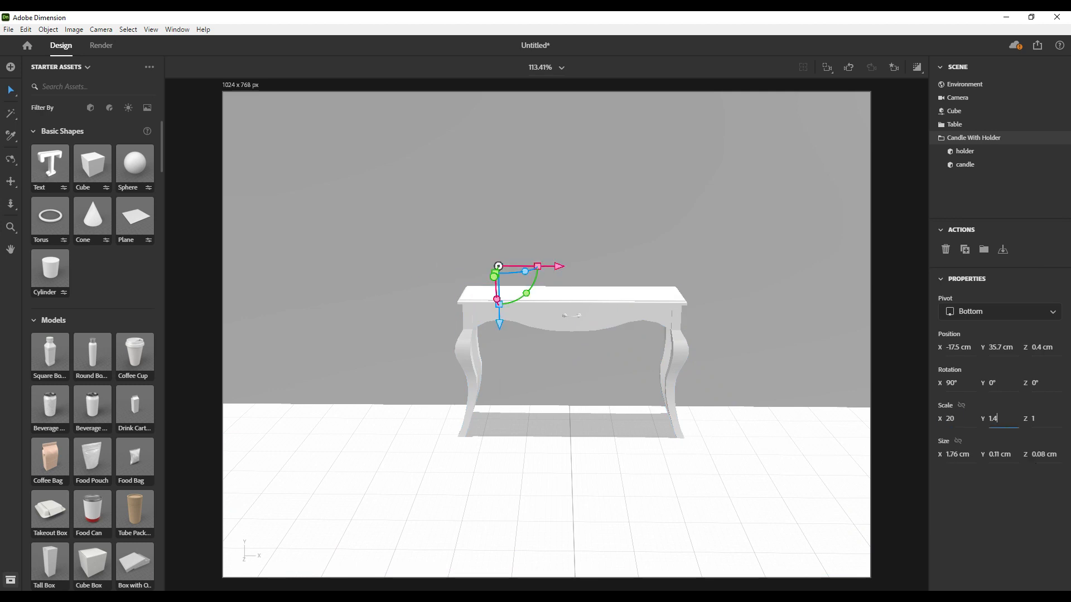
# Scale the candle holder to 60 on all axes and move the cup with saucer along X toward the table
pyautogui.press('Return')
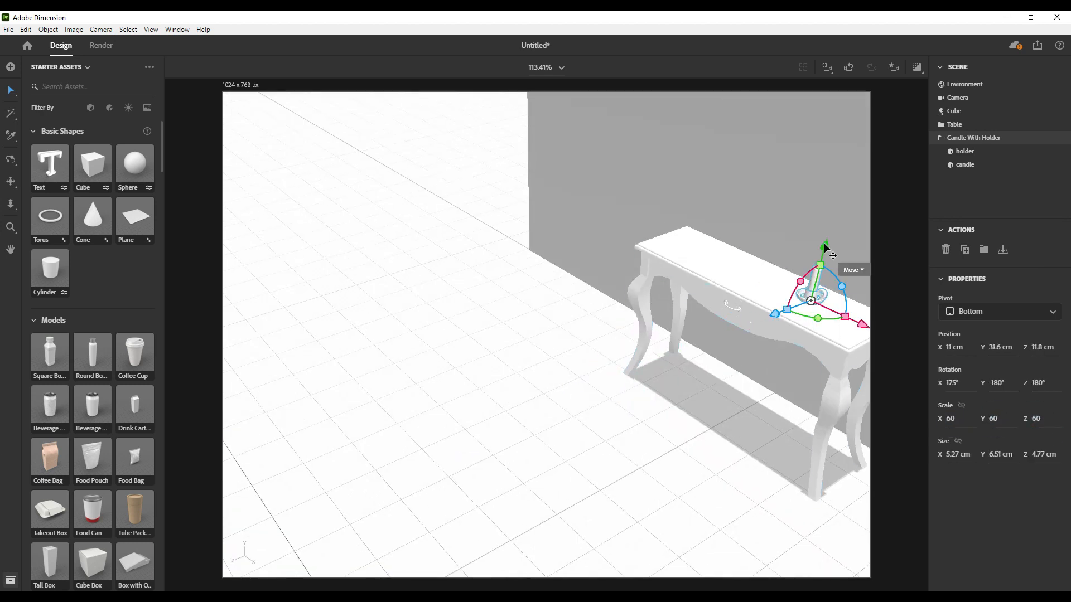
pyautogui.click(478, 543)
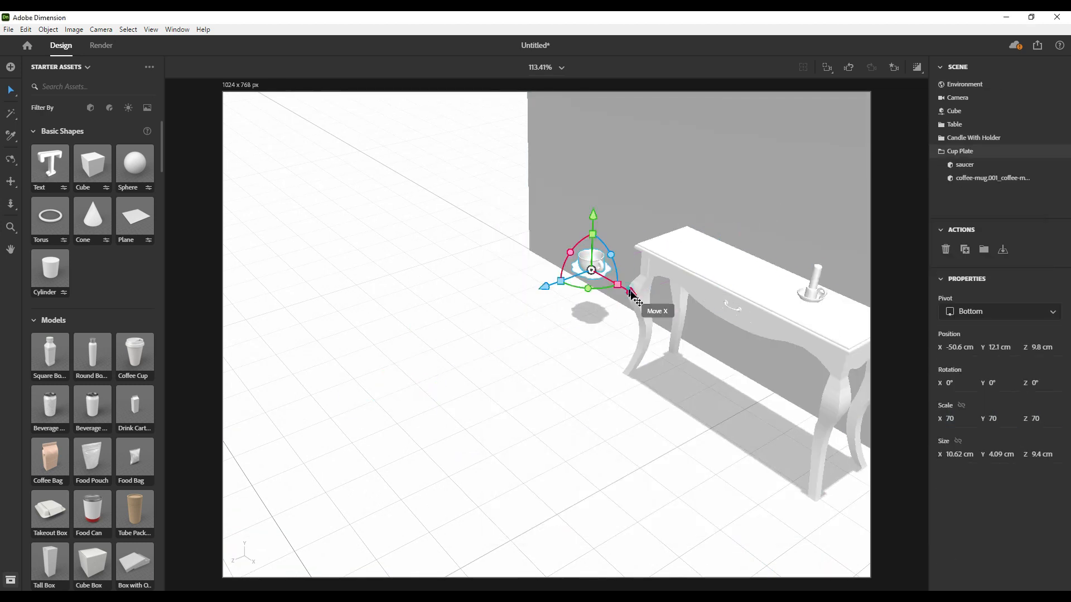
pyautogui.moveTo(632, 295); pyautogui.dragTo(701, 292)
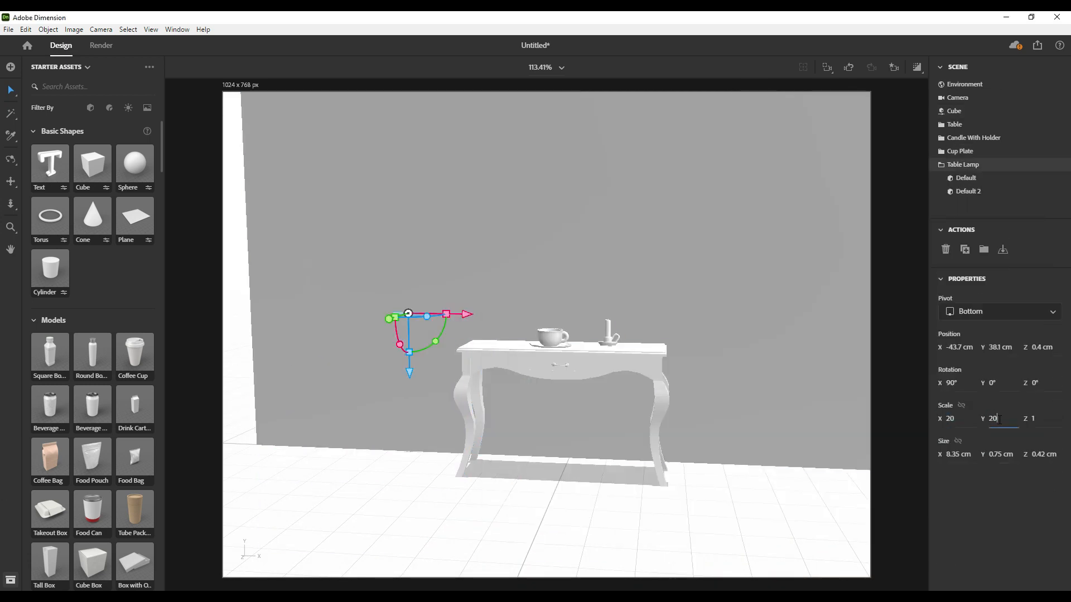
# Place the table lamp on one end of the tabletop, then scale the vase to 30 and place it on the opposite end
pyautogui.moveTo(425, 311); pyautogui.dragTo(497, 299)
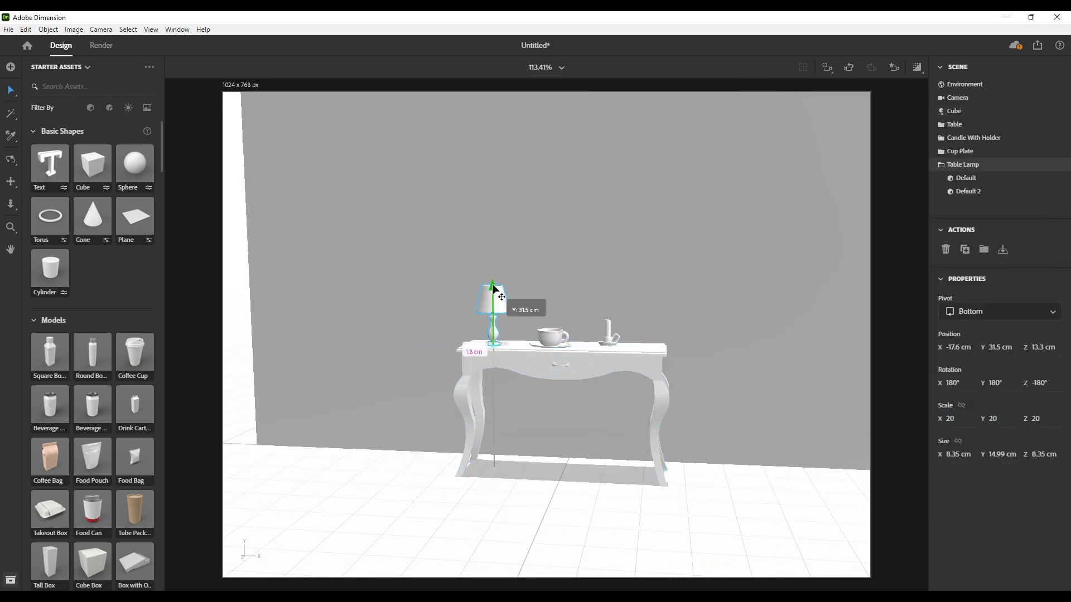
pyautogui.write('3')
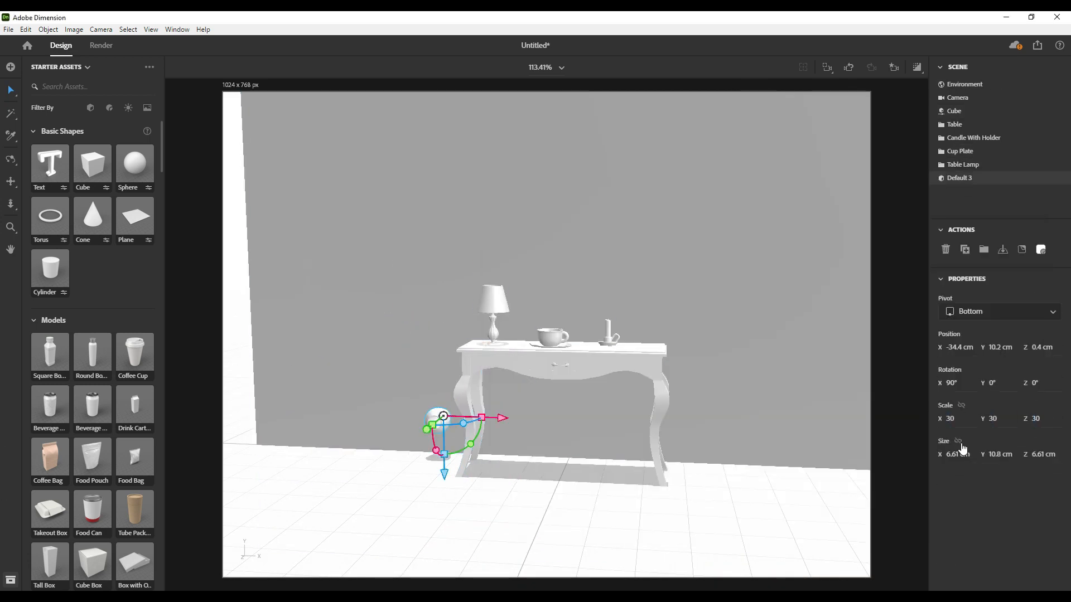
pyautogui.moveTo(437, 415); pyautogui.dragTo(442, 454)
pyautogui.moveTo(443, 391); pyautogui.dragTo(634, 349)
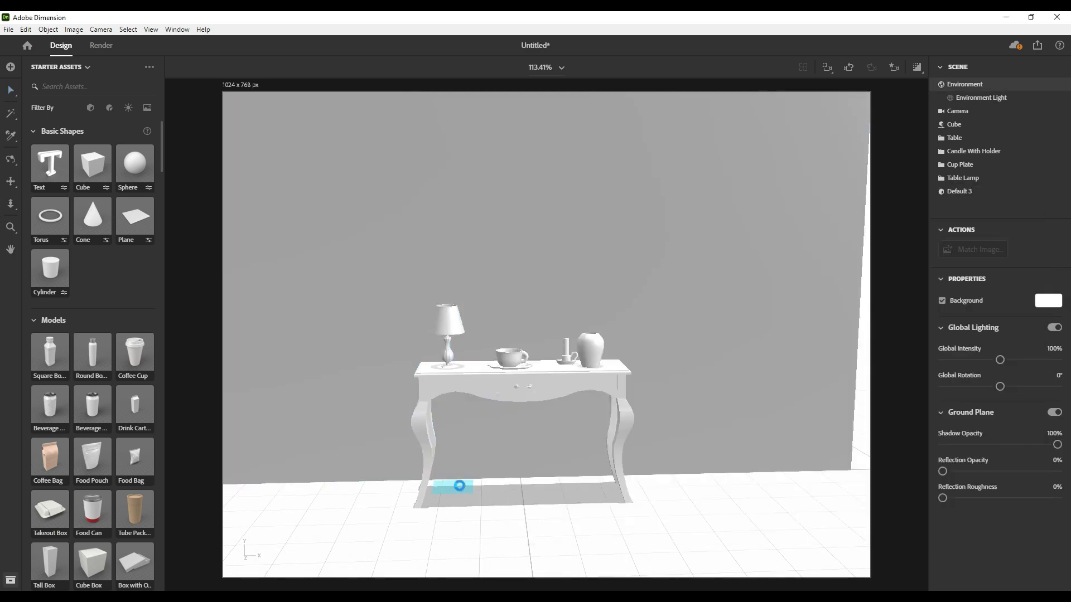
# Add the small round side table to the scene and position it beside the main table
pyautogui.click(460, 485)
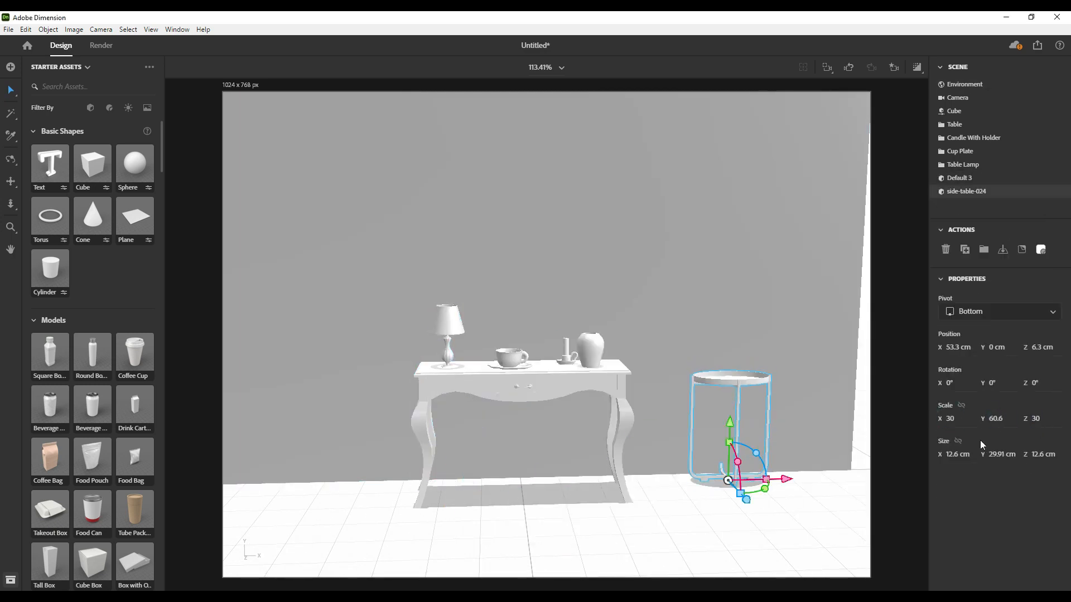
pyautogui.click(567, 355)
pyautogui.moveTo(567, 355); pyautogui.dragTo(734, 371)
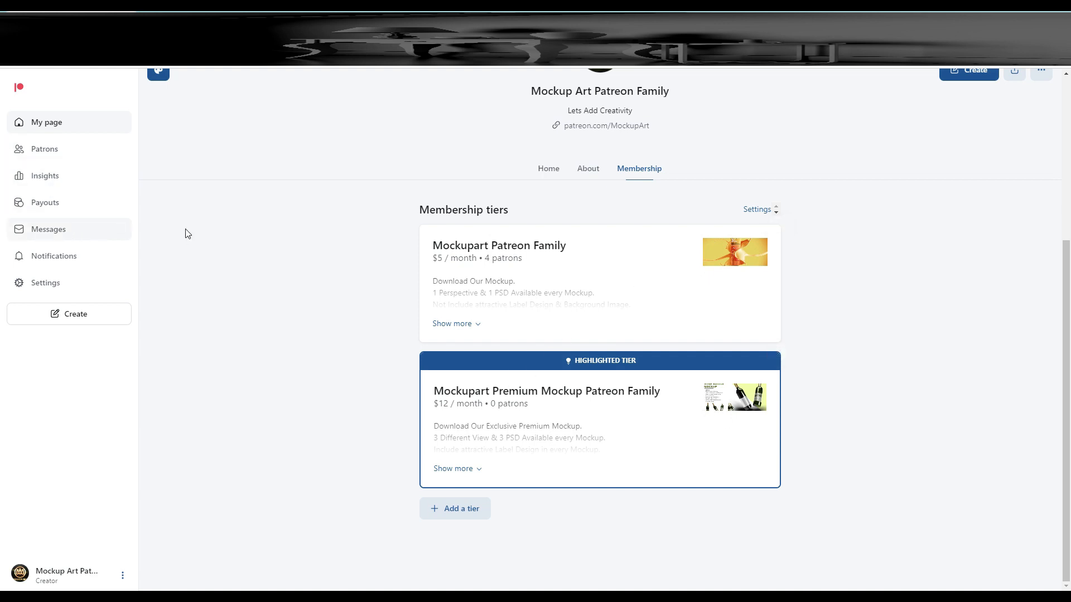
# Browse the mockup template posts in the Home feed of the Mockup Art Patreon page
pyautogui.click(548, 169)
pyautogui.scroll(-10, 780, 417)
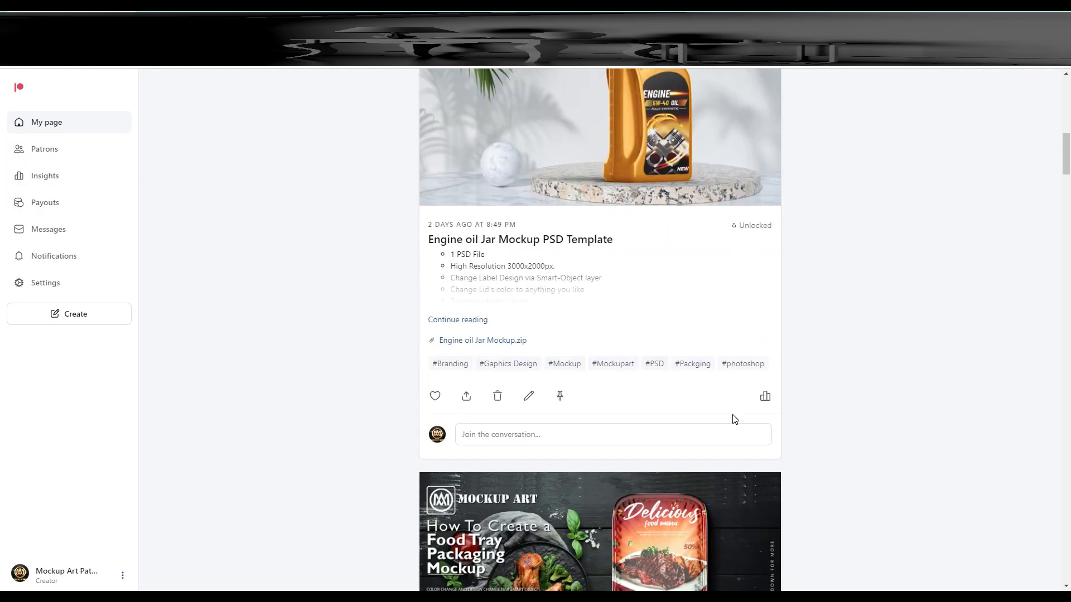
pyautogui.scroll(-8, 740, 423)
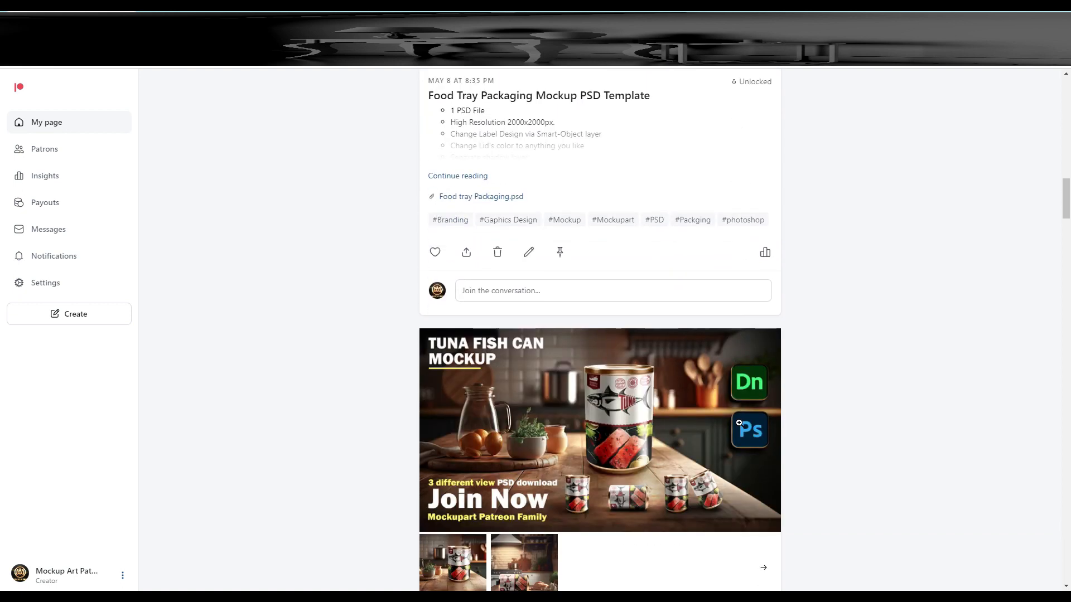
pyautogui.scroll(-9, 741, 430)
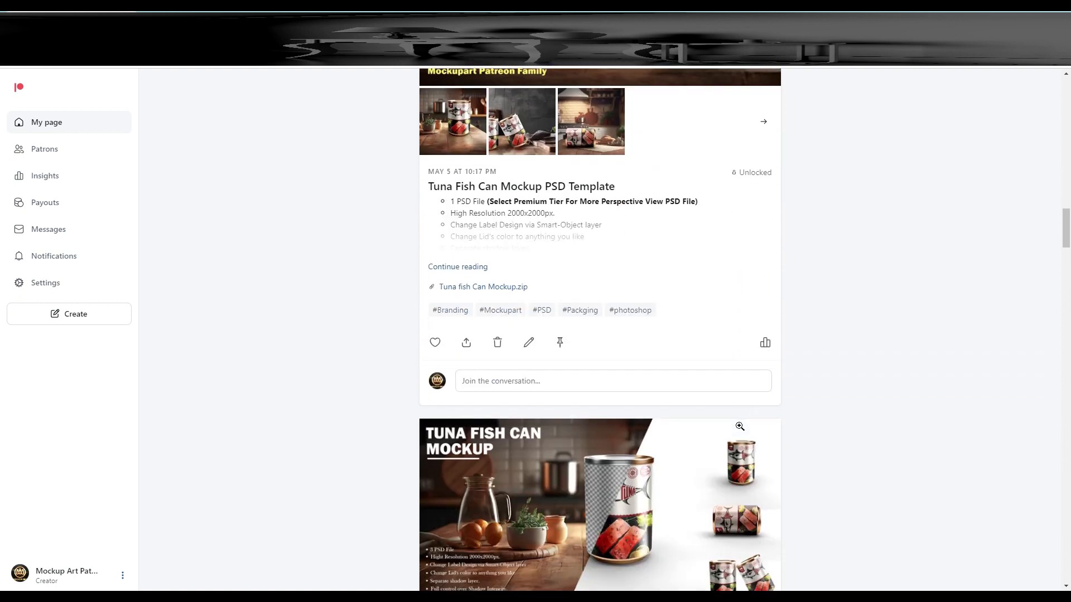
pyautogui.scroll(-11, 741, 431)
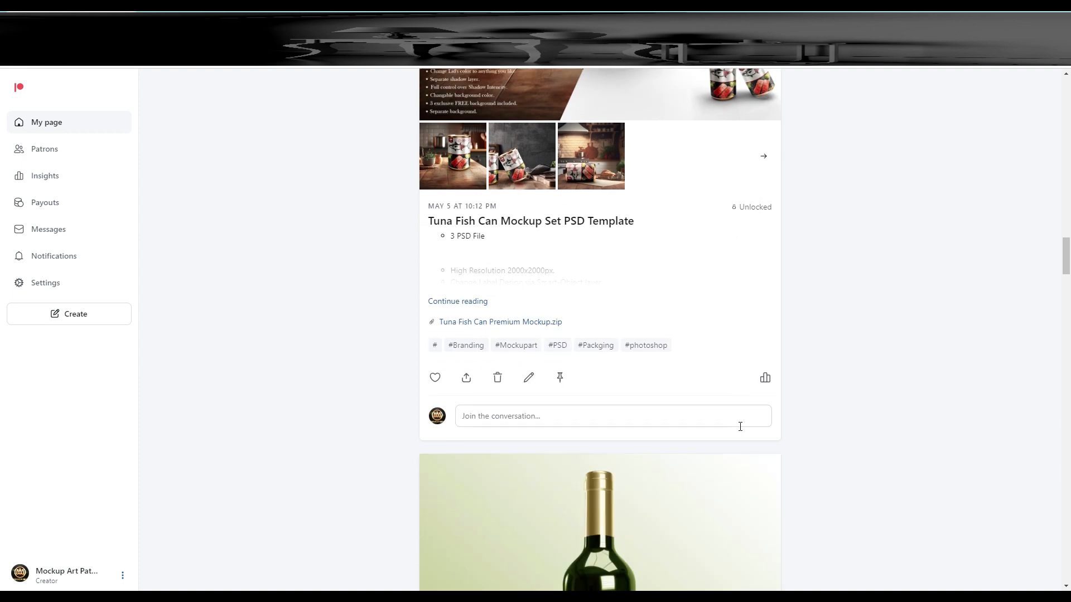
pyautogui.scroll(-9, 740, 427)
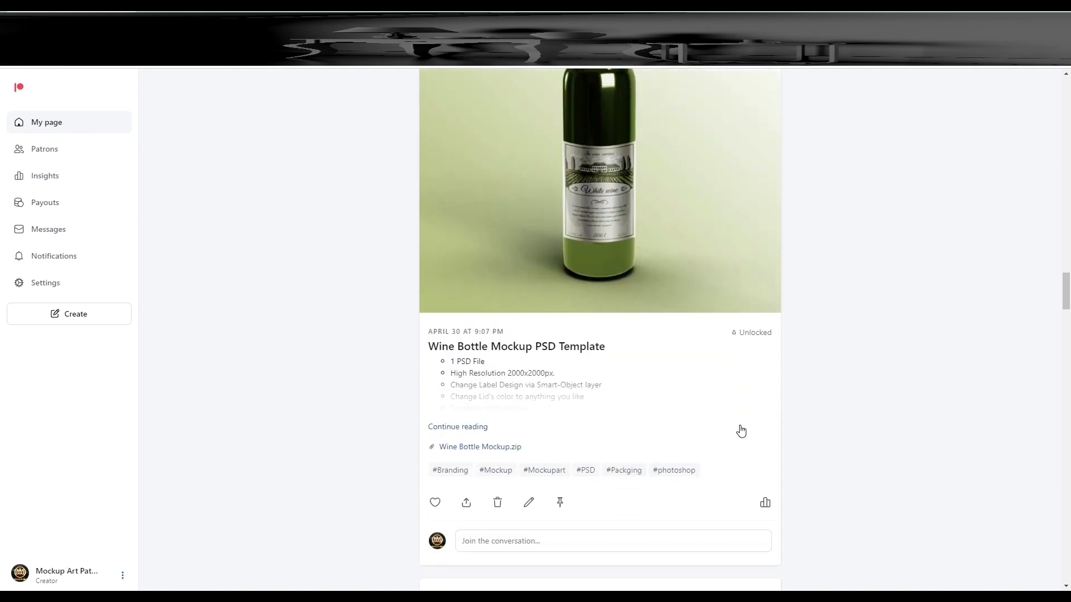
pyautogui.scroll(-7, 740, 428)
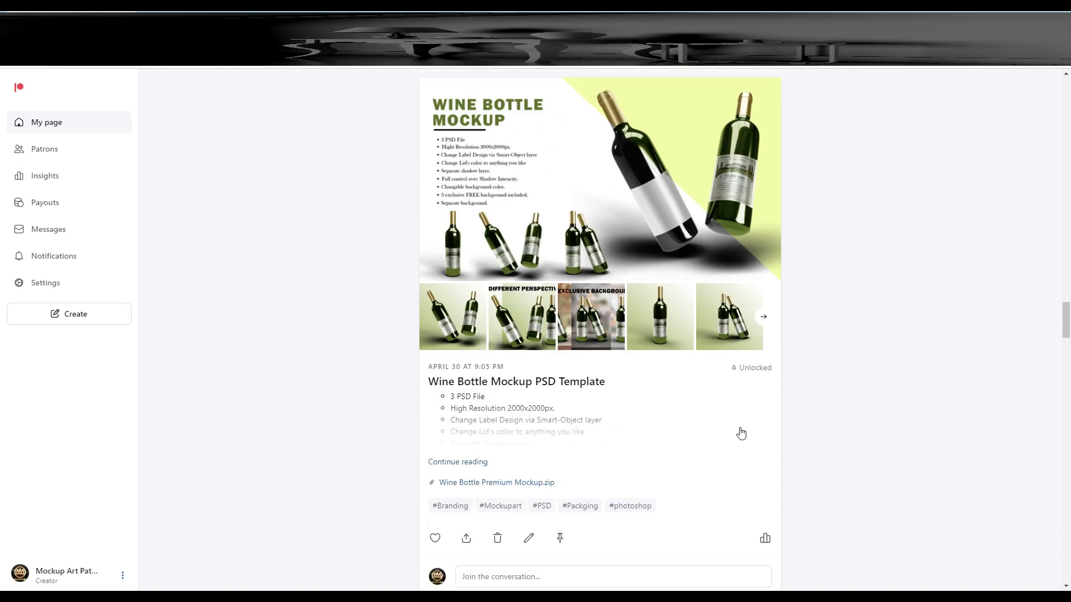
pyautogui.scroll(-6, 741, 427)
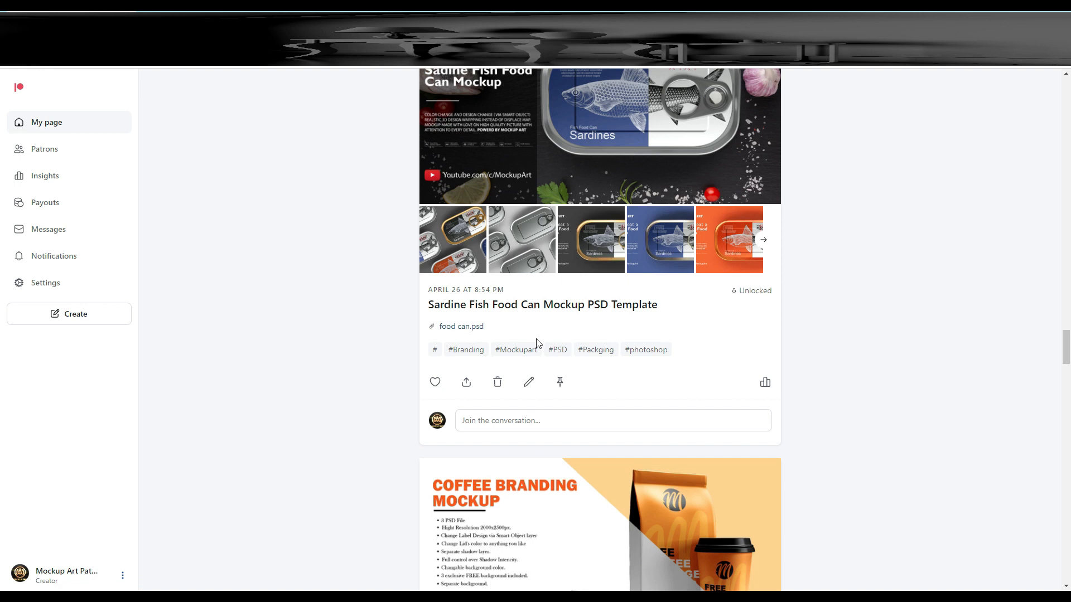
pyautogui.scroll(13, 538, 334)
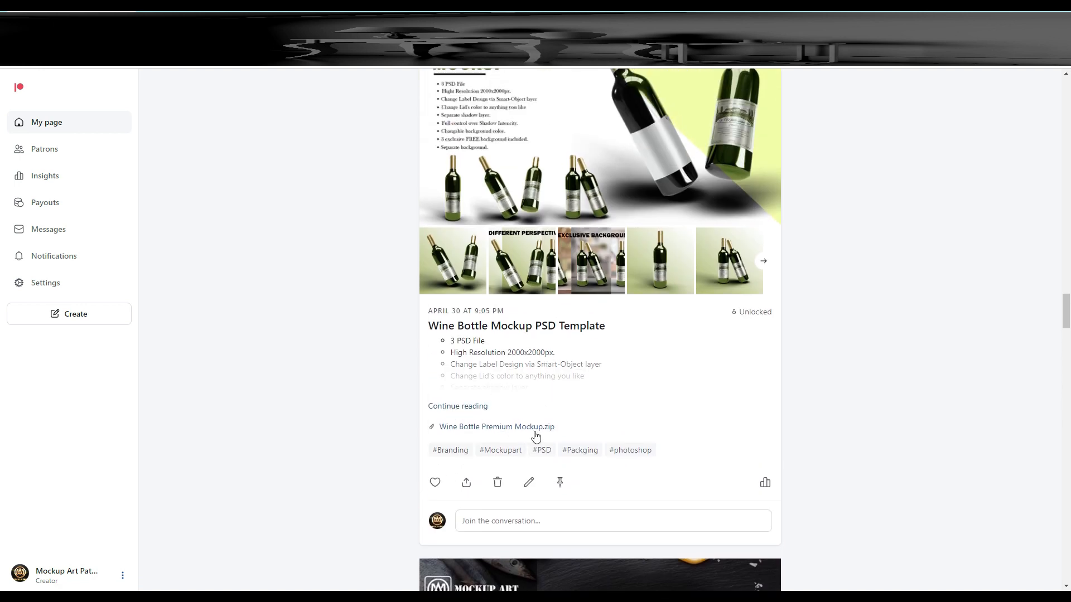
pyautogui.scroll(18, 535, 436)
pyautogui.scroll(15, 571, 424)
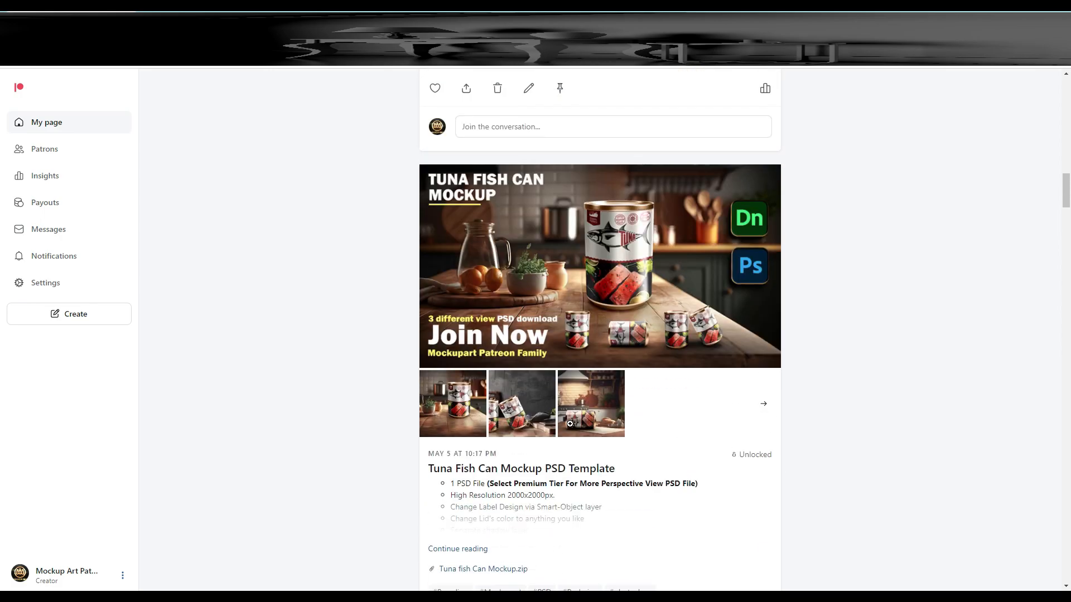
pyautogui.scroll(4, 569, 424)
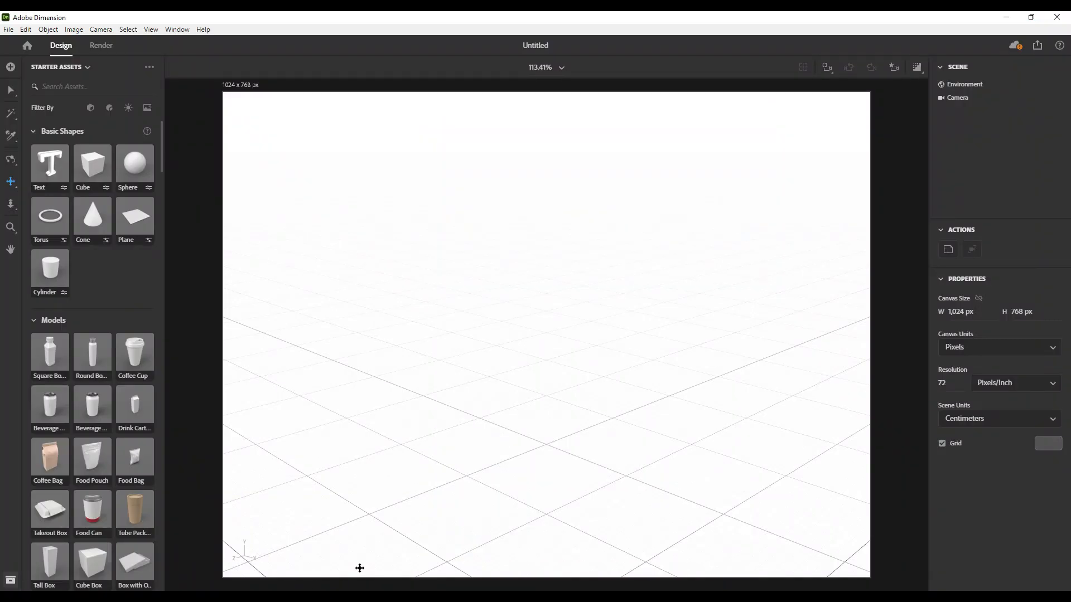
# Open the Object folder to review the furniture and decor model files, and minimize it again
pyautogui.moveTo(360, 597)
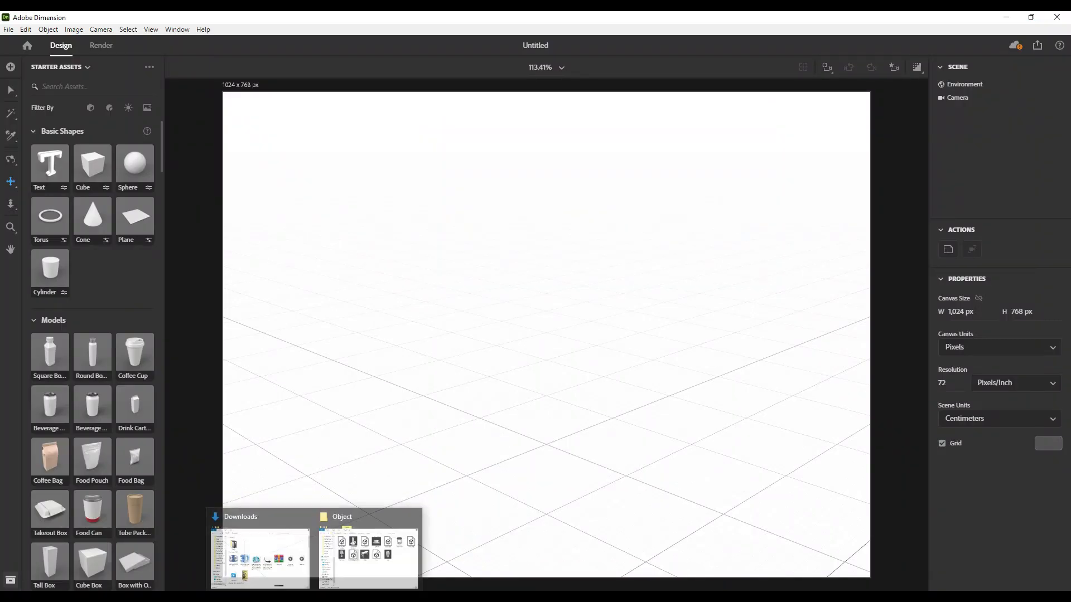
pyautogui.click(377, 547)
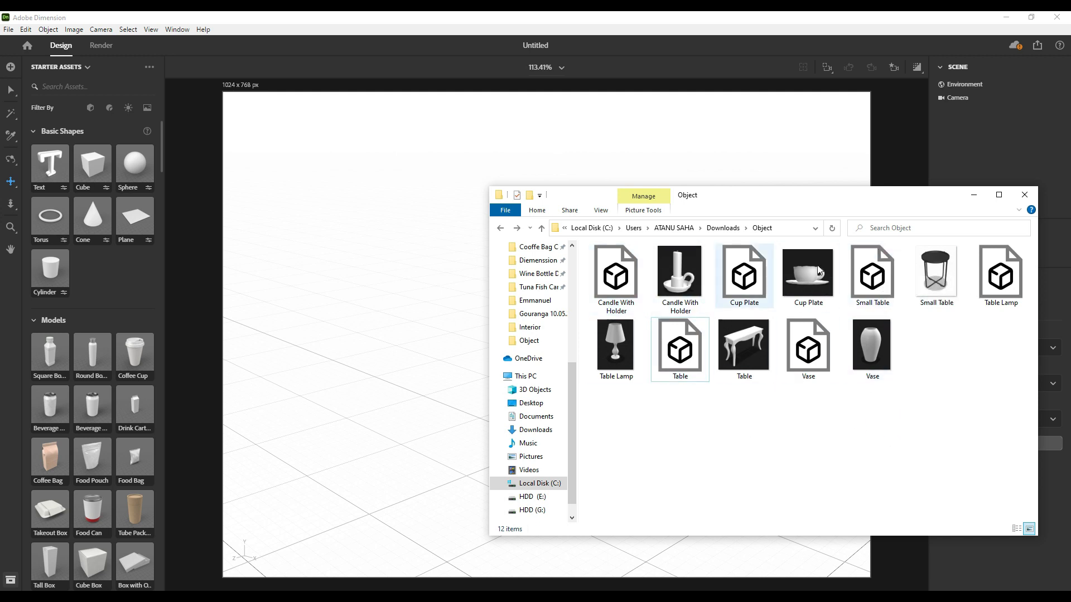
pyautogui.click(973, 196)
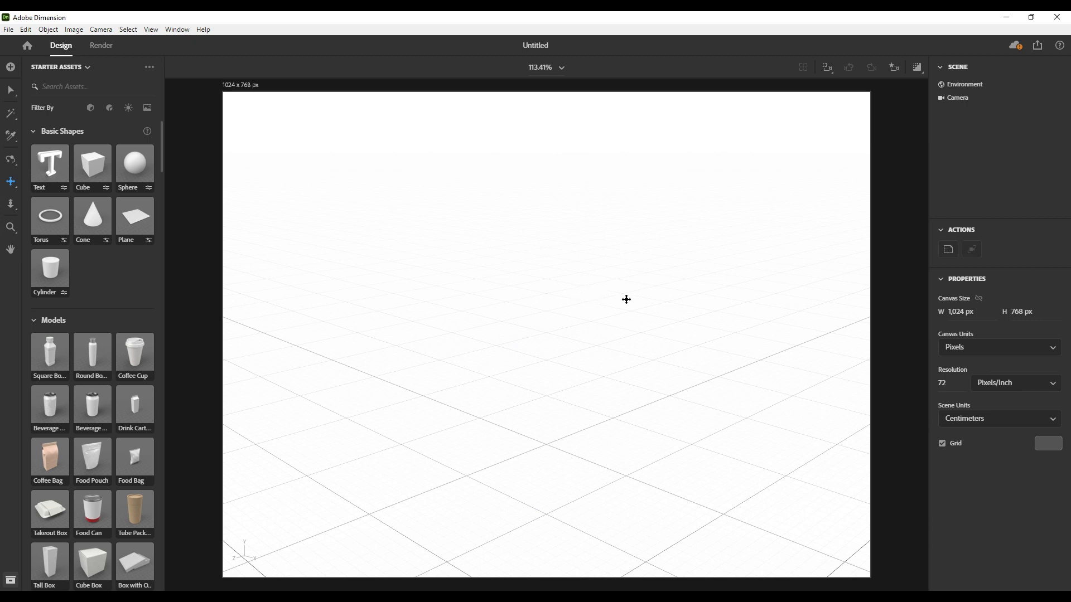
# Add a cube, flatten it to a panel about 0.35 cm thick, and rotate it 90° about X
pyautogui.click(91, 168)
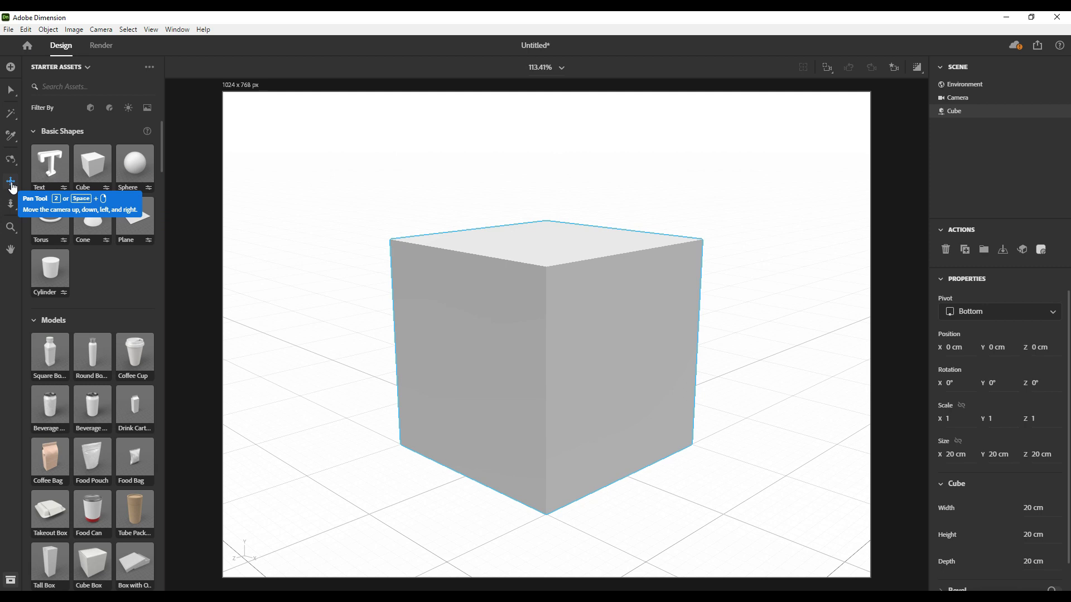
pyautogui.click(11, 90)
pyautogui.moveTo(548, 413); pyautogui.dragTo(552, 449)
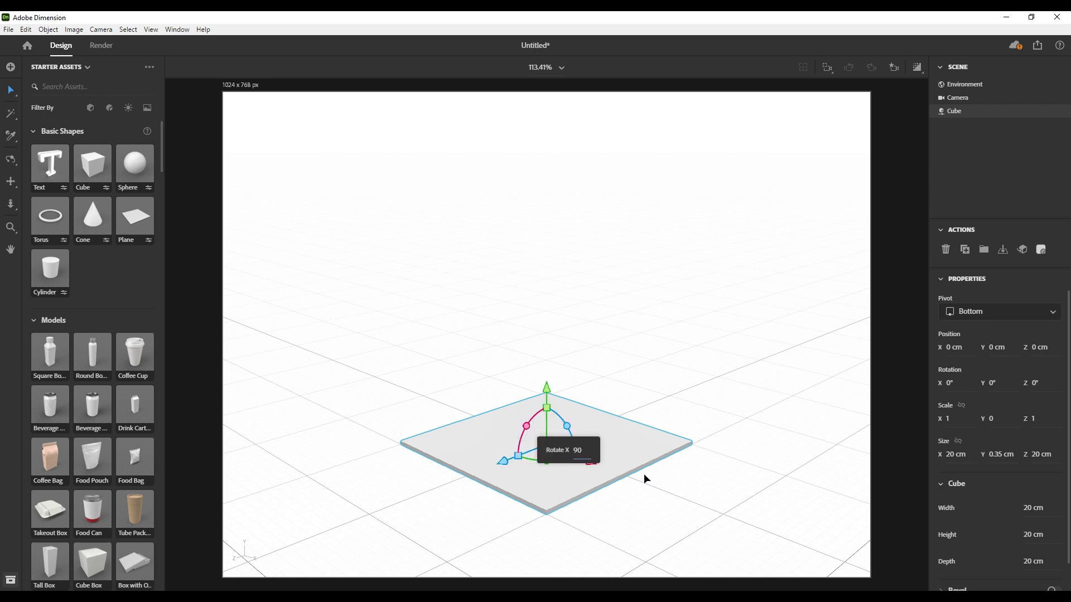
pyautogui.press('Return')
# Enlarge the upright panel into a wall over 95 cm wide and about 58 cm high, raised to about 26.8 cm in Y
pyautogui.moveTo(554, 502); pyautogui.dragTo(546, 409)
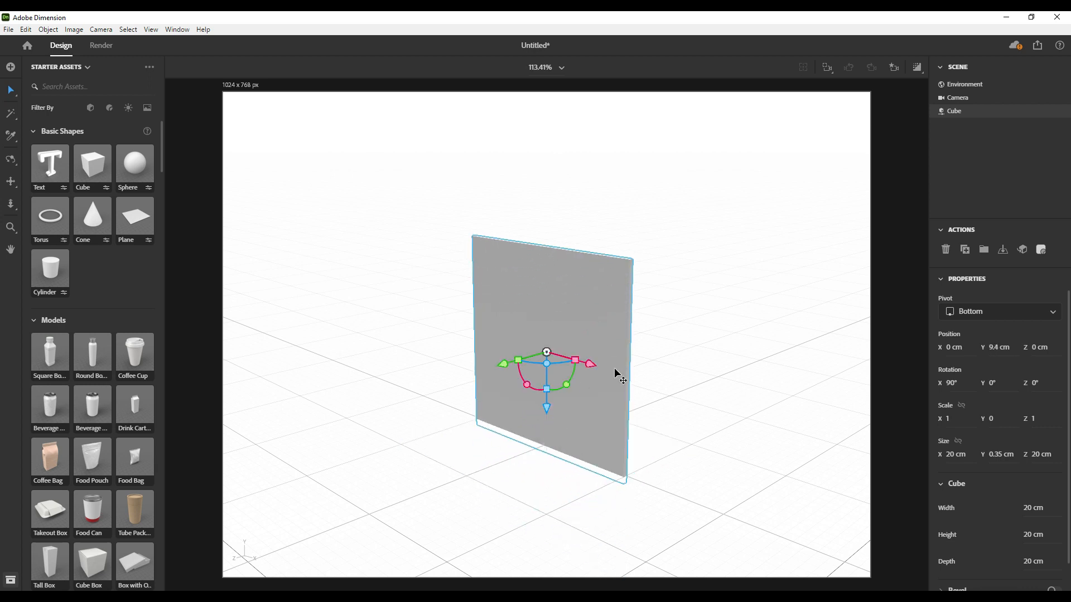
pyautogui.moveTo(577, 364); pyautogui.dragTo(679, 420)
pyautogui.moveTo(547, 390); pyautogui.dragTo(554, 460)
pyautogui.moveTo(546, 411); pyautogui.dragTo(549, 230)
pyautogui.scroll(-4, 532, 463)
pyautogui.moveTo(532, 463); pyautogui.dragTo(589, 406, button='right')
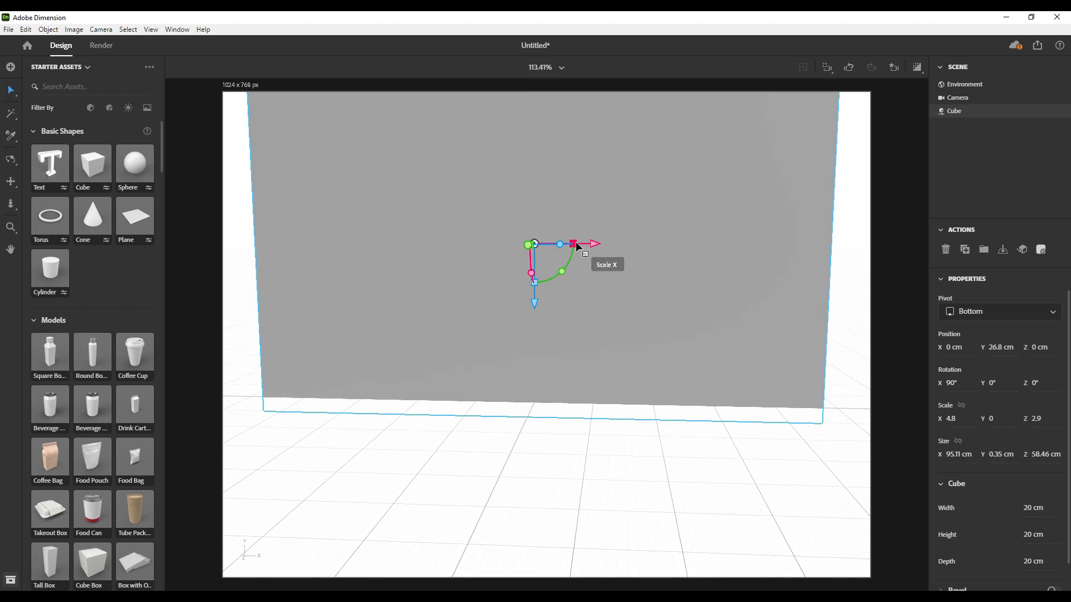
pyautogui.moveTo(575, 245); pyautogui.dragTo(602, 248)
pyautogui.click(628, 465)
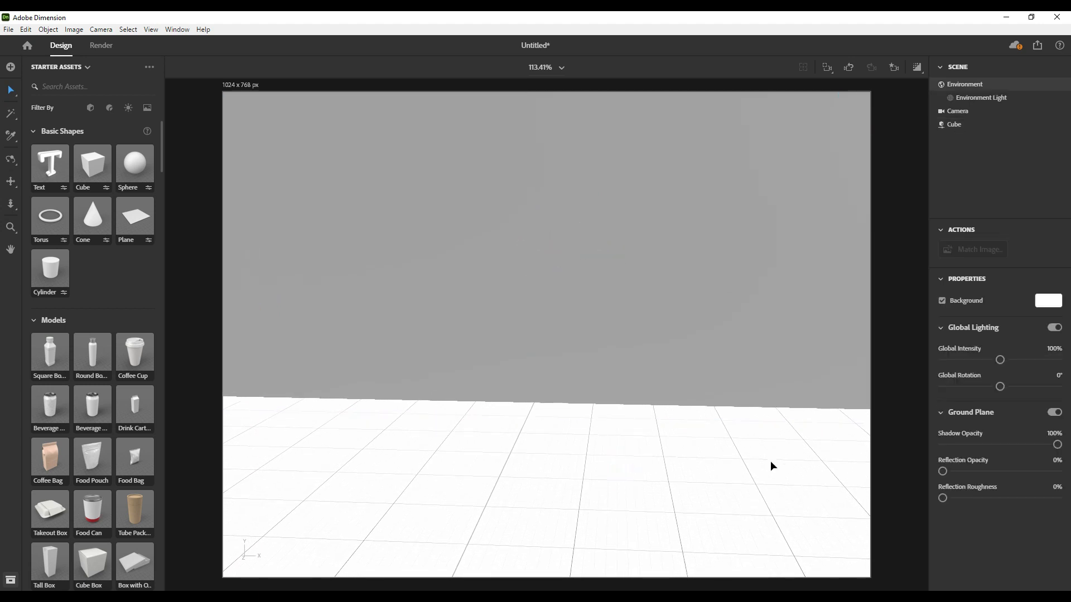
# Import the Table model from the Object folder in front of the wall and set its X, Y and Z scale to 20
pyautogui.moveTo(616, 484); pyautogui.dragTo(614, 466, button='right')
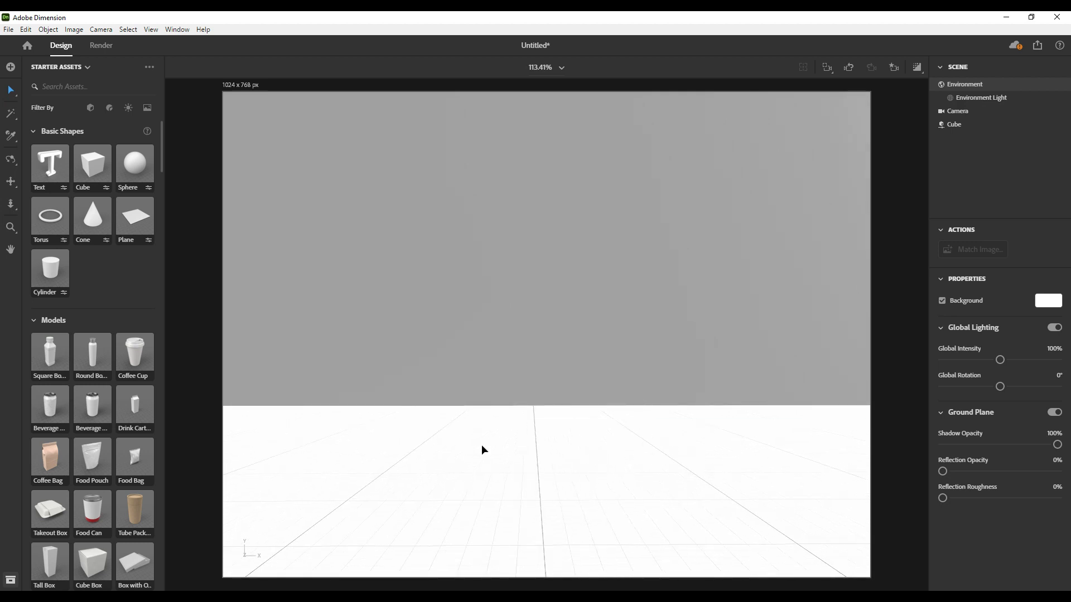
pyautogui.click(377, 547)
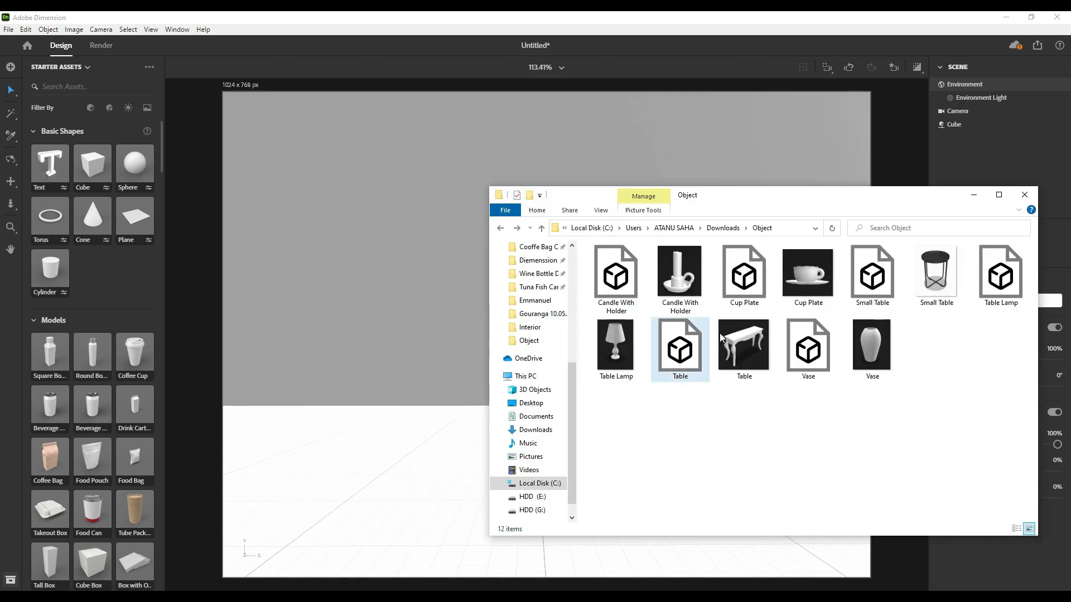
pyautogui.moveTo(680, 348); pyautogui.dragTo(502, 432)
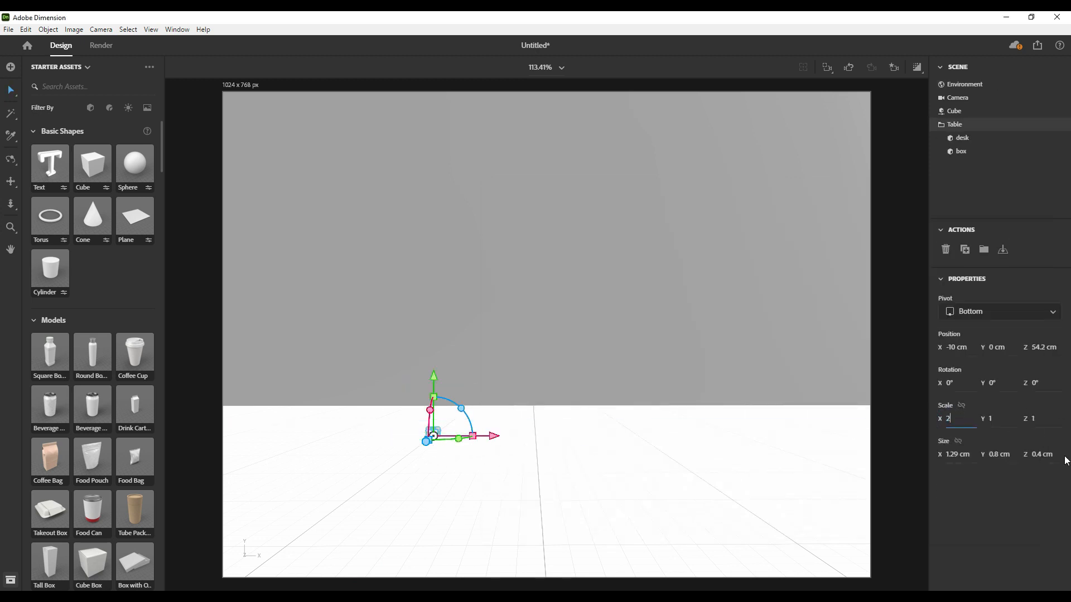
pyautogui.write('20')
pyautogui.press('Tab')
pyautogui.write('20')
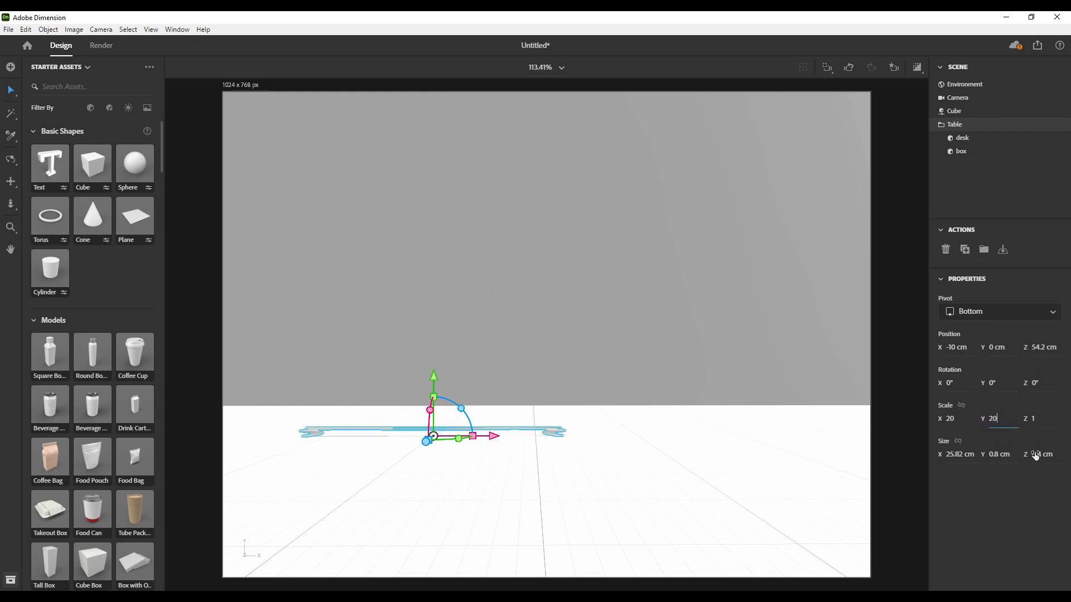
pyautogui.click(1032, 419)
pyautogui.write('20')
pyautogui.press('Return')
# Move the table to about X 0.1 cm and back toward the wall to about Z 13.2 cm
pyautogui.moveTo(491, 438); pyautogui.dragTo(596, 438)
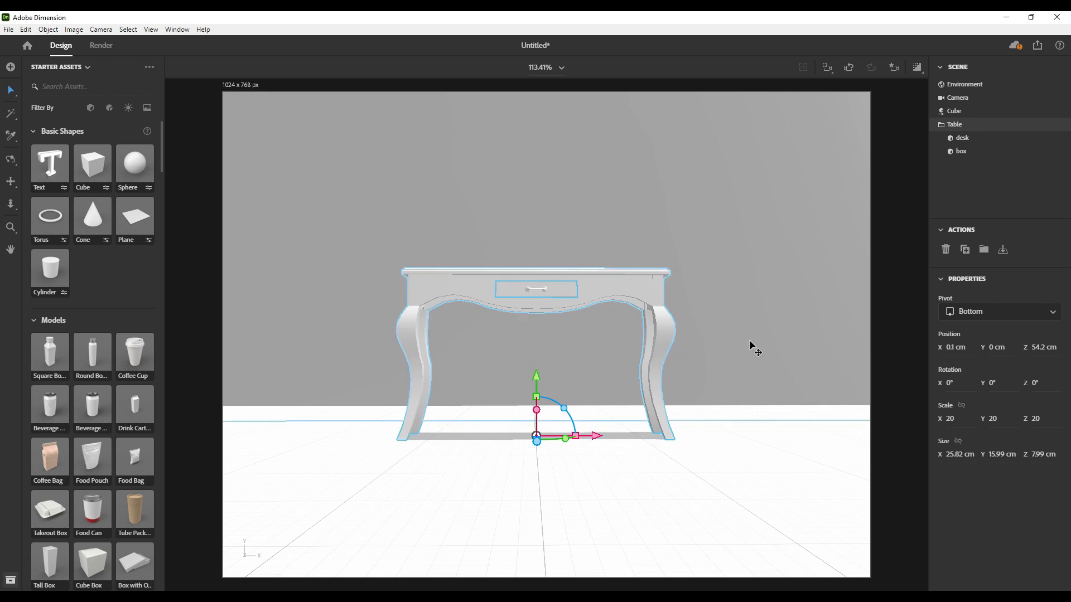
pyautogui.moveTo(773, 457); pyautogui.dragTo(643, 487, button='right')
pyautogui.moveTo(495, 441); pyautogui.dragTo(741, 373)
# Set the table's X, Y and Z scale to 40
pyautogui.moveTo(482, 430); pyautogui.dragTo(583, 394, button='right')
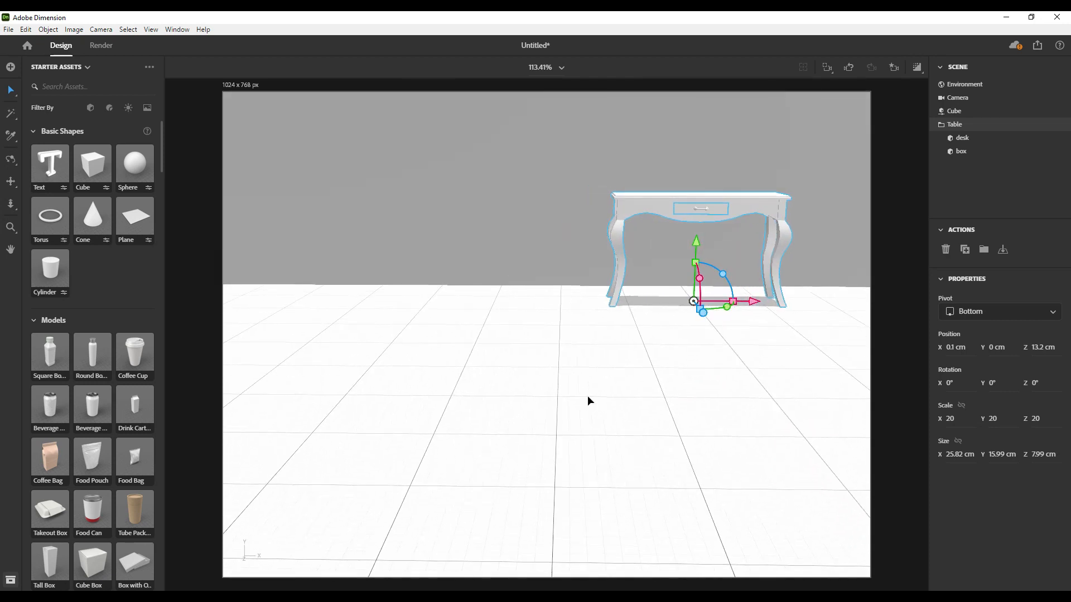
pyautogui.scroll(-3, 589, 401)
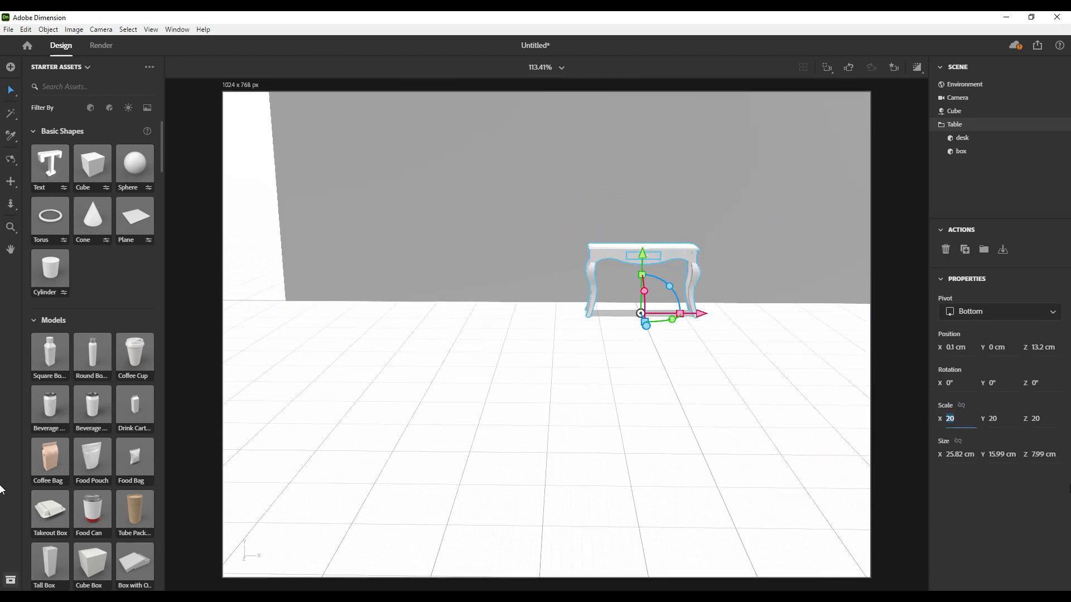
pyautogui.press('Return')
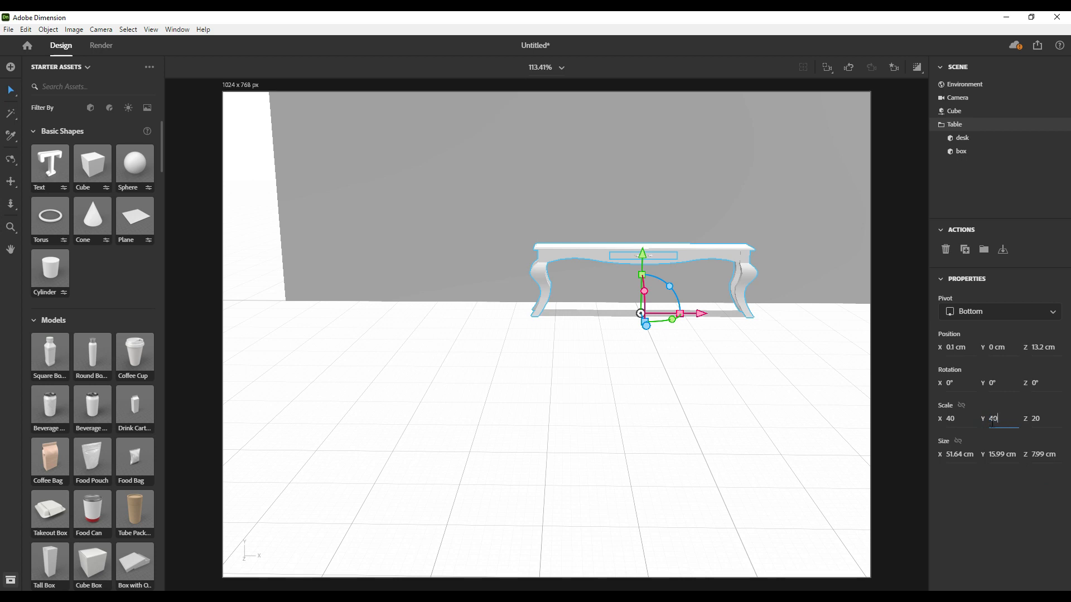
pyautogui.click(991, 422)
pyautogui.write('40')
pyautogui.press('Return')
pyautogui.write('40')
pyautogui.press('Return')
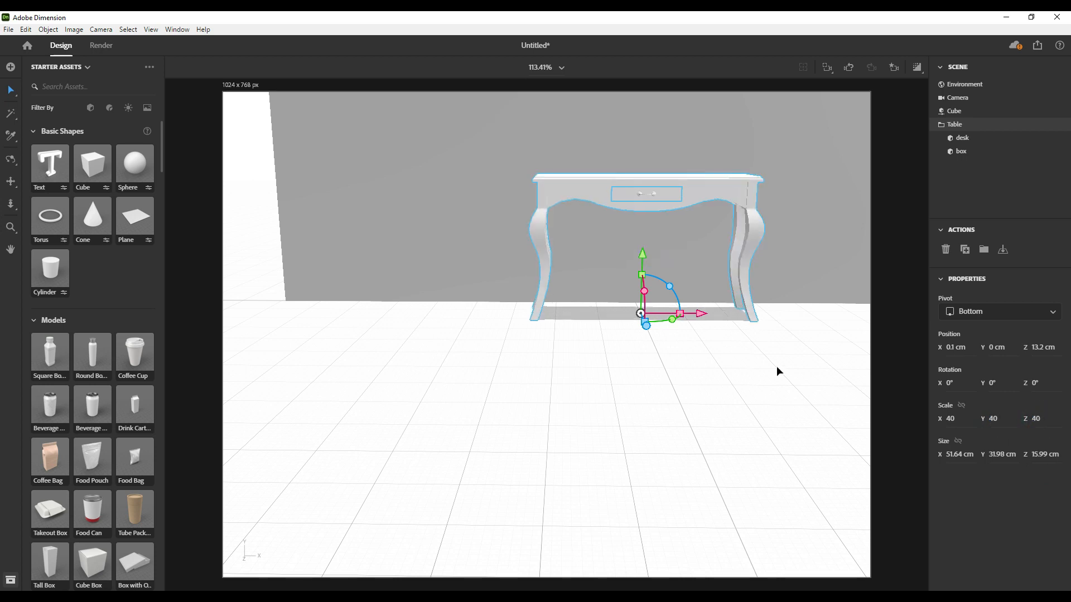
# Enlarge the wall behind the table to about 178 cm wide and about 148.6 cm high
pyautogui.click(11, 182)
pyautogui.moveTo(611, 239); pyautogui.dragTo(588, 391)
pyautogui.click(10, 90)
pyautogui.click(584, 344)
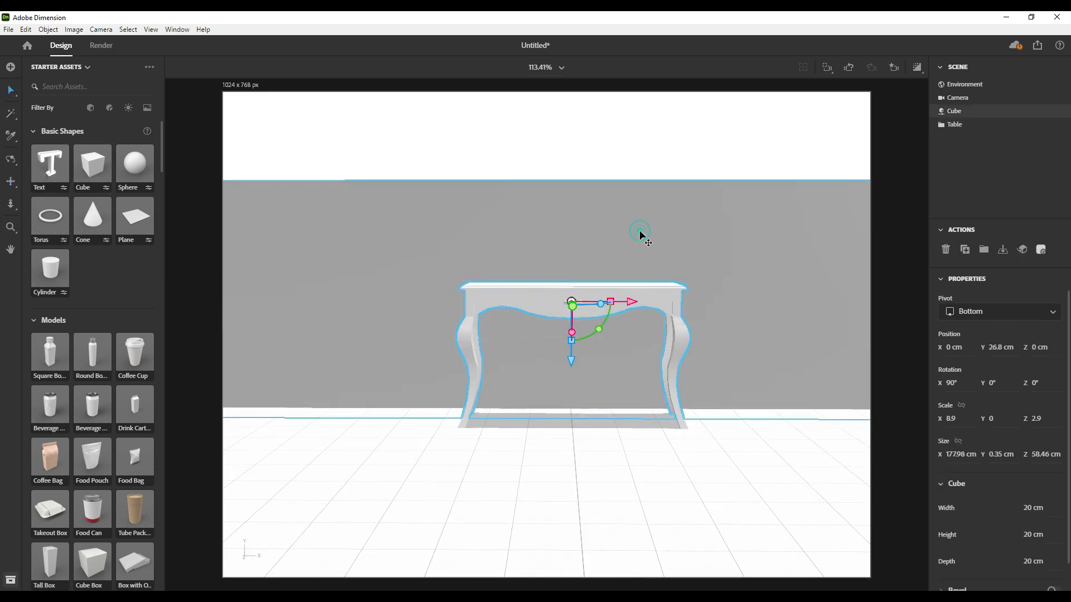
pyautogui.click(762, 353)
pyautogui.moveTo(569, 339); pyautogui.dragTo(584, 432)
pyautogui.hotkey('ctrl', 'z')
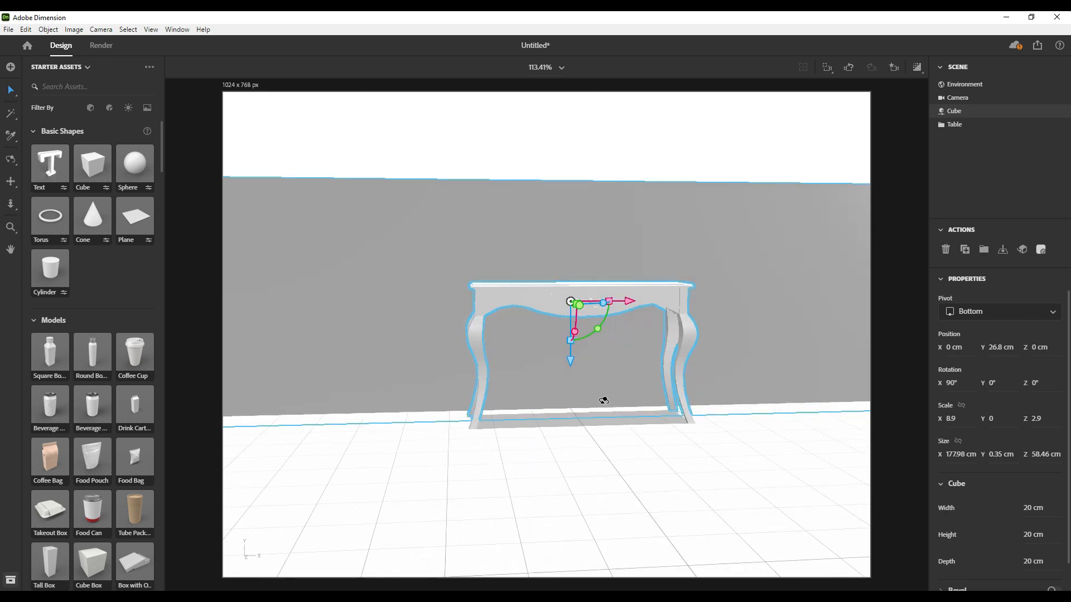
pyautogui.moveTo(569, 341); pyautogui.dragTo(574, 408)
pyautogui.moveTo(623, 438); pyautogui.dragTo(607, 458, button='right')
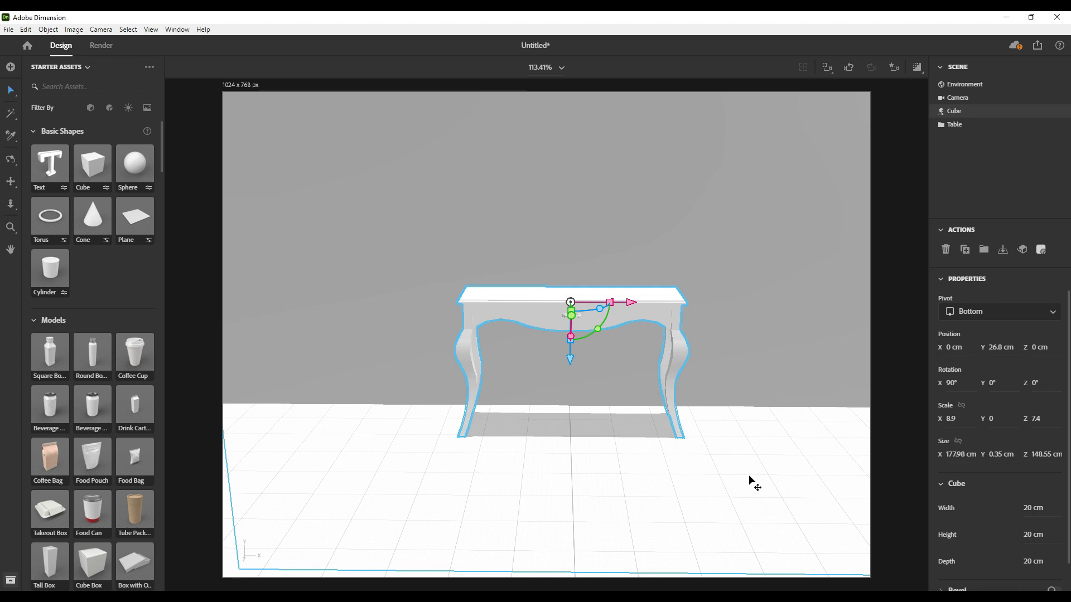
# Import the Candle With Holder model from the Object folder and set its X, Y and Z scale to 20
pyautogui.moveTo(318, 597)
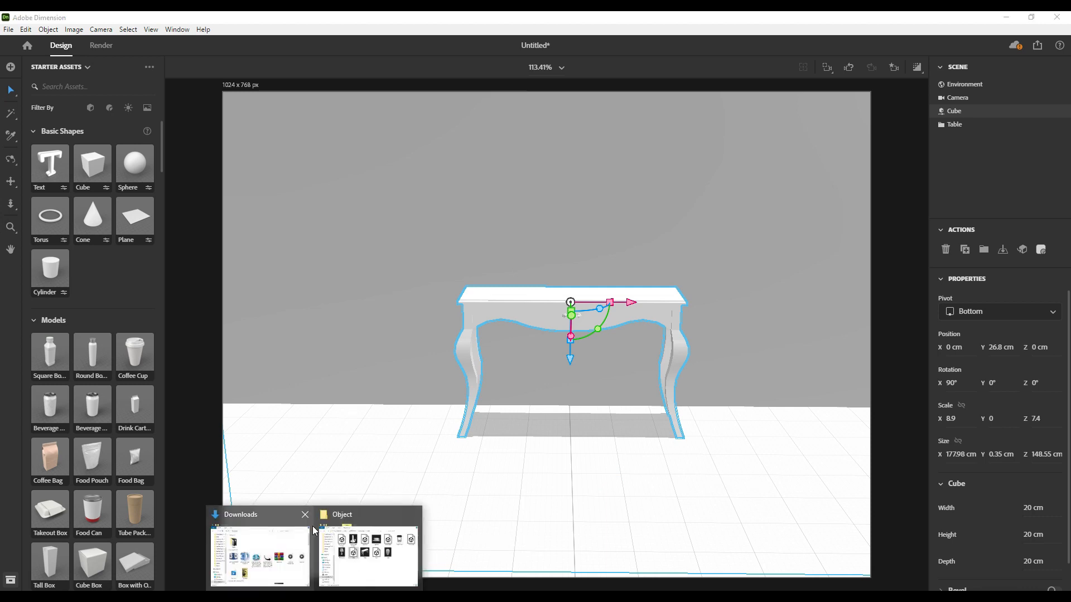
pyautogui.click(335, 558)
pyautogui.moveTo(616, 273); pyautogui.dragTo(451, 267)
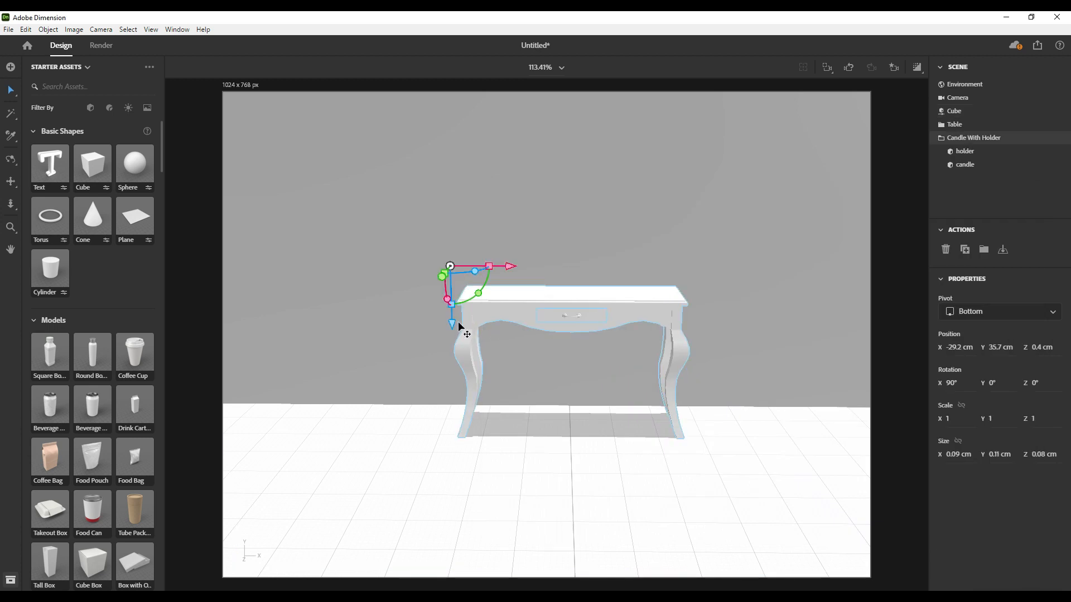
pyautogui.click(949, 418)
pyautogui.write('20')
pyautogui.press('Return')
pyautogui.click(989, 418)
pyautogui.write('1.8')
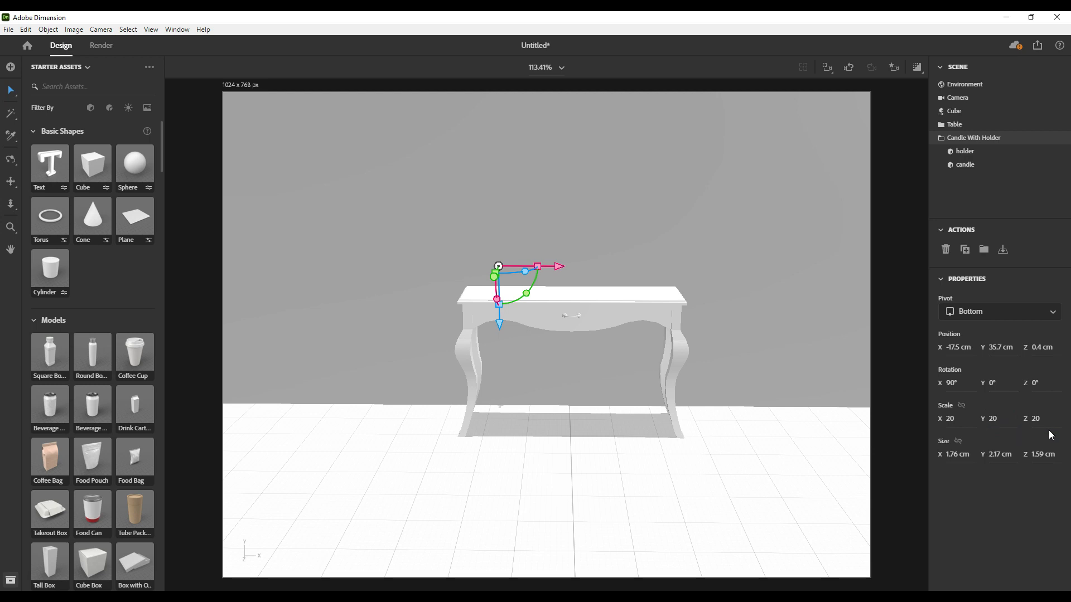
# Scale the candle holder to 60 on all axes and rotate it upright in front of the table to about X 175°
pyautogui.moveTo(494, 276); pyautogui.dragTo(446, 356)
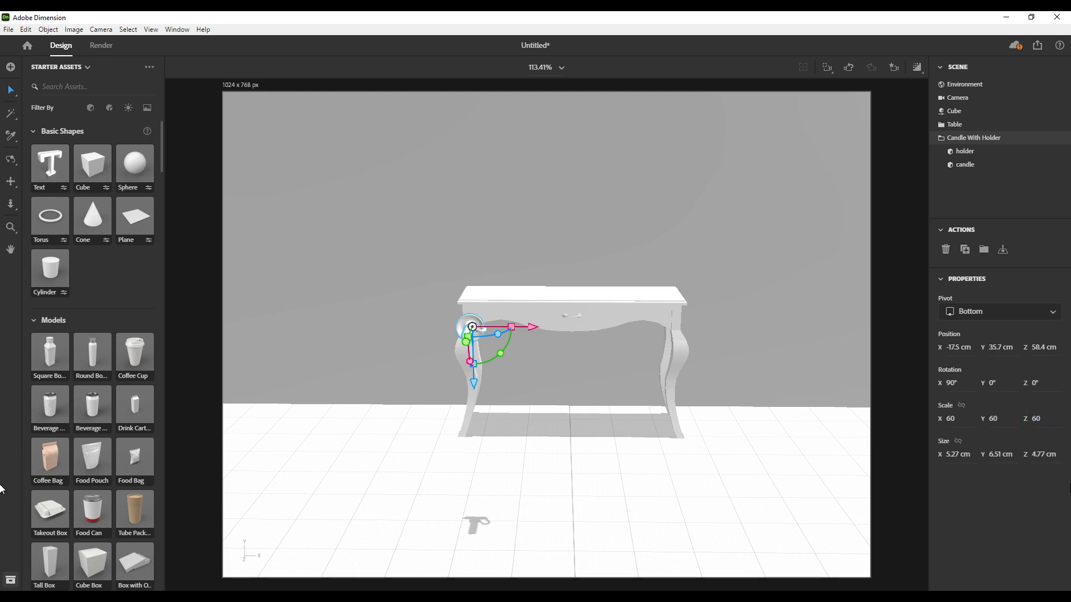
pyautogui.moveTo(469, 362); pyautogui.dragTo(480, 337)
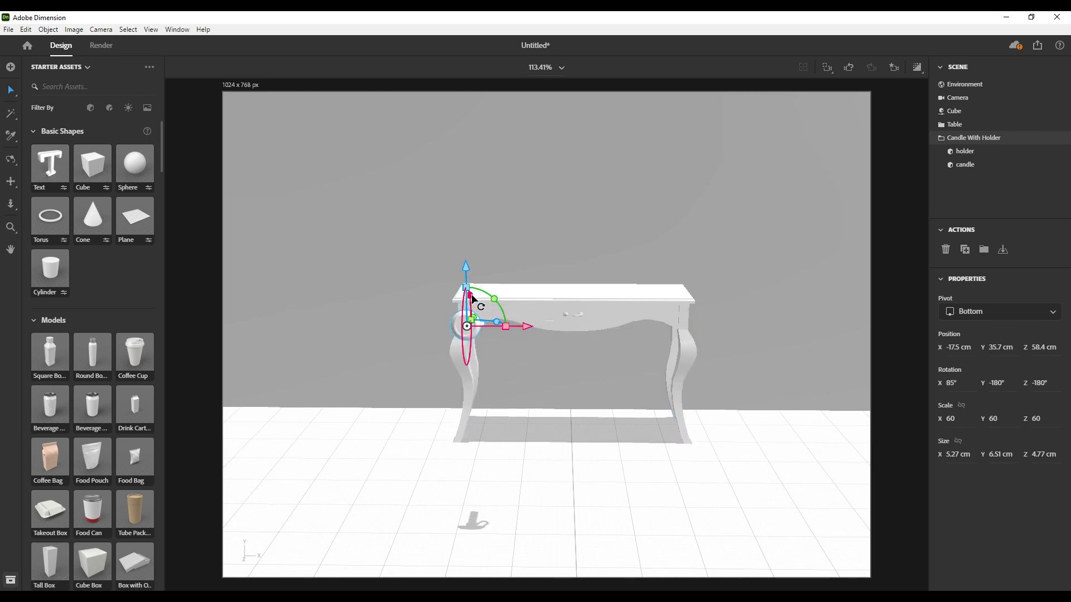
pyautogui.moveTo(471, 300)
pyautogui.mouseDown()
pyautogui.moveTo(474, 310)
pyautogui.moveTo(479, 300)
pyautogui.mouseUp()
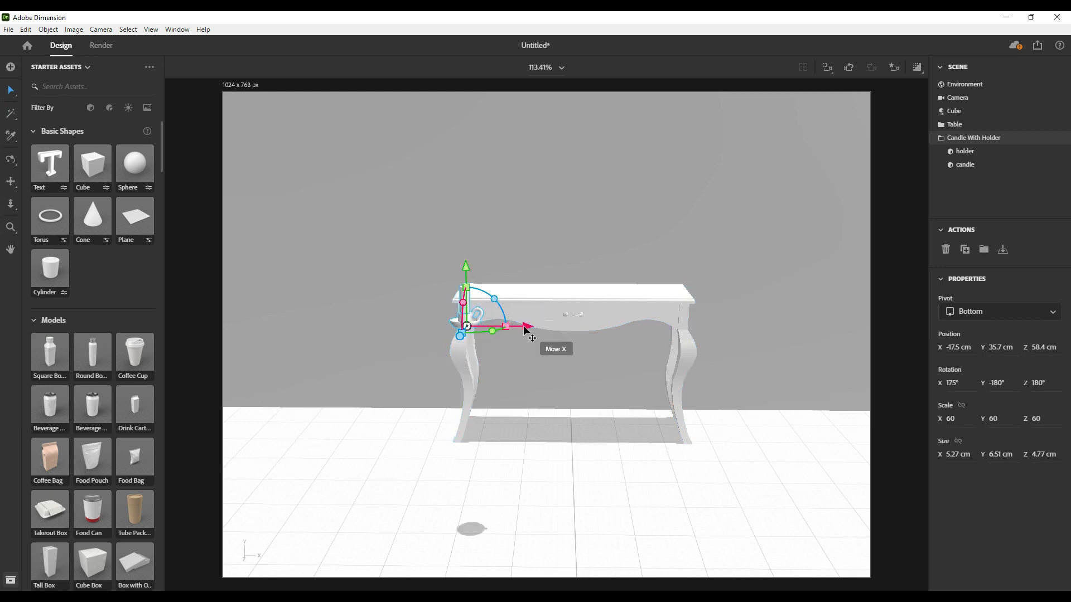
# Move the candle holder onto the tabletop at about X 11 cm, Y 32 cm and Z 11.8 cm
pyautogui.moveTo(526, 327); pyautogui.dragTo(706, 325)
pyautogui.moveTo(675, 298); pyautogui.dragTo(616, 310, button='right')
pyautogui.moveTo(577, 386); pyautogui.dragTo(774, 339)
pyautogui.moveTo(820, 266); pyautogui.dragTo(826, 246)
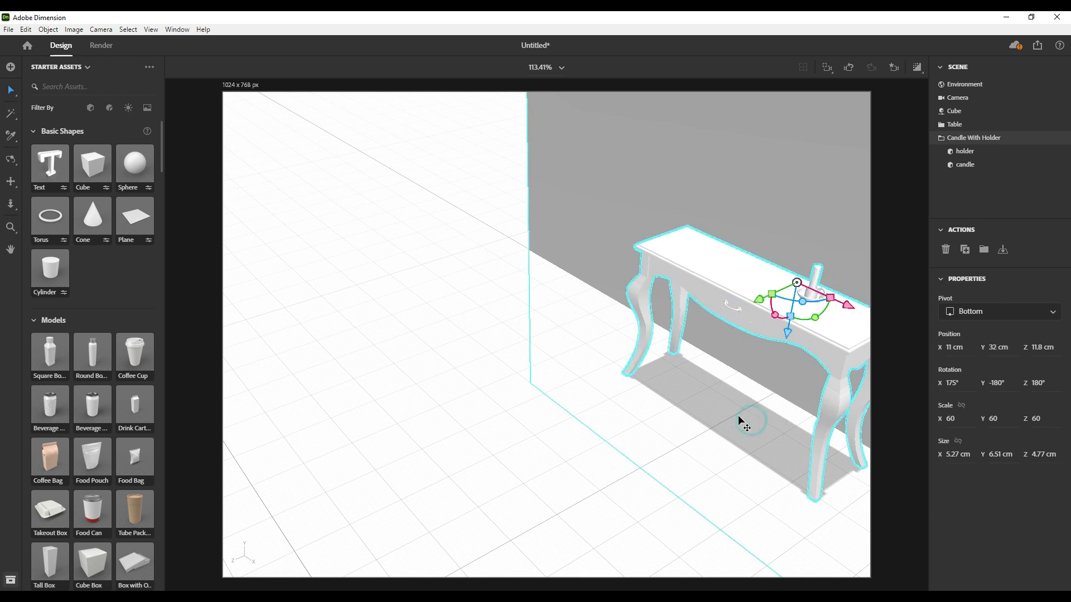
pyautogui.click(579, 516)
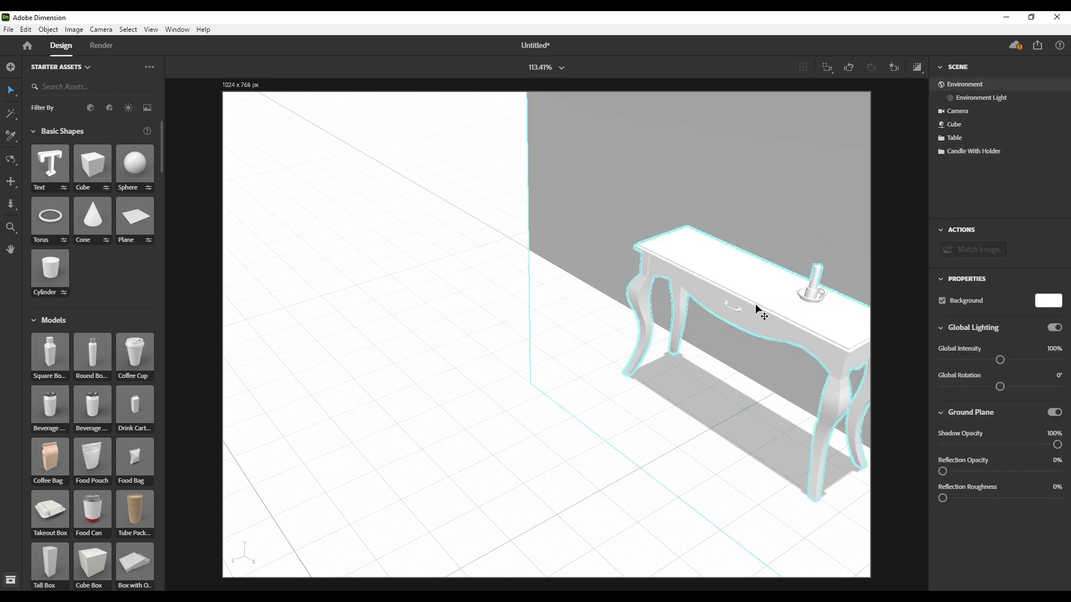
# Import the Cup Plate model from the Object folder and set its X, Y and Z scale to 70
pyautogui.hotkey('alt', 'Tab')
pyautogui.moveTo(743, 274); pyautogui.dragTo(421, 384)
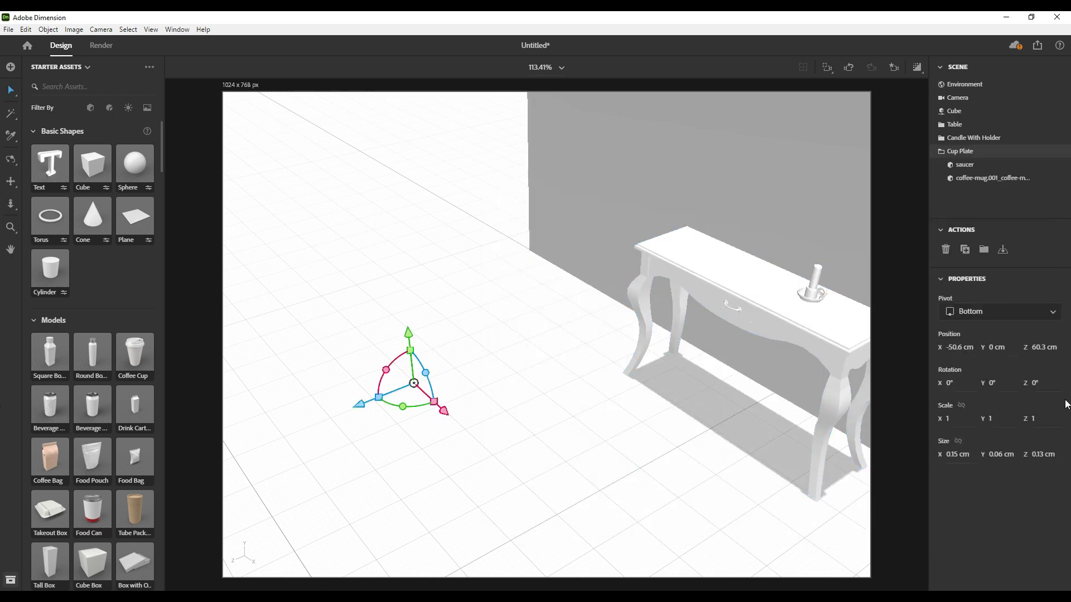
pyautogui.write('70')
pyautogui.press('Return')
pyautogui.click(994, 420)
pyautogui.write('7')
pyautogui.press('Return')
# Move the cup and saucer onto the console tabletop beside the candle holder
pyautogui.moveTo(357, 409); pyautogui.dragTo(677, 402)
pyautogui.moveTo(725, 206); pyautogui.dragTo(730, 196)
pyautogui.moveTo(737, 161)
pyautogui.mouseDown()
pyautogui.moveTo(739, 192)
pyautogui.moveTo(727, 158)
pyautogui.mouseUp()
pyautogui.moveTo(694, 235); pyautogui.dragTo(550, 326)
pyautogui.moveTo(630, 292); pyautogui.dragTo(710, 358)
pyautogui.moveTo(638, 337); pyautogui.dragTo(593, 356)
pyautogui.moveTo(638, 296); pyautogui.dragTo(787, 287)
pyautogui.moveTo(676, 299); pyautogui.dragTo(707, 315)
pyautogui.click(674, 455)
pyautogui.click(616, 499)
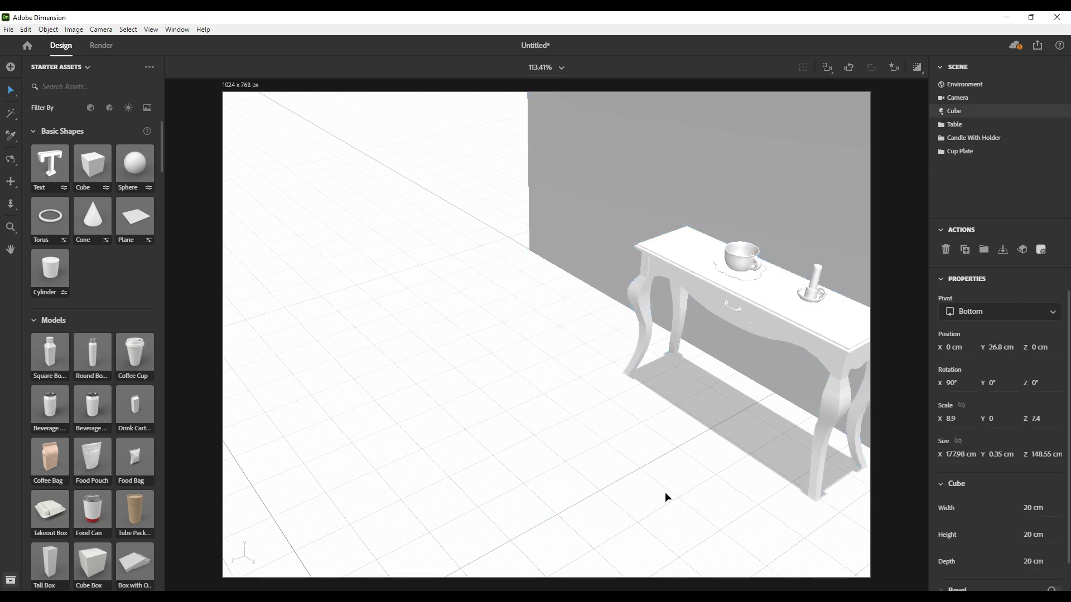
# Lower the cup and saucer to rest on the tabletop at about Y 31.9 cm
pyautogui.moveTo(638, 538); pyautogui.dragTo(760, 462, button='right')
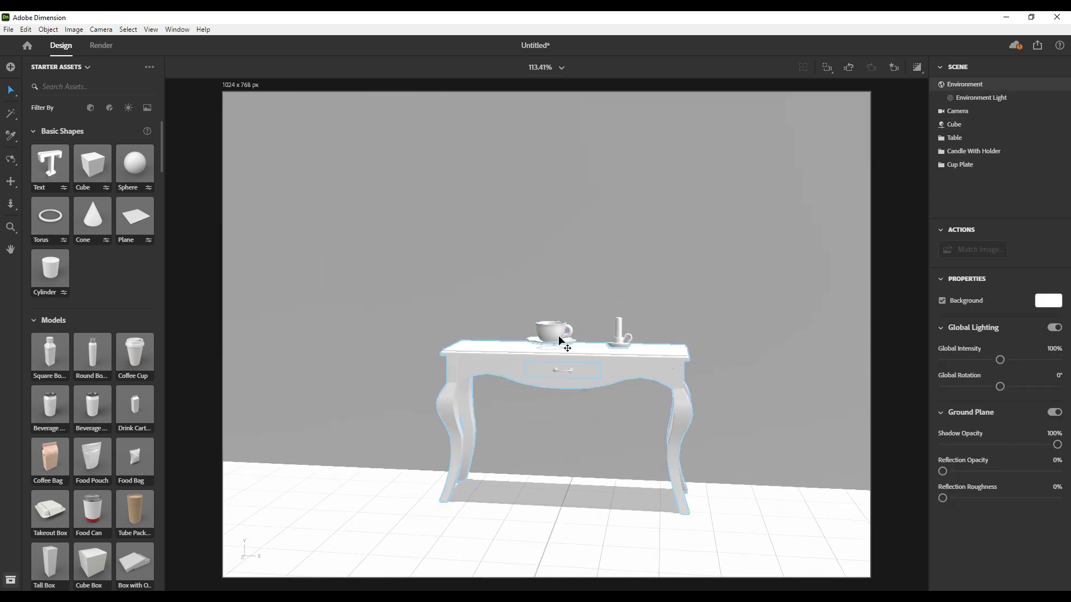
pyautogui.scroll(5, 557, 346)
pyautogui.scroll(2, 578, 376)
pyautogui.click(576, 336)
pyautogui.moveTo(560, 299); pyautogui.dragTo(560, 314)
pyautogui.scroll(-6, 707, 440)
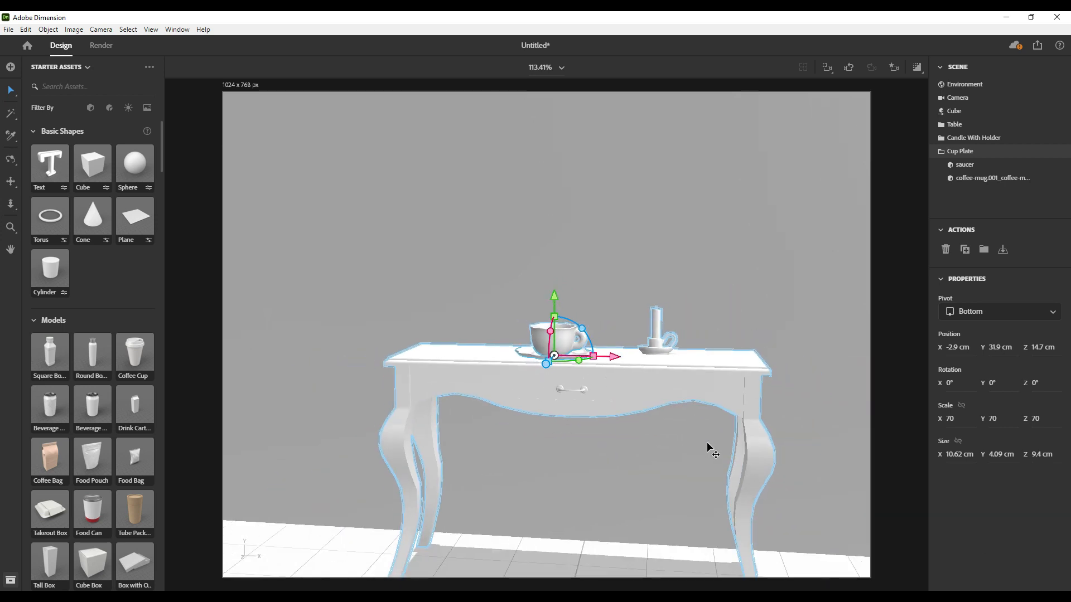
pyautogui.click(627, 516)
pyautogui.click(555, 510)
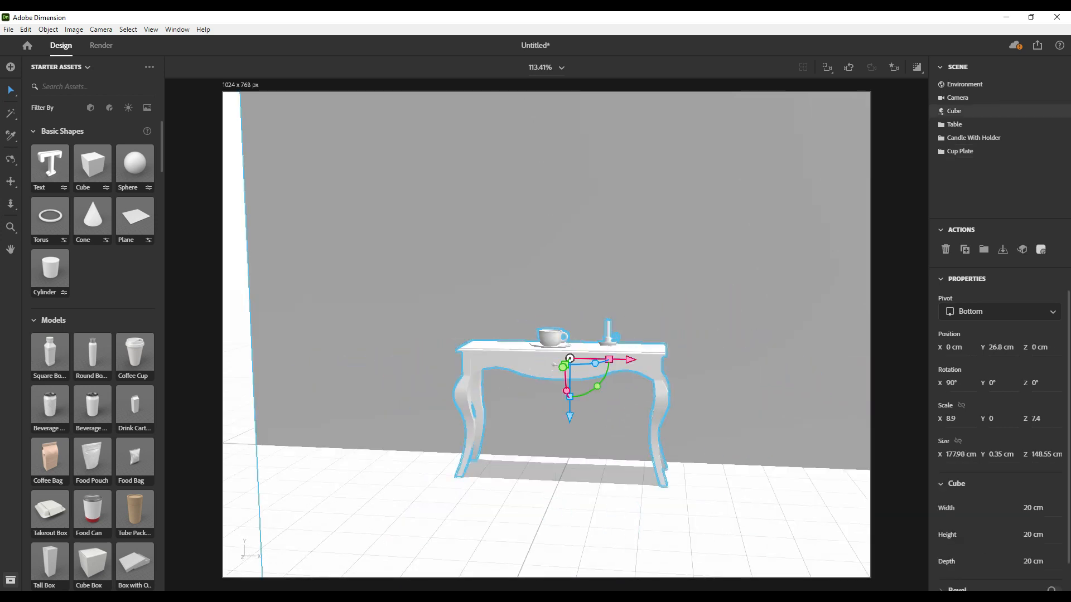
pyautogui.moveTo(579, 370); pyautogui.dragTo(612, 306)
pyautogui.click(611, 526)
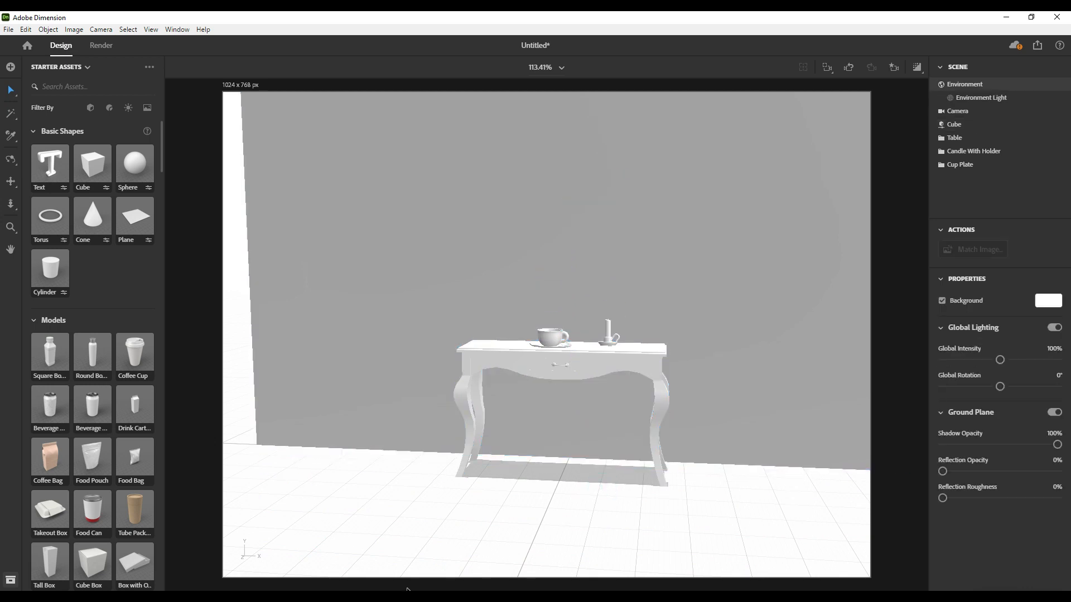
# Import the Table Lamp model from the Object folder and set its X, Y and Z scale to 20
pyautogui.hotkey('alt', 'Tab')
pyautogui.click(774, 414)
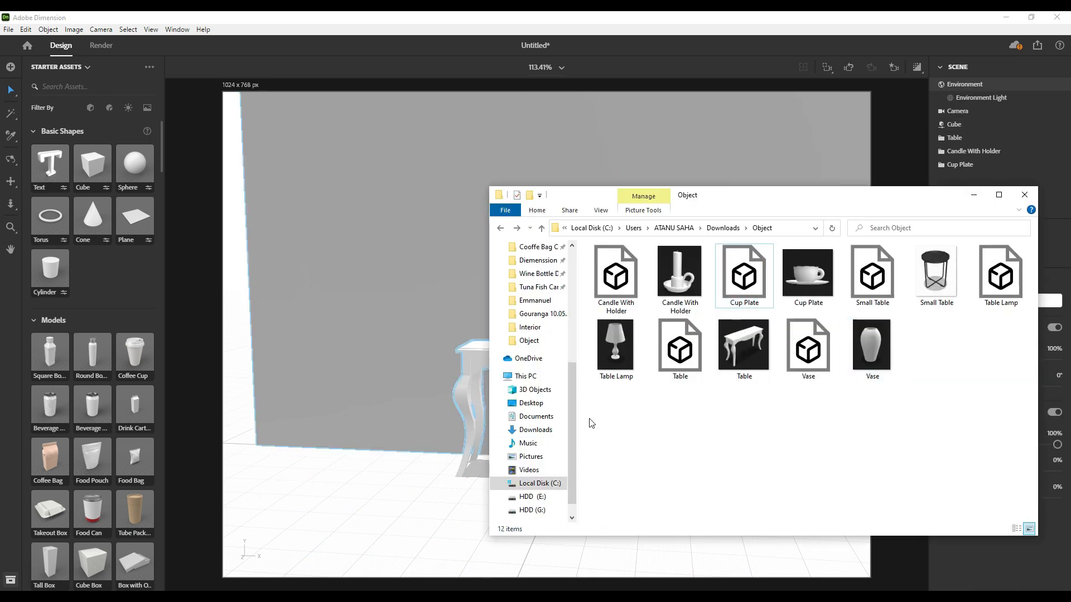
pyautogui.moveTo(1001, 274); pyautogui.dragTo(411, 313)
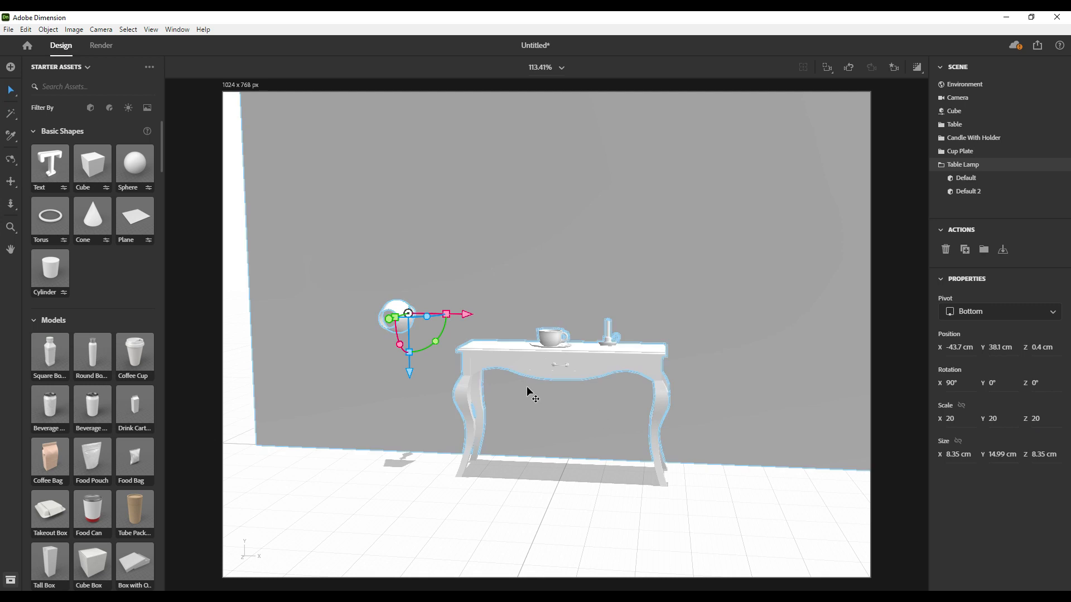
# Rotate the lamp -90° about X and stand it on the console table at about X -17.6 cm, Y 32 cm, Z 13.3 cm
pyautogui.click(399, 345)
pyautogui.write('-90')
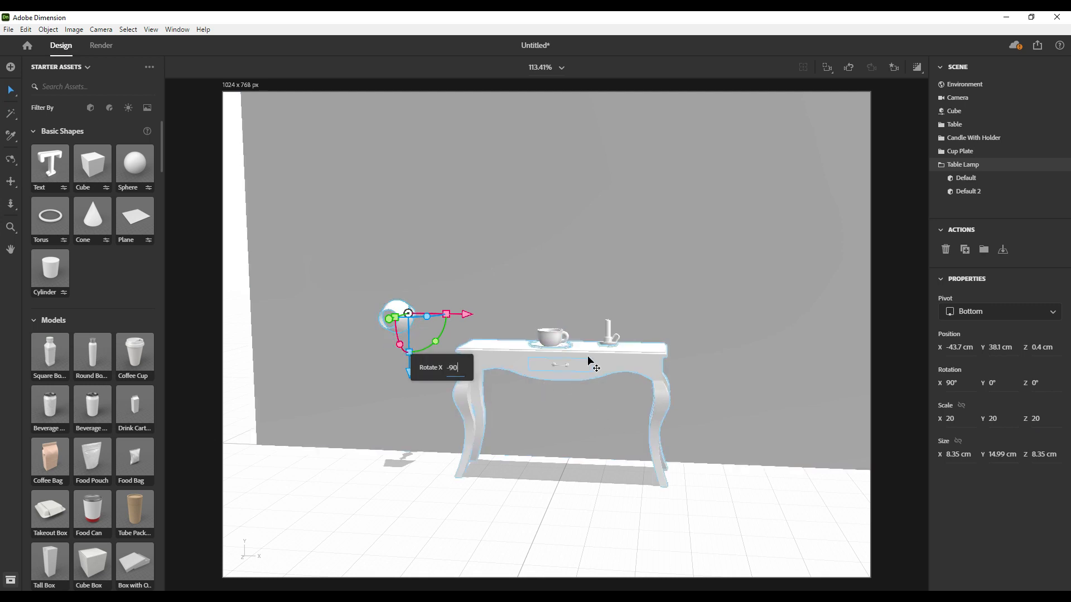
pyautogui.press('Return')
pyautogui.moveTo(468, 315); pyautogui.dragTo(548, 316)
pyautogui.moveTo(493, 258); pyautogui.dragTo(497, 302)
pyautogui.moveTo(521, 350)
pyautogui.mouseDown()
pyautogui.moveTo(535, 363)
pyautogui.moveTo(514, 366)
pyautogui.moveTo(541, 357)
pyautogui.mouseUp()
pyautogui.moveTo(488, 304); pyautogui.dragTo(493, 286)
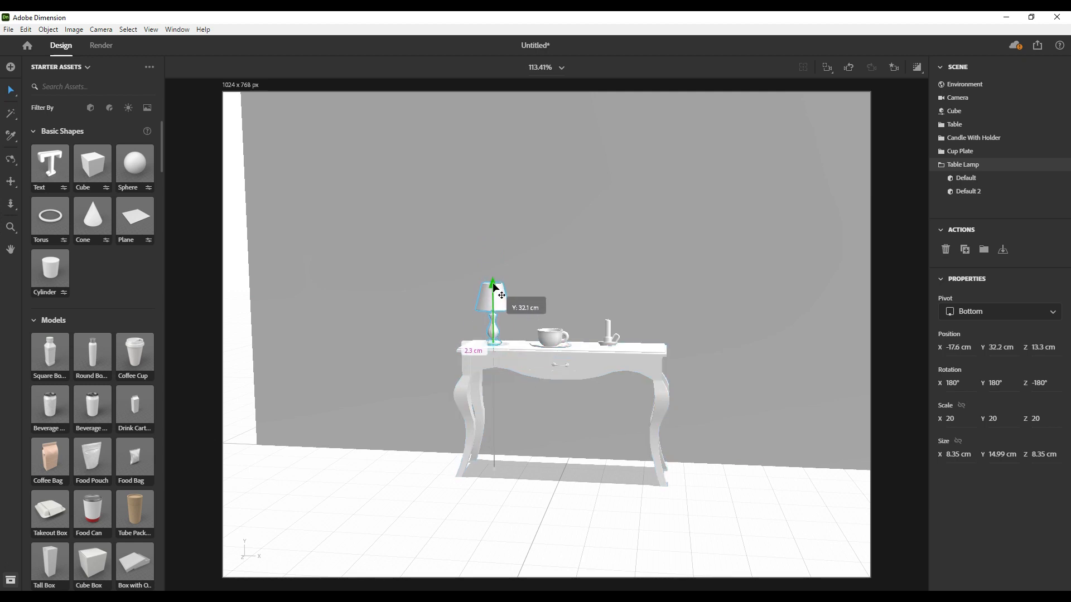
pyautogui.click(588, 497)
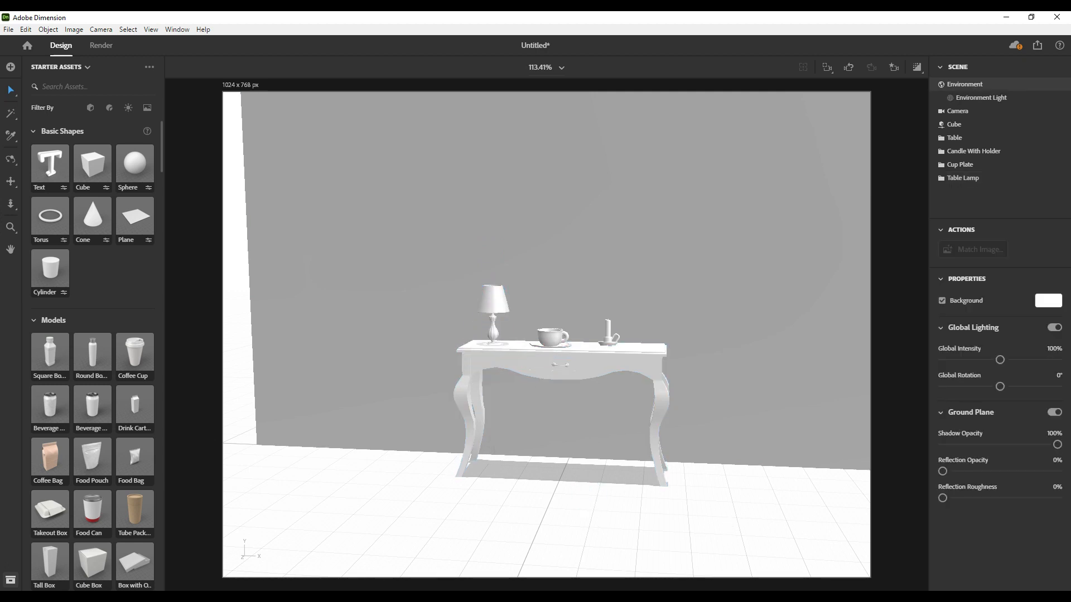
# Import the Vase model from the Object folder and set its X, Y and Z scale to 30
pyautogui.hotkey('alt', 'Tab')
pyautogui.click(871, 351)
pyautogui.moveTo(808, 348); pyautogui.dragTo(445, 416)
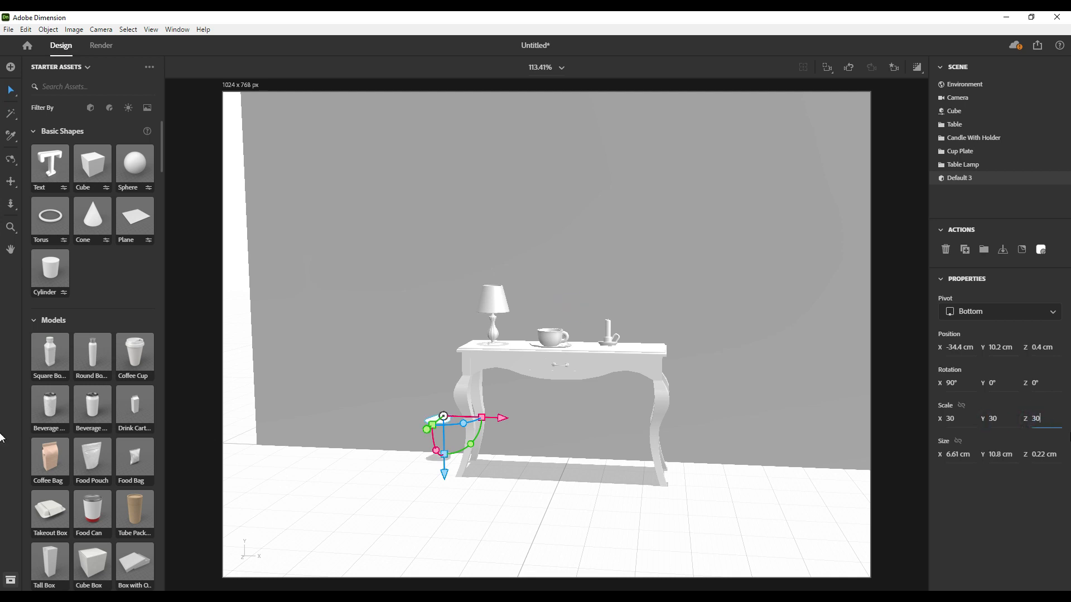
# Rotate the vase about X by -9° and by a further -90° to stand it upright
pyautogui.click(435, 455)
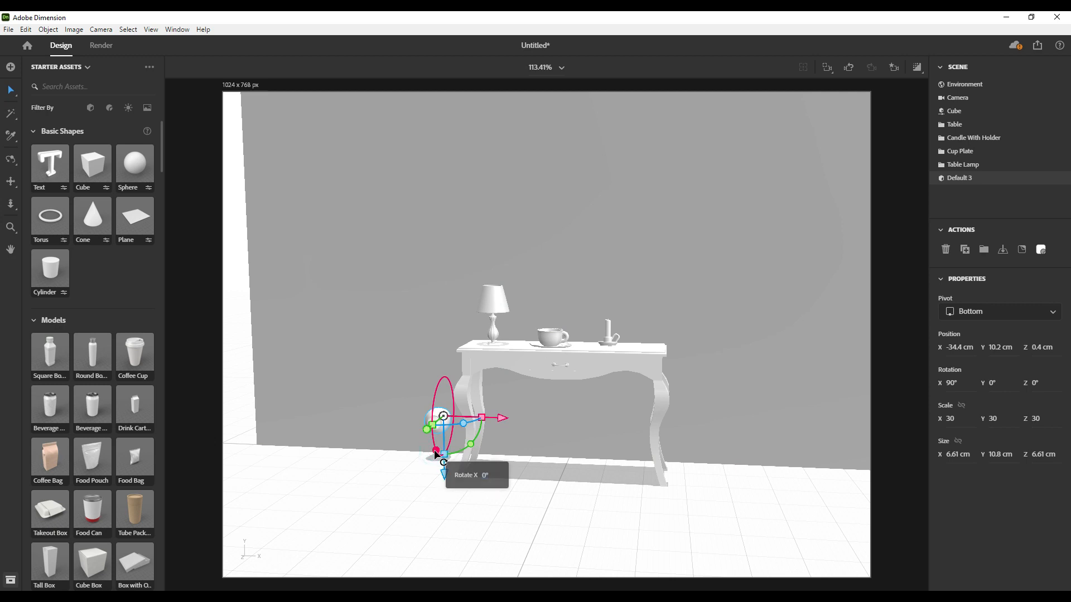
pyautogui.write('-9')
pyautogui.press('Return')
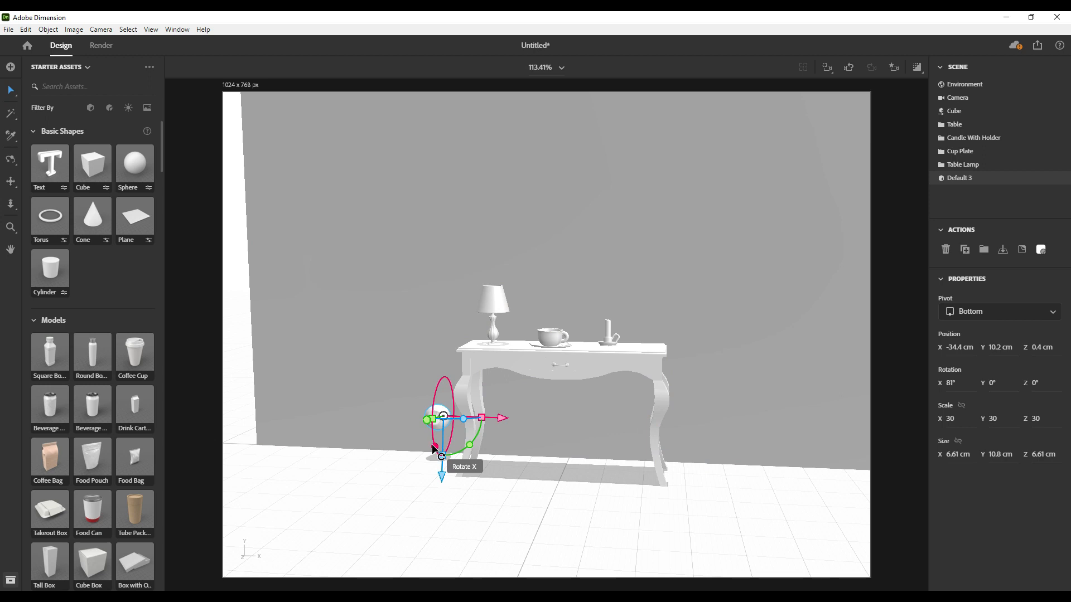
pyautogui.click(434, 448)
pyautogui.write('-90')
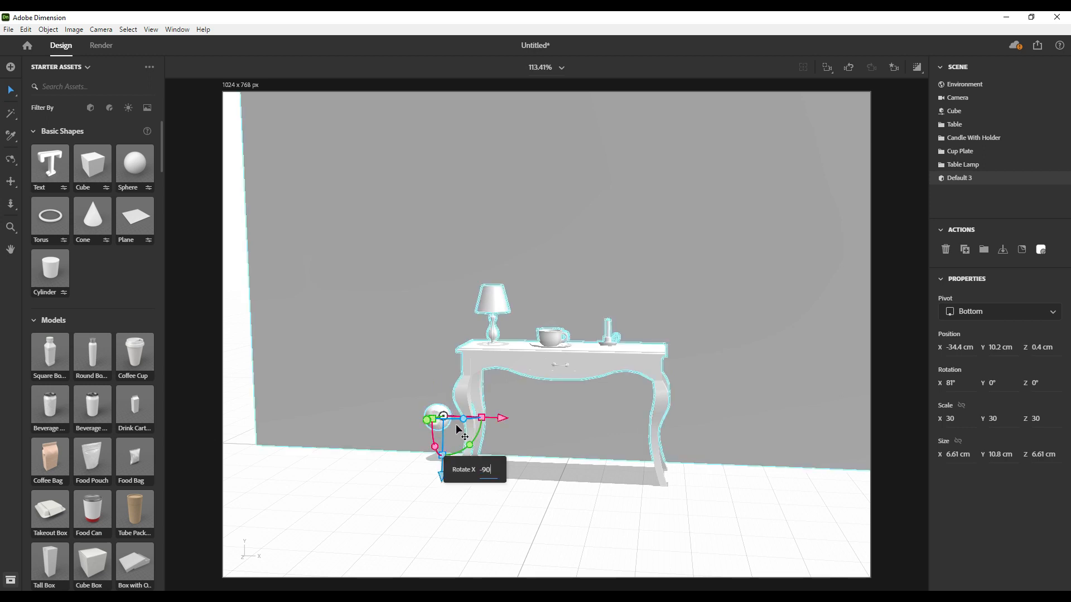
pyautogui.press('Return')
# Move the vase onto the console table next to the candle holder, at about X 16.2 cm, Y 31.9 cm, Z 15.5 cm
pyautogui.moveTo(485, 419); pyautogui.dragTo(637, 447)
pyautogui.moveTo(625, 392); pyautogui.dragTo(638, 298)
pyautogui.moveTo(621, 352); pyautogui.dragTo(635, 296)
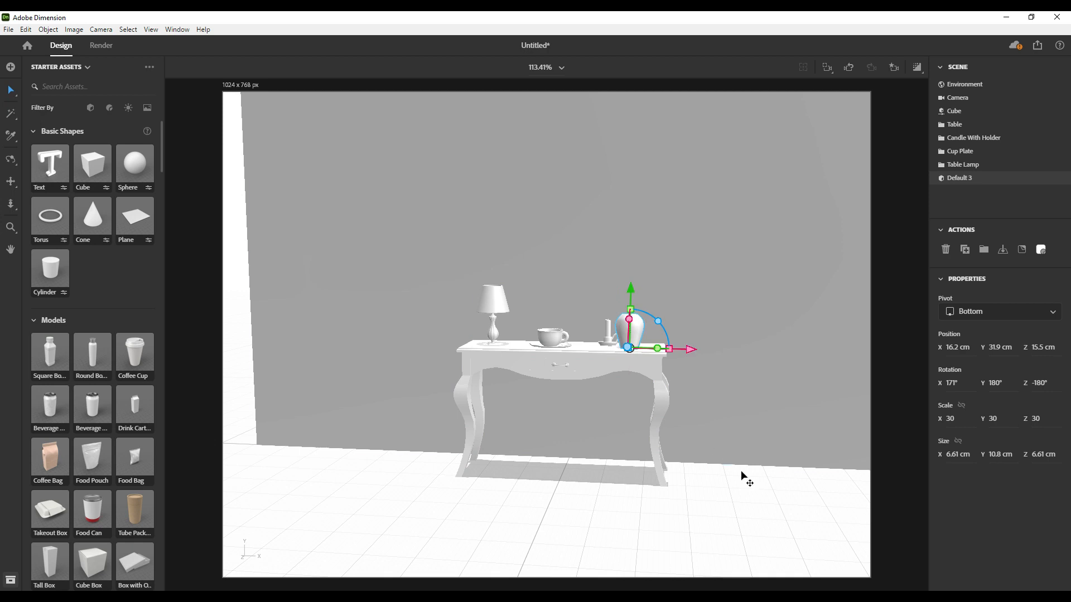
pyautogui.click(761, 497)
# Reduce the vase's Y scale to 22.5 and tilt it about X to about 176° so it sits straighter
pyautogui.click(637, 335)
pyautogui.moveTo(700, 445); pyautogui.dragTo(632, 447, button='right')
pyautogui.moveTo(613, 327)
pyautogui.mouseDown()
pyautogui.moveTo(614, 318)
pyautogui.moveTo(620, 328)
pyautogui.mouseUp()
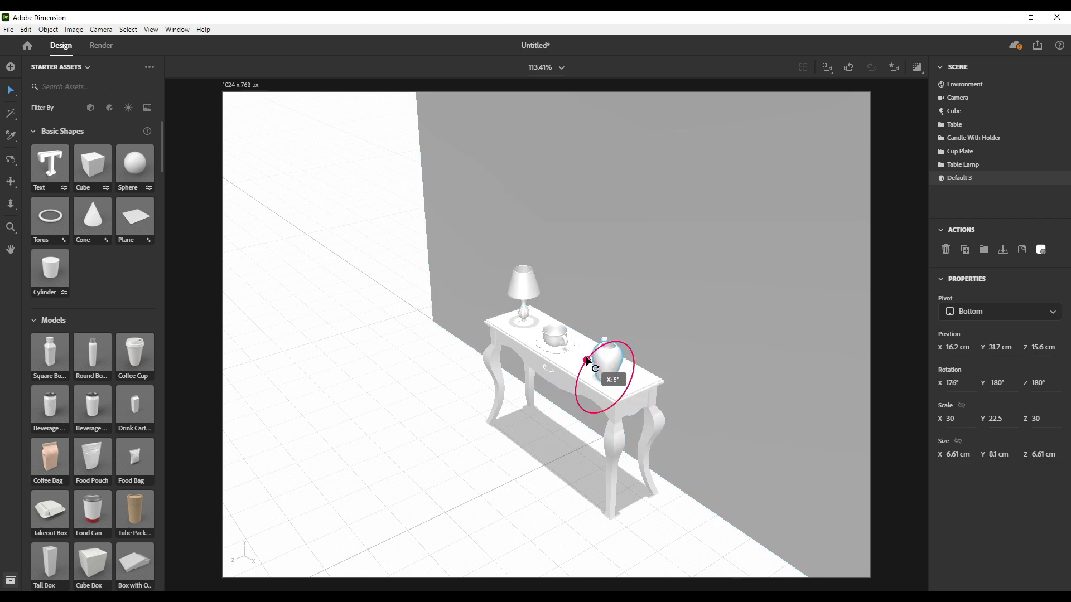
pyautogui.click(721, 539)
# Import the Small Table model from the Object folder and set its X, Y and Z scale to 30
pyautogui.moveTo(621, 517); pyautogui.dragTo(395, 578, button='right')
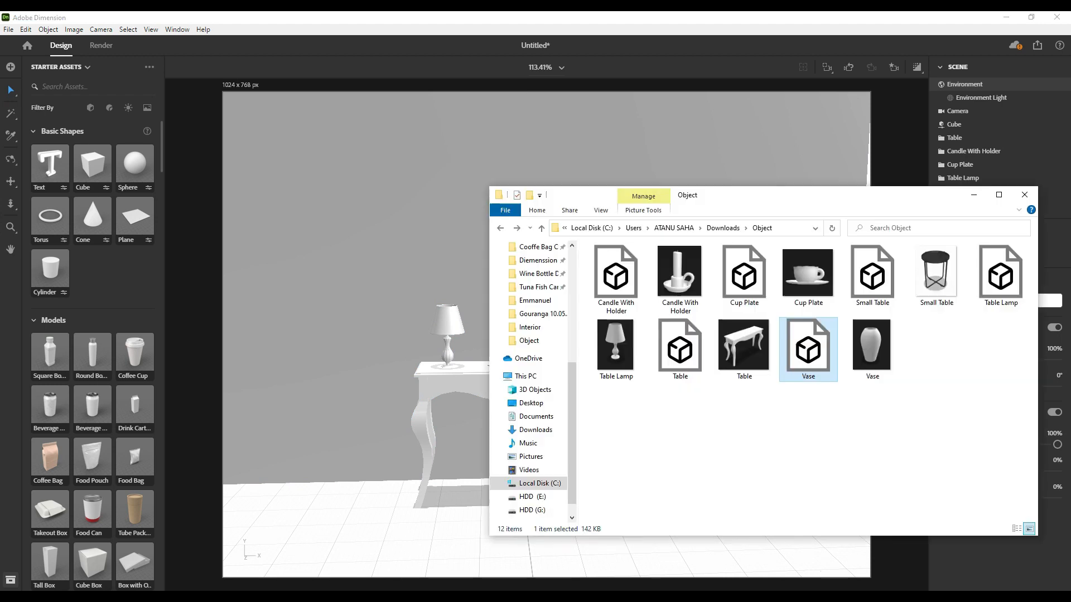
pyautogui.click(998, 287)
pyautogui.moveTo(874, 275); pyautogui.dragTo(460, 485)
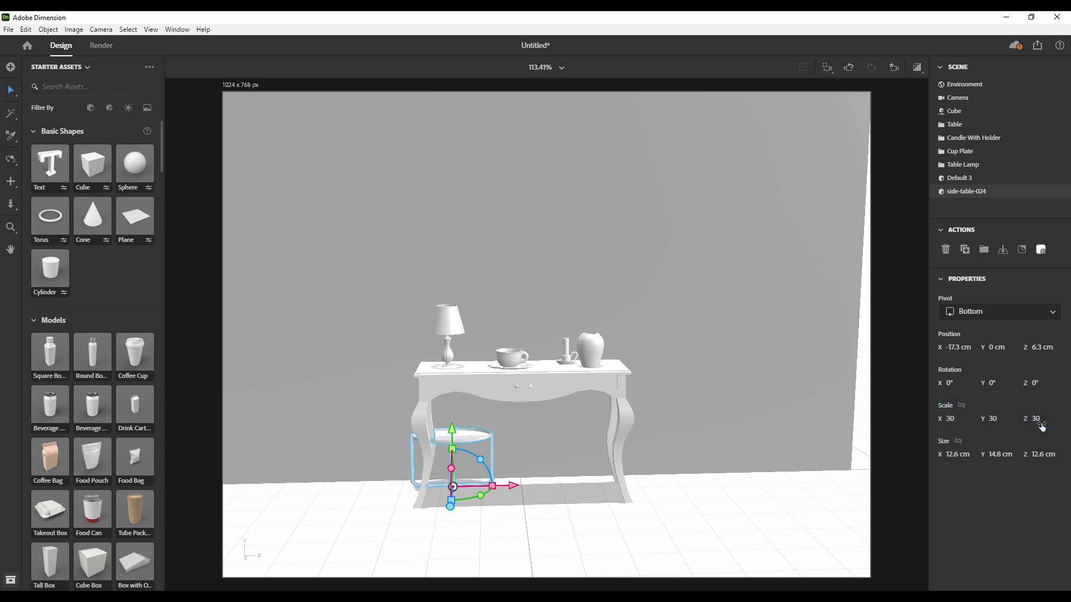
# Move the small table beside the console table to about X 53.3 cm and set its Y scale to 60
pyautogui.moveTo(513, 486); pyautogui.dragTo(786, 481)
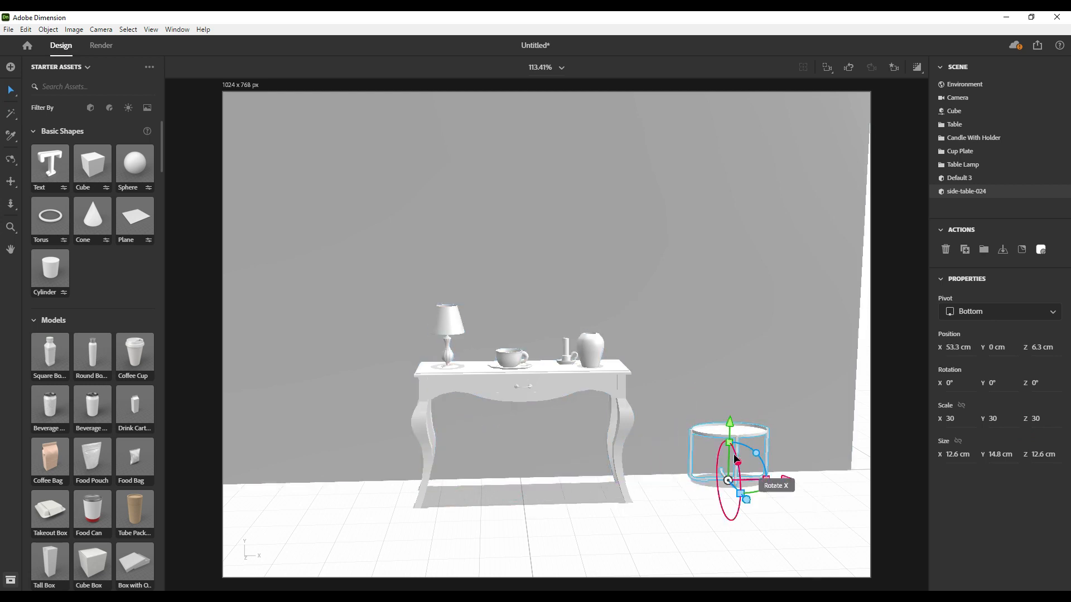
pyautogui.moveTo(734, 393); pyautogui.dragTo(735, 403)
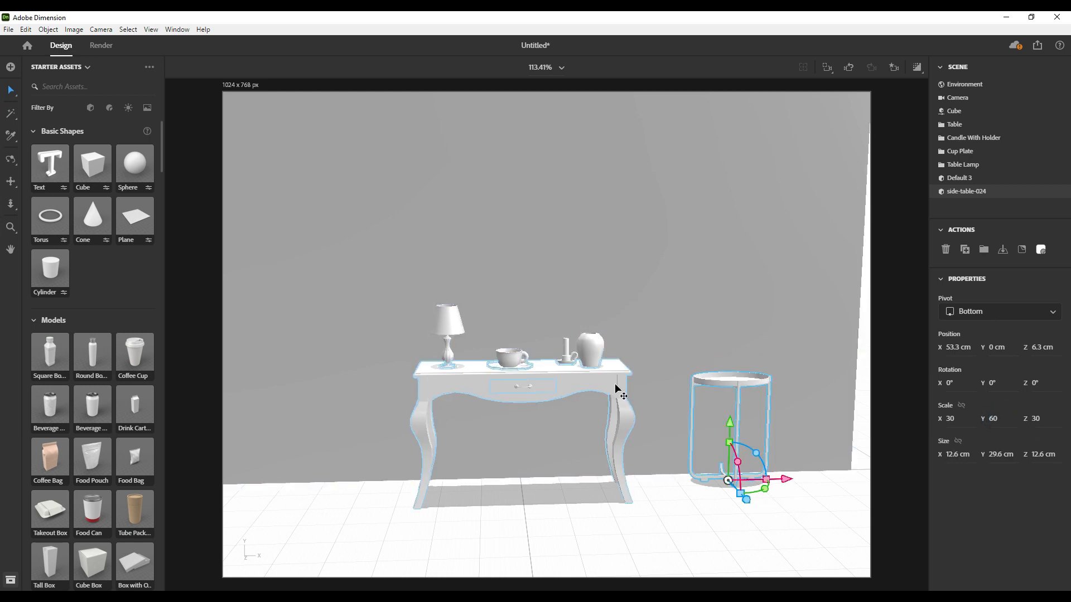
# Scale the candle holder to 80 on all axes and move it onto the small table at about X 52.1 cm, Y 25.7 cm, Z 6 cm
pyautogui.click(570, 358)
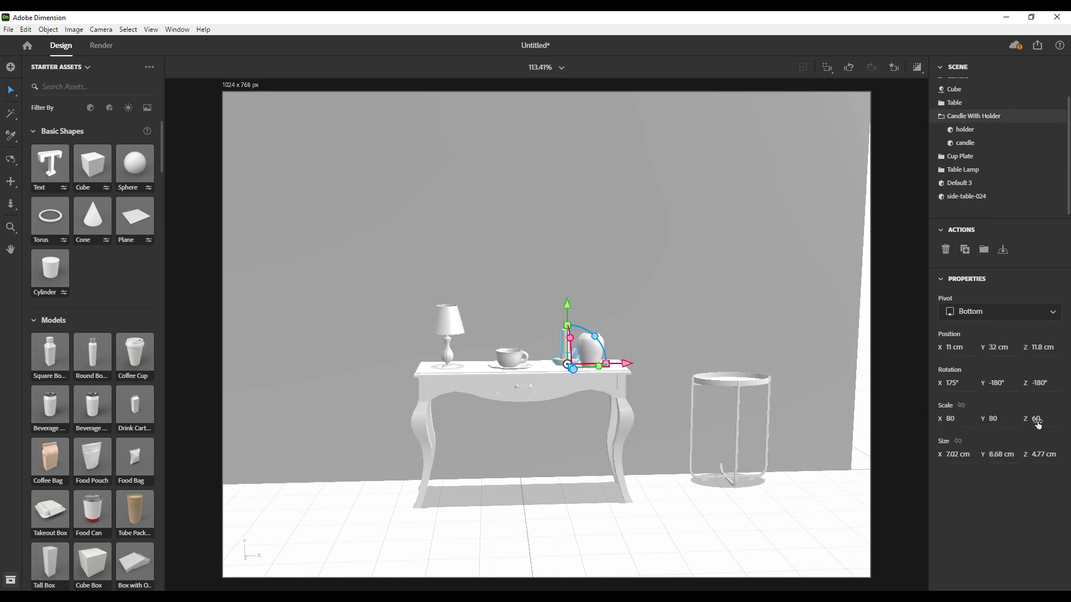
pyautogui.moveTo(627, 364); pyautogui.dragTo(792, 384)
pyautogui.moveTo(737, 306); pyautogui.dragTo(740, 320)
pyautogui.moveTo(841, 434); pyautogui.dragTo(510, 435, button='right')
pyautogui.moveTo(479, 444); pyautogui.dragTo(517, 445)
pyautogui.moveTo(575, 389); pyautogui.dragTo(578, 397)
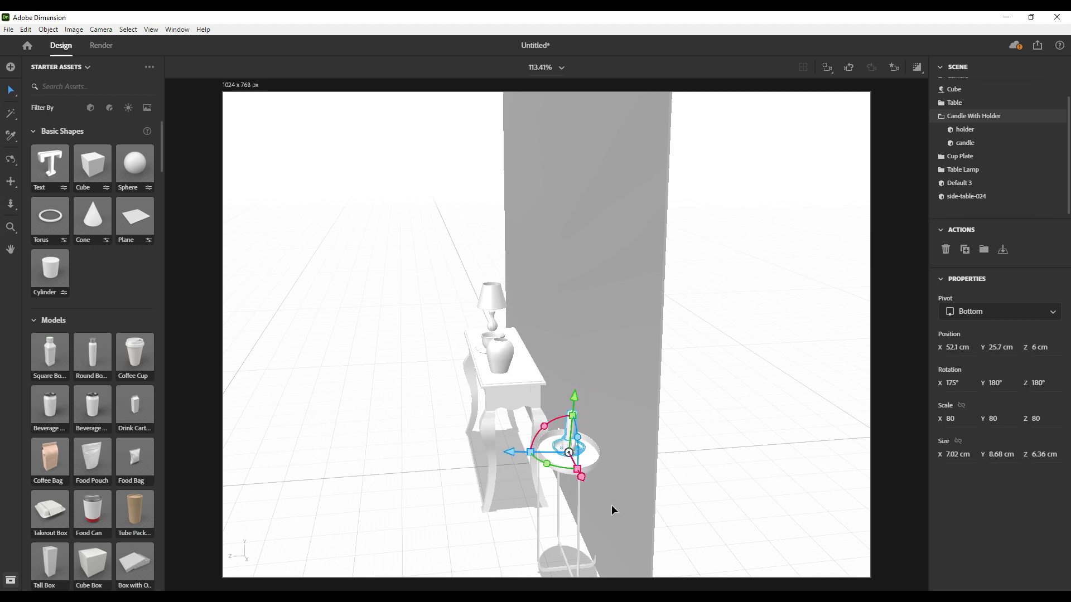
# Shift the small table slightly away from the wall and move the candle holder forward to about Z 7.3 cm
pyautogui.click(536, 503)
pyautogui.moveTo(522, 575)
pyautogui.mouseDown()
pyautogui.moveTo(501, 577)
pyautogui.moveTo(527, 578)
pyautogui.moveTo(512, 578)
pyautogui.mouseUp()
pyautogui.click(564, 449)
pyautogui.moveTo(510, 452); pyautogui.dragTo(504, 453)
pyautogui.moveTo(449, 507); pyautogui.dragTo(662, 497, button='right')
pyautogui.scroll(-5, 495, 530)
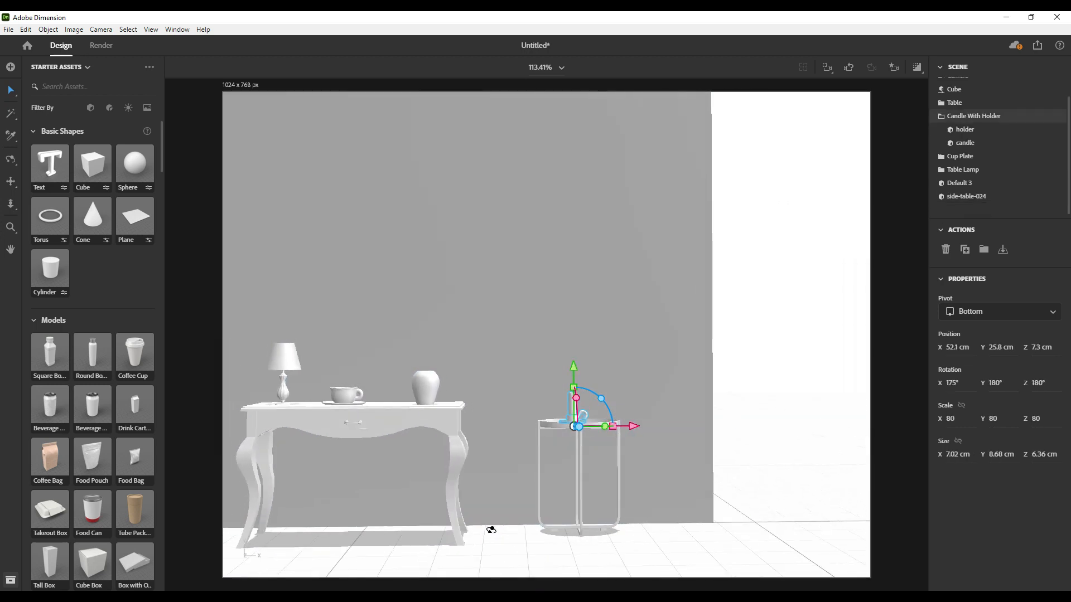
# Set the console table's X, Y and Z scale to 60
pyautogui.click(385, 414)
pyautogui.click(953, 418)
pyautogui.write('60')
pyautogui.press('Return')
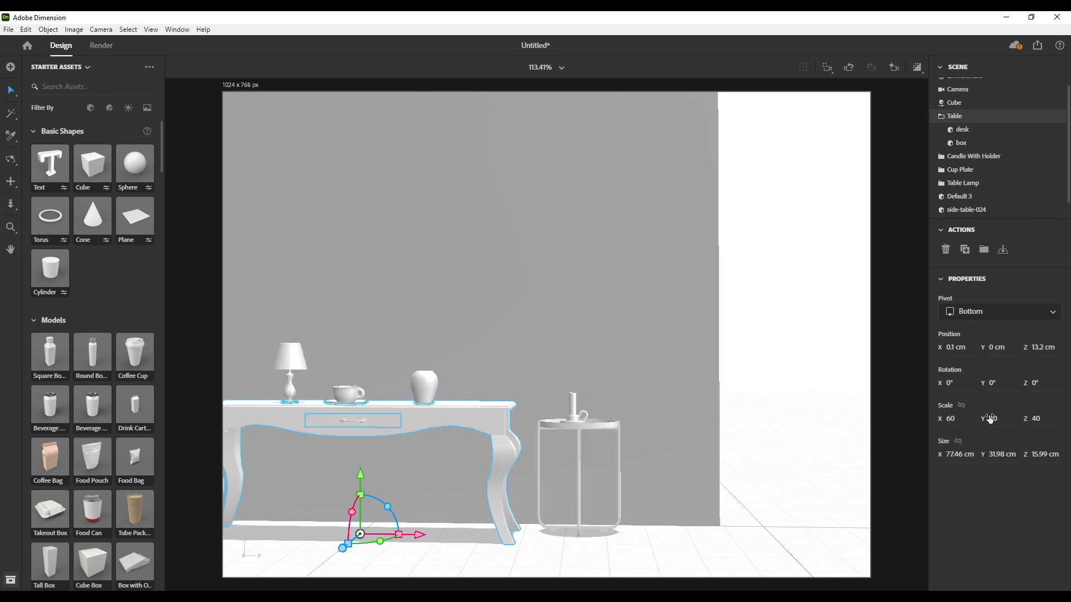
pyautogui.write('60')
pyautogui.press('Return')
pyautogui.write('60')
pyautogui.press('Return')
# Select the lamp, cup and vase together and raise them to the enlarged console table's top, at about Y 47.3 cm
pyautogui.click(348, 395)
pyautogui.keyDown('shift'); pyautogui.click(290, 393); pyautogui.keyUp('shift')
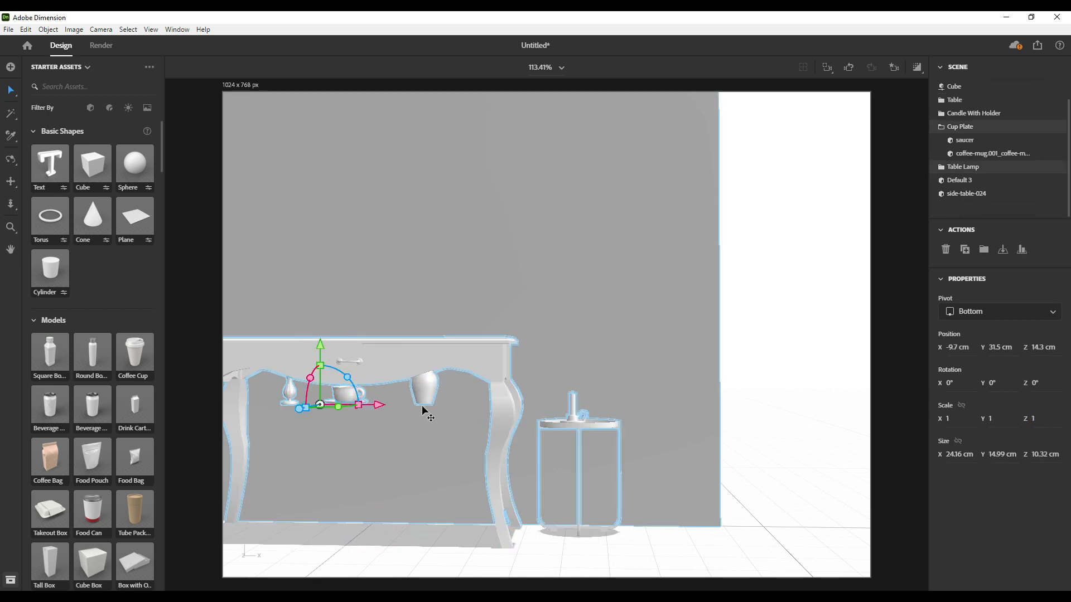
pyautogui.click(424, 394)
pyautogui.keyDown('ctrl'); pyautogui.click(342, 394); pyautogui.keyUp('ctrl')
pyautogui.keyDown('ctrl'); pyautogui.click(289, 392); pyautogui.keyUp('ctrl')
pyautogui.keyDown('shift'); pyautogui.click(349, 396); pyautogui.keyUp('shift')
pyautogui.keyDown('shift'); pyautogui.click(425, 393); pyautogui.keyUp('shift')
pyautogui.moveTo(361, 354); pyautogui.dragTo(370, 291)
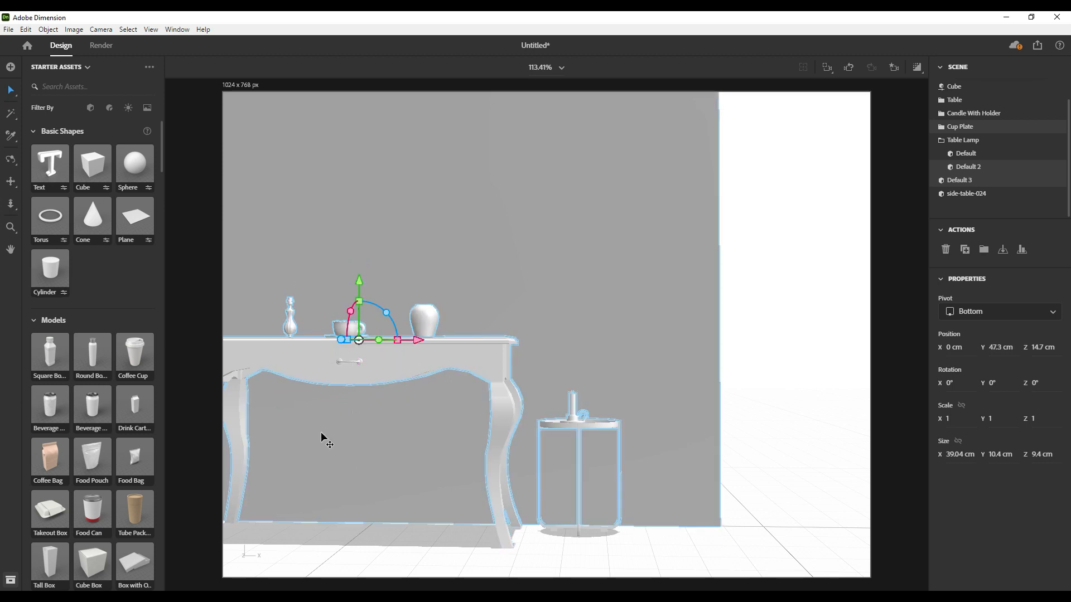
# Lift the lamp, cup and vase clear of the console table and undo the last stray move
pyautogui.scroll(-5, 361, 447)
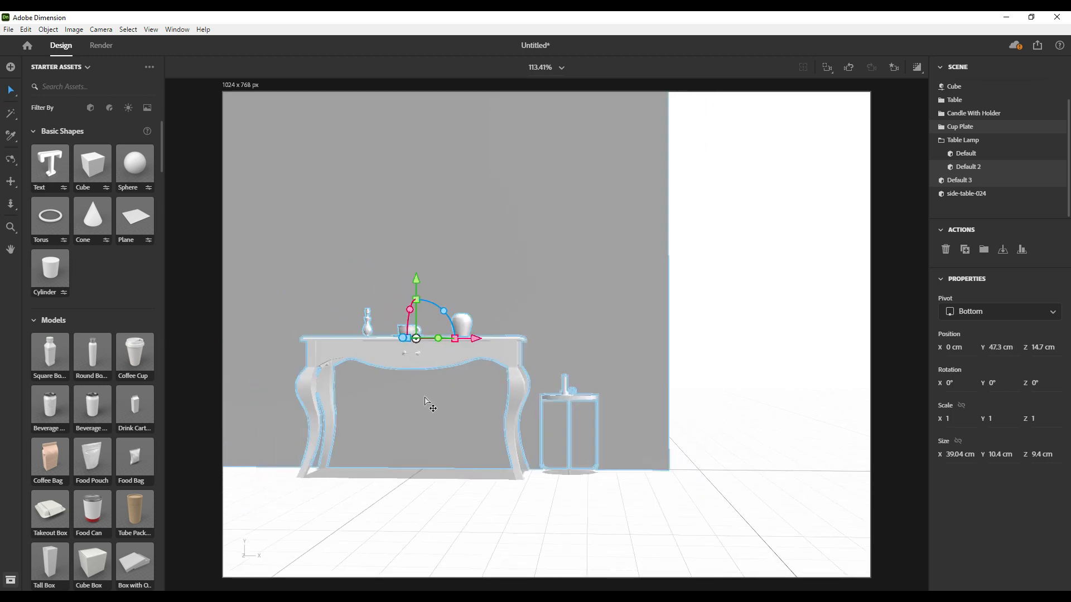
pyautogui.click(486, 353)
pyautogui.moveTo(491, 478); pyautogui.dragTo(201, 471)
pyautogui.moveTo(377, 419); pyautogui.dragTo(628, 382)
pyautogui.moveTo(347, 299); pyautogui.dragTo(483, 433)
pyautogui.moveTo(415, 326); pyautogui.dragTo(413, 264)
pyautogui.moveTo(402, 315); pyautogui.dragTo(336, 329)
pyautogui.moveTo(670, 322); pyautogui.dragTo(756, 316)
pyautogui.hotkey('ctrl', 'z')
# Bring the lamp, cup and vase forward in front of the console table and shift the table to about X -1.4 cm
pyautogui.moveTo(827, 300); pyautogui.dragTo(595, 325)
pyautogui.moveTo(531, 353); pyautogui.dragTo(535, 408)
pyautogui.moveTo(753, 389); pyautogui.dragTo(457, 402, button='right')
pyautogui.moveTo(484, 347); pyautogui.dragTo(255, 353)
pyautogui.moveTo(282, 402); pyautogui.dragTo(272, 364)
pyautogui.moveTo(365, 483); pyautogui.dragTo(610, 461, button='right')
pyautogui.click(418, 390)
pyautogui.moveTo(424, 477); pyautogui.dragTo(596, 485)
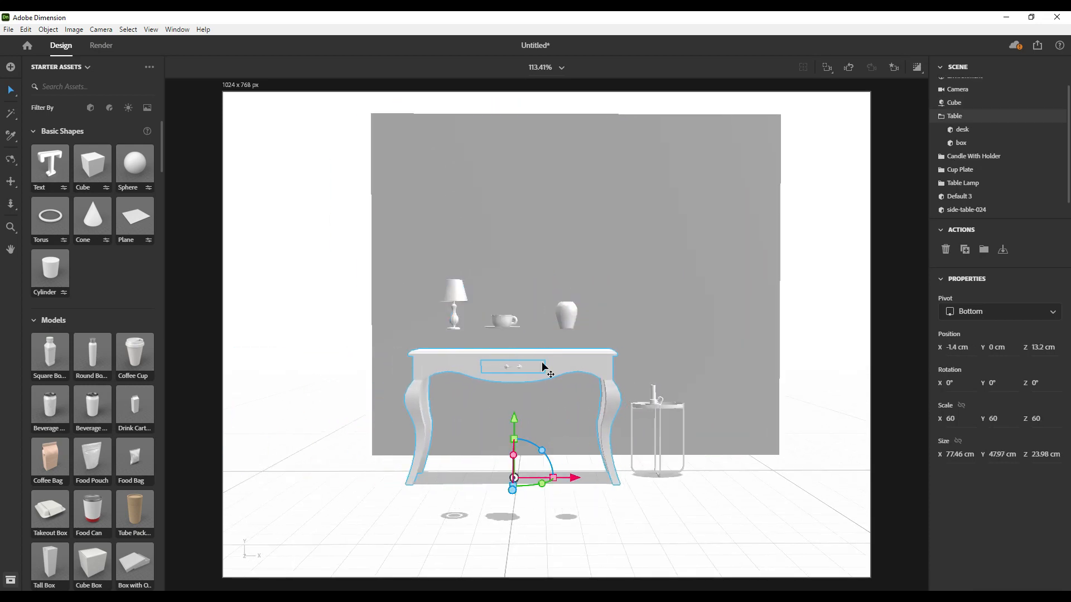
# Set the table lamp's X, Y and Z scale to 40
pyautogui.click(566, 315)
pyautogui.click(454, 304)
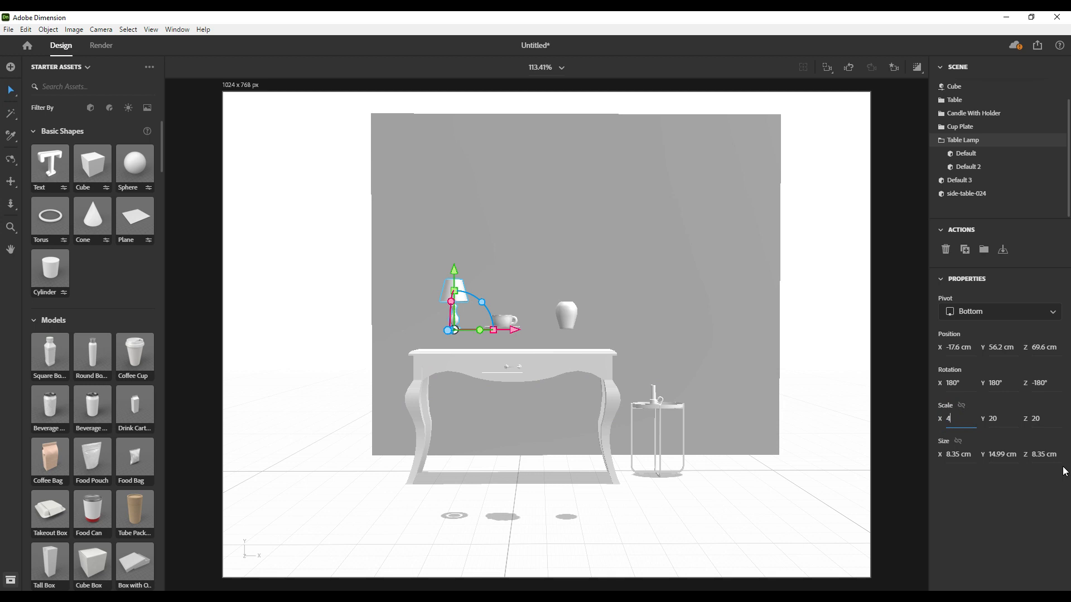
pyautogui.write('40')
pyautogui.press('Return')
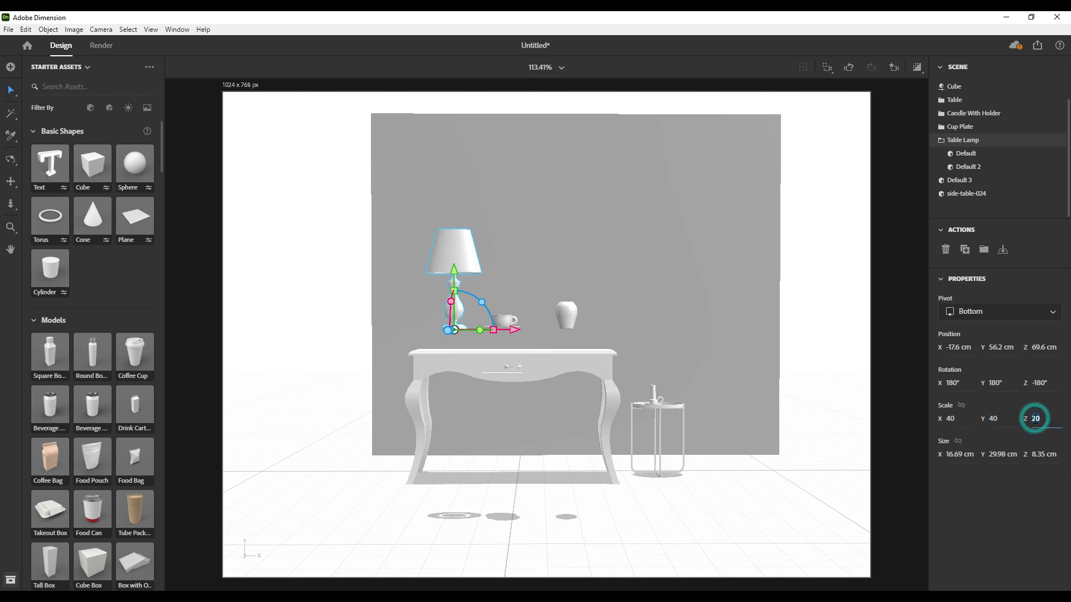
pyautogui.press('Return')
# Lower the cup, and move the lamp onto the console table at about X -17.6 cm, Y 46.1 cm, Z 12.6 cm
pyautogui.moveTo(455, 271); pyautogui.dragTo(459, 294)
pyautogui.click(517, 324)
pyautogui.moveTo(502, 267); pyautogui.dragTo(502, 293)
pyautogui.moveTo(684, 335); pyautogui.dragTo(506, 415, button='right')
pyautogui.click(510, 263)
pyautogui.moveTo(460, 322); pyautogui.dragTo(605, 291)
pyautogui.moveTo(658, 220); pyautogui.dragTo(659, 229)
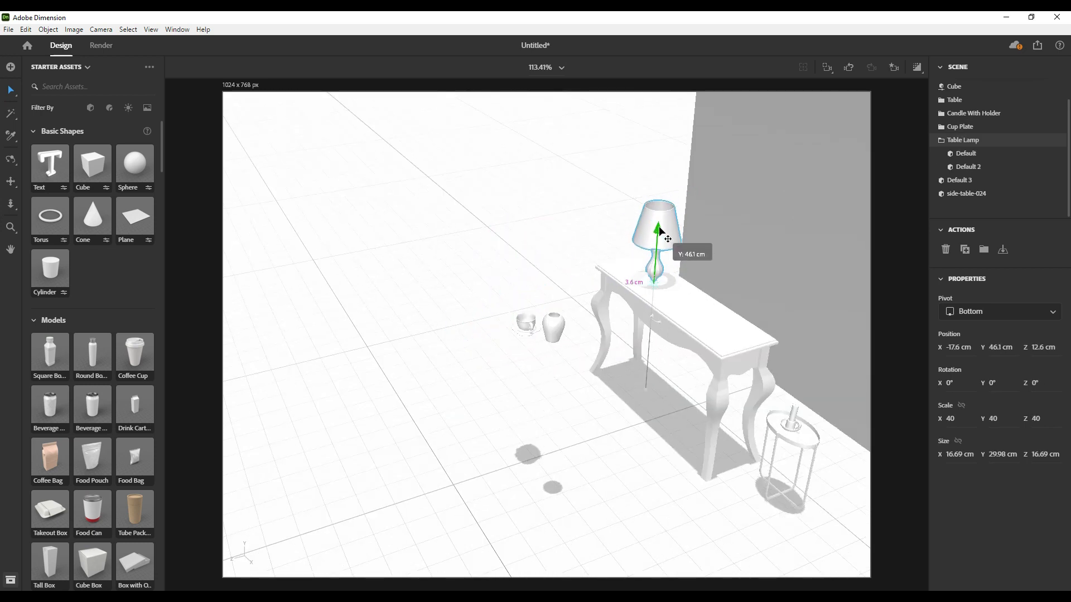
# Scale the vase to 40 on all axes and set it on the end of the console table opposite the lamp
pyautogui.click(553, 328)
pyautogui.moveTo(554, 362); pyautogui.dragTo(663, 322)
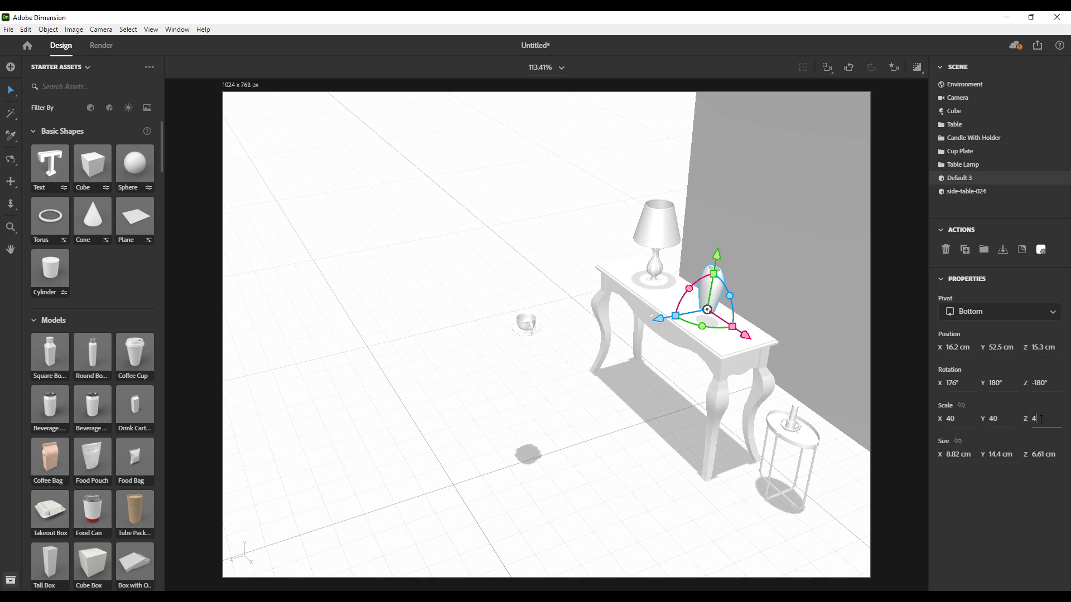
pyautogui.moveTo(761, 338)
pyautogui.mouseDown()
pyautogui.moveTo(781, 363)
pyautogui.moveTo(772, 351)
pyautogui.mouseUp()
pyautogui.moveTo(741, 271); pyautogui.dragTo(741, 284)
# Place the cup and saucer on the console table between the lamp and the vase, at about Y 47.9 cm
pyautogui.click(526, 322)
pyautogui.moveTo(474, 340); pyautogui.dragTo(635, 326)
pyautogui.moveTo(688, 235); pyautogui.dragTo(686, 245)
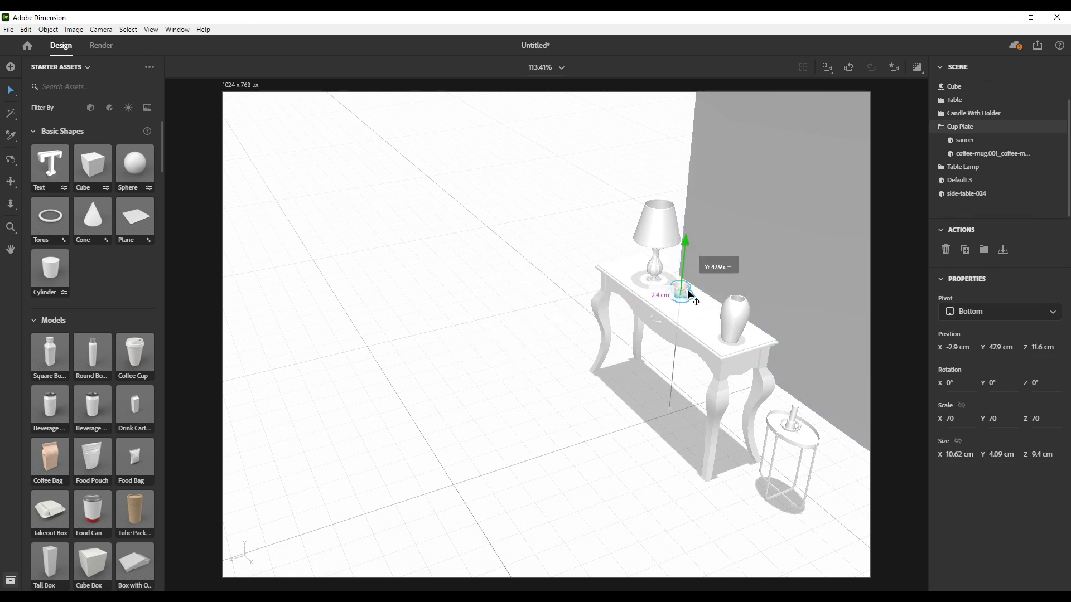
pyautogui.moveTo(689, 294); pyautogui.dragTo(692, 297)
pyautogui.click(677, 505)
# Set the small side table's Z scale to 48
pyautogui.click(803, 446)
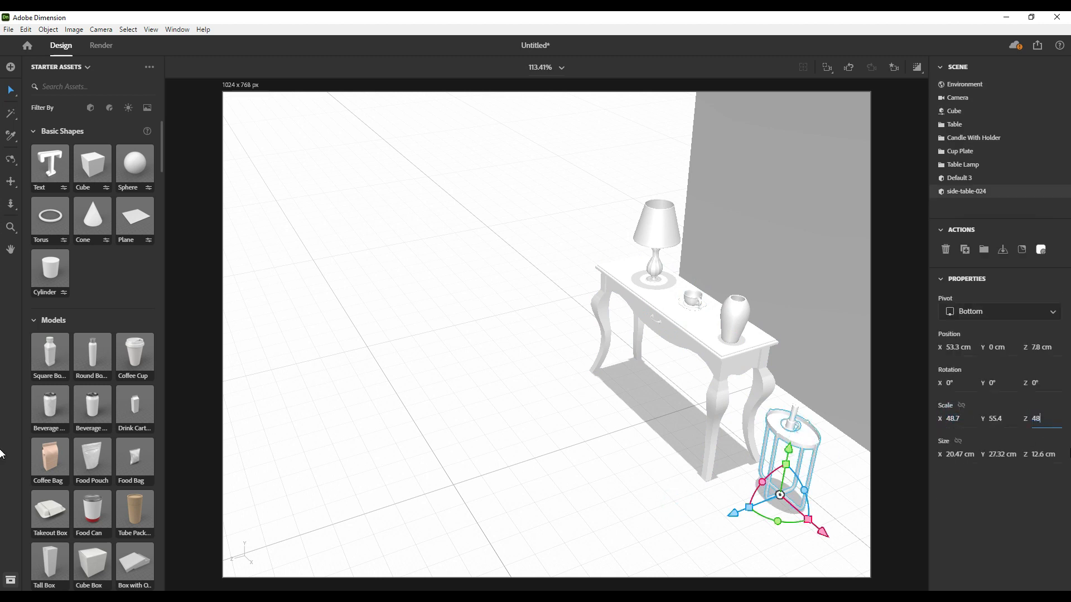
pyautogui.write('7')
pyautogui.press('Return')
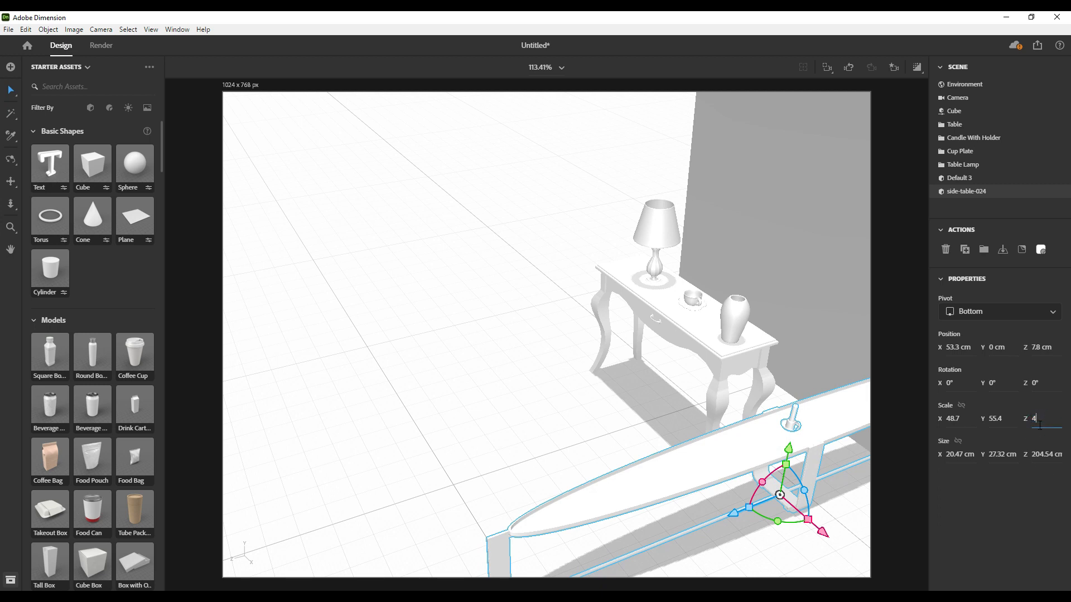
pyautogui.write('8')
pyautogui.press('Return')
pyautogui.click(1039, 424)
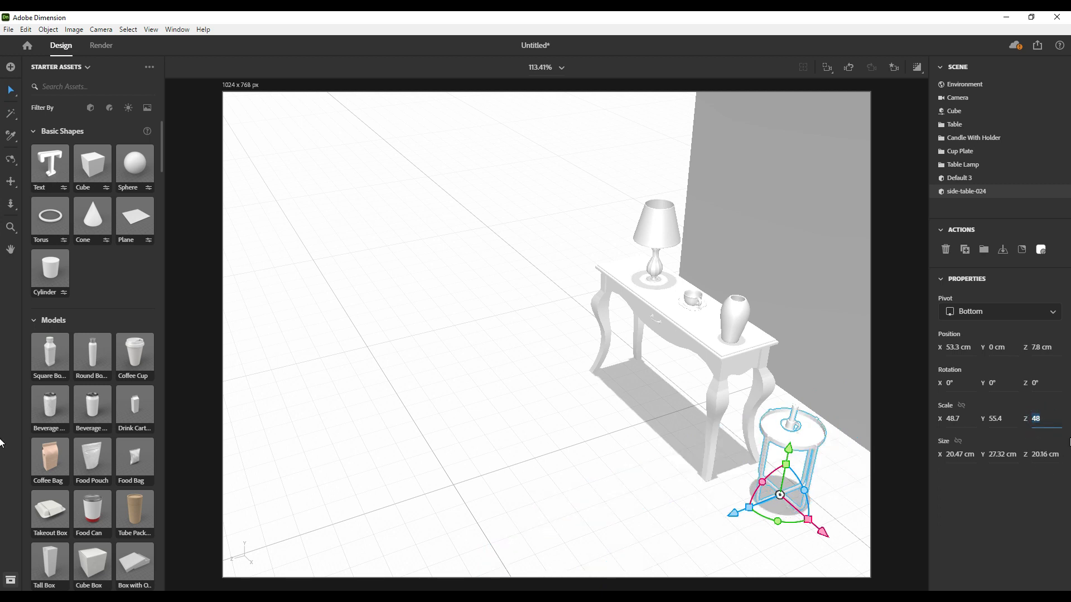
pyautogui.click(845, 495)
# Move the wall behind the furniture to about X -3.9 cm, Z 0.3 cm
pyautogui.moveTo(699, 525); pyautogui.dragTo(863, 451, button='right')
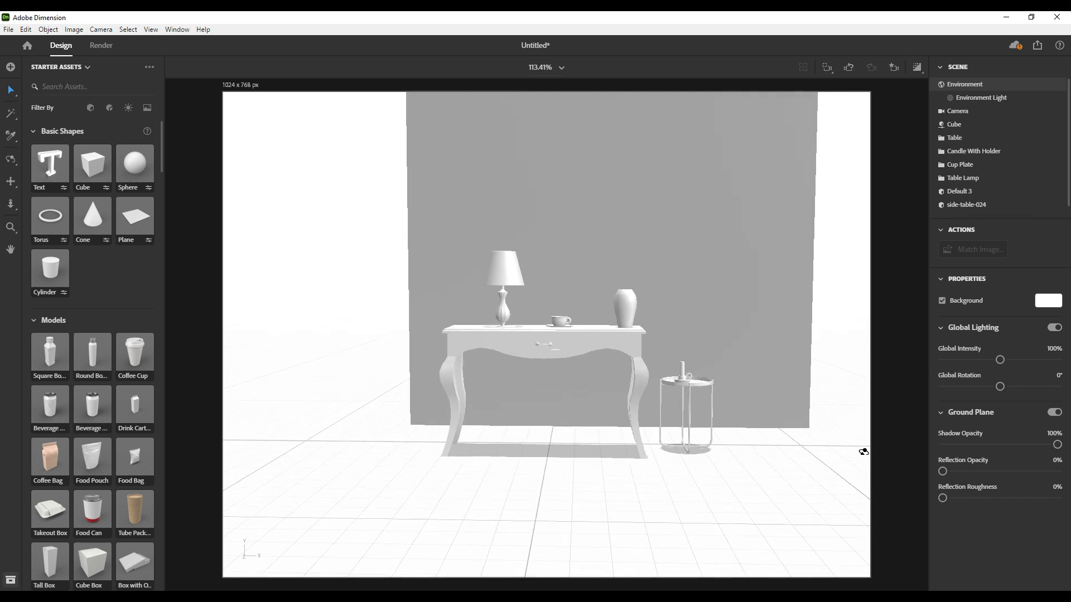
pyautogui.scroll(5, 764, 439)
pyautogui.click(776, 310)
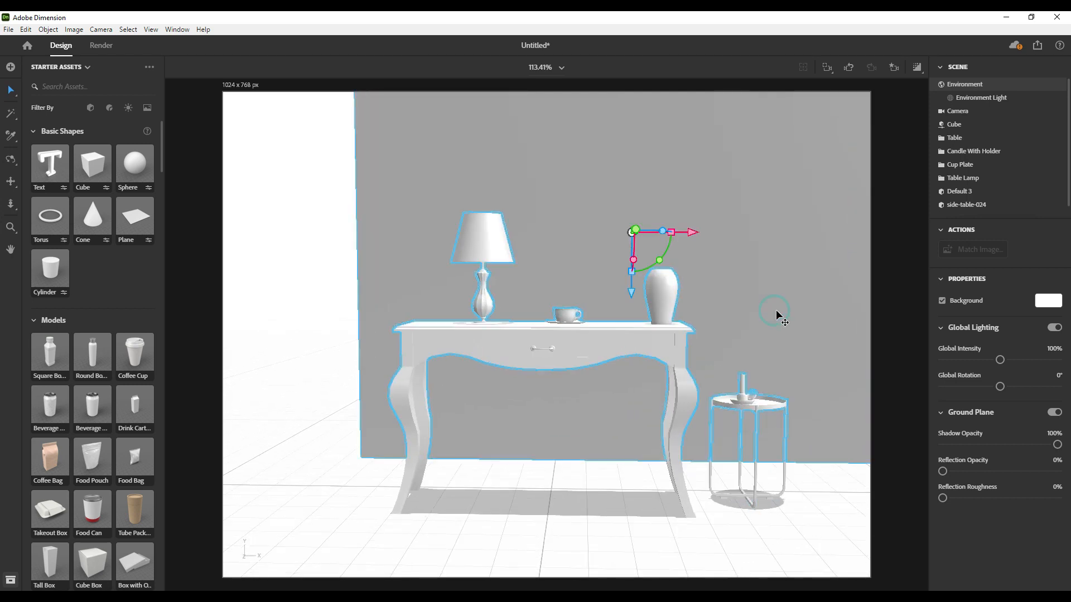
pyautogui.moveTo(692, 236); pyautogui.dragTo(602, 239)
pyautogui.moveTo(541, 230); pyautogui.dragTo(539, 228)
pyautogui.moveTo(743, 262); pyautogui.dragTo(504, 282, button='right')
pyautogui.moveTo(492, 231); pyautogui.dragTo(455, 233)
# Move the small table with the candle holder away from the wall to about Z 14.1 cm
pyautogui.click(483, 491)
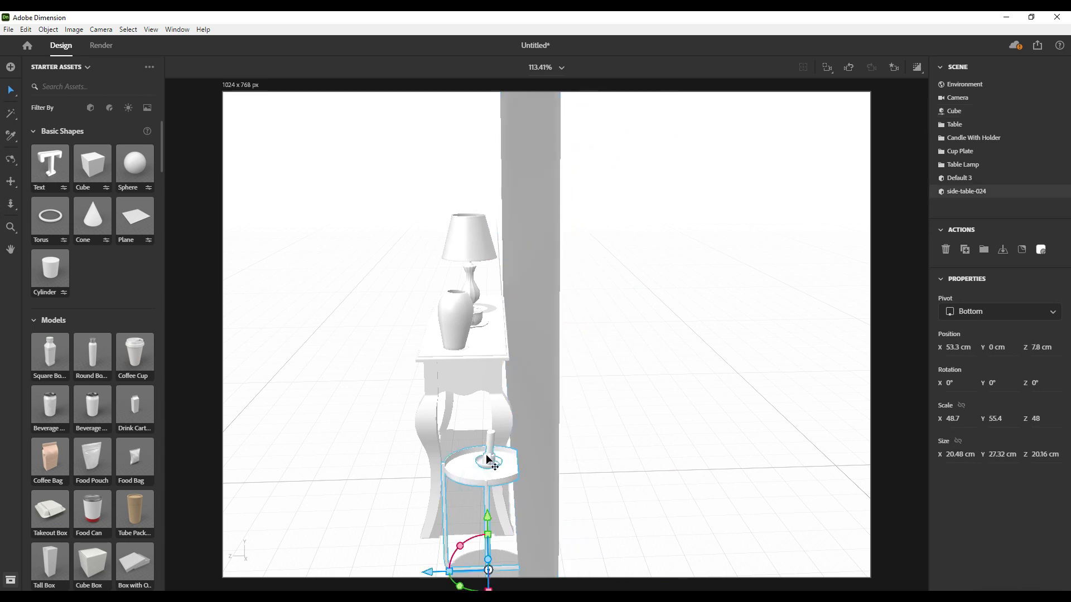
pyautogui.moveTo(437, 571); pyautogui.dragTo(400, 571)
pyautogui.moveTo(373, 432); pyautogui.dragTo(621, 408, button='right')
pyautogui.scroll(-3, 581, 432)
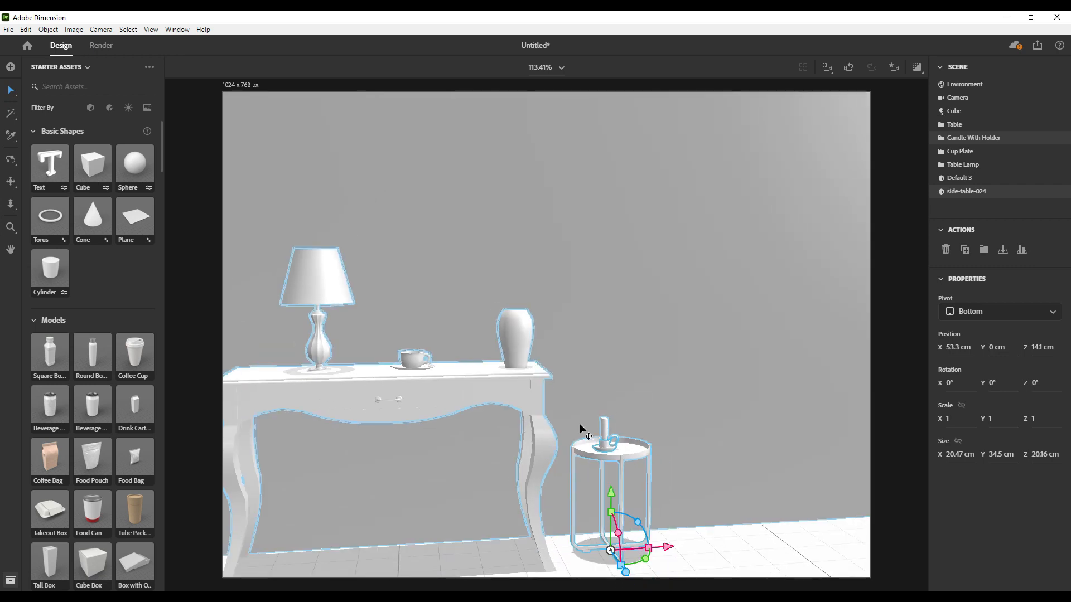
pyautogui.moveTo(732, 399); pyautogui.dragTo(693, 365, button='right')
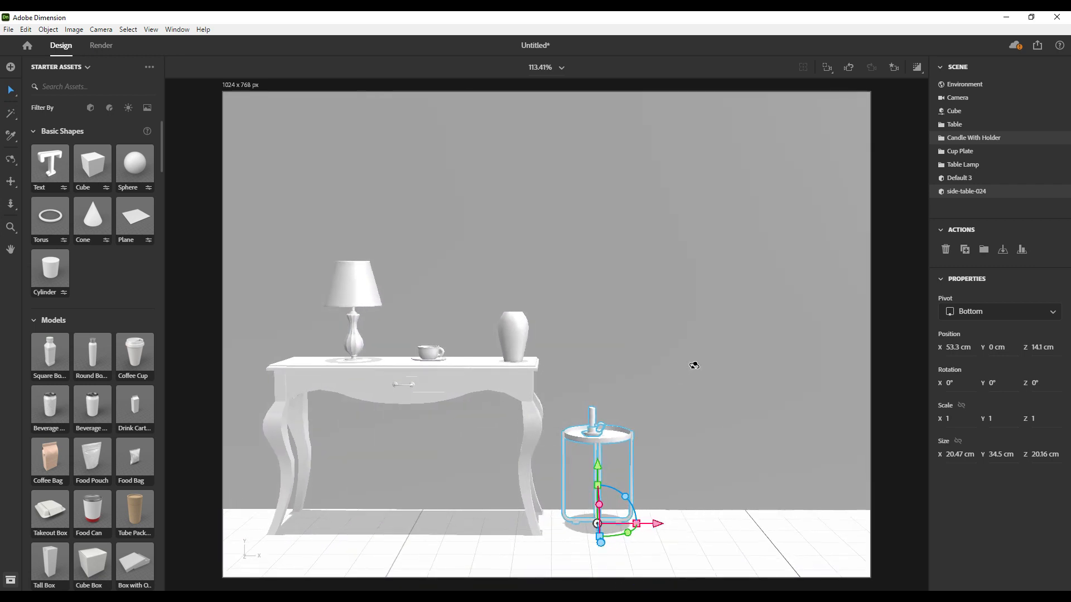
# Undo the accidental wall move and frame the camera on both tables from the front, slightly above, with the wall filling the background
pyautogui.moveTo(592, 350); pyautogui.dragTo(659, 316)
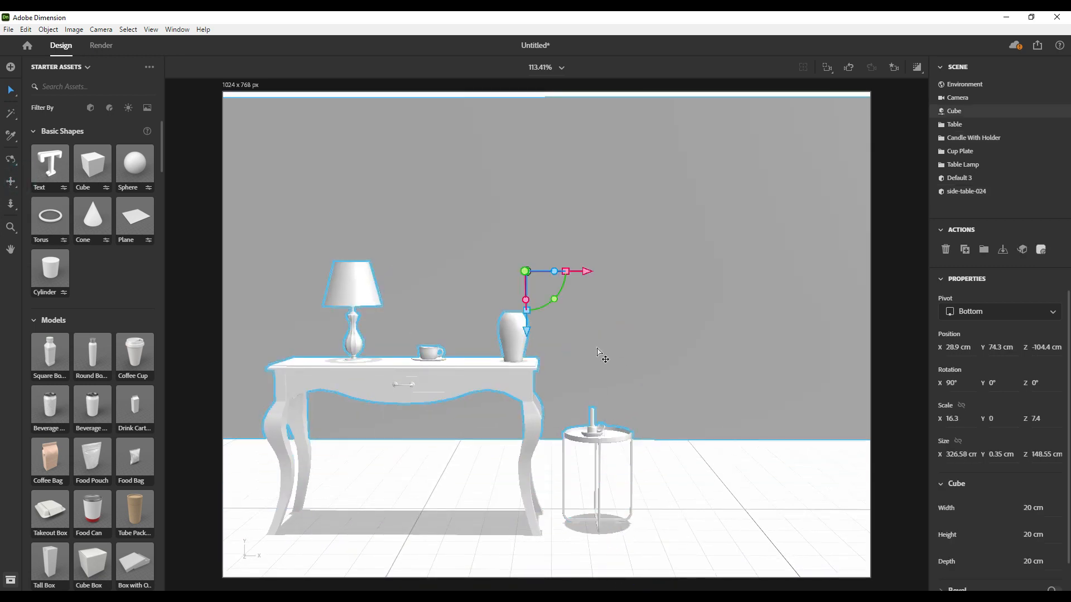
pyautogui.hotkey('ctrl', 'z')
pyautogui.click(13, 184)
pyautogui.moveTo(443, 406); pyautogui.dragTo(559, 372)
pyautogui.scroll(4, 583, 420)
pyautogui.moveTo(582, 442); pyautogui.dragTo(580, 408)
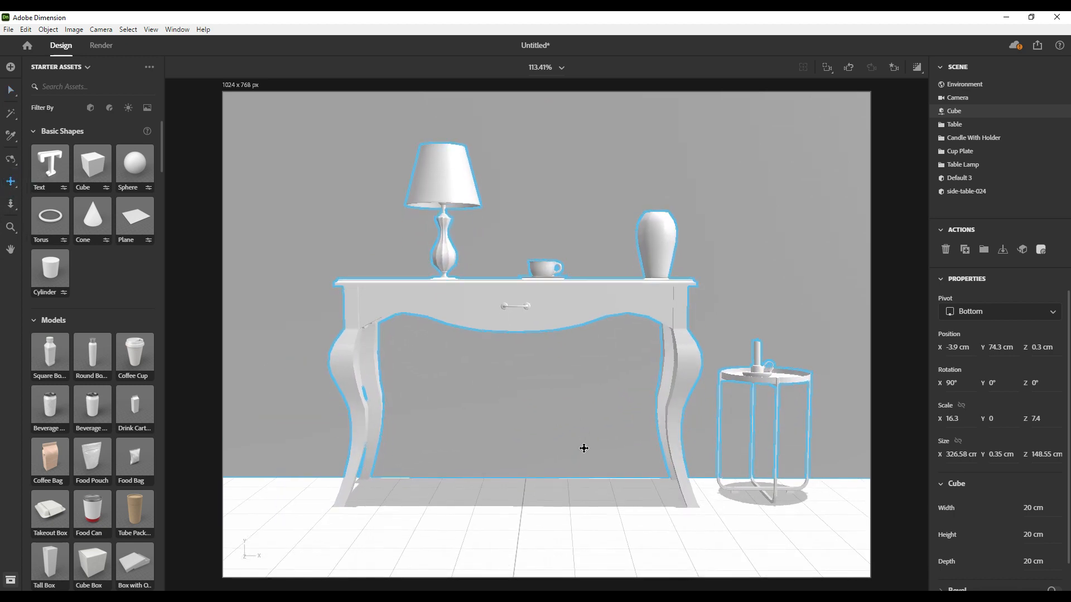
pyautogui.moveTo(597, 432); pyautogui.dragTo(598, 447, button='right')
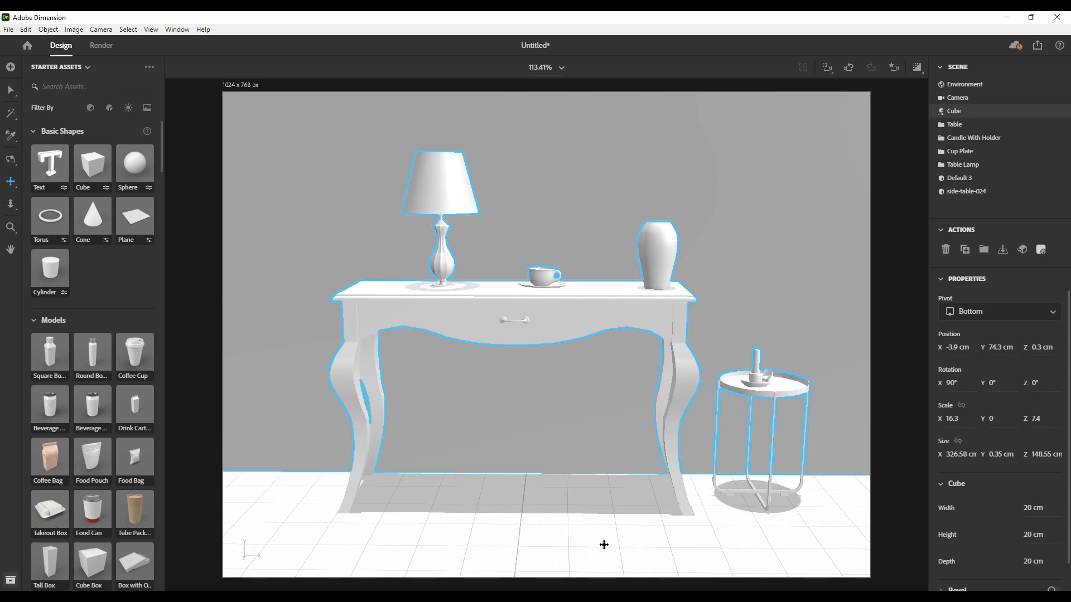
# Turn on the render preview and deselect the wall
pyautogui.click(918, 69)
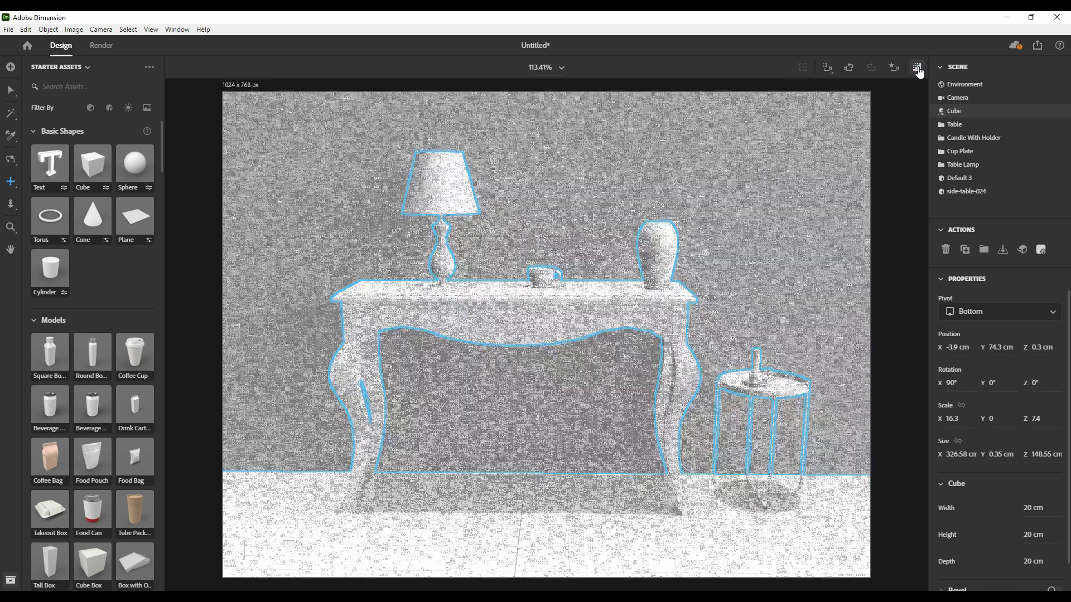
pyautogui.click(12, 91)
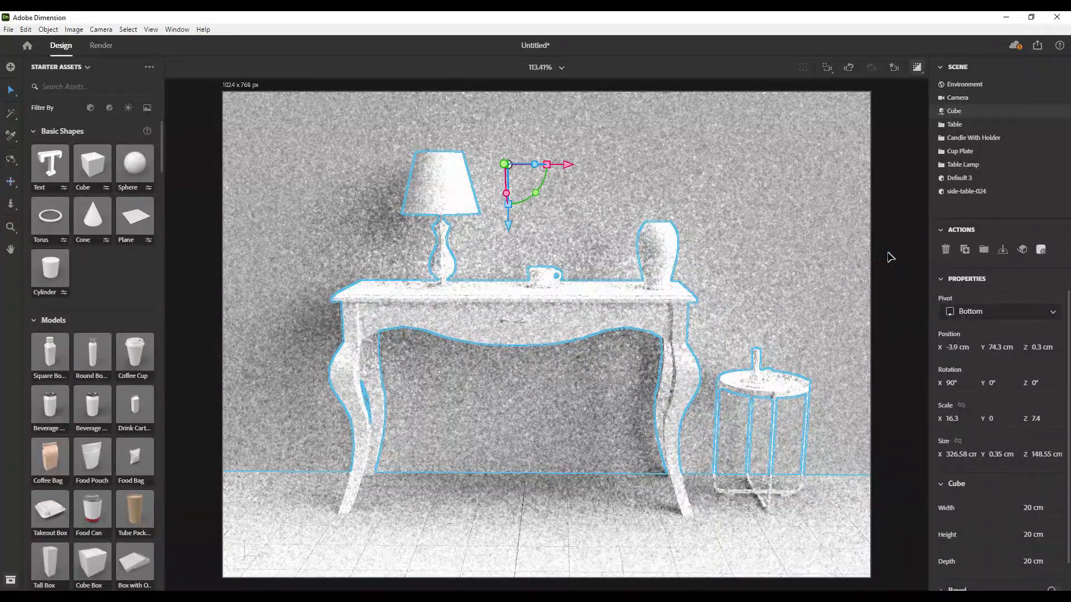
pyautogui.click(896, 510)
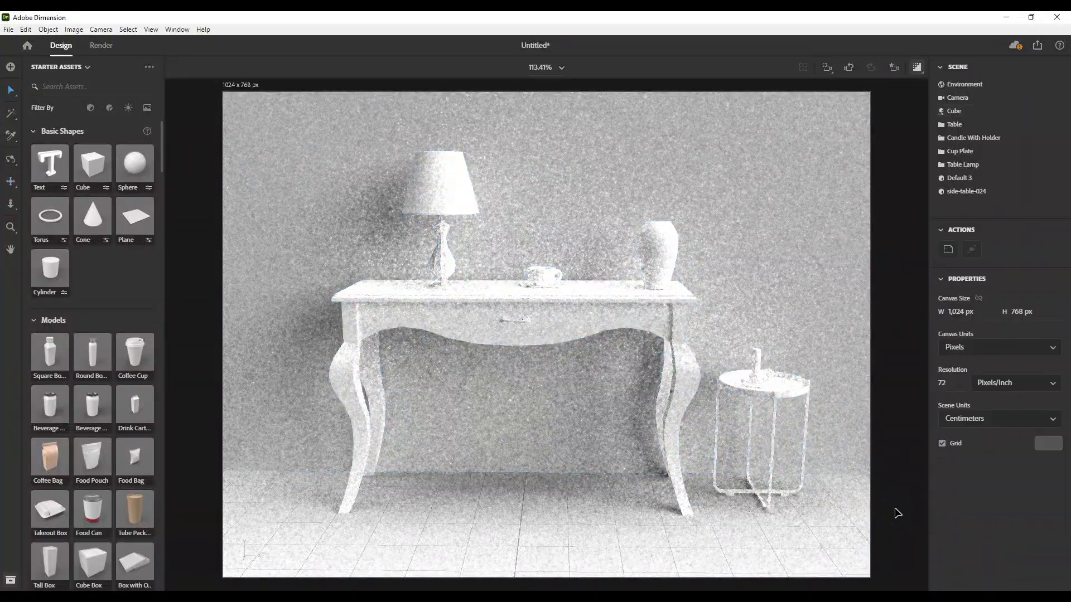
# Set the environment light's rotation to -180° and its intensity to 65%
pyautogui.click(977, 85)
pyautogui.click(985, 98)
pyautogui.moveTo(1000, 355); pyautogui.dragTo(943, 357)
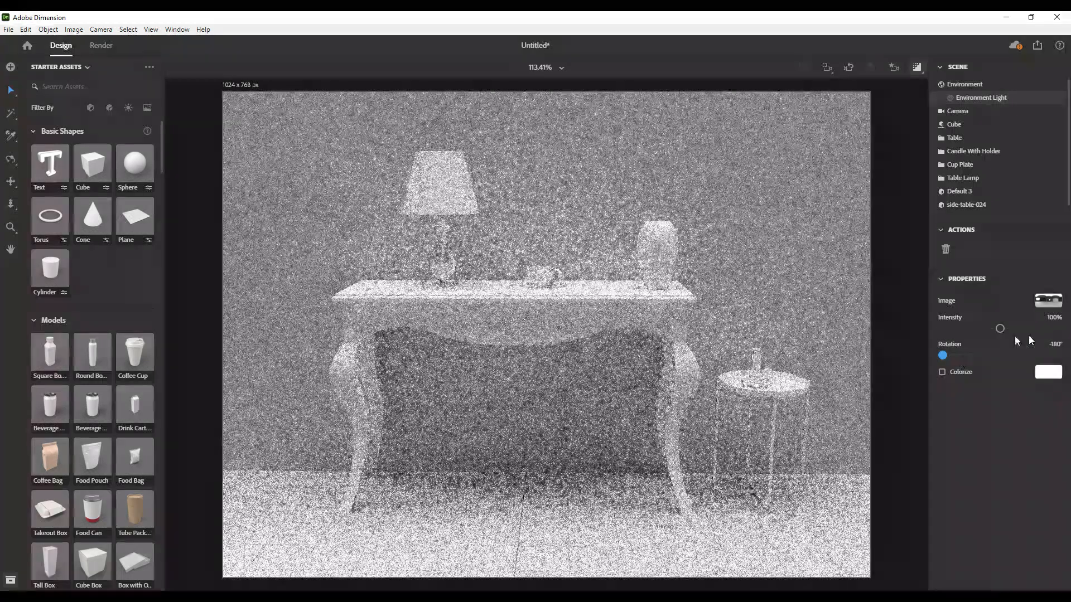
pyautogui.moveTo(1000, 328); pyautogui.dragTo(980, 329)
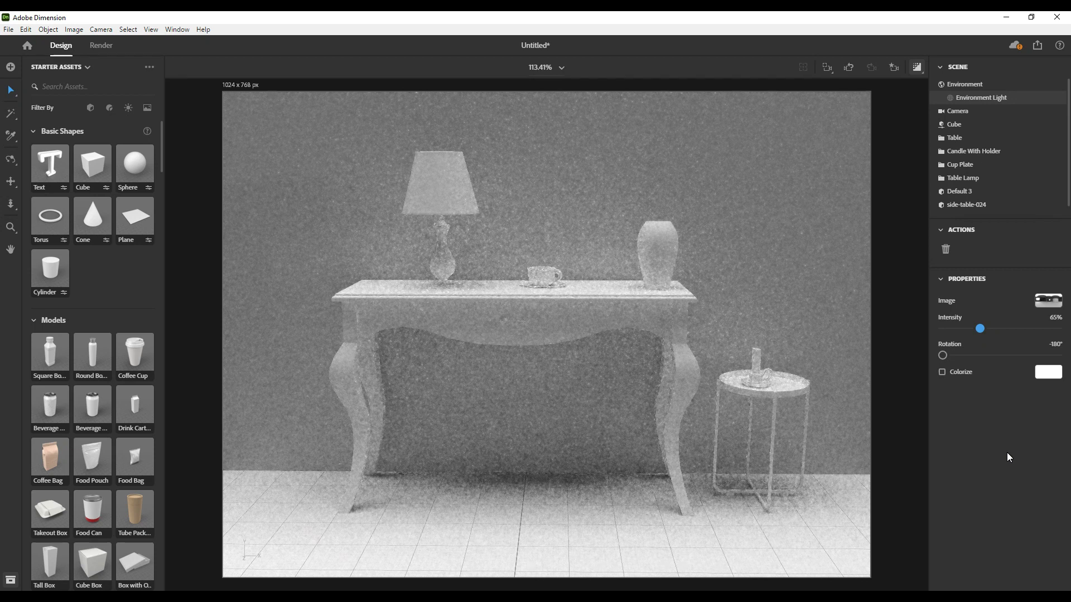
# Render the scene as a PSD with the export filename "interorr 3" instead of replacing the existing Untitled.psd
pyautogui.click(98, 47)
pyautogui.click(1029, 246)
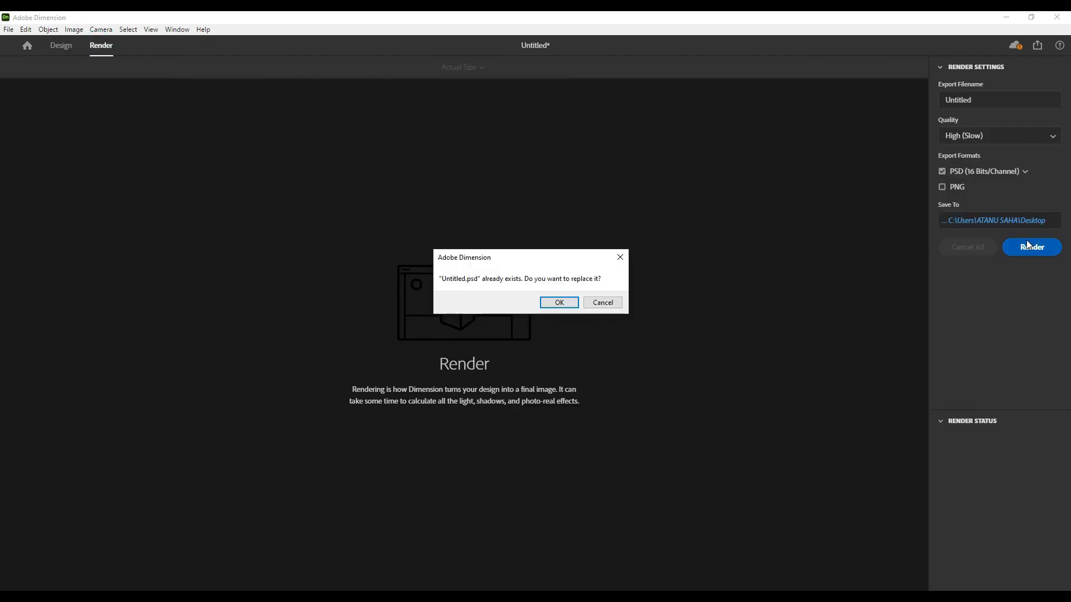
pyautogui.click(603, 302)
pyautogui.click(976, 100)
pyautogui.write('interorr 3')
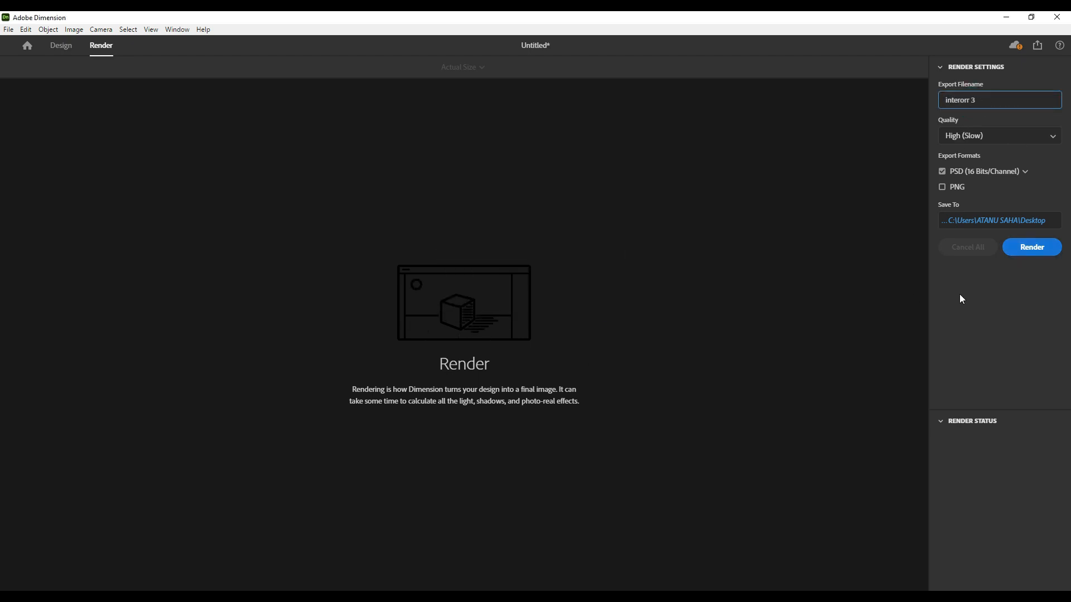
pyautogui.click(1031, 247)
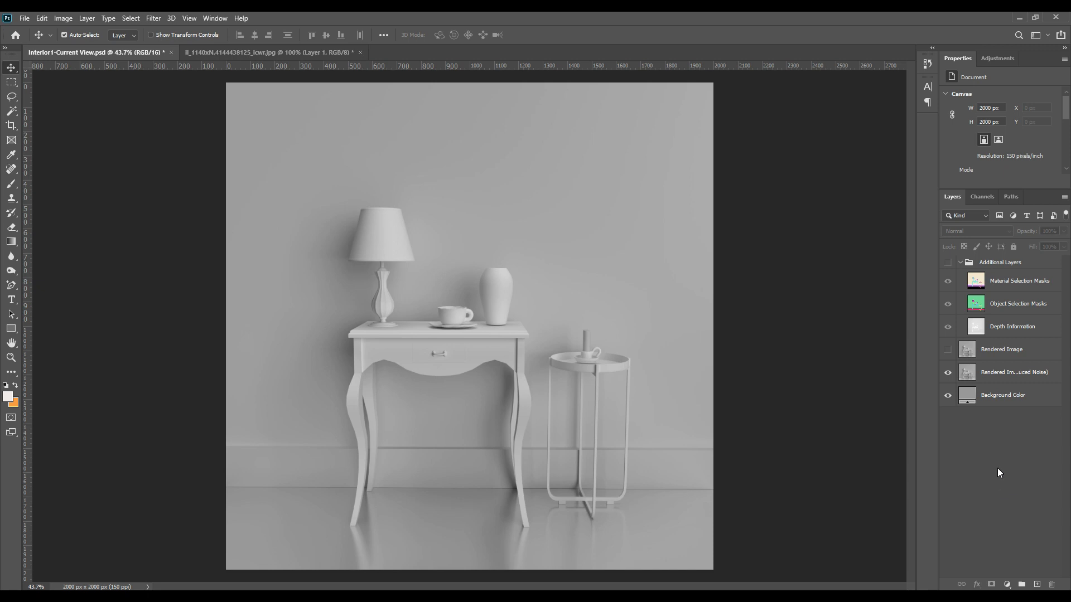
# In Photoshop, show the Additional Layers group of the rendered file to view its selection masks, then collapse and hide the group
pyautogui.click(1001, 263)
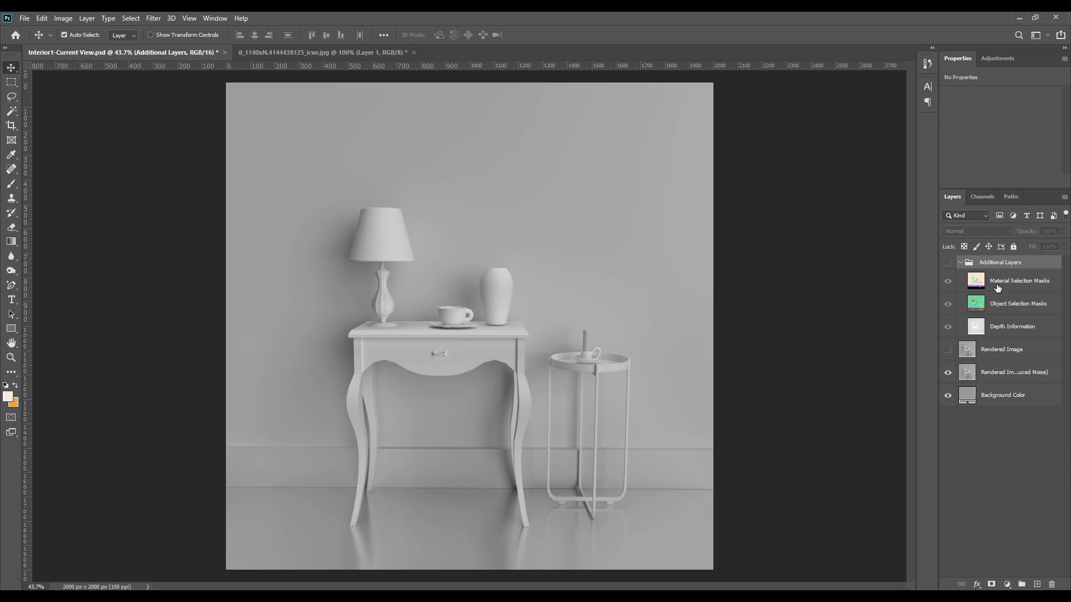
pyautogui.click(947, 263)
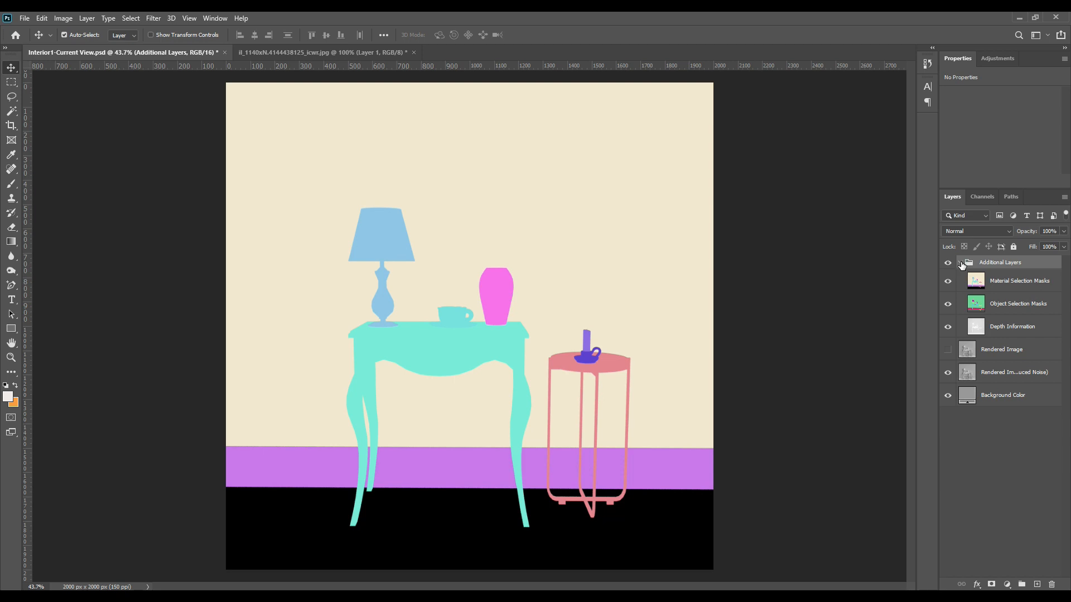
pyautogui.click(955, 263)
pyautogui.click(948, 263)
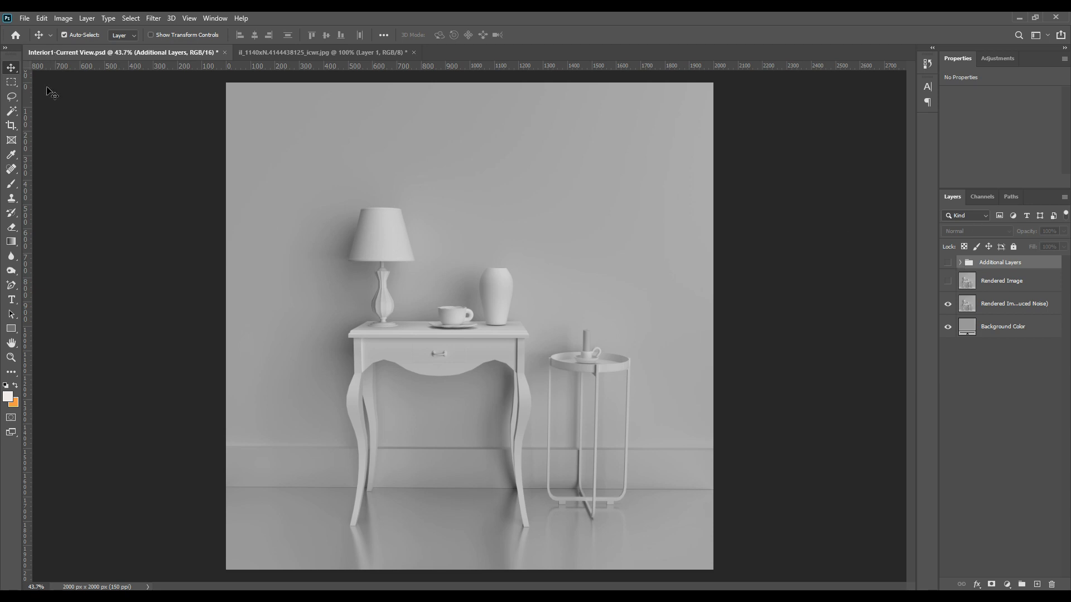
# Draw a rectangle shape about 2038 × 1514 px covering the wall from above the canvas down to the skirting board
pyautogui.click(12, 328)
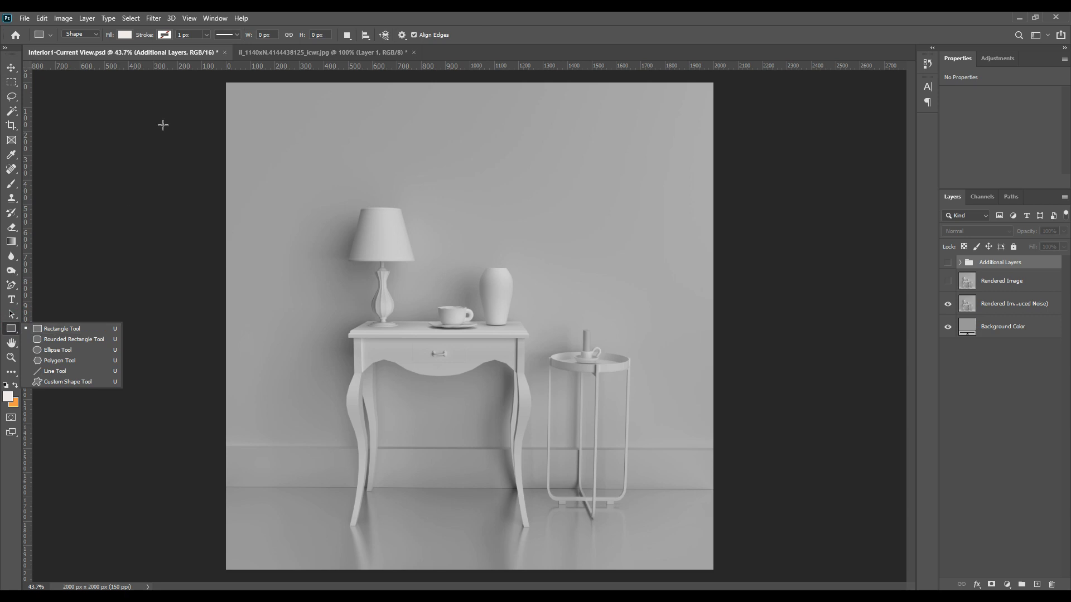
pyautogui.click(224, 80)
pyautogui.moveTo(245, 113); pyautogui.dragTo(721, 448)
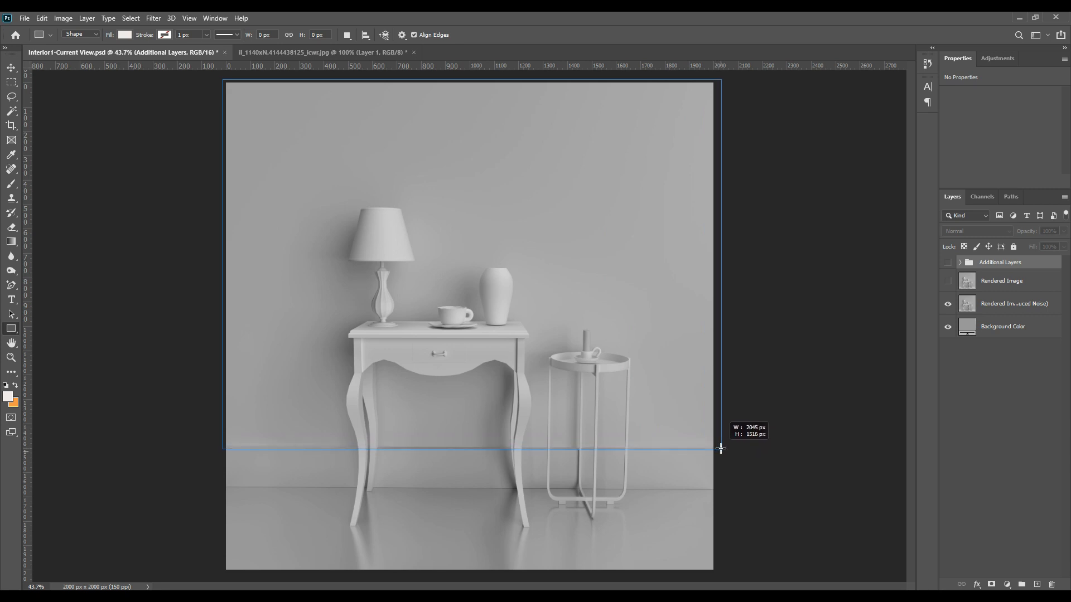
pyautogui.moveTo(720, 448); pyautogui.dragTo(719, 448)
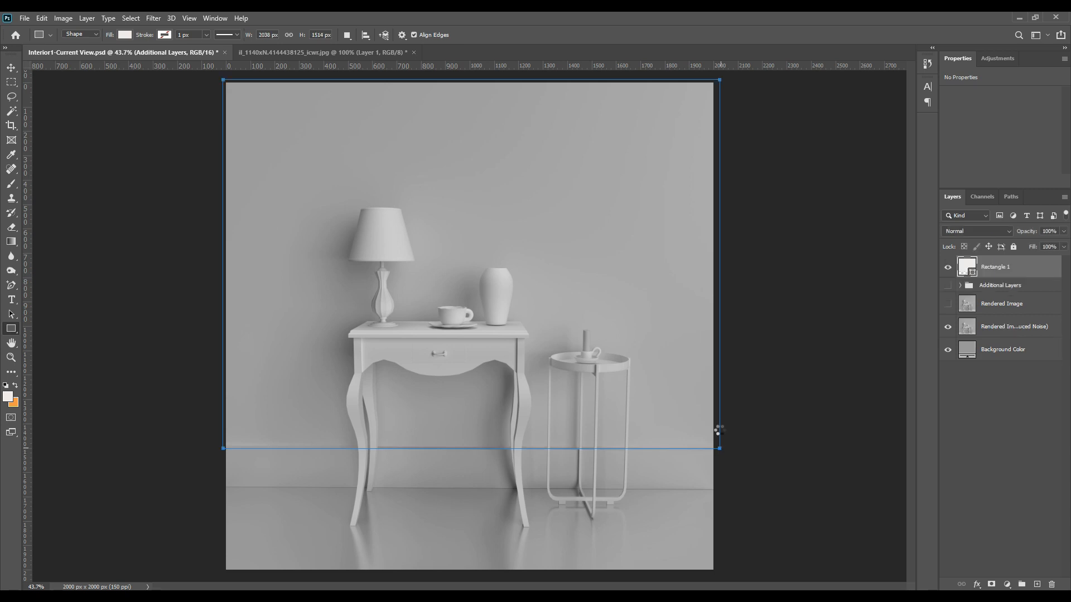
# Recolour the wall rectangle pure red (#ff0000) and convert its layer to a smart object
pyautogui.doubleClick(969, 267)
pyautogui.click(813, 308)
pyautogui.click(852, 301)
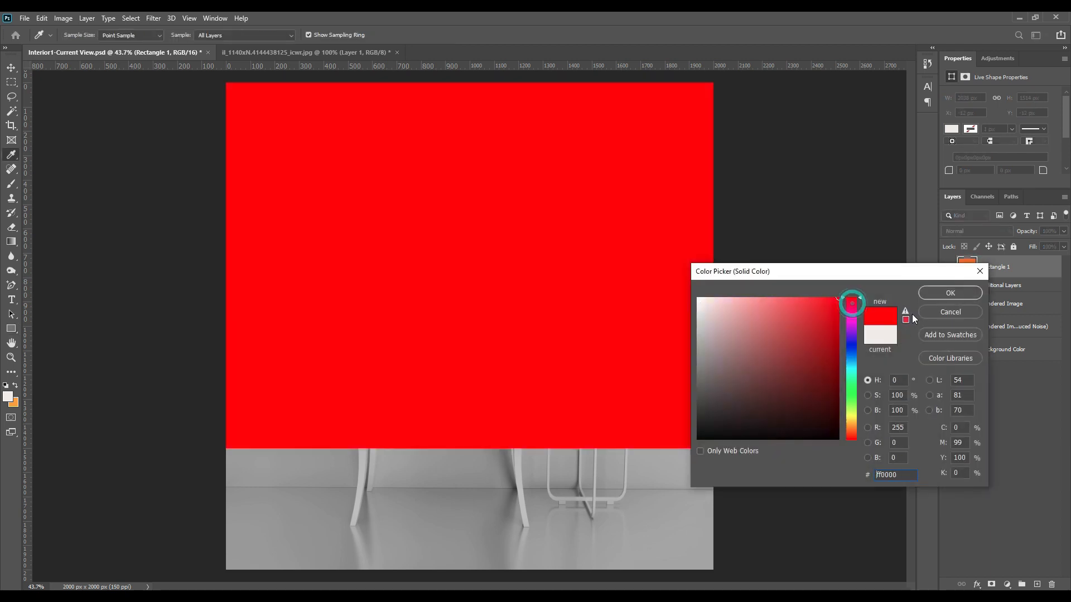
pyautogui.click(943, 292)
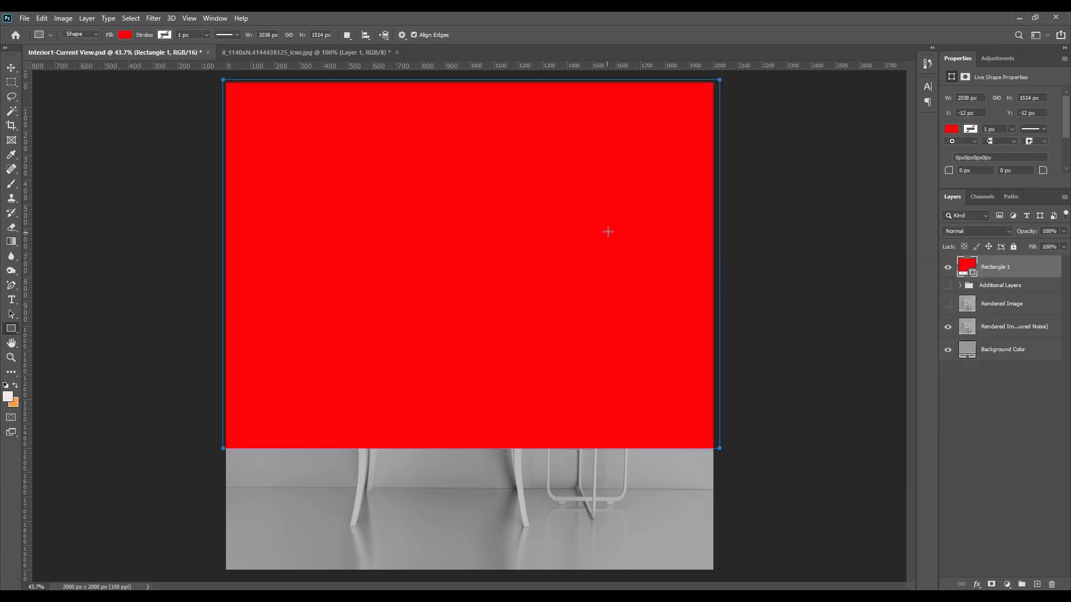
pyautogui.rightClick(1011, 268)
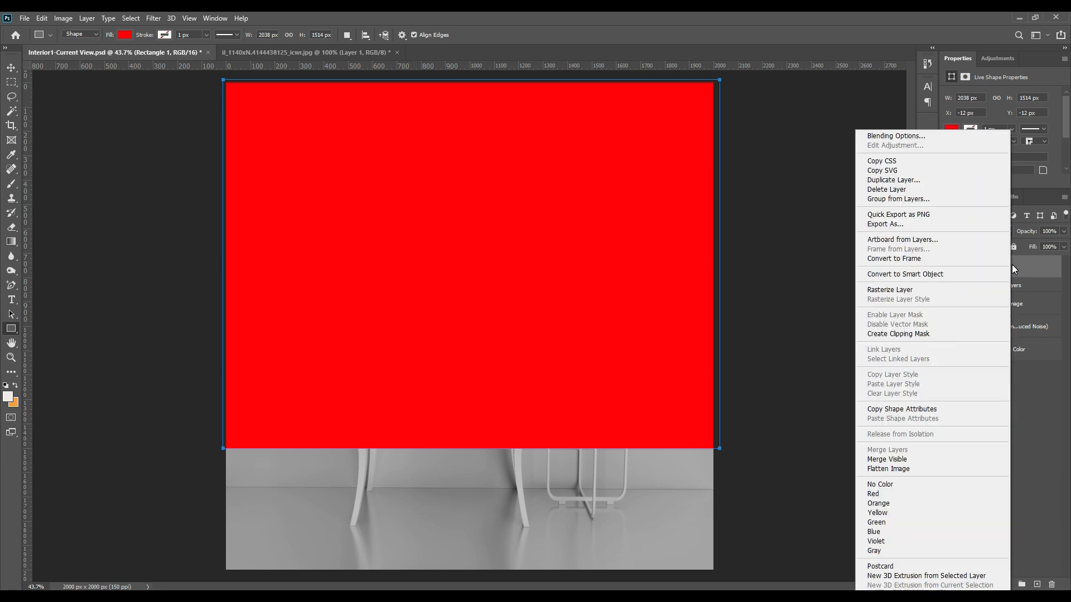
pyautogui.click(932, 278)
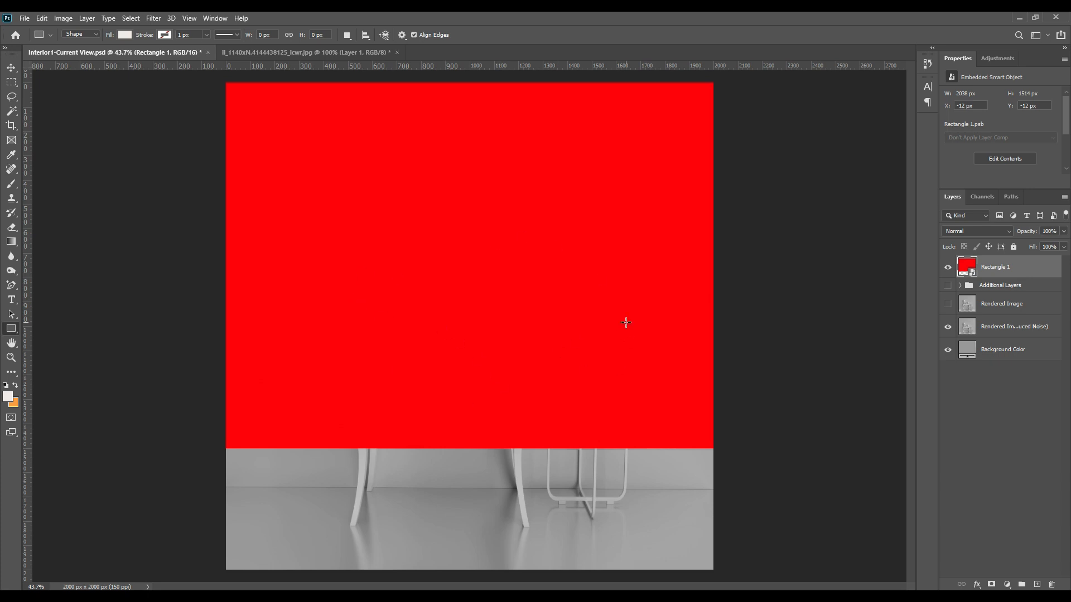
# With Rectangle 1 hidden, select the cream wall areas of the Material Selection Masks layer with the Magic Wand, including the gaps between the table legs
pyautogui.click(947, 267)
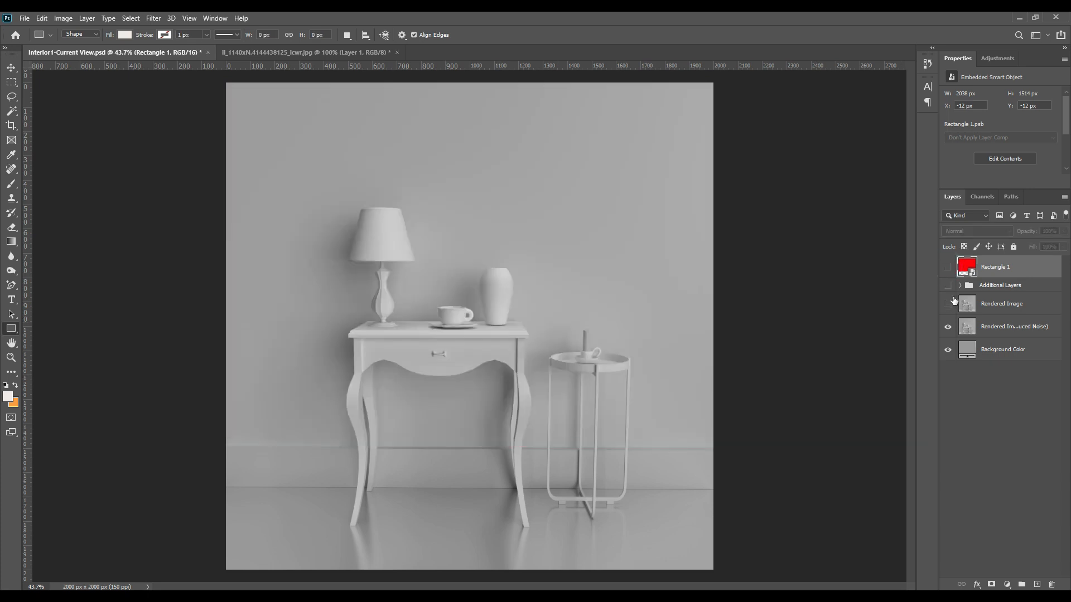
pyautogui.click(947, 285)
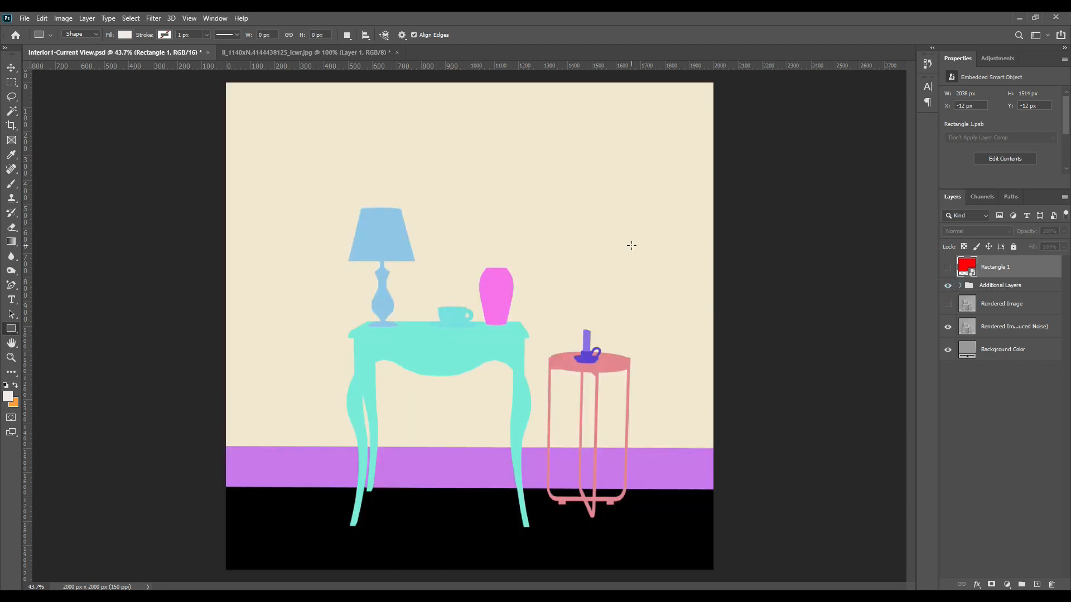
pyautogui.click(13, 112)
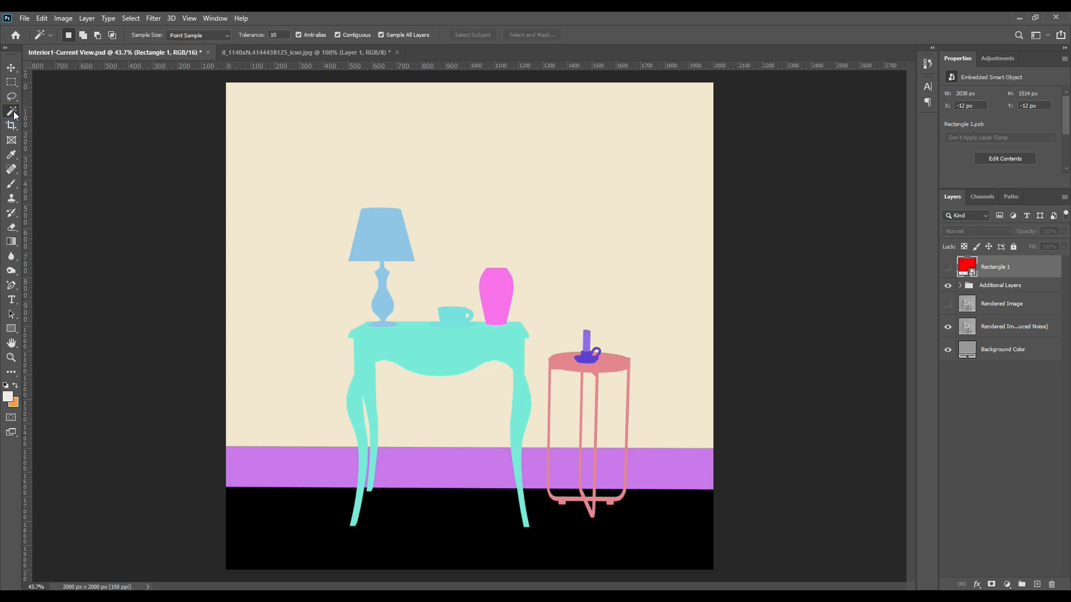
pyautogui.click(960, 285)
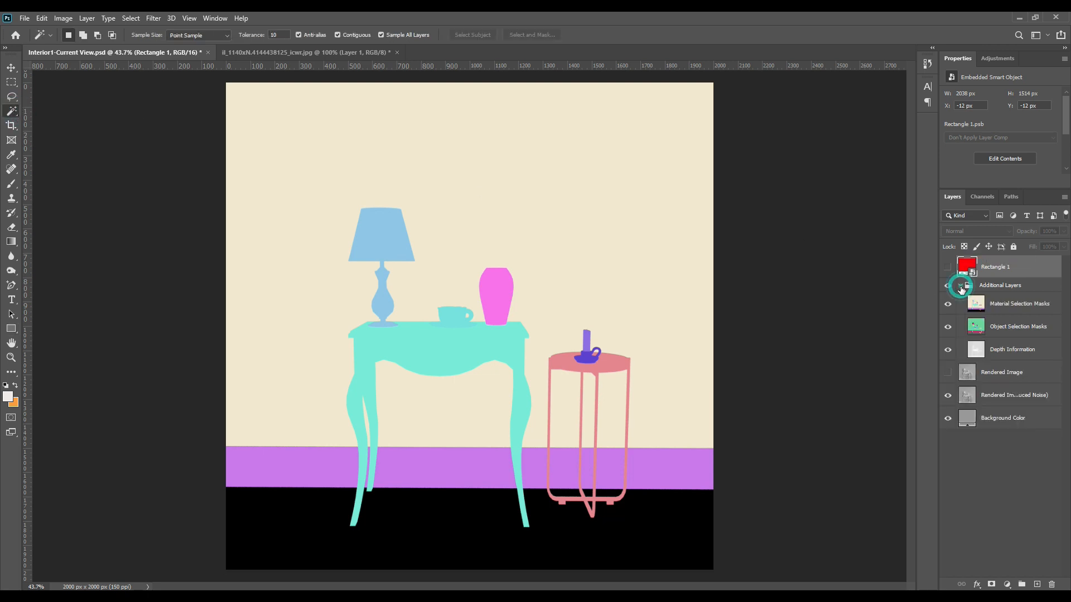
pyautogui.click(1020, 306)
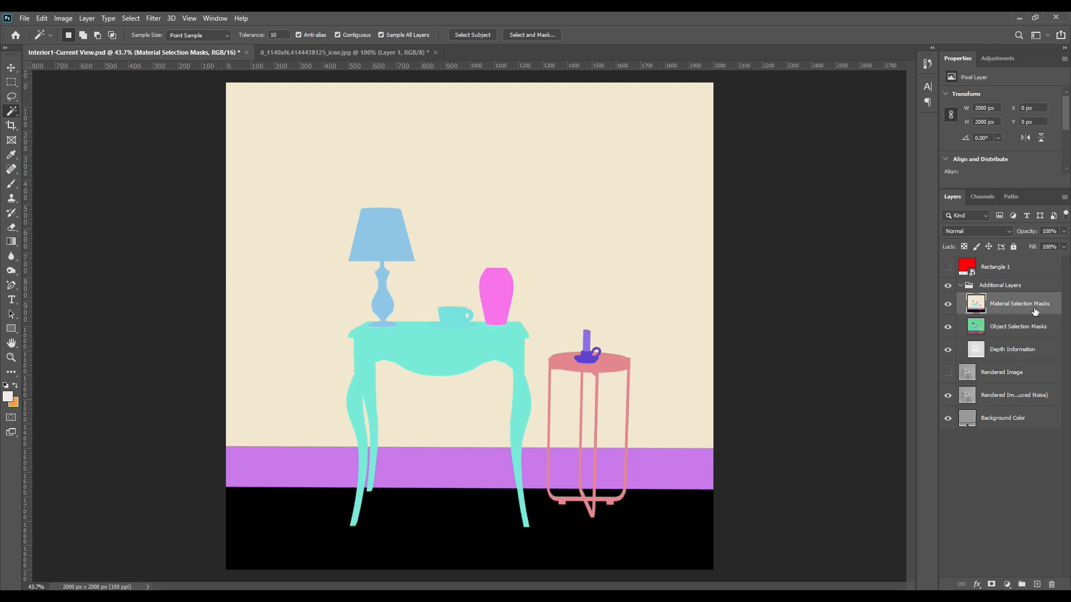
pyautogui.click(468, 138)
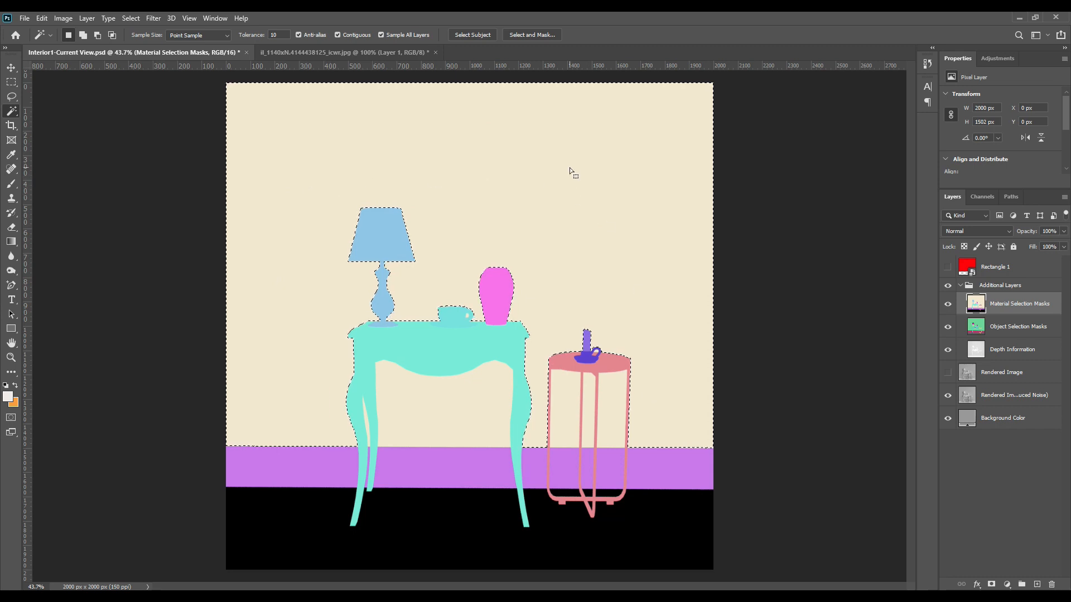
pyautogui.press('shift')
pyautogui.keyDown('shift'); pyautogui.click(615, 392); pyautogui.keyUp('shift')
pyautogui.keyDown('shift'); pyautogui.click(566, 390); pyautogui.keyUp('shift')
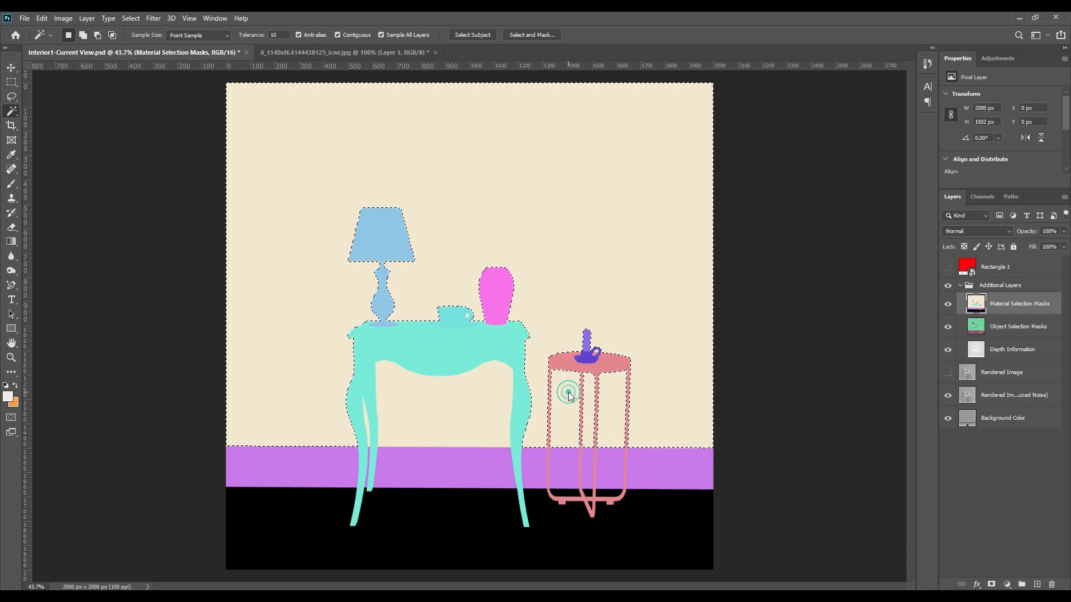
pyautogui.keyDown('shift'); pyautogui.click(472, 400); pyautogui.keyUp('shift')
pyautogui.press('shift')
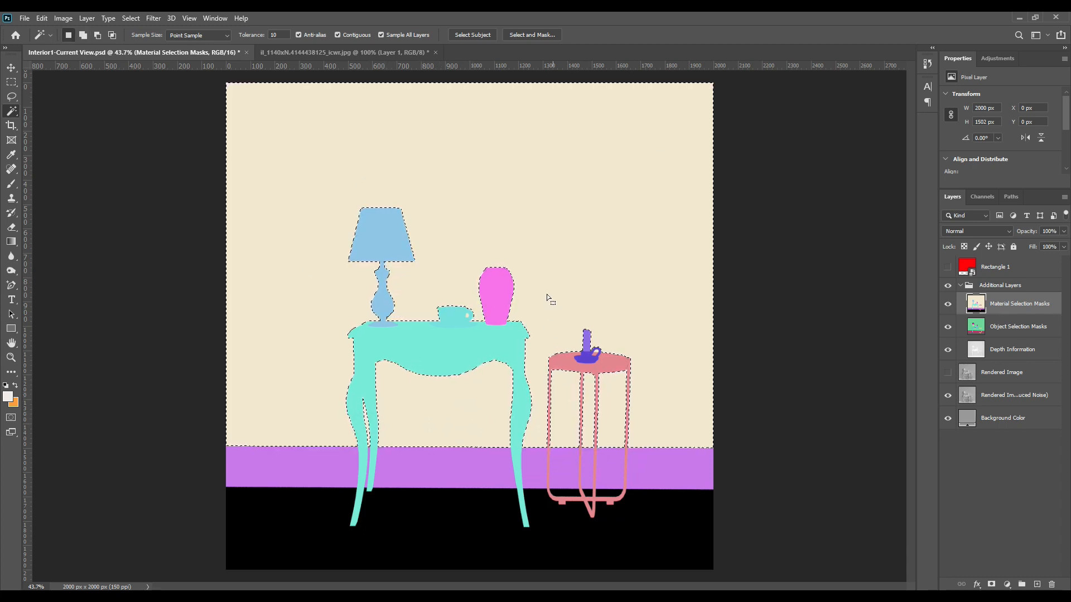
# Hide the Additional Layers group, show Rectangle 1 again and mask it to the wall selection
pyautogui.click(958, 287)
pyautogui.click(949, 286)
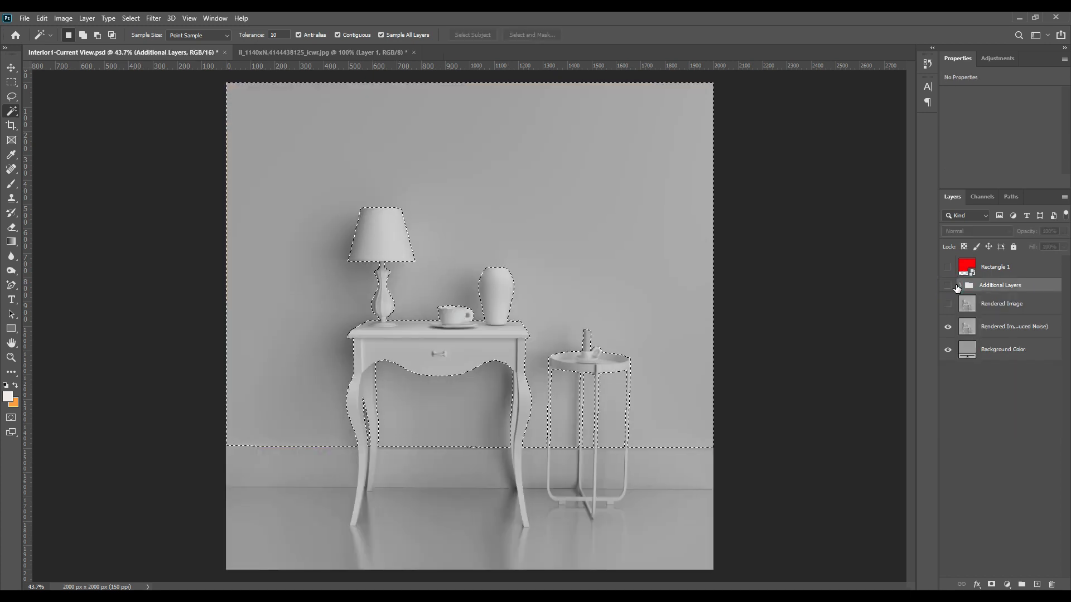
pyautogui.click(948, 267)
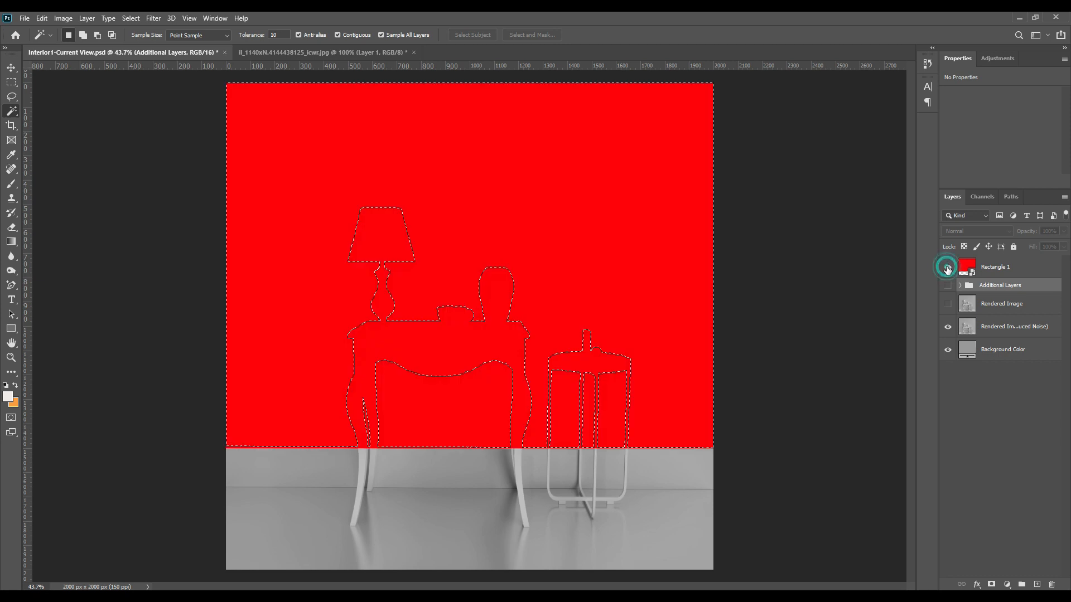
pyautogui.click(992, 270)
pyautogui.click(992, 585)
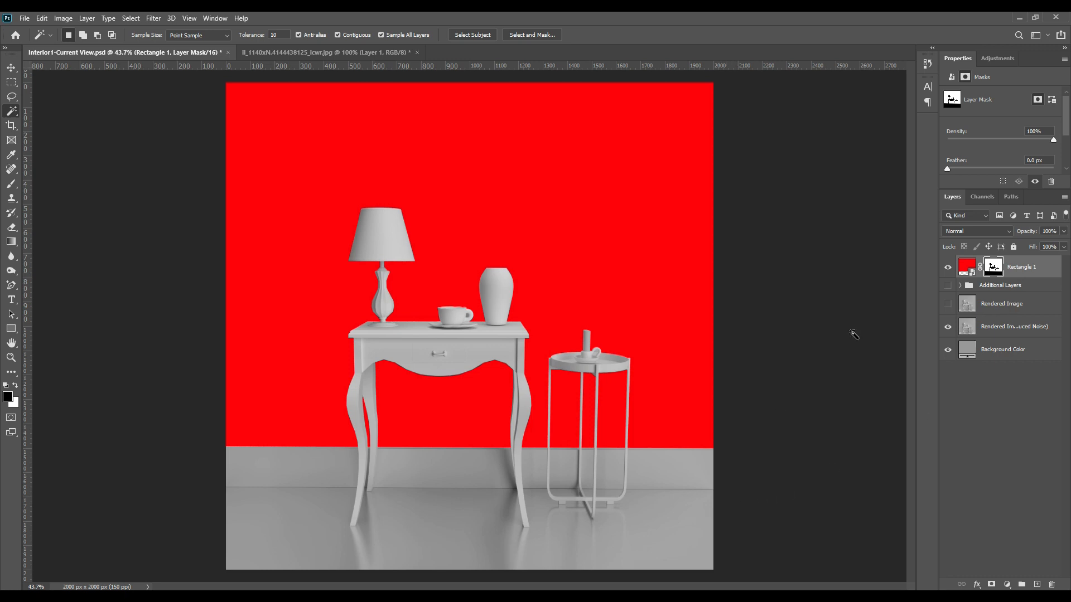
# Show the selection masks with Rectangle 1 hidden and select every purple skirting board segment with the Magic Wand
pyautogui.click(948, 286)
pyautogui.click(947, 286)
pyautogui.click(961, 287)
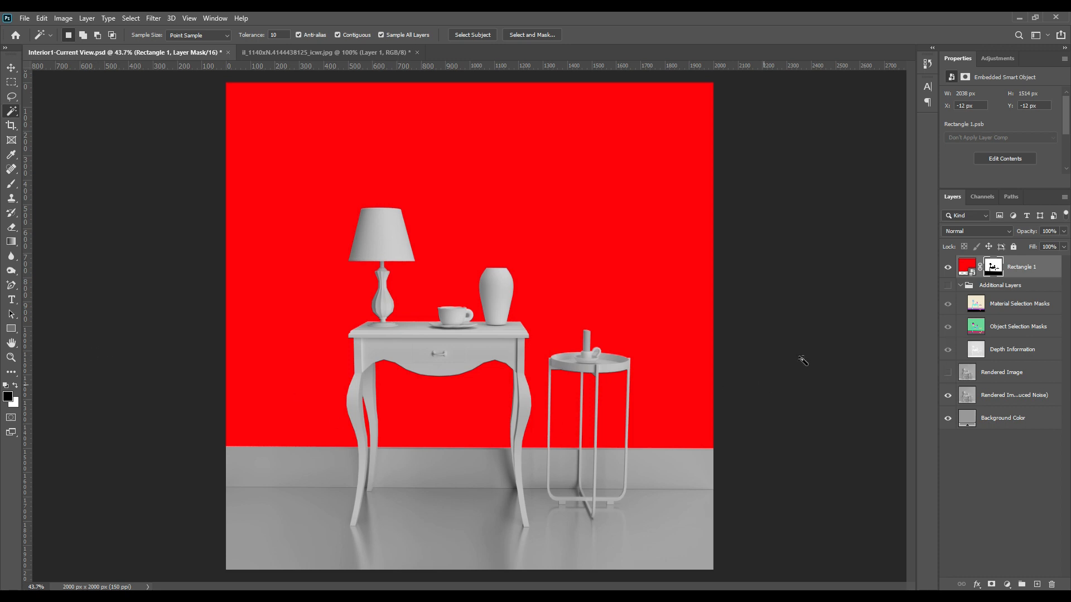
pyautogui.click(948, 286)
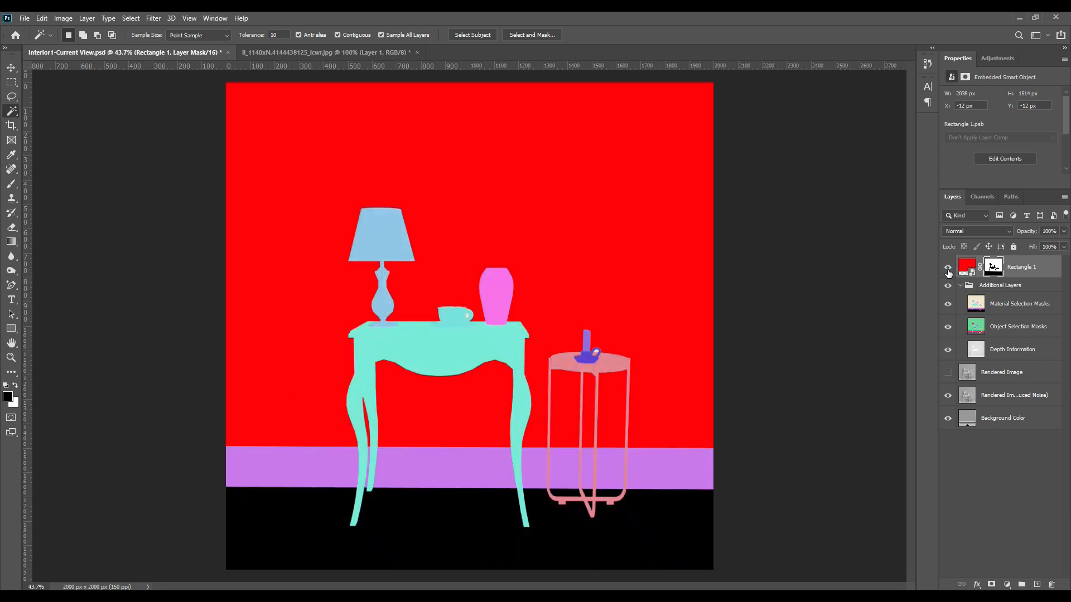
pyautogui.click(947, 268)
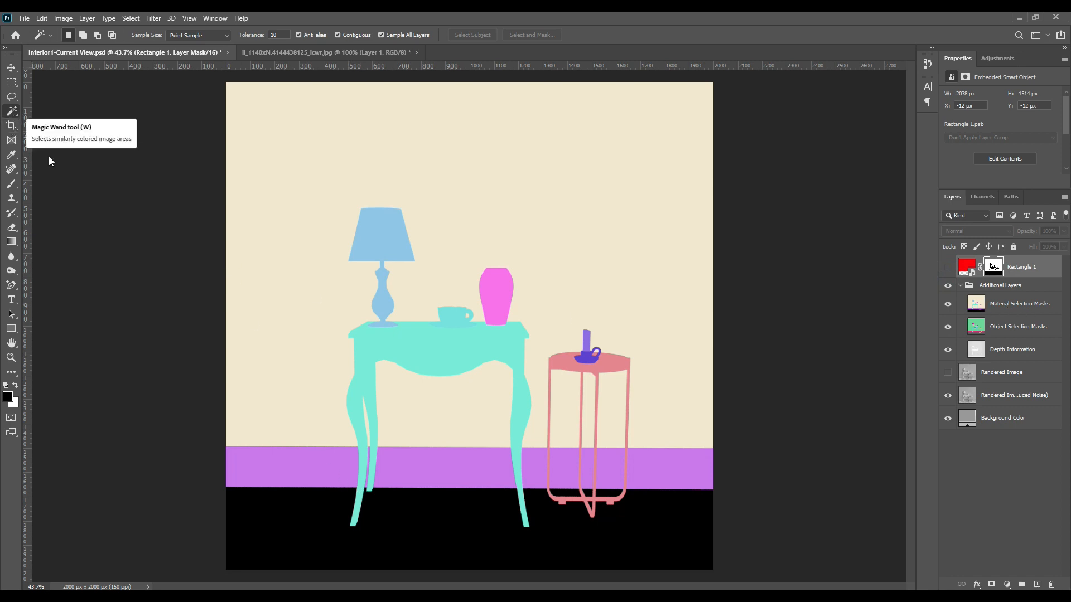
pyautogui.click(293, 463)
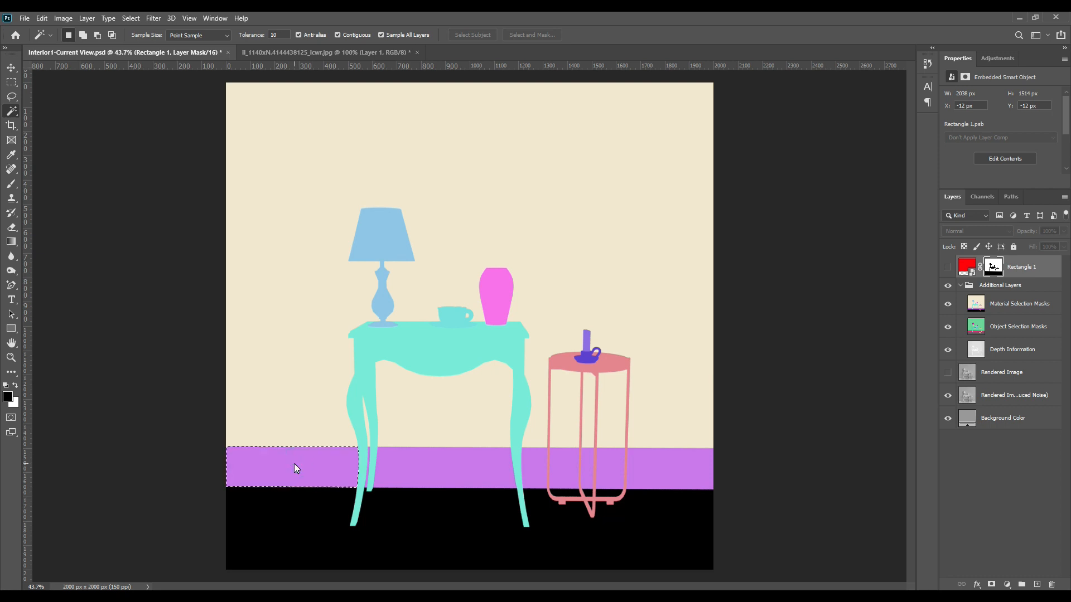
pyautogui.keyDown('shift'); pyautogui.click(367, 478); pyautogui.keyUp('shift')
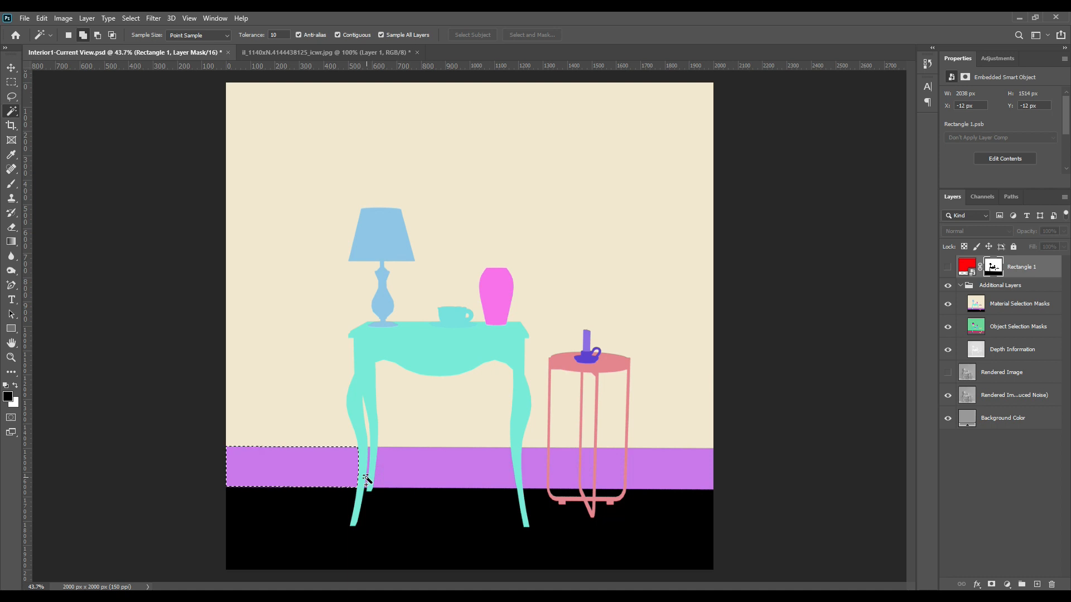
pyautogui.keyDown('shift'); pyautogui.click(407, 476); pyautogui.keyUp('shift')
pyautogui.keyDown('shift'); pyautogui.click(535, 467); pyautogui.keyUp('shift')
pyautogui.keyDown('shift'); pyautogui.click(565, 465); pyautogui.keyUp('shift')
pyautogui.keyDown('shift'); pyautogui.click(587, 464); pyautogui.keyUp('shift')
pyautogui.keyDown('shift'); pyautogui.click(605, 463); pyautogui.keyUp('shift')
pyautogui.keyDown('shift'); pyautogui.click(670, 475); pyautogui.keyUp('shift')
# Hide the Additional Layers group, show Rectangle 1 and add a magenta Solid Color fill layer limited to the skirting board selection
pyautogui.click(961, 285)
pyautogui.click(947, 285)
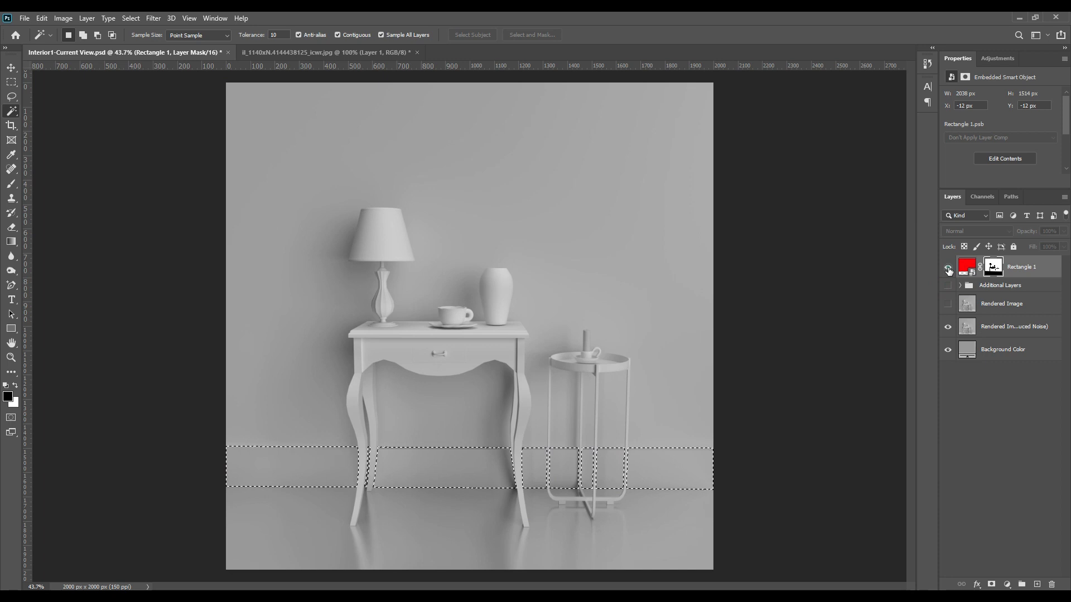
pyautogui.click(947, 267)
pyautogui.click(1006, 585)
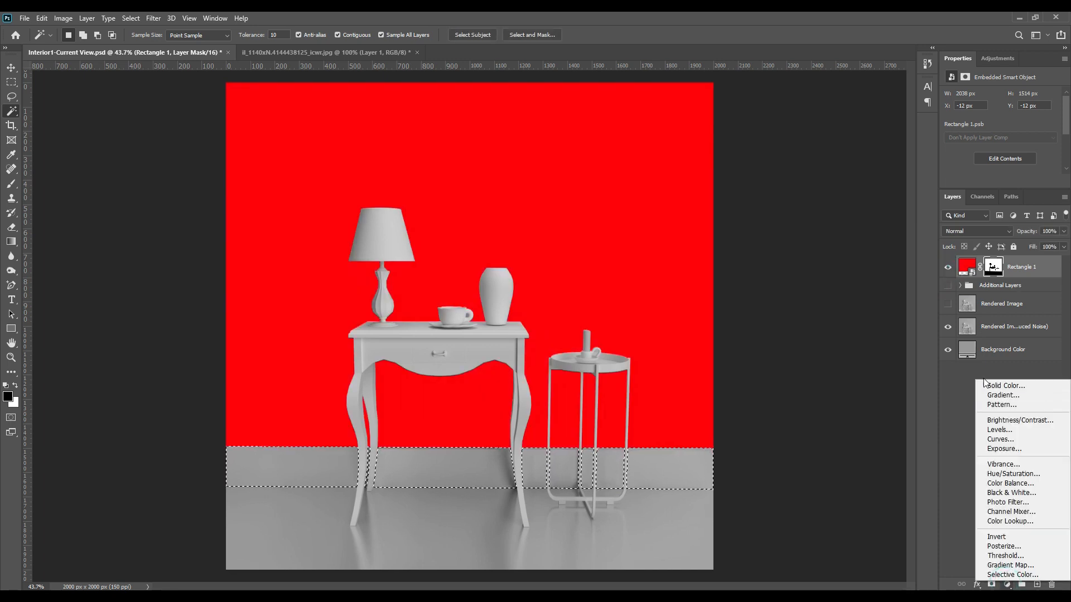
pyautogui.click(1006, 387)
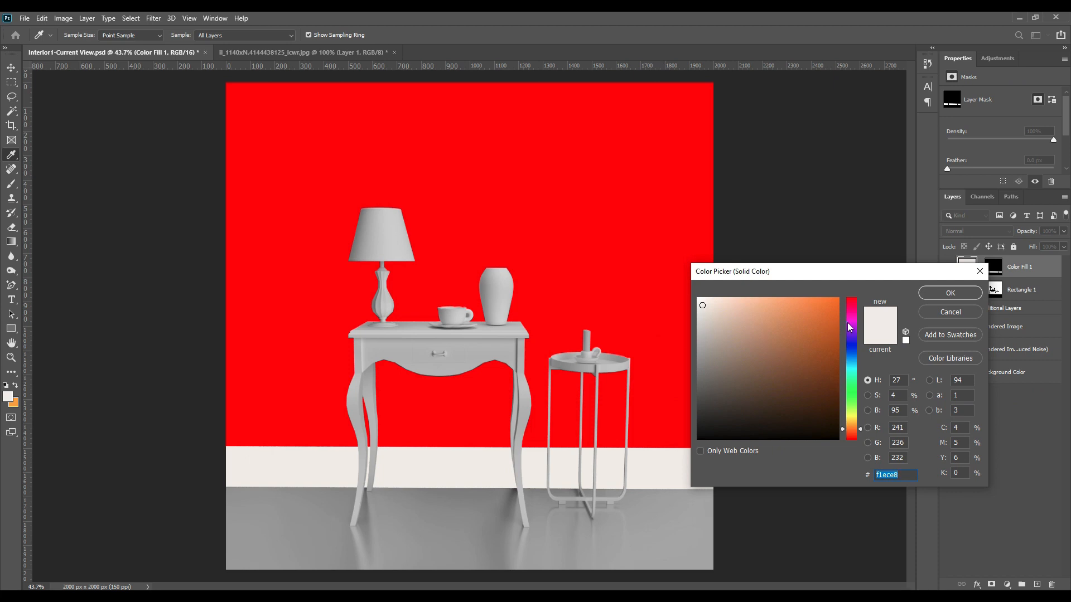
pyautogui.click(849, 322)
pyautogui.click(950, 293)
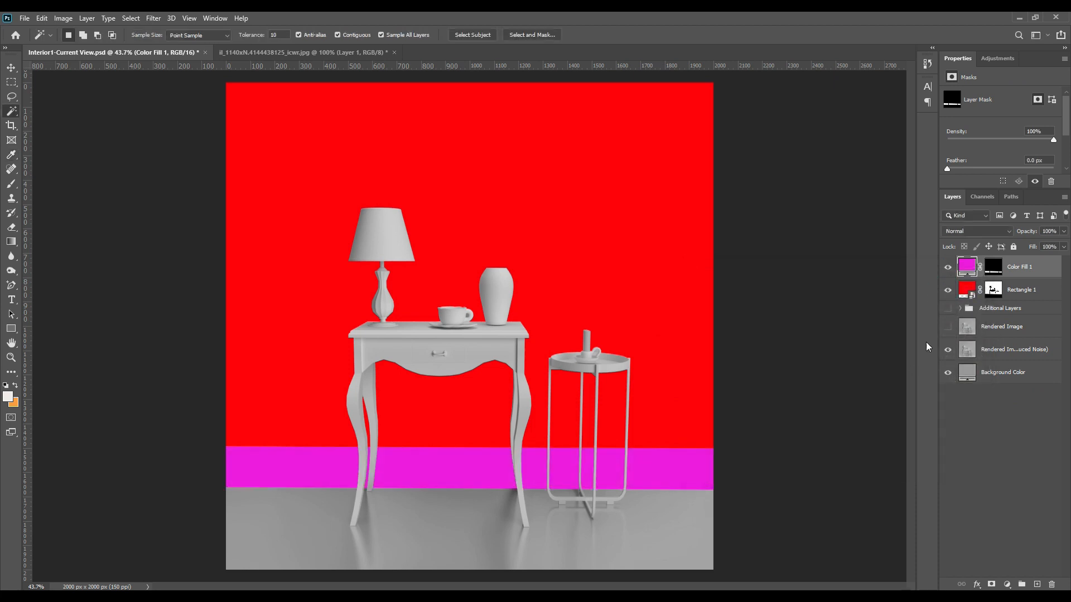
# Draw a rectangle about 1996 × 1438 px from lampshade height to the canvas's lower edge, then toggle its visibility to compare it with the floor
pyautogui.click(12, 67)
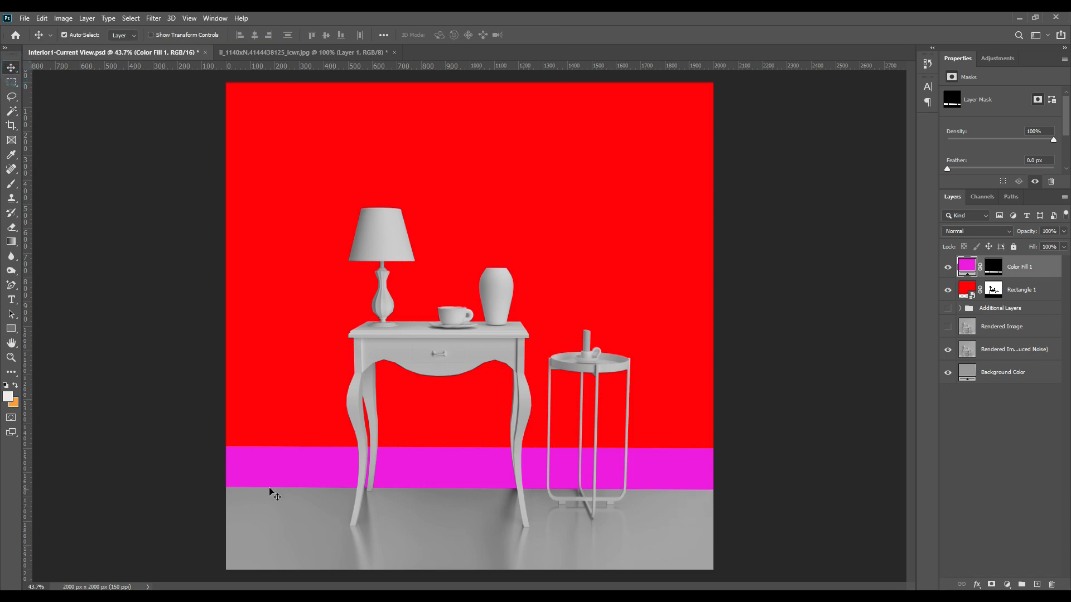
pyautogui.click(10, 327)
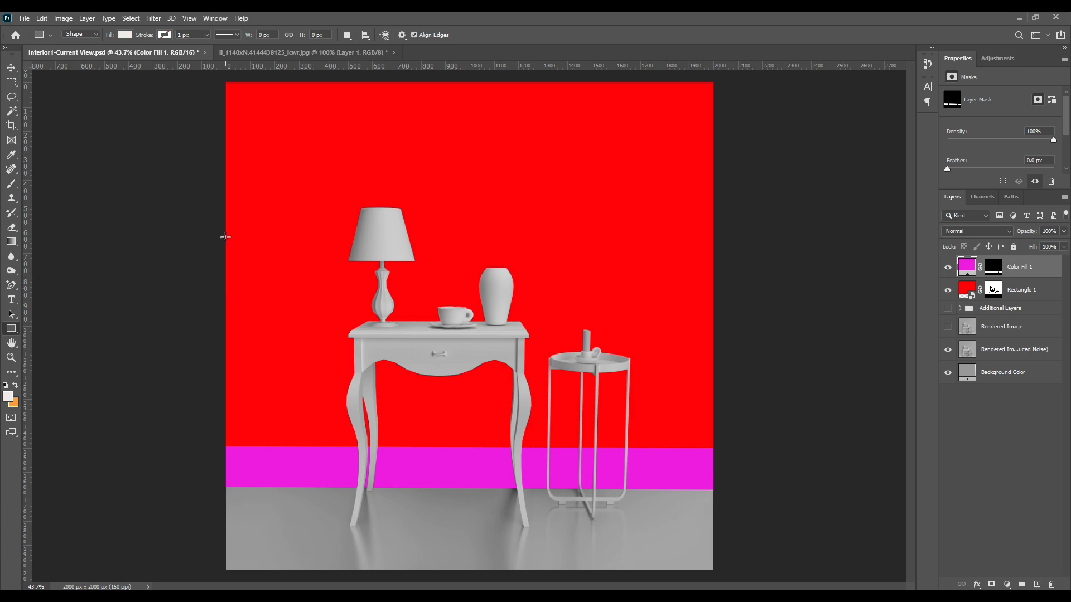
pyautogui.moveTo(225, 218); pyautogui.dragTo(712, 568)
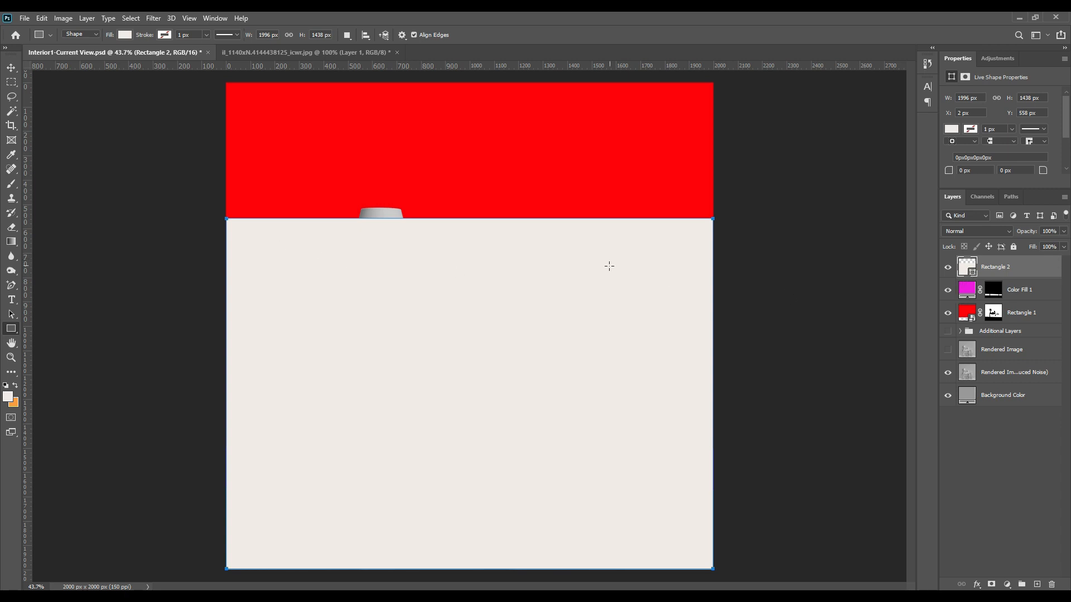
pyautogui.click(948, 267)
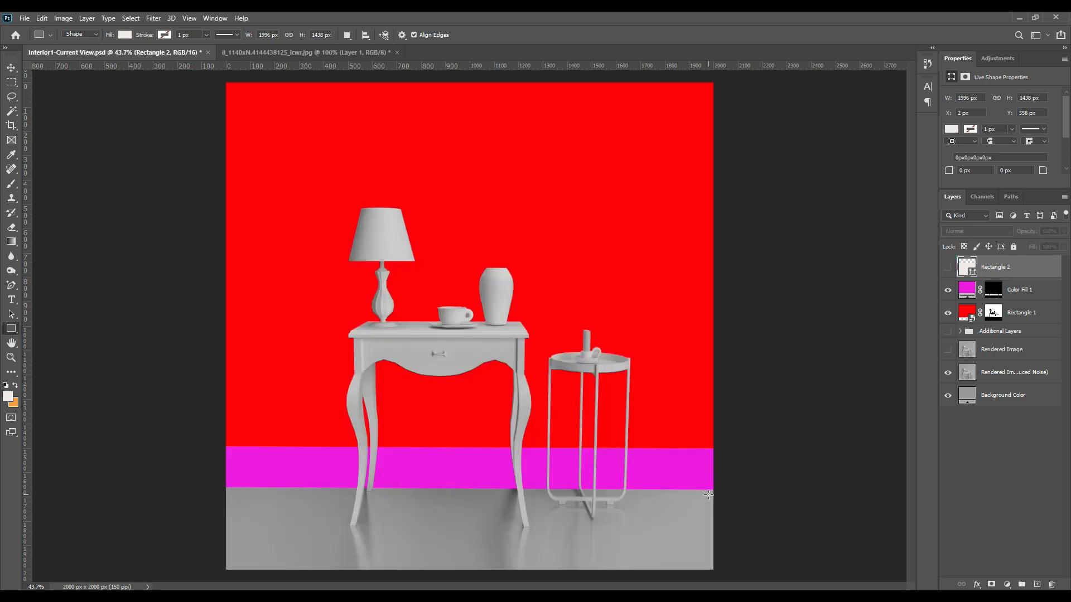
pyautogui.click(948, 268)
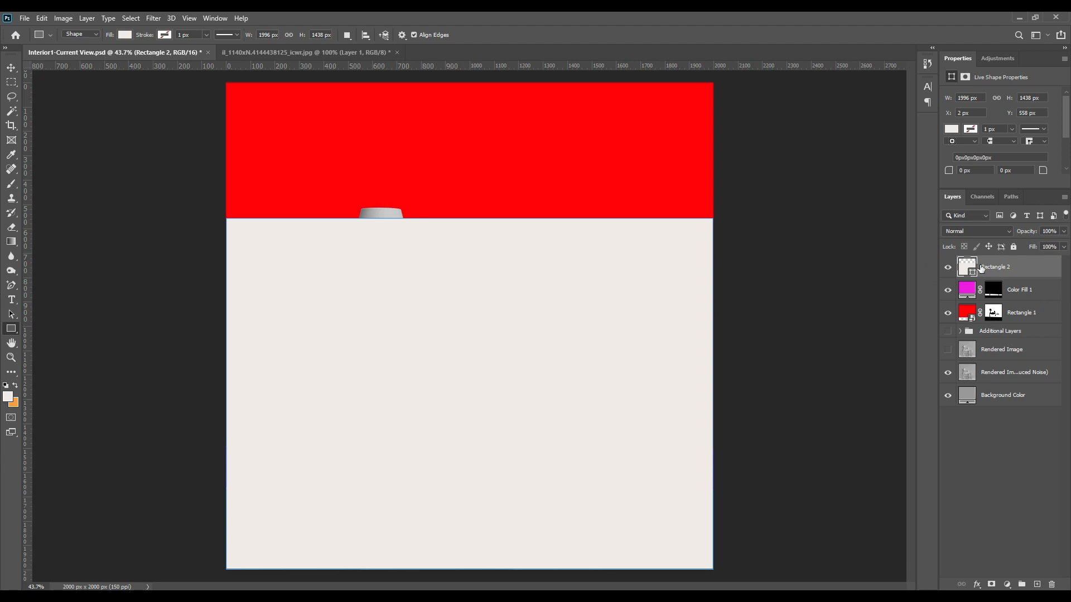
# Recolour the Rectangle 2 shape blue and convert its layer to a smart object
pyautogui.doubleClick(971, 268)
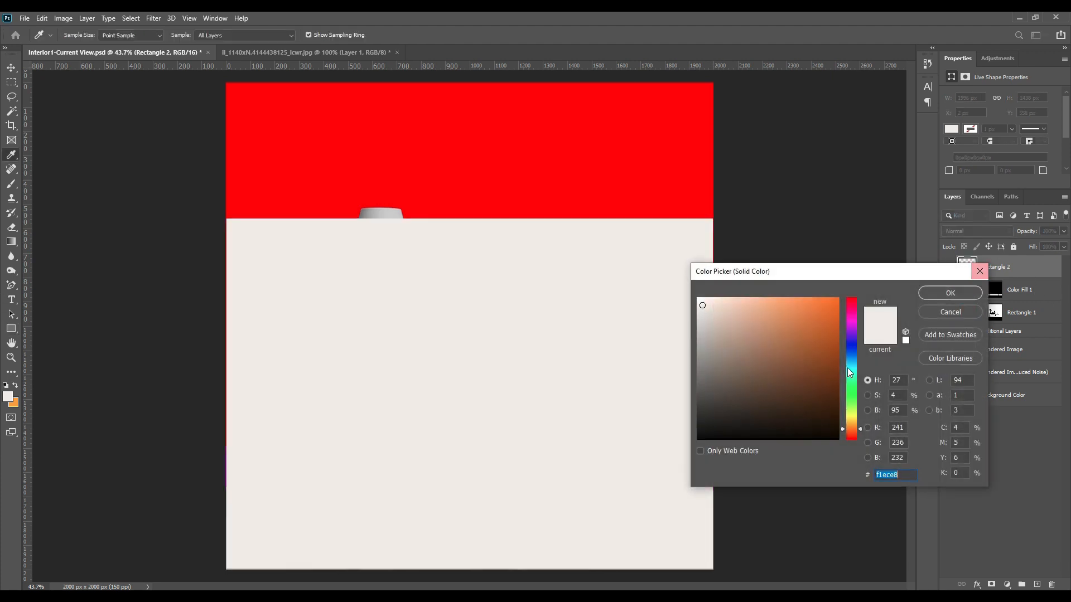
pyautogui.click(853, 338)
pyautogui.click(824, 306)
pyautogui.click(949, 289)
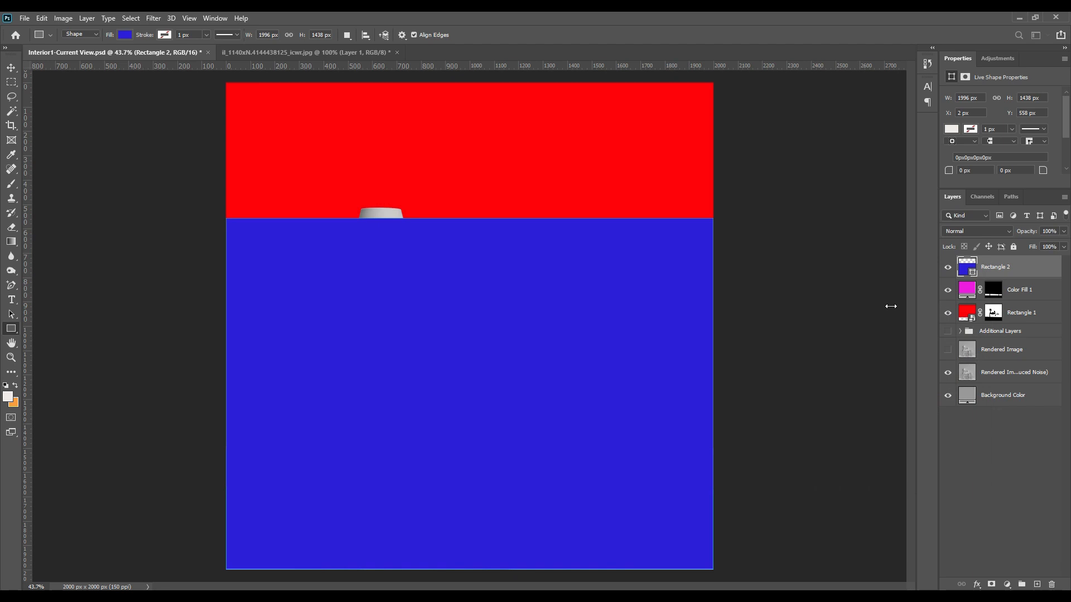
pyautogui.rightClick(1012, 270)
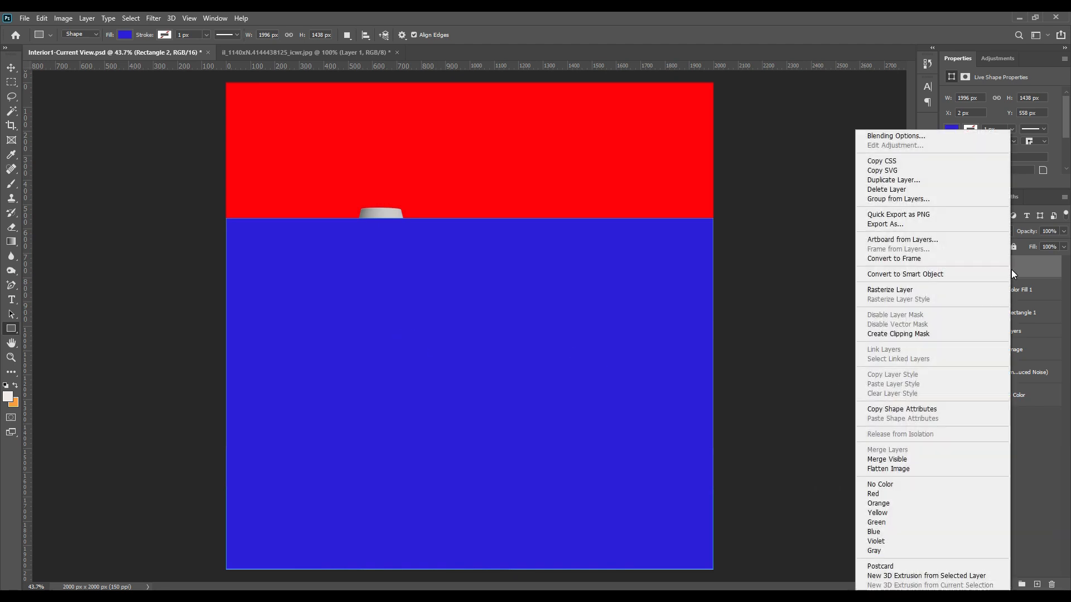
pyautogui.click(919, 274)
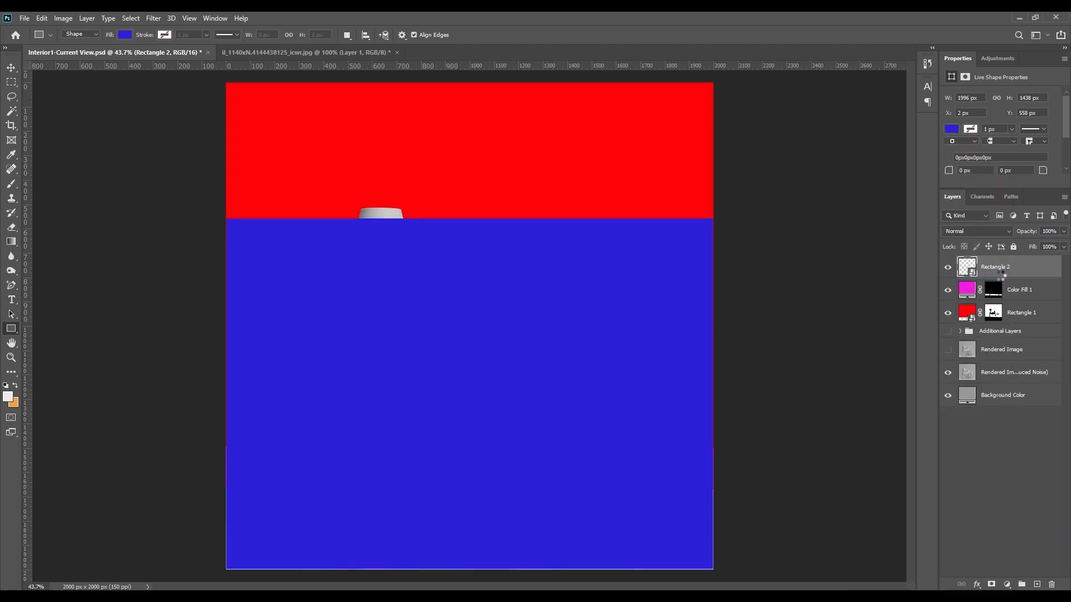
# Lower Rectangle 2's opacity to 54%, move it down until its upper edge crosses the skirting board, and scale it to about 101%
pyautogui.moveTo(1029, 233)
pyautogui.mouseDown()
pyautogui.moveTo(1004, 236)
pyautogui.moveTo(1016, 235)
pyautogui.mouseUp()
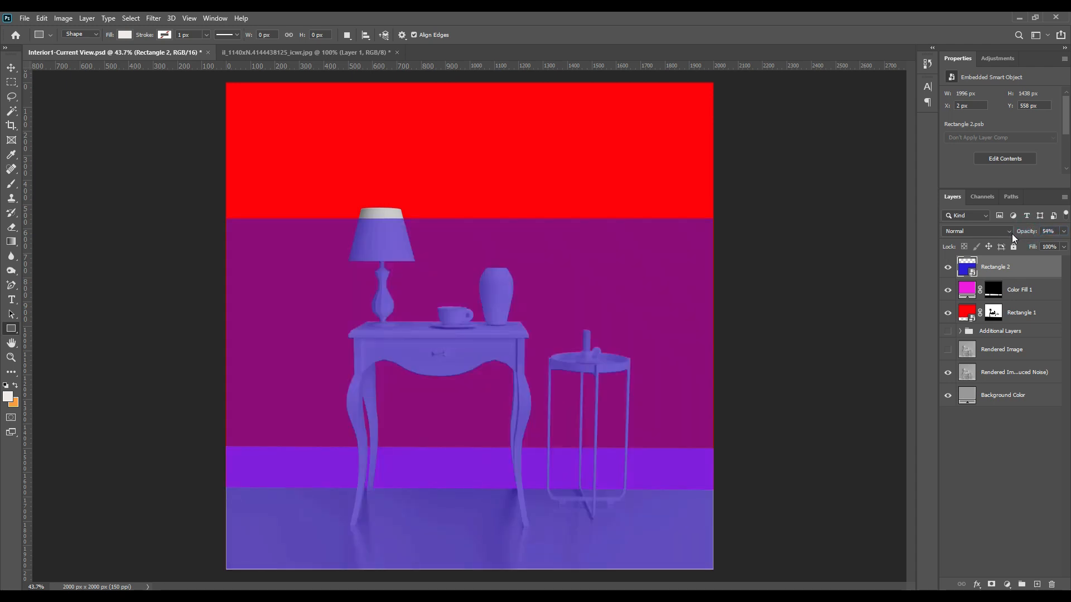
pyautogui.hotkey('ctrl', 't')
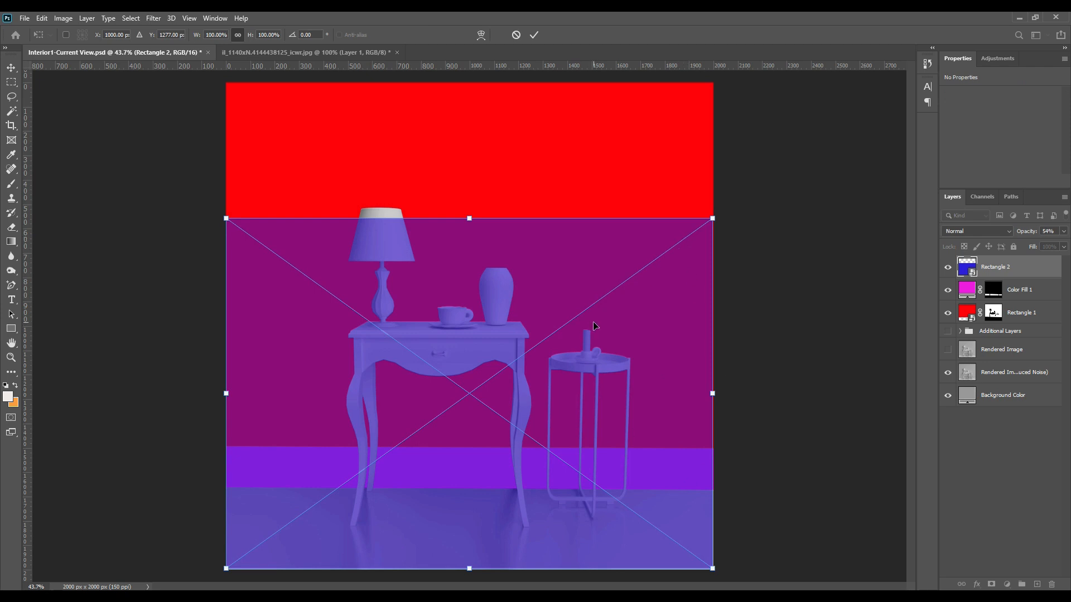
pyautogui.hotkey('ctrl', '-')
pyautogui.hotkey('ctrl', '-')
pyautogui.moveTo(500, 314); pyautogui.dragTo(539, 465)
pyautogui.moveTo(609, 413); pyautogui.dragTo(592, 430)
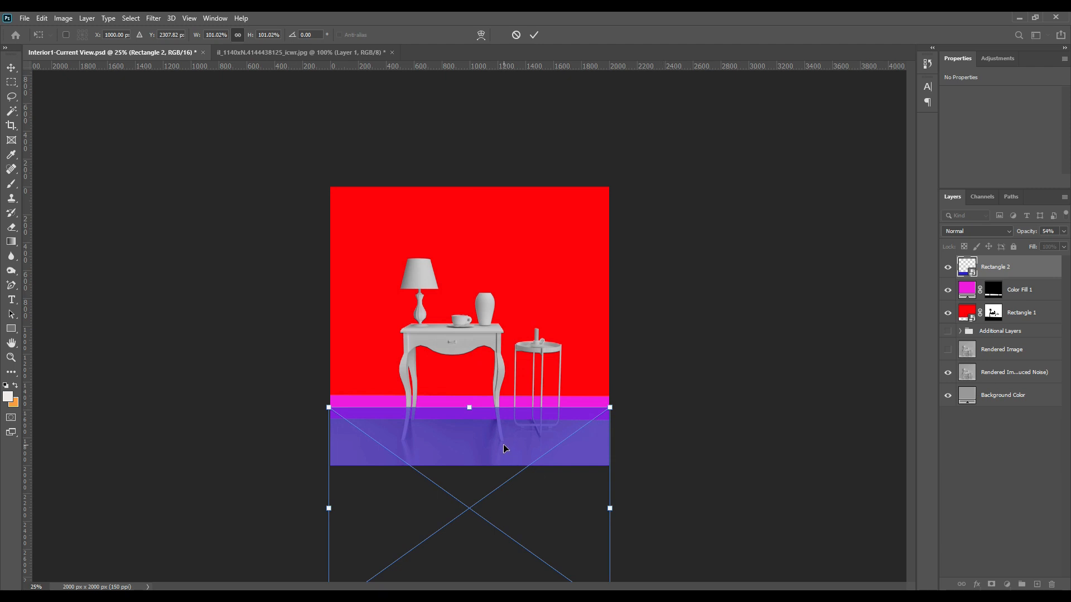
# Apply a Perspective transform to Rectangle 2, spreading its lower edge symmetrically to a width of about 306%
pyautogui.hotkey('ctrl', '-')
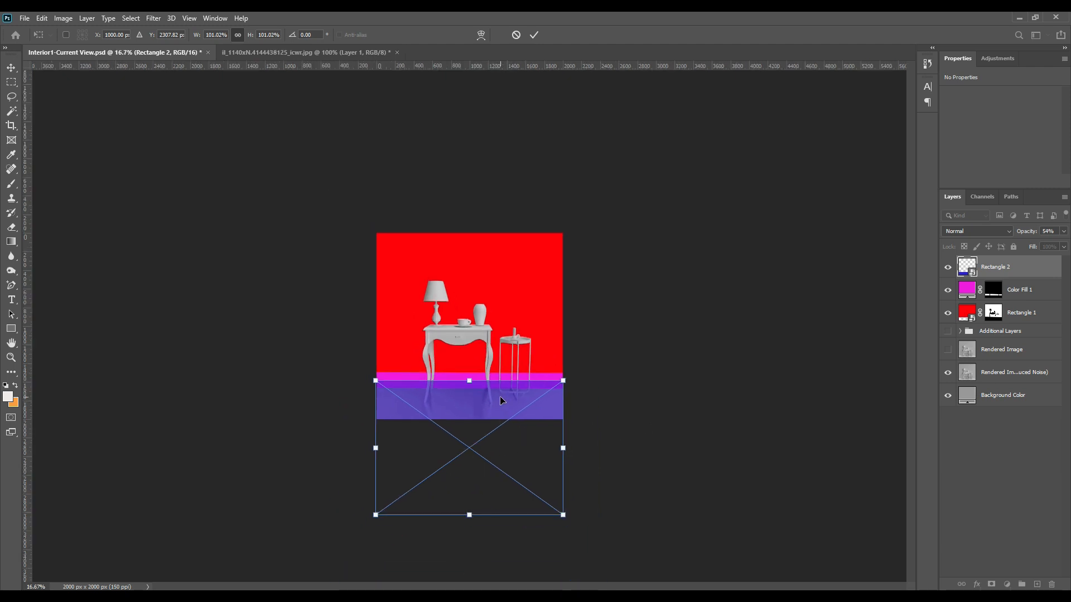
pyautogui.rightClick(480, 408)
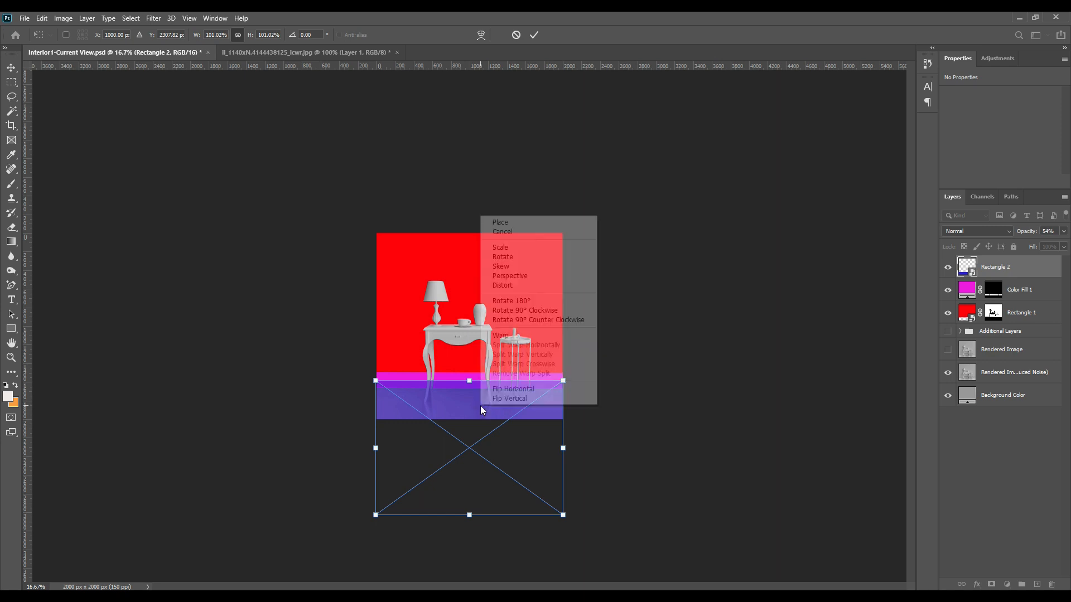
pyautogui.click(530, 276)
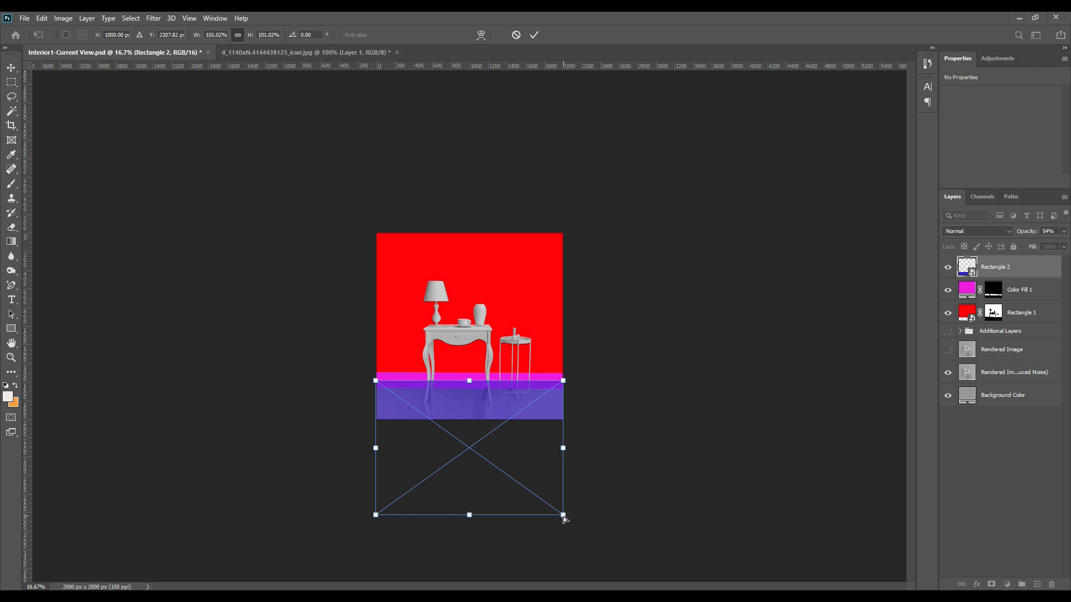
pyautogui.moveTo(564, 517); pyautogui.dragTo(753, 500)
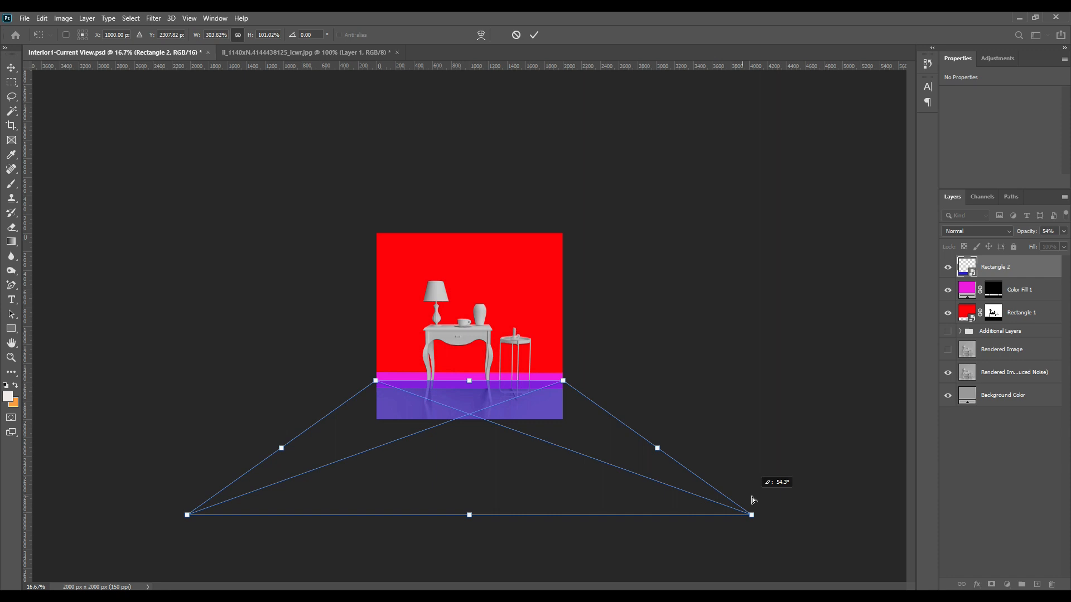
pyautogui.moveTo(753, 500); pyautogui.dragTo(755, 499)
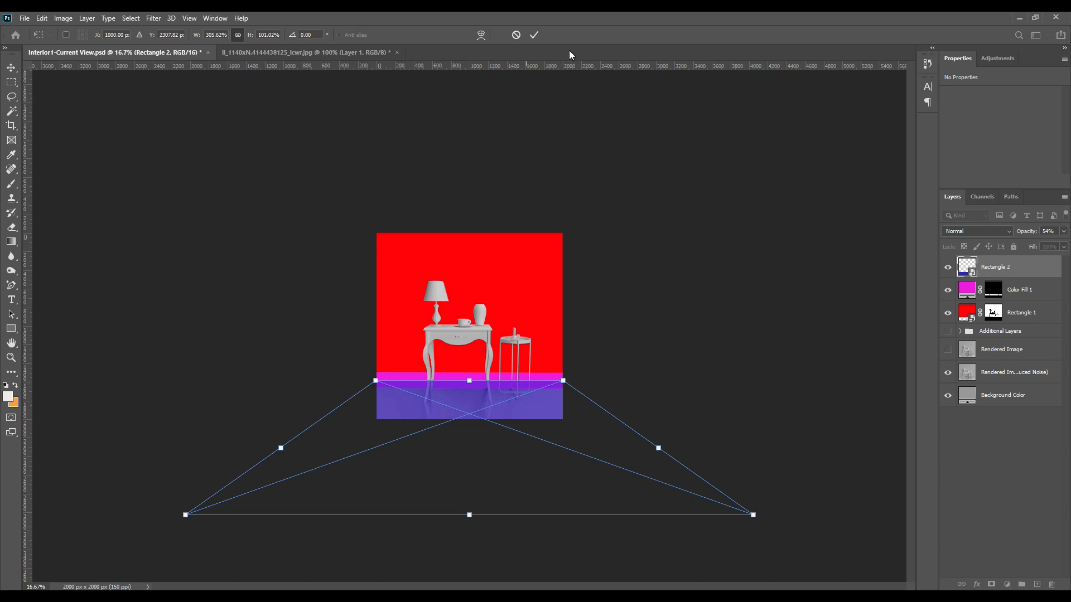
pyautogui.click(534, 35)
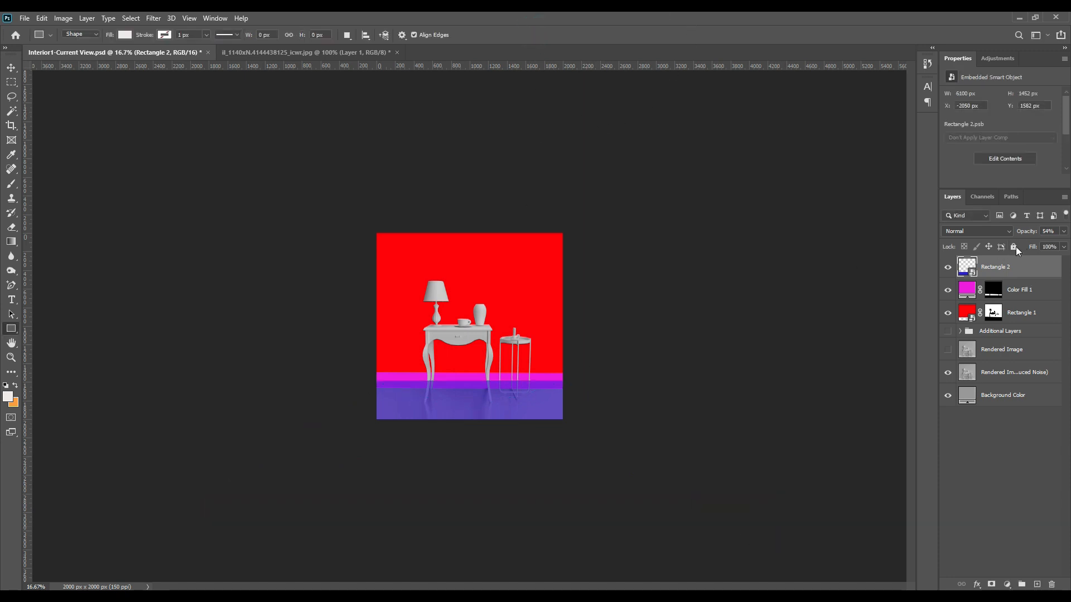
# Restore the Rectangle 2 layer's opacity to 100%
pyautogui.click(1024, 235)
pyautogui.moveTo(1068, 253); pyautogui.dragTo(685, 228)
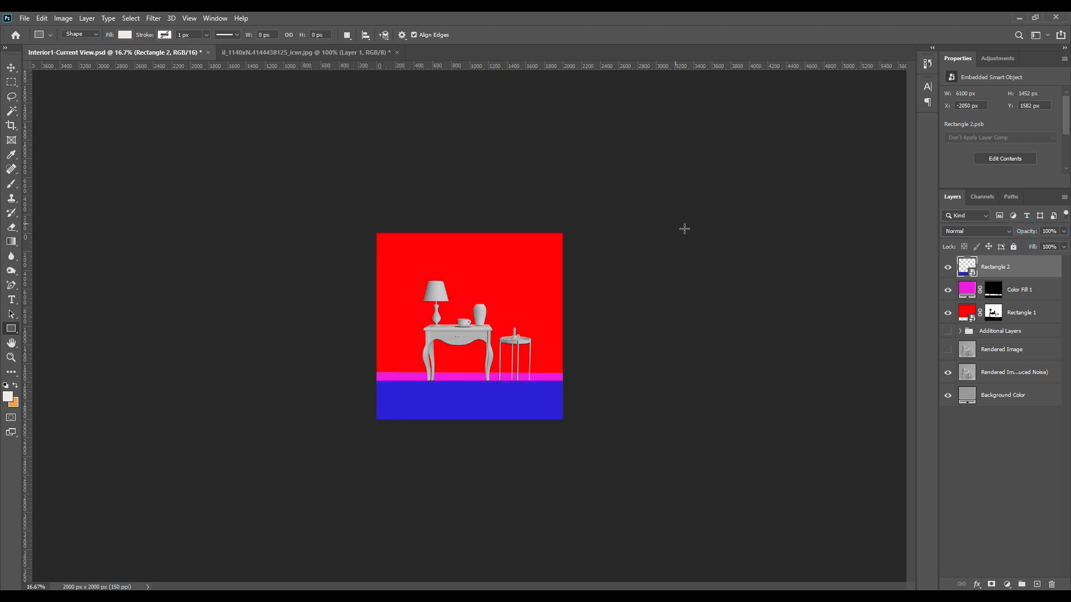
pyautogui.hotkey('ctrl', '0')
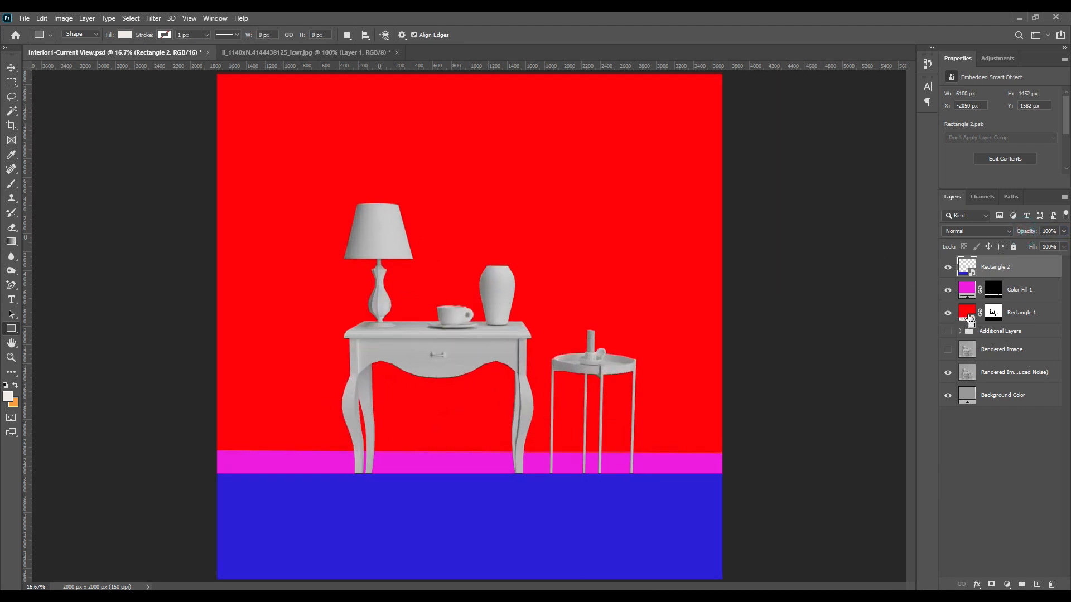
# Hide Color Fill 1, Rectangle 1 and Rectangle 2, and show the Additional Layers group with its contents expanded
pyautogui.click(948, 290)
pyautogui.click(949, 313)
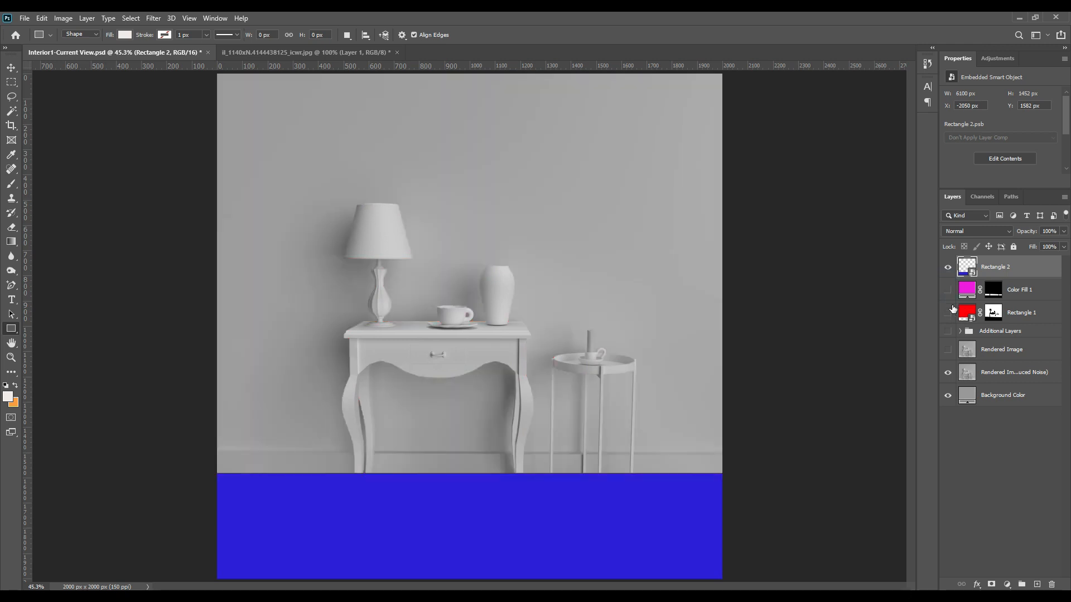
pyautogui.click(948, 268)
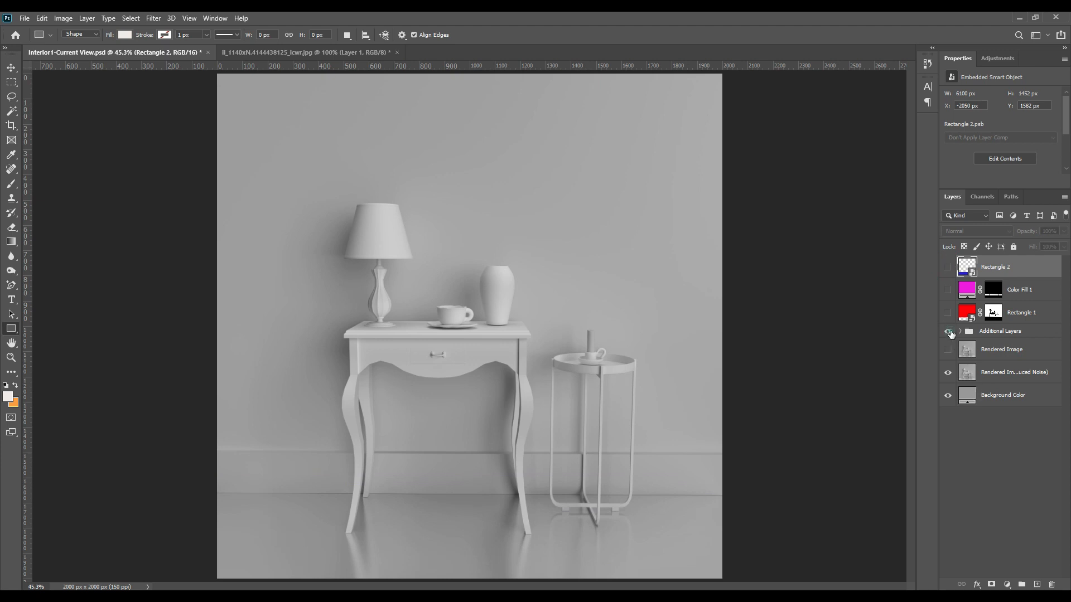
pyautogui.click(948, 331)
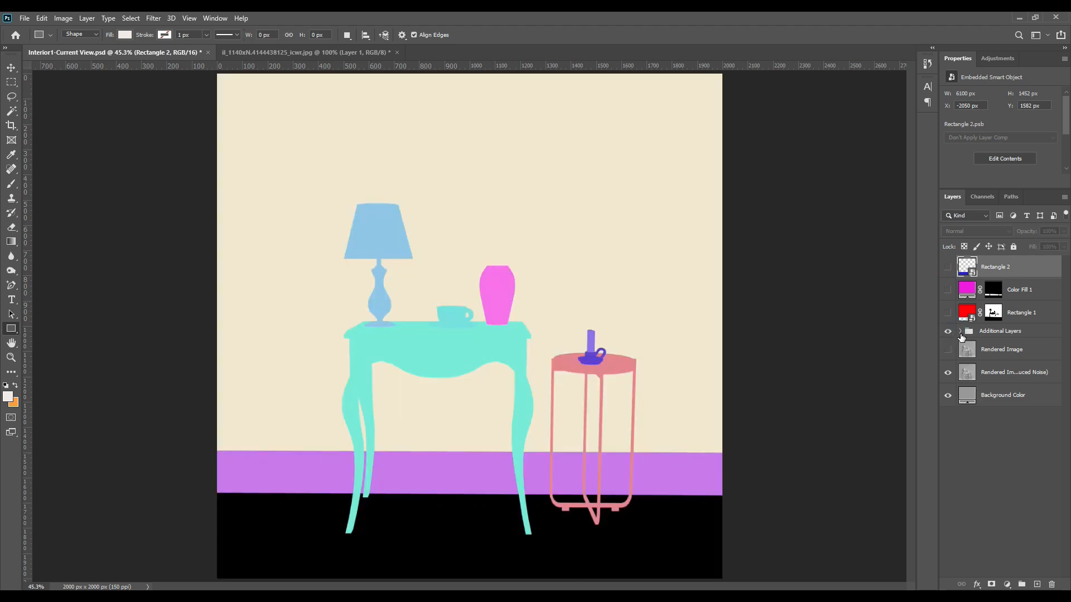
pyautogui.click(960, 331)
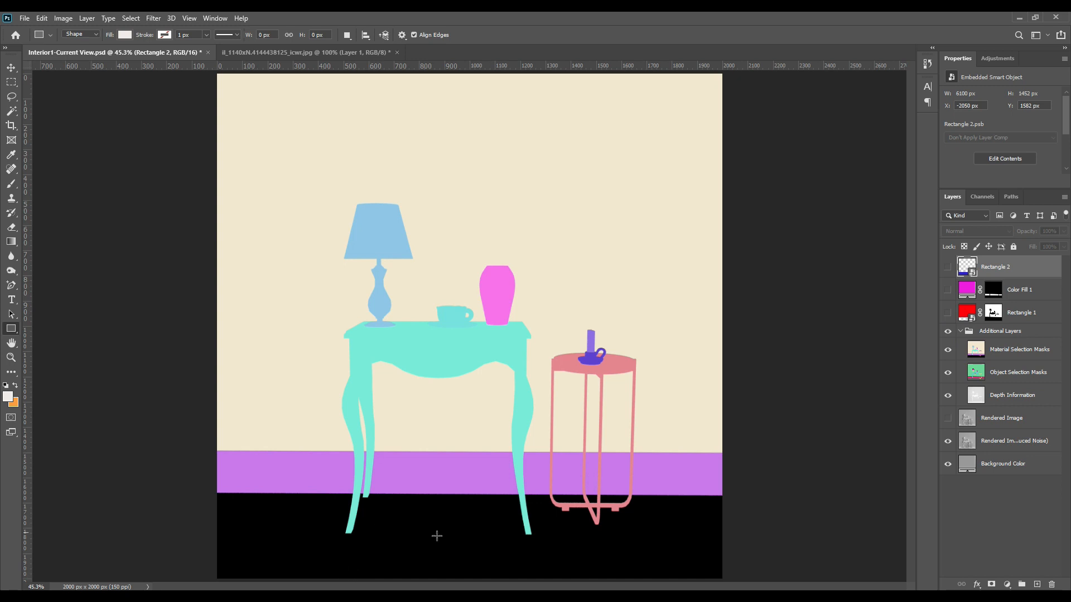
# Select the black floor area with the Magic Wand, including the small gaps between the side table's legs
pyautogui.click(11, 111)
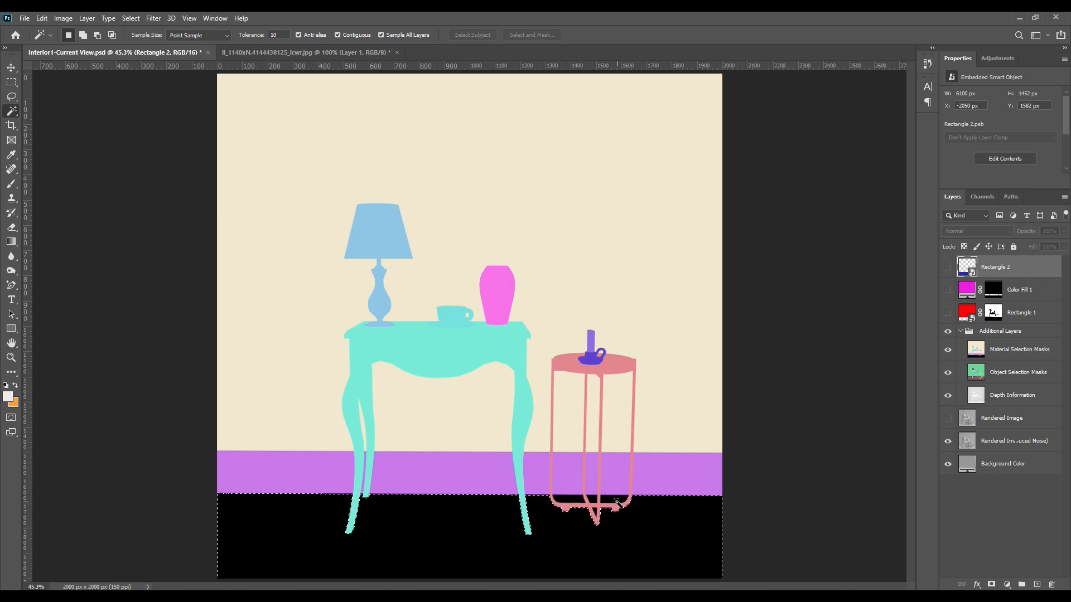
pyautogui.keyDown('shift'); pyautogui.click(567, 500); pyautogui.keyUp('shift')
pyautogui.keyDown('shift'); pyautogui.click(592, 498); pyautogui.keyUp('shift')
pyautogui.keyDown('shift'); pyautogui.click(612, 499); pyautogui.keyUp('shift')
pyautogui.keyDown('shift'); pyautogui.click(596, 511); pyautogui.keyUp('shift')
# Hide the Additional Layers group, mask Rectangle 2 to the floor selection, and show Color Fill 1 and Rectangle 1 again
pyautogui.click(960, 331)
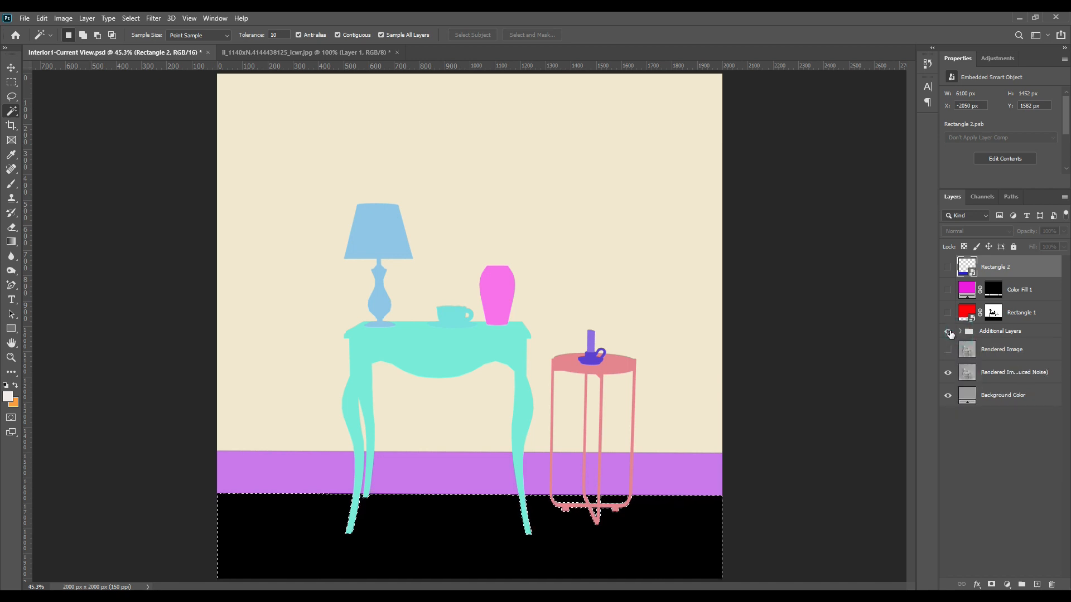
pyautogui.click(948, 331)
pyautogui.click(948, 268)
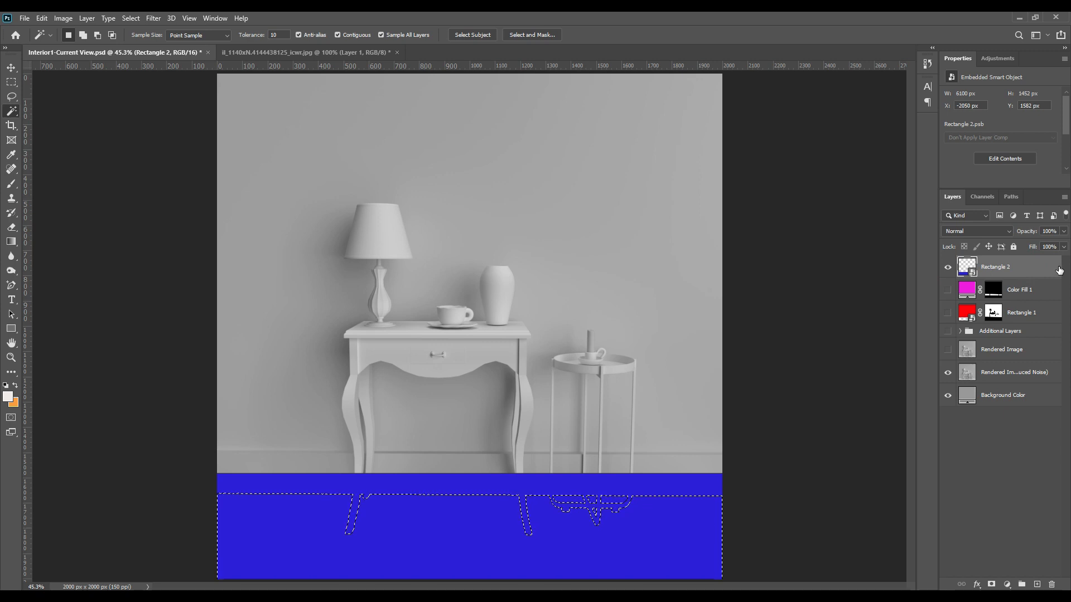
pyautogui.click(992, 585)
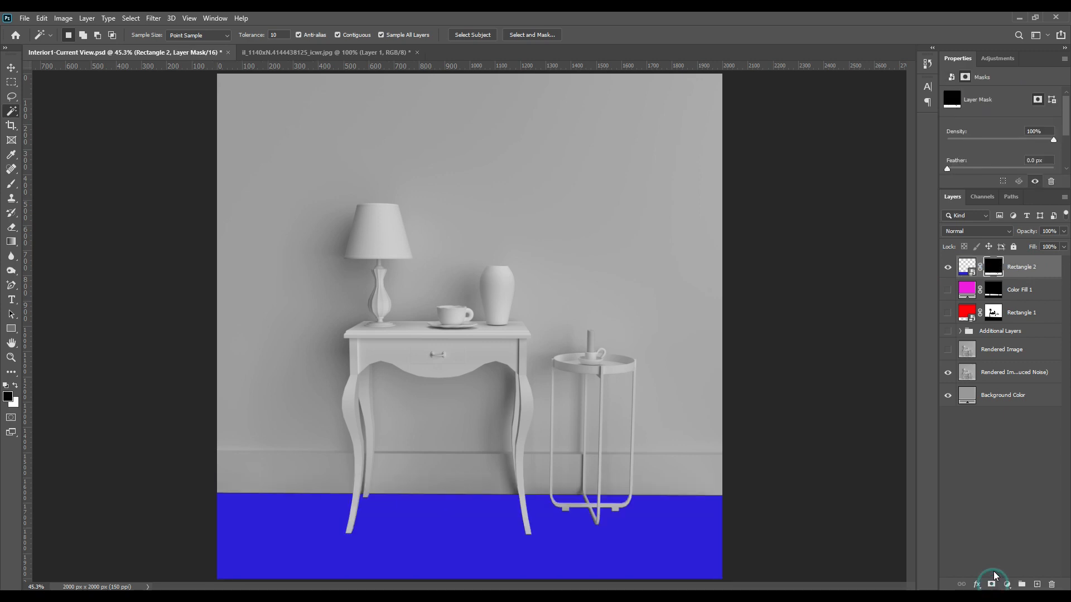
pyautogui.click(948, 290)
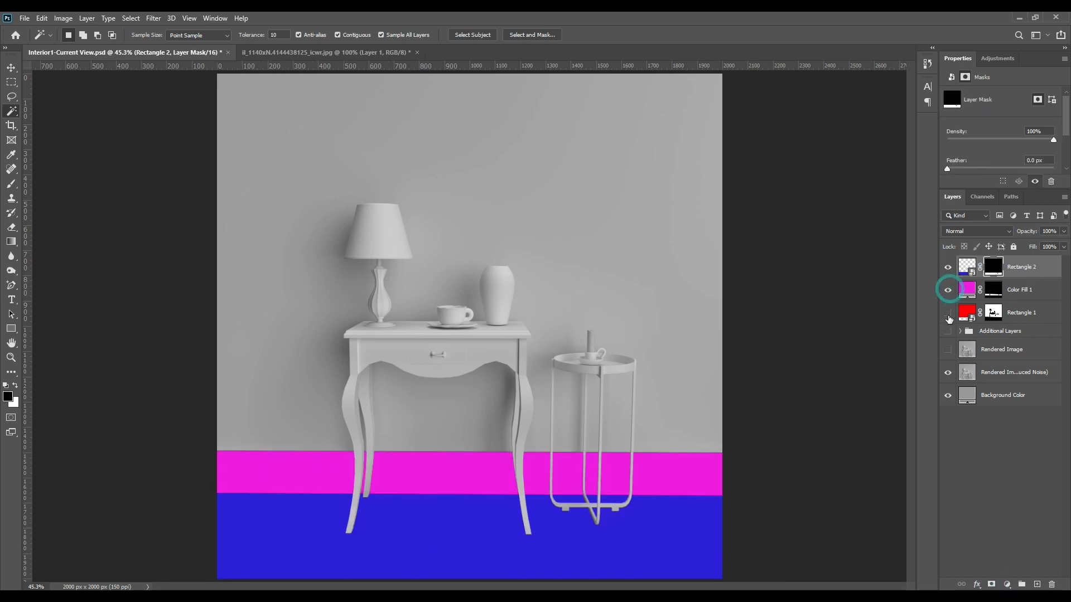
pyautogui.click(947, 313)
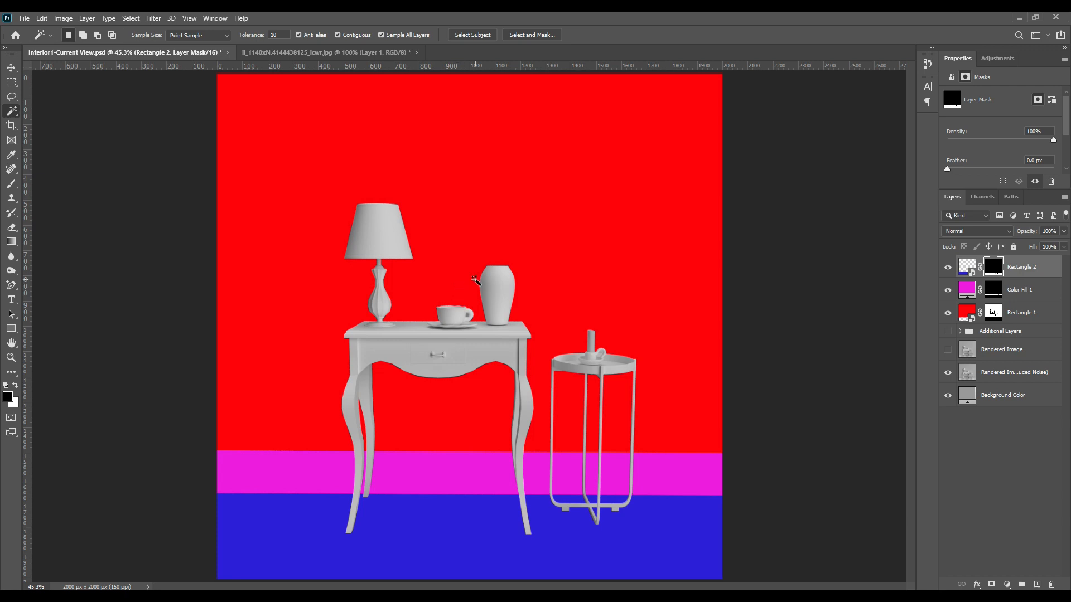
# Show the expanded Additional Layers group and compare the material and object selection masks, leaving Material Selection Masks hidden
pyautogui.click(11, 68)
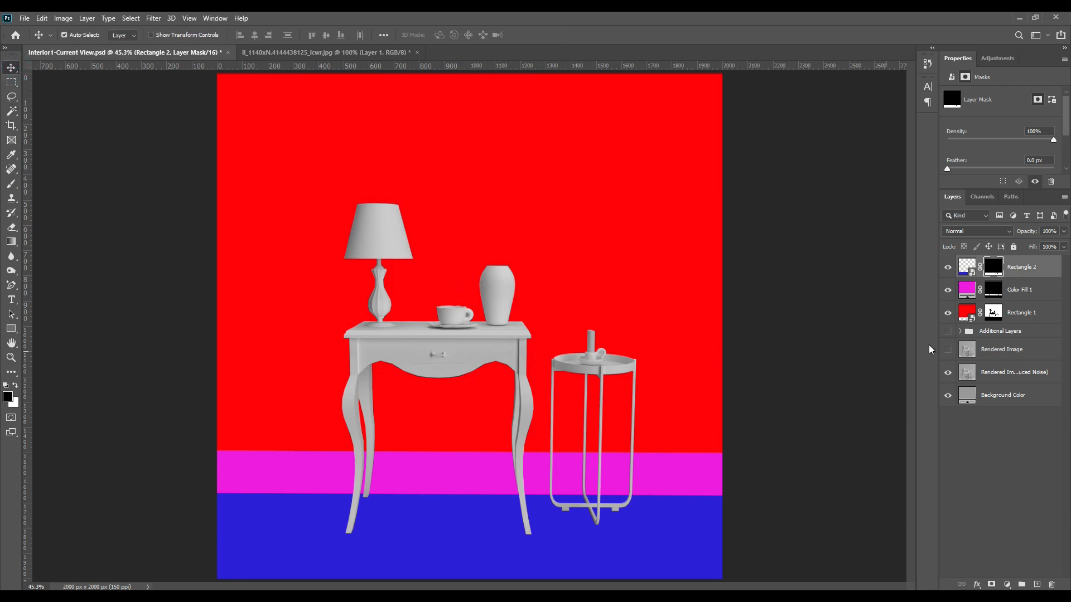
pyautogui.click(948, 332)
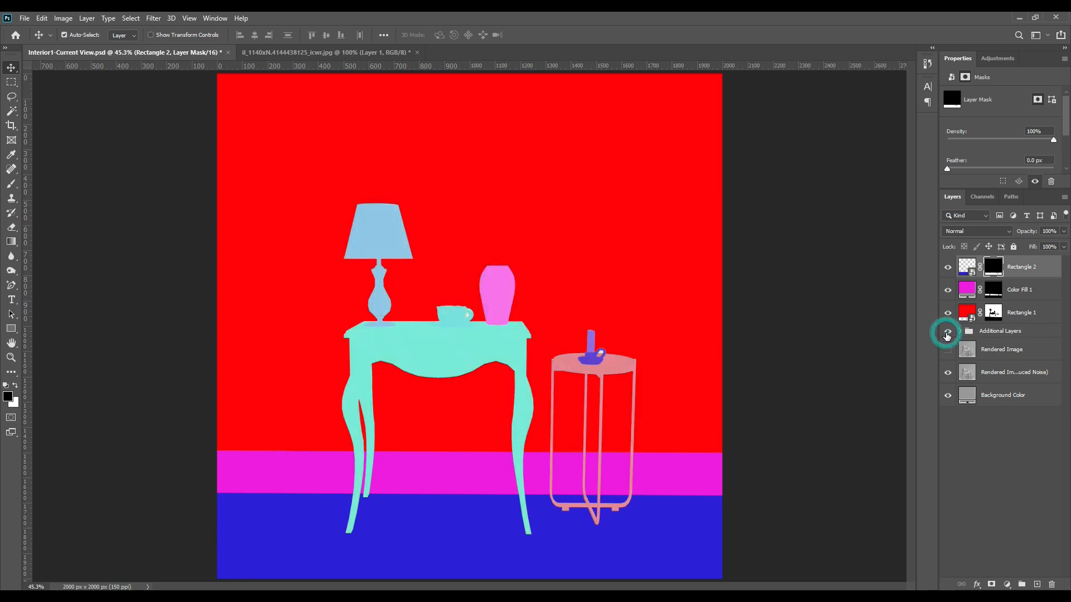
pyautogui.click(960, 331)
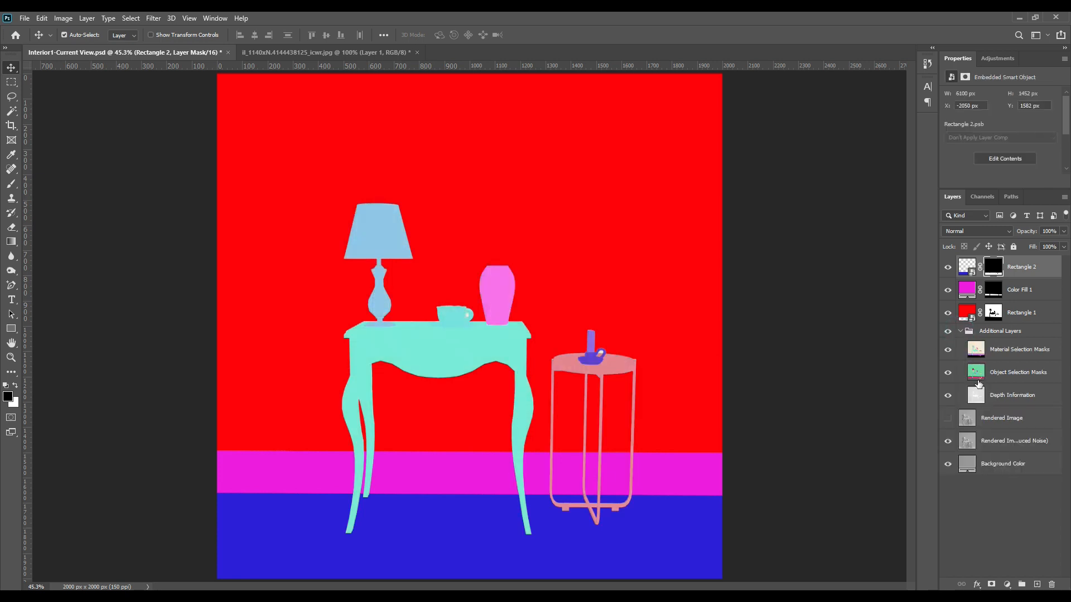
pyautogui.click(948, 351)
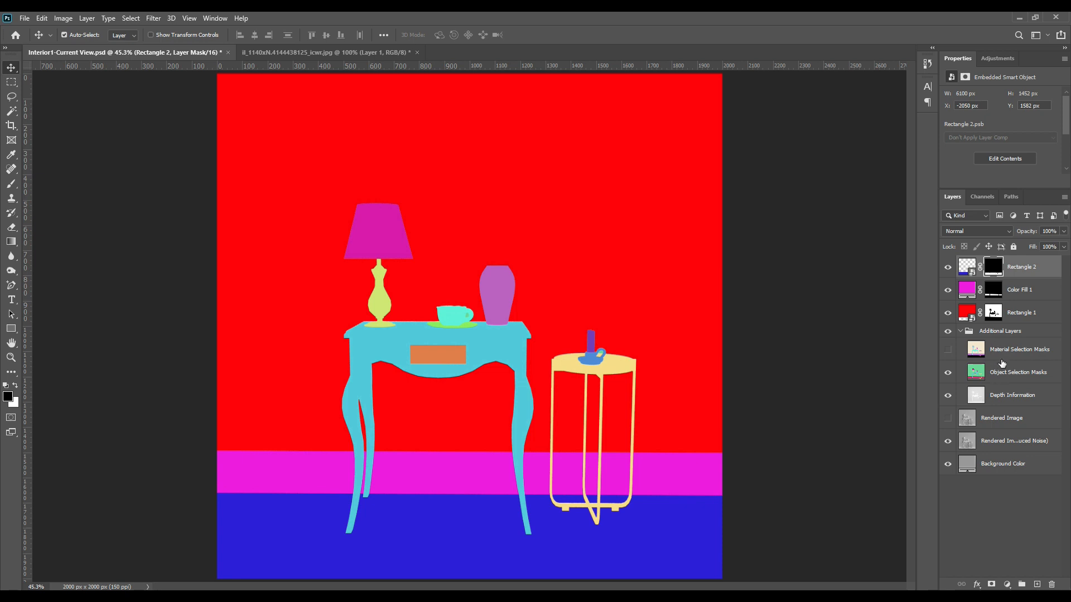
pyautogui.click(947, 350)
pyautogui.click(948, 350)
pyautogui.click(948, 350)
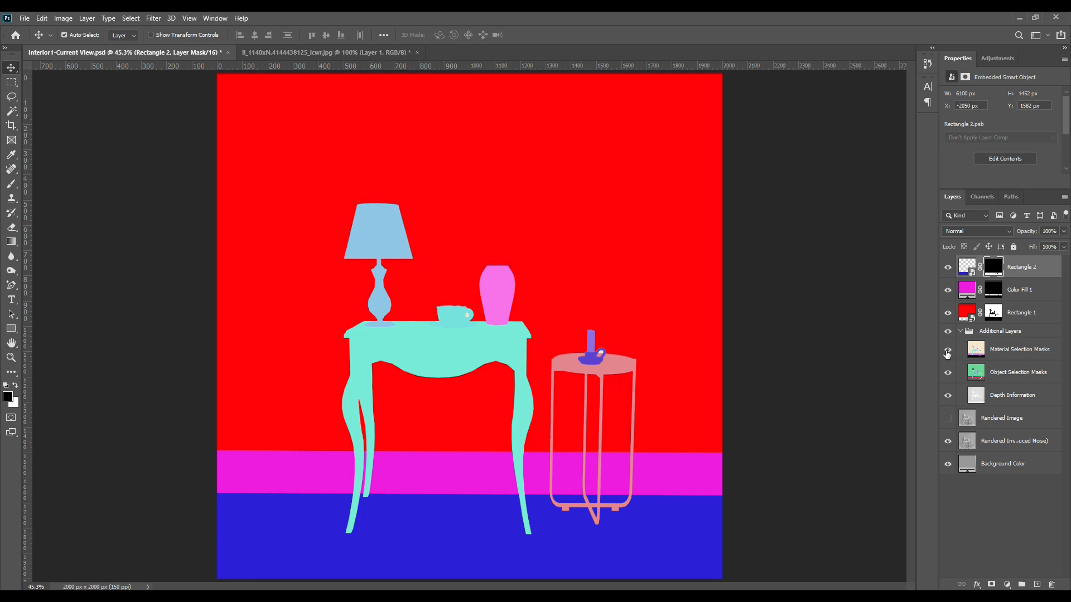
pyautogui.click(947, 350)
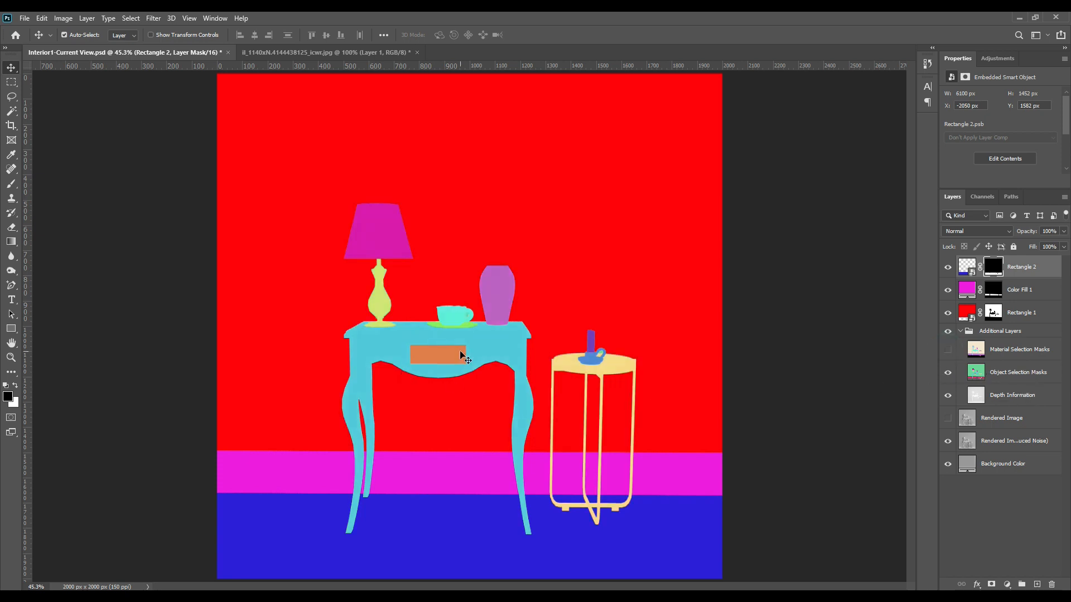
# Select the desk body and its drawer front on the Object Selection Masks layer with the Magic Wand
pyautogui.click(12, 112)
pyautogui.click(1001, 373)
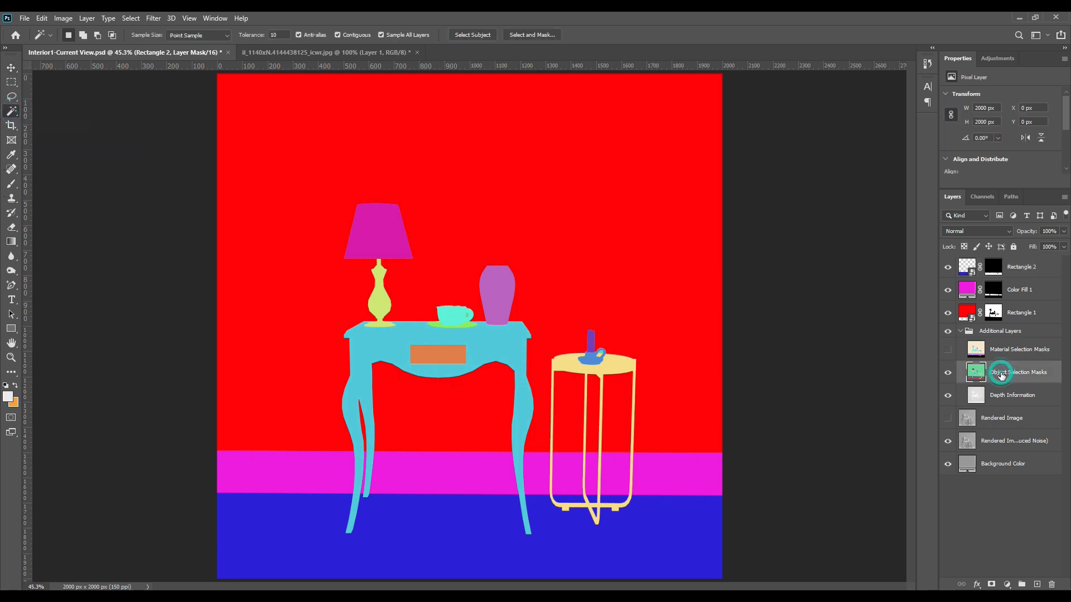
pyautogui.click(489, 343)
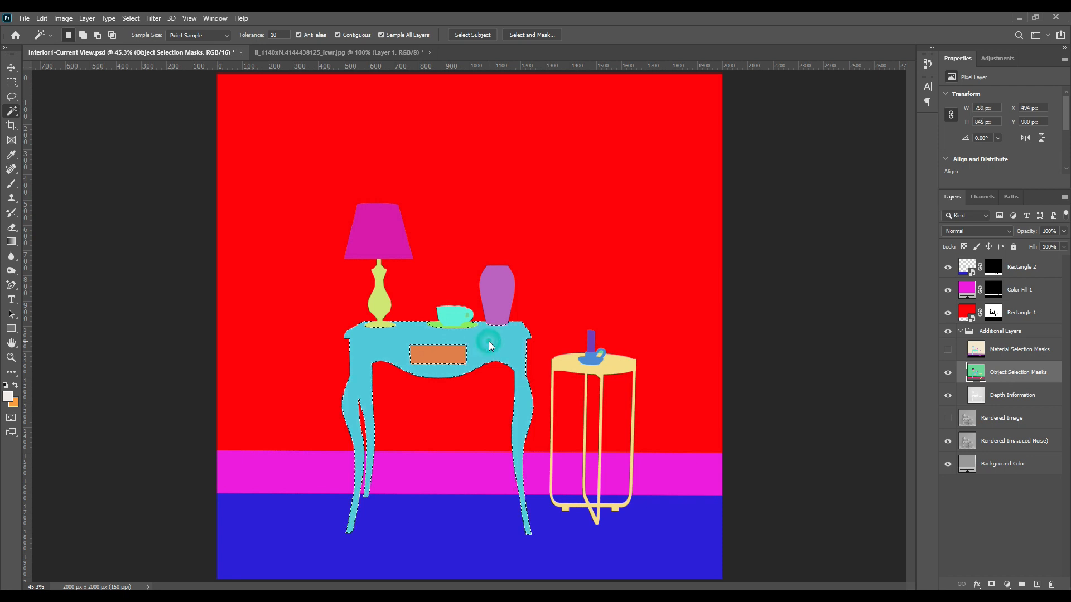
pyautogui.keyDown('shift'); pyautogui.click(441, 357); pyautogui.keyUp('shift')
# Hide the Additional Layers group and add a Solid Color fill layer in e982ff limited to the desk selection
pyautogui.click(961, 331)
pyautogui.click(948, 331)
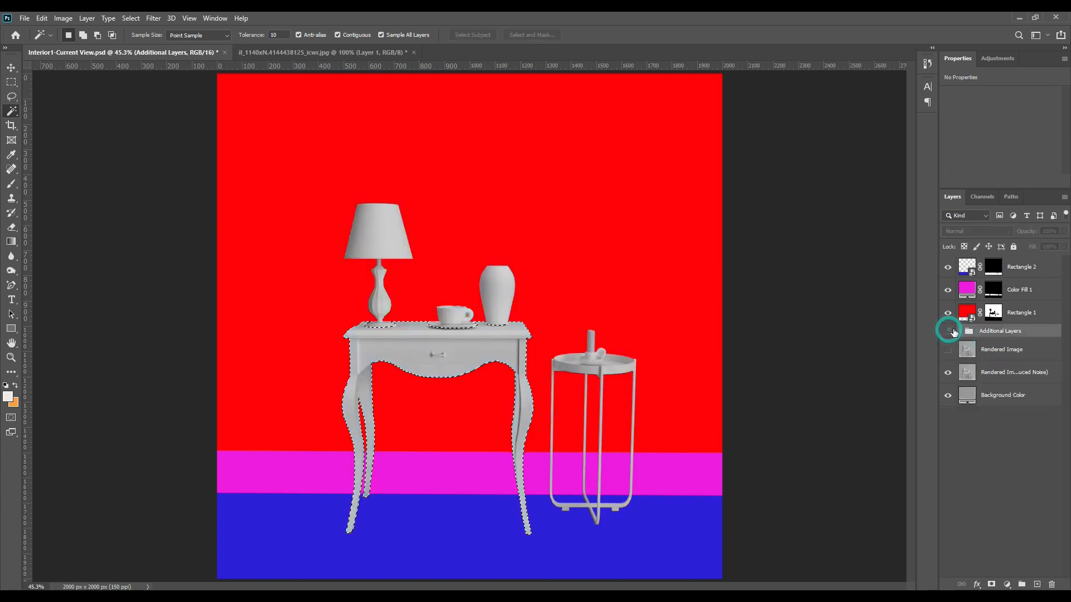
pyautogui.click(1008, 584)
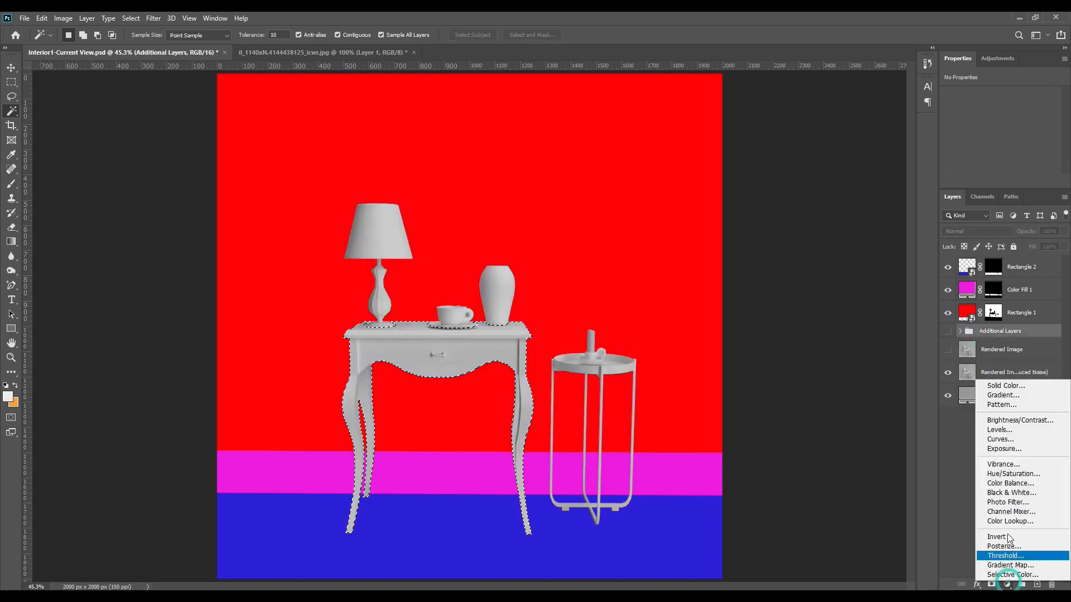
pyautogui.click(1007, 386)
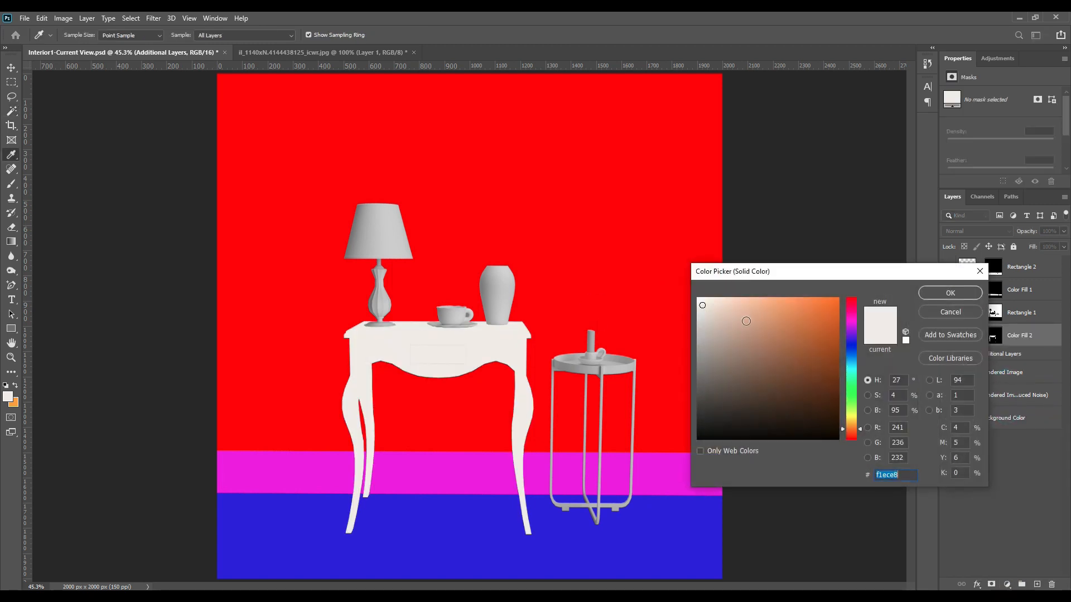
pyautogui.moveTo(849, 340)
pyautogui.mouseDown()
pyautogui.moveTo(846, 325)
pyautogui.moveTo(758, 290)
pyautogui.moveTo(766, 297)
pyautogui.mouseUp()
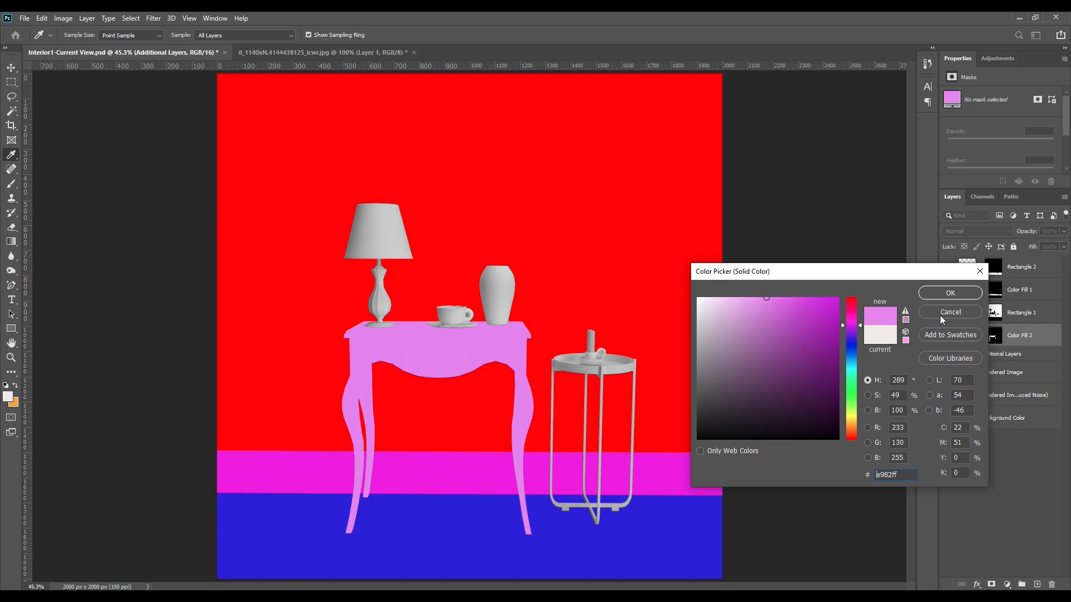
pyautogui.click(933, 293)
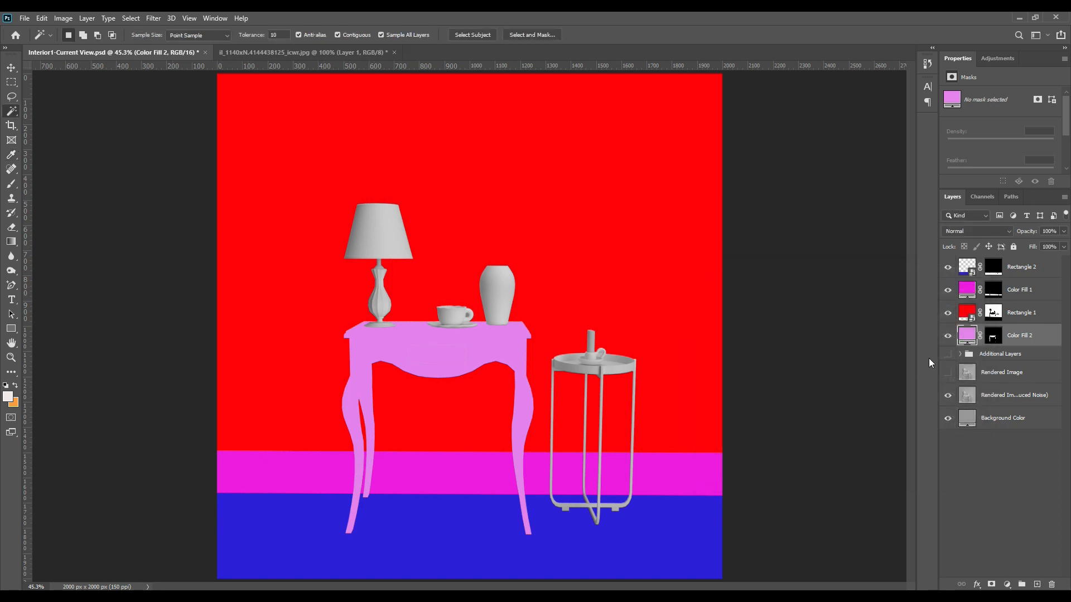
# Show and expand the Additional Layers group, and hide Rectangle 2, Color Fill 1, Rectangle 1 and Color Fill 2
pyautogui.click(948, 355)
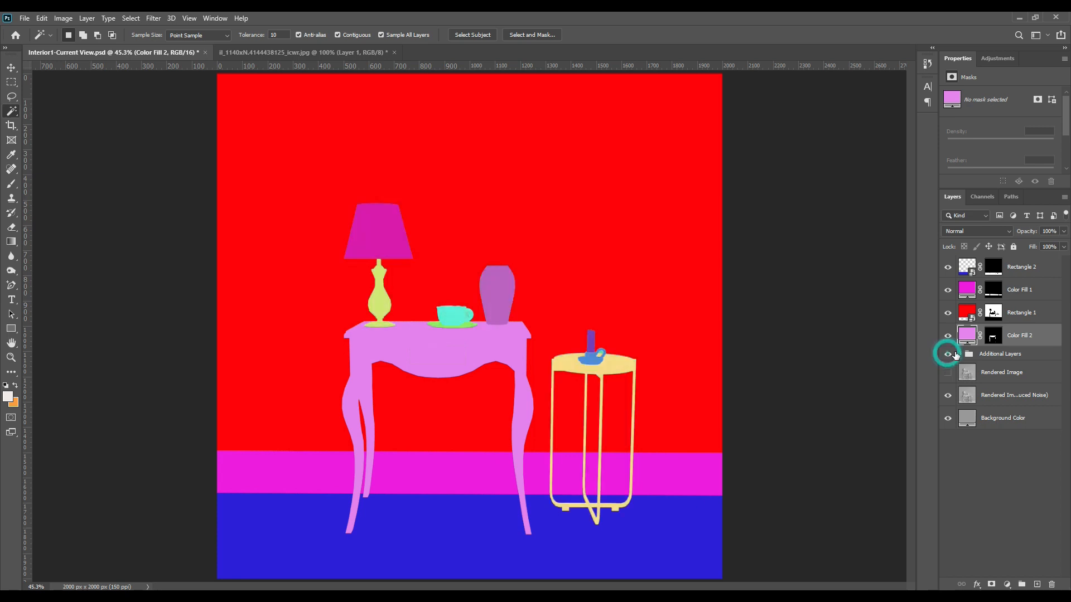
pyautogui.click(960, 355)
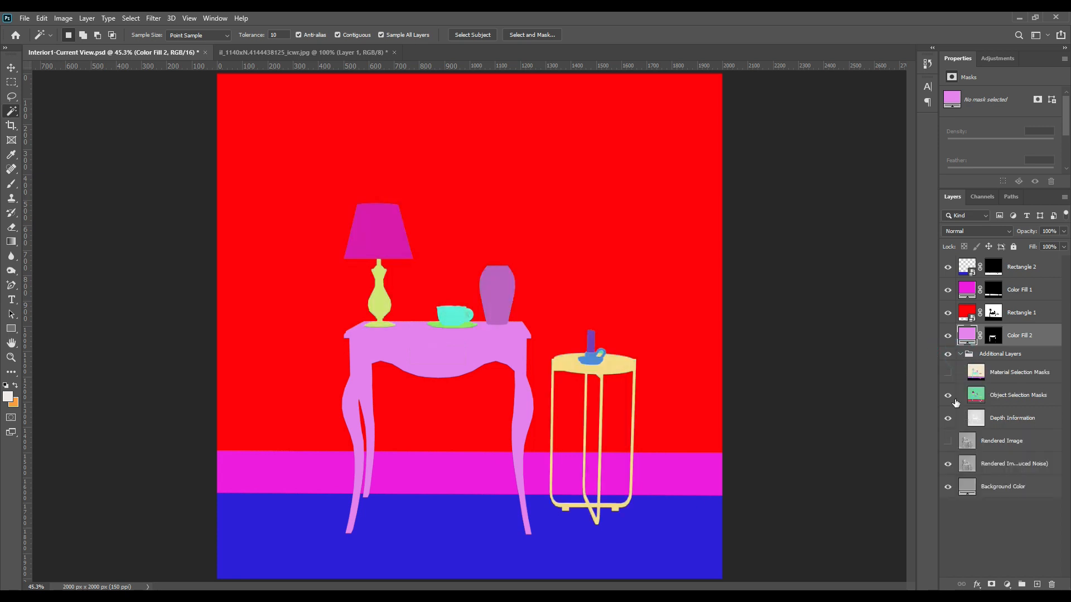
pyautogui.moveTo(947, 338); pyautogui.dragTo(947, 267)
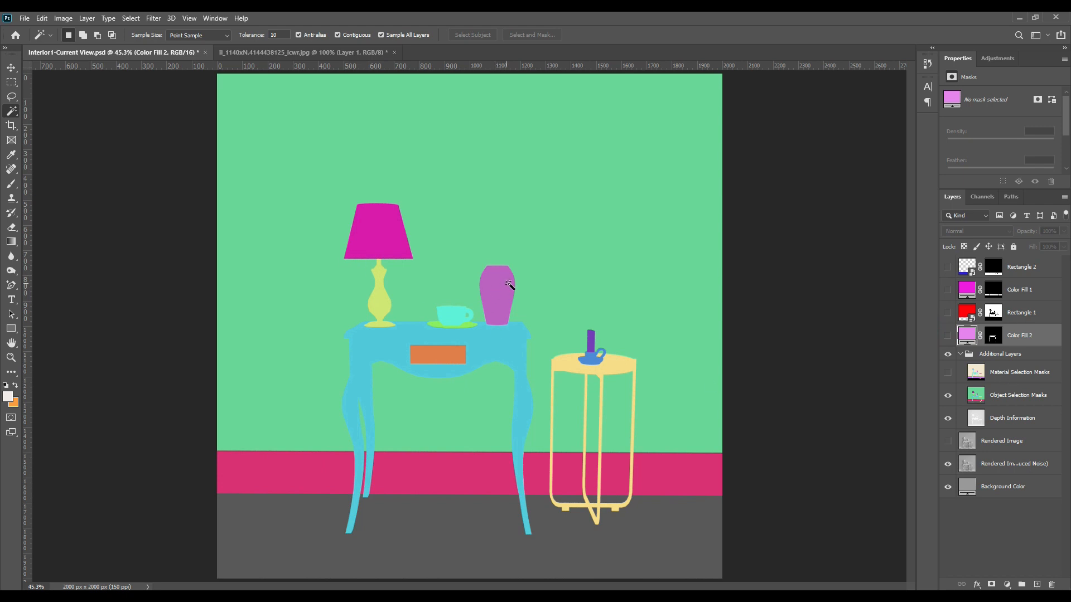
# Add an orange Solid Color fill layer limited to the vase from Object Selection Masks and place it just above the Additional Layers group
pyautogui.click(1002, 394)
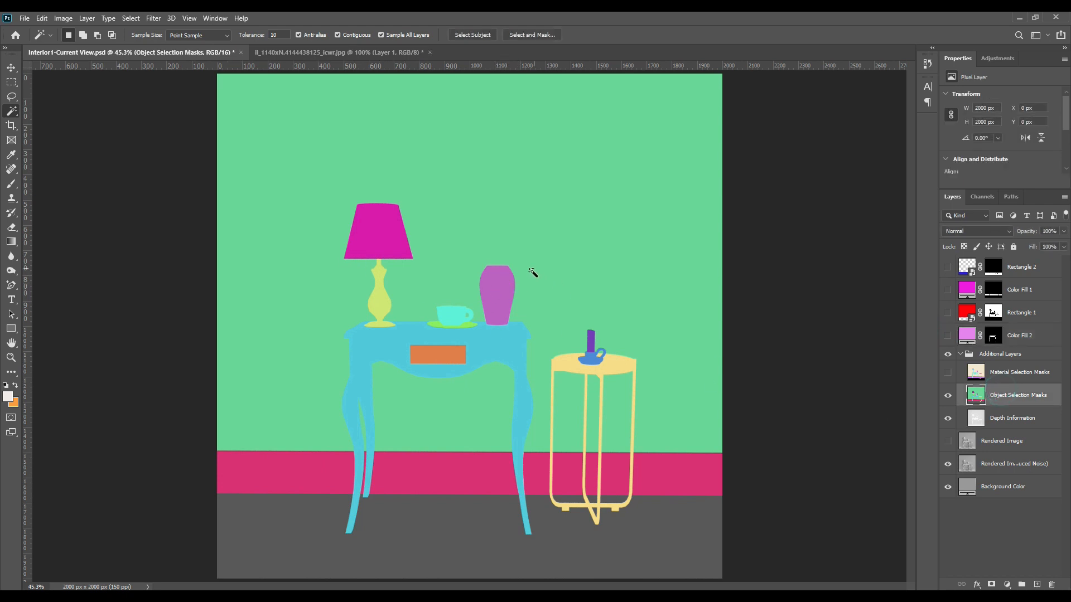
pyautogui.click(499, 283)
pyautogui.click(1004, 355)
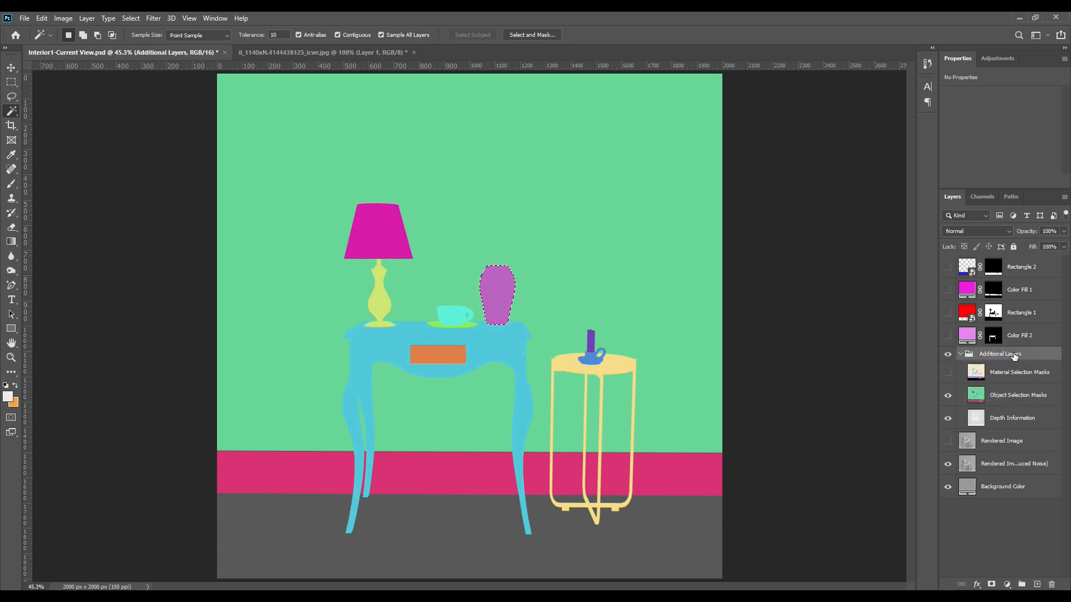
pyautogui.click(1007, 585)
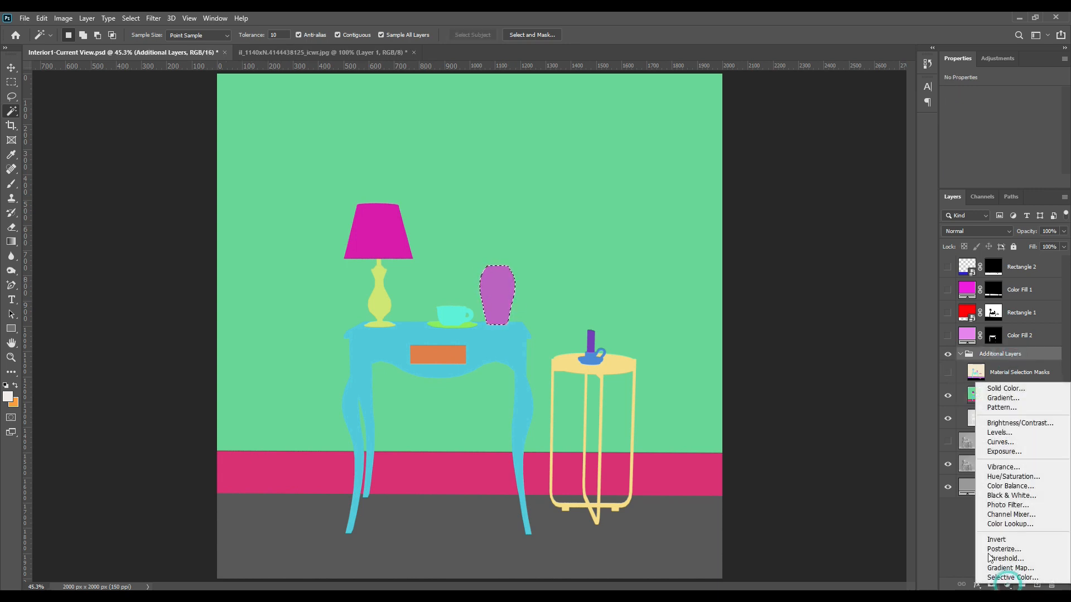
pyautogui.click(1007, 389)
pyautogui.write('ff7100')
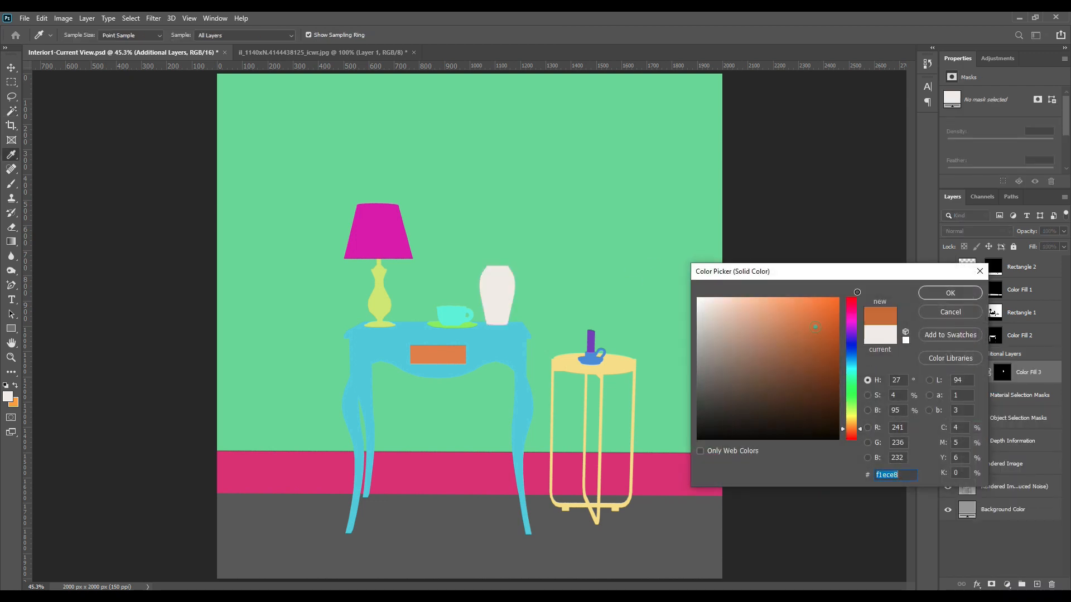
pyautogui.click(941, 292)
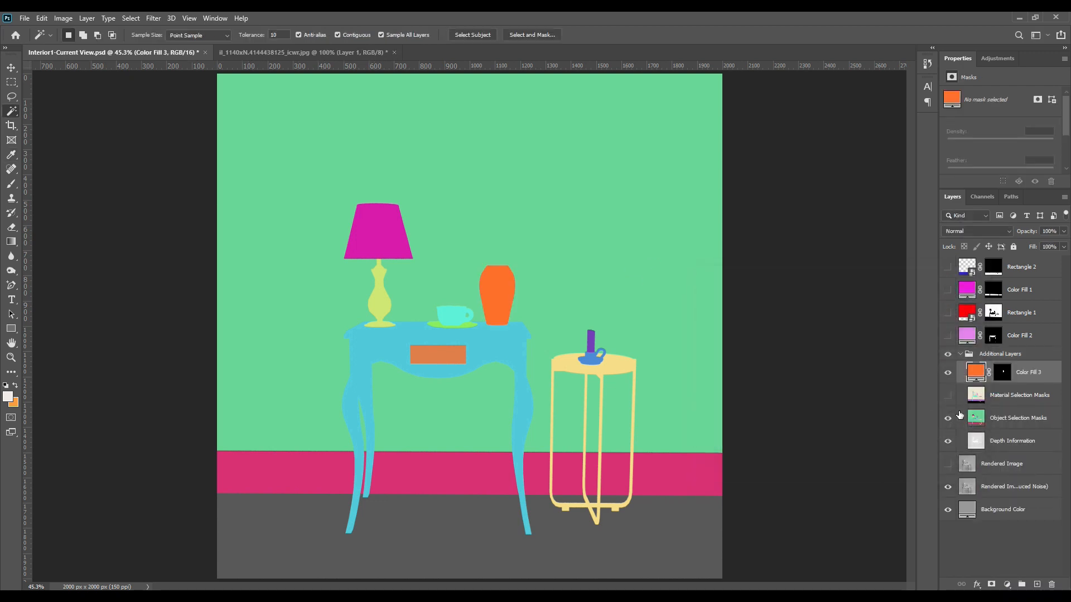
pyautogui.moveTo(1033, 369); pyautogui.dragTo(1039, 348)
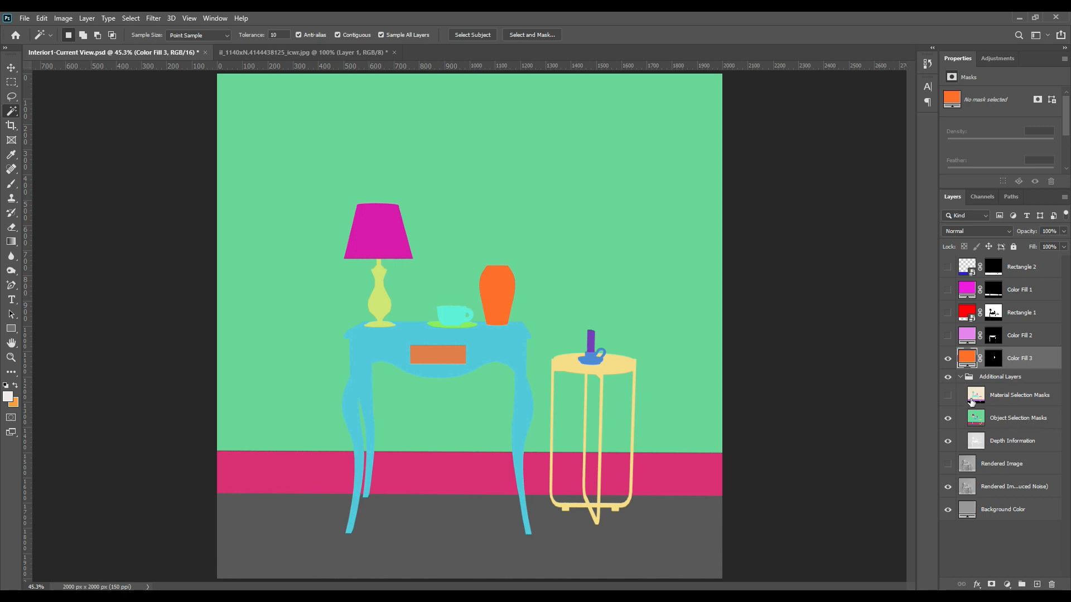
# Select the saucer and cup on Object Selection Masks and add a Solid Color fill layer in f1ece8 above the Additional Layers group
pyautogui.click(948, 395)
pyautogui.click(948, 395)
pyautogui.click(985, 425)
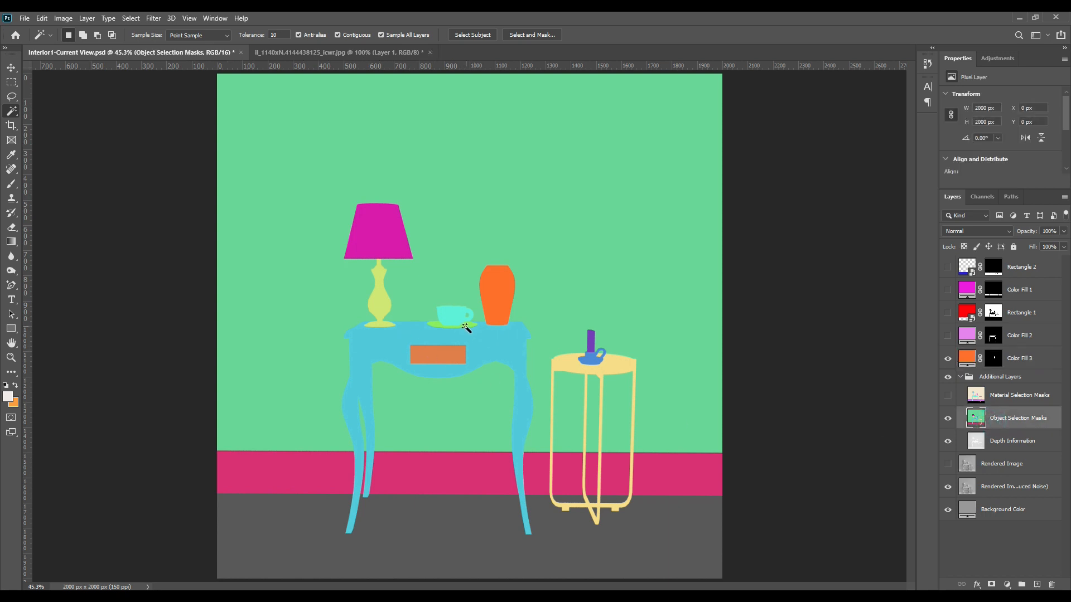
pyautogui.click(466, 326)
pyautogui.keyDown('shift'); pyautogui.click(454, 316); pyautogui.keyUp('shift')
pyautogui.click(961, 376)
pyautogui.click(1007, 585)
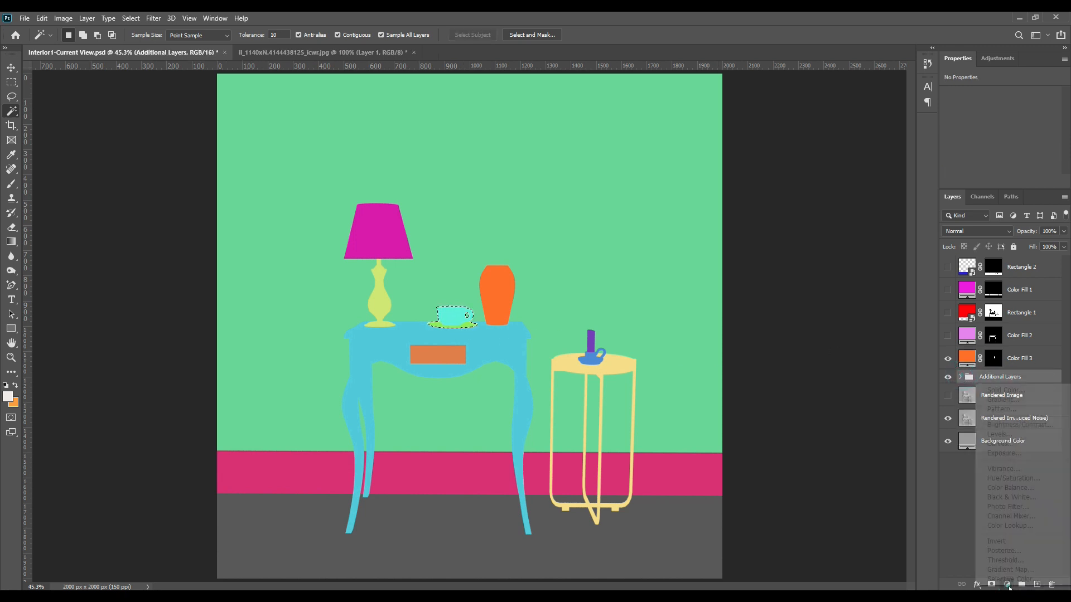
pyautogui.click(1004, 392)
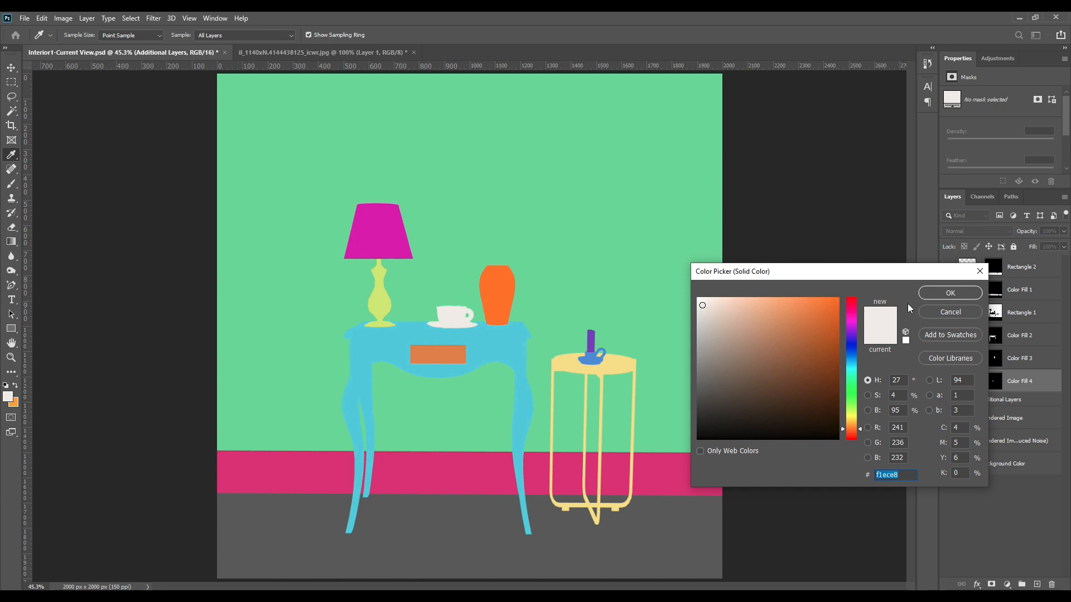
pyautogui.click(943, 291)
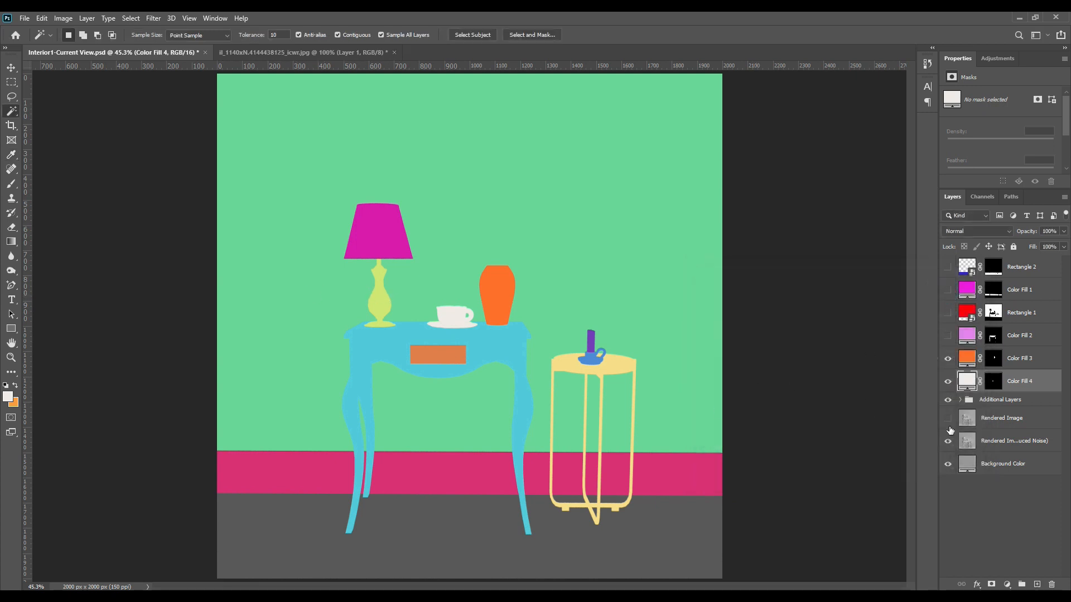
# Select the lamp base on Object Selection Masks and add a Solid Color fill layer in 555555 above the Additional Layers group
pyautogui.click(960, 399)
pyautogui.click(994, 441)
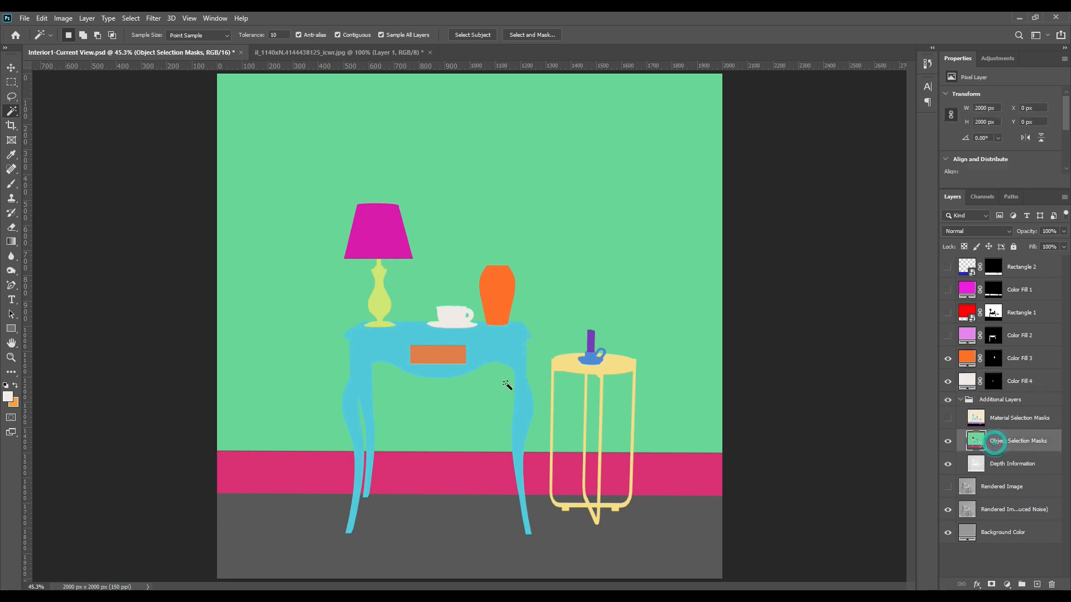
pyautogui.click(381, 303)
pyautogui.click(959, 399)
pyautogui.click(1007, 584)
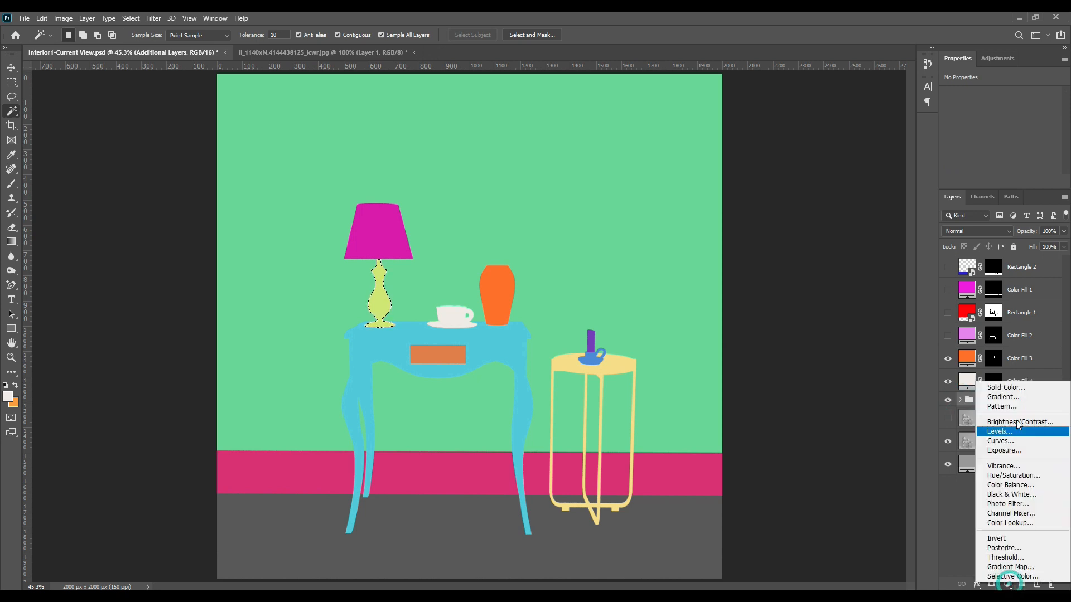
pyautogui.click(1004, 387)
pyautogui.moveTo(744, 351); pyautogui.dragTo(697, 395)
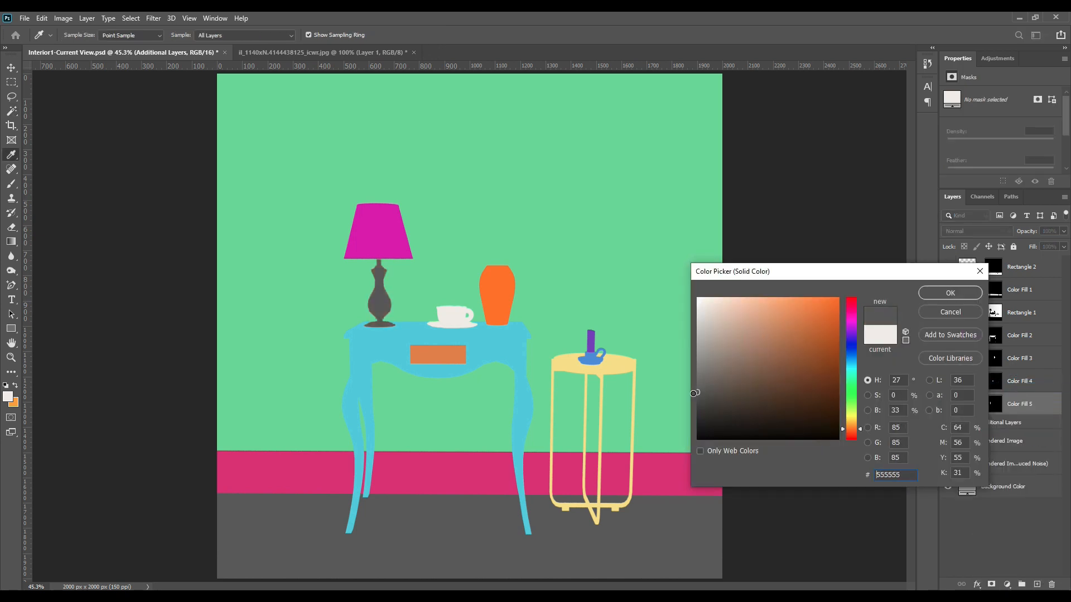
pyautogui.click(950, 291)
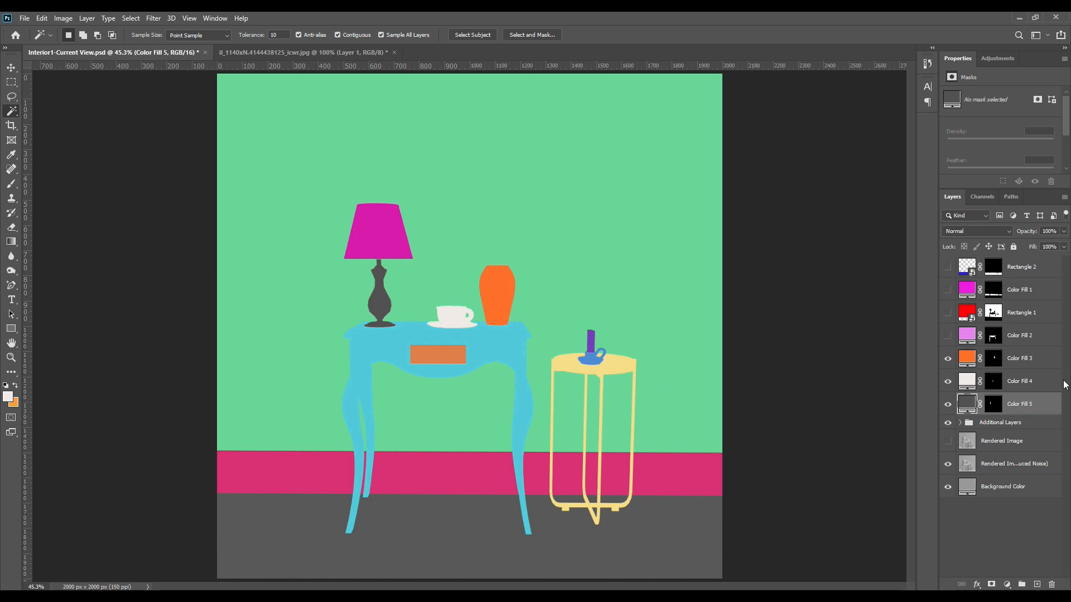
# Select the candle on Object Selection Masks and add a Solid Color fill layer in ff7100 above the Additional Layers group
pyautogui.click(959, 424)
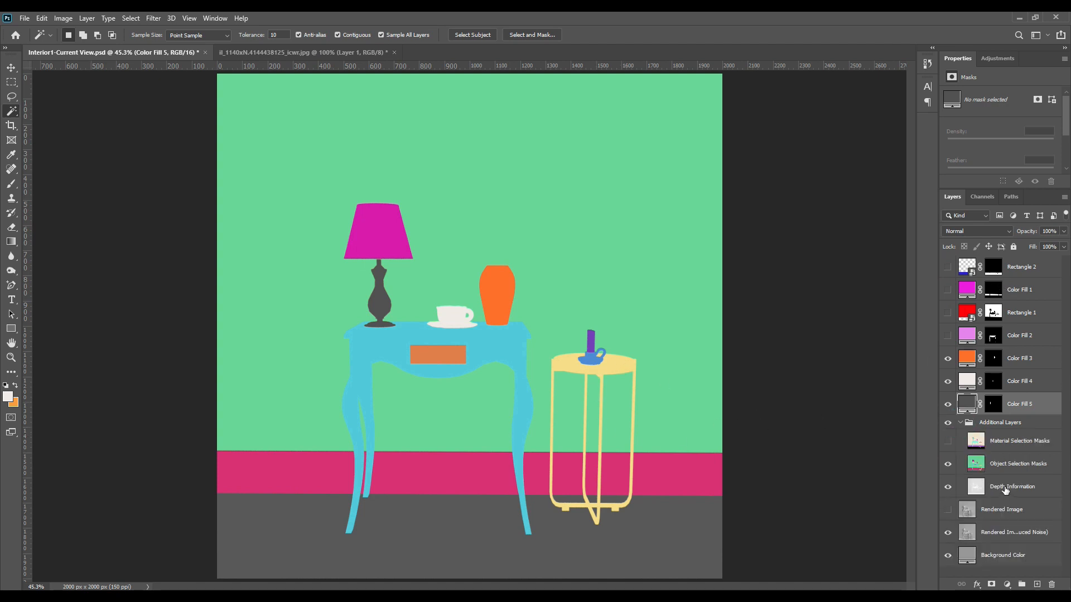
pyautogui.click(1005, 463)
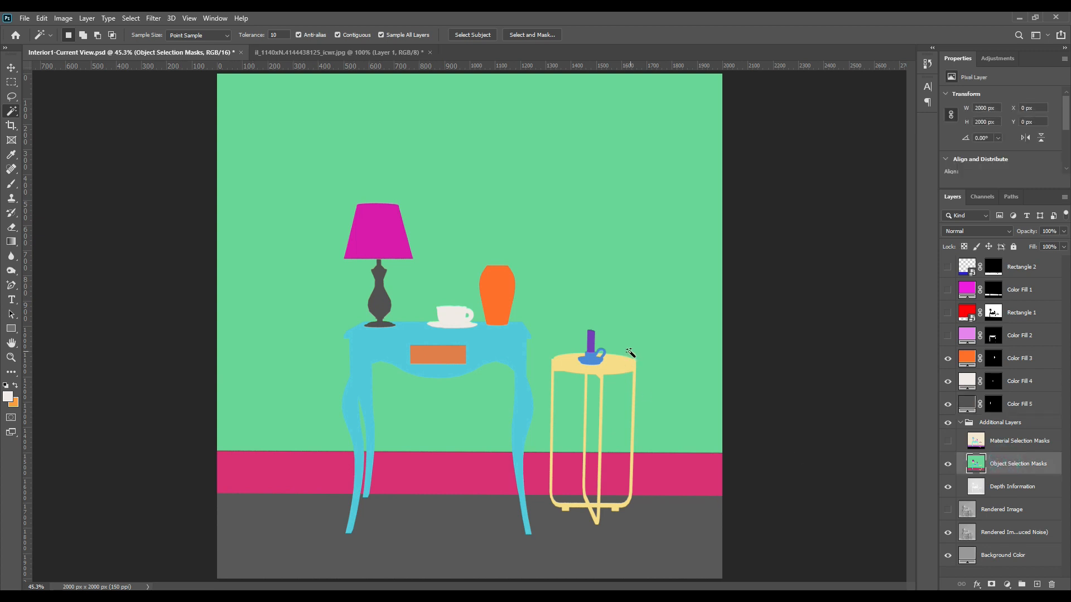
pyautogui.click(591, 338)
pyautogui.keyDown('shift'); pyautogui.click(594, 360); pyautogui.keyUp('shift')
pyautogui.click(960, 422)
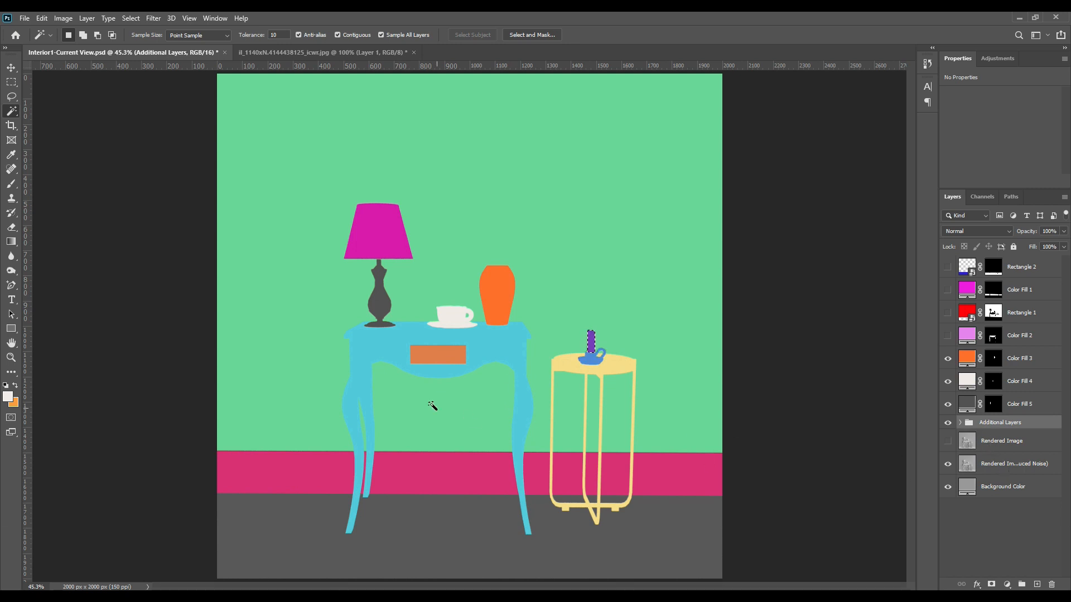
pyautogui.click(1006, 584)
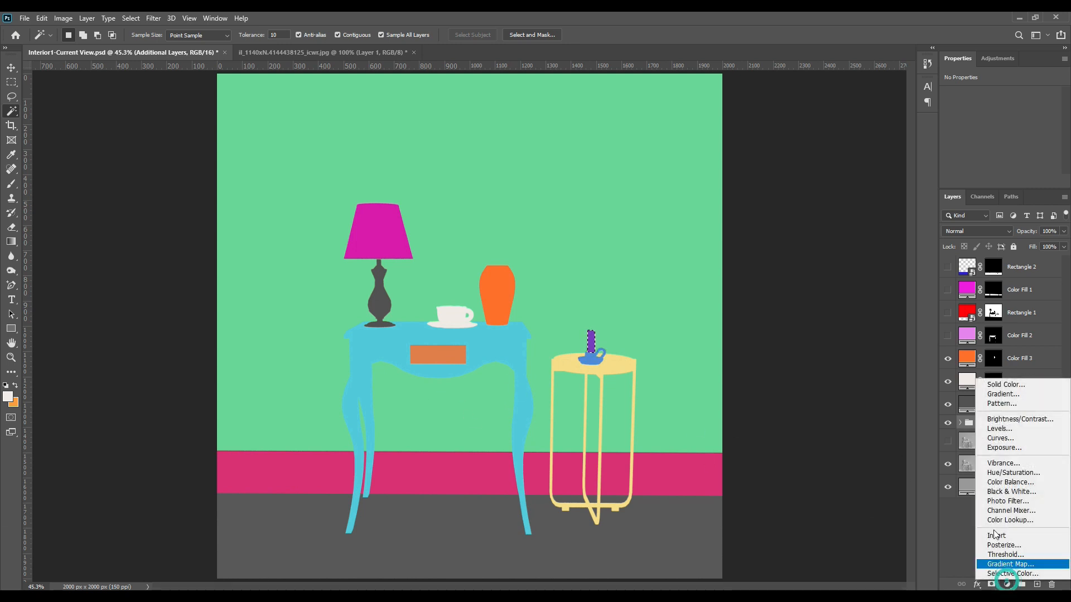
pyautogui.click(1008, 383)
pyautogui.moveTo(821, 334); pyautogui.dragTo(825, 299)
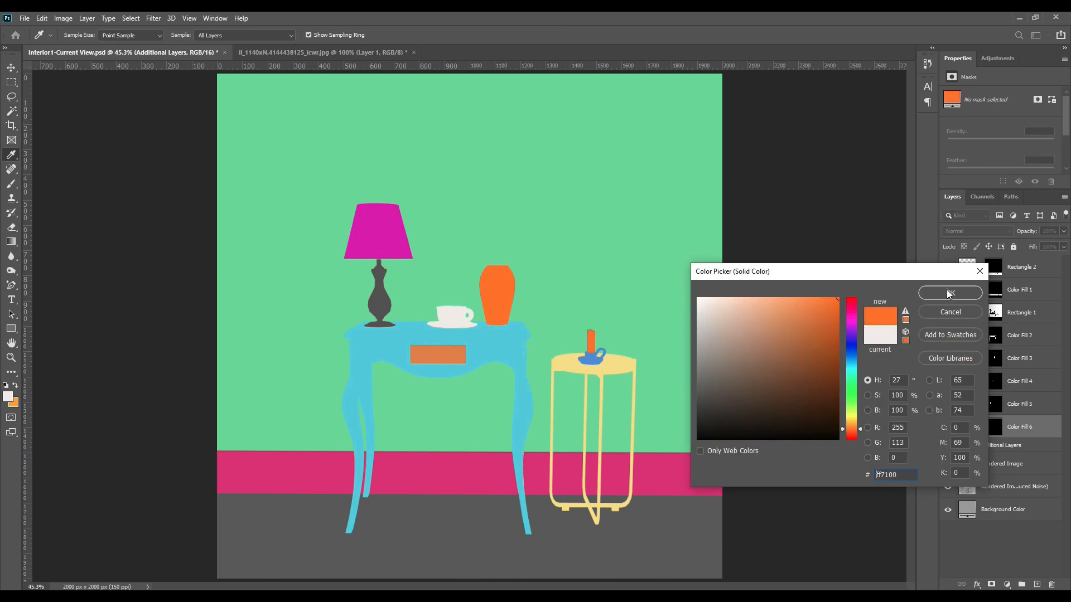
pyautogui.click(949, 293)
# Select the candle holder on Object Selection Masks and add a Solid Color fill layer in ff7608 above the Additional Layers group
pyautogui.click(960, 445)
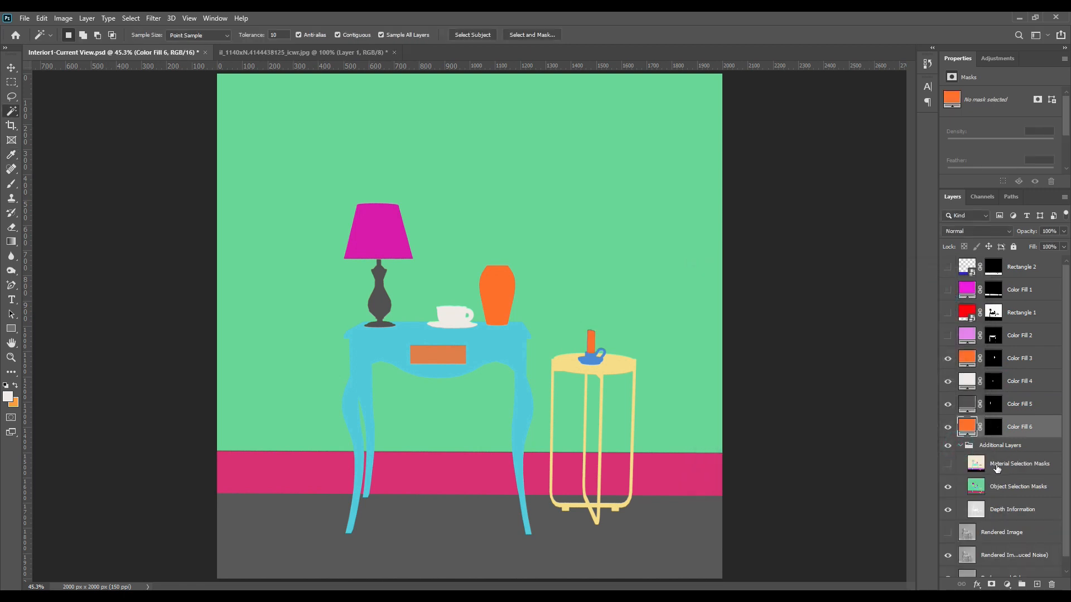
pyautogui.click(1001, 486)
pyautogui.click(593, 359)
pyautogui.click(960, 446)
pyautogui.click(1010, 446)
pyautogui.click(1007, 585)
pyautogui.click(1006, 389)
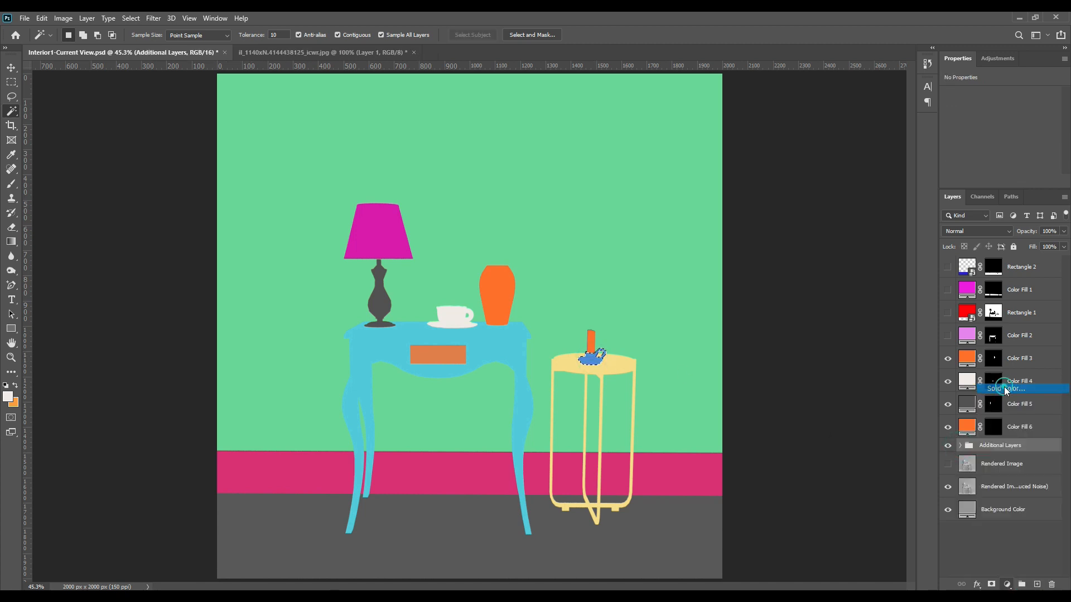
pyautogui.hotkey('ctrl', 'v')
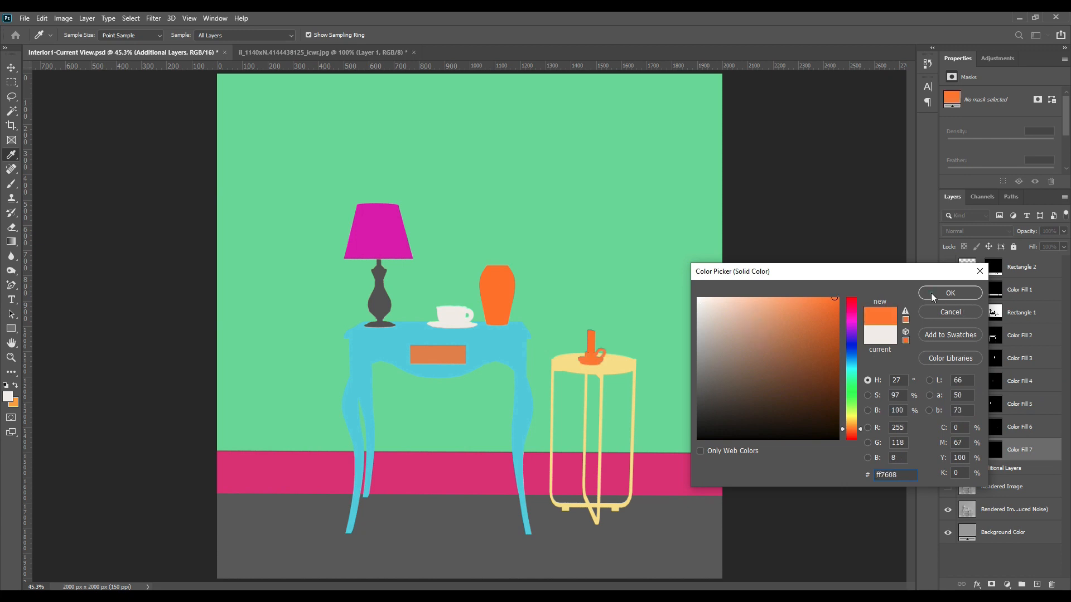
pyautogui.click(931, 293)
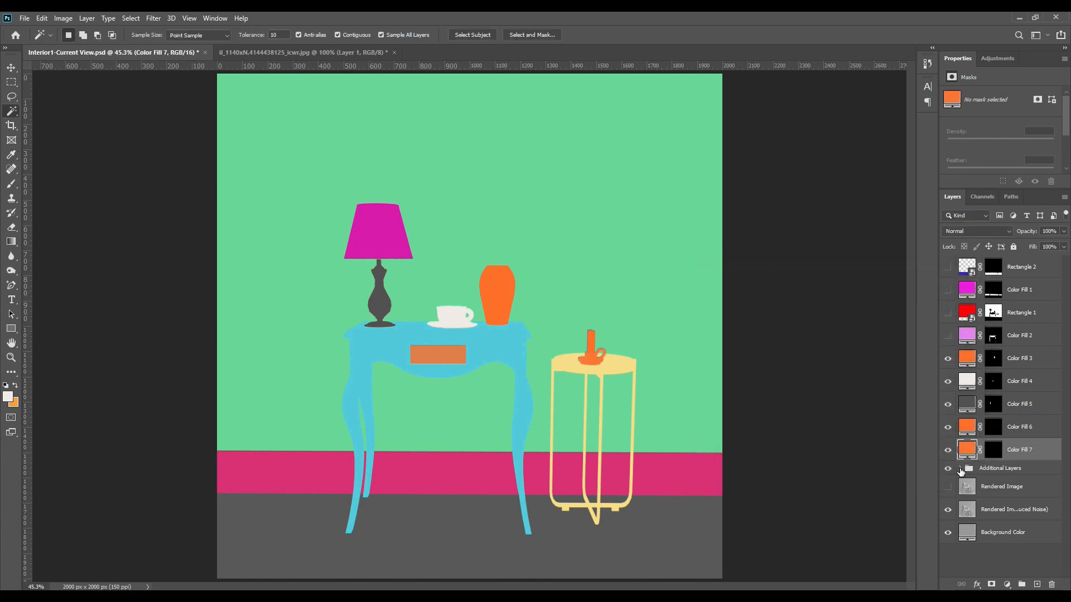
# Expand the Additional Layers group, hide Object Selection Masks and show Material Selection Masks instead
pyautogui.click(960, 468)
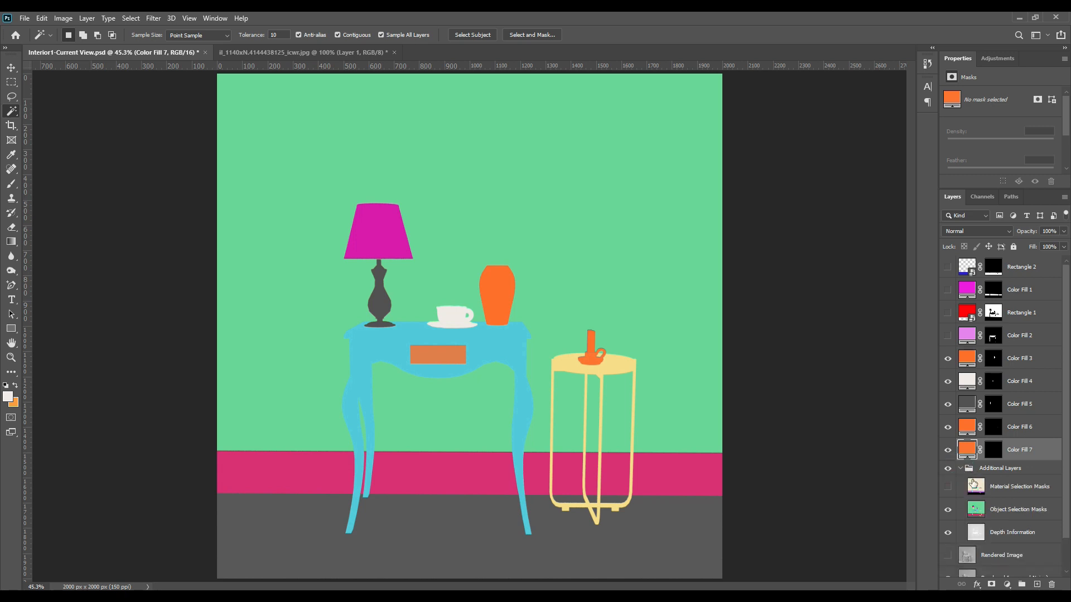
pyautogui.click(948, 509)
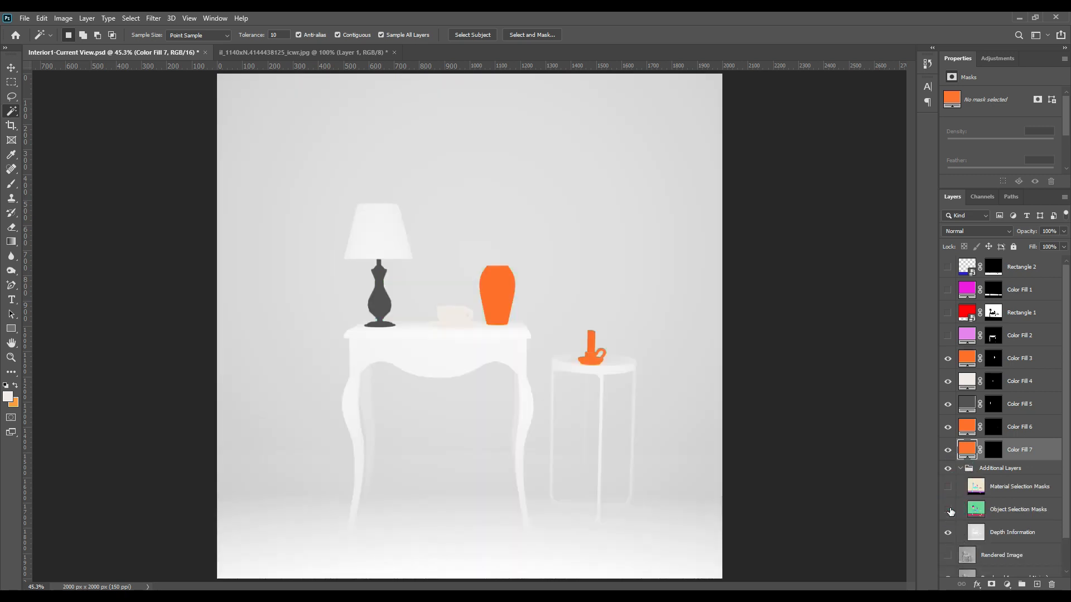
pyautogui.click(946, 487)
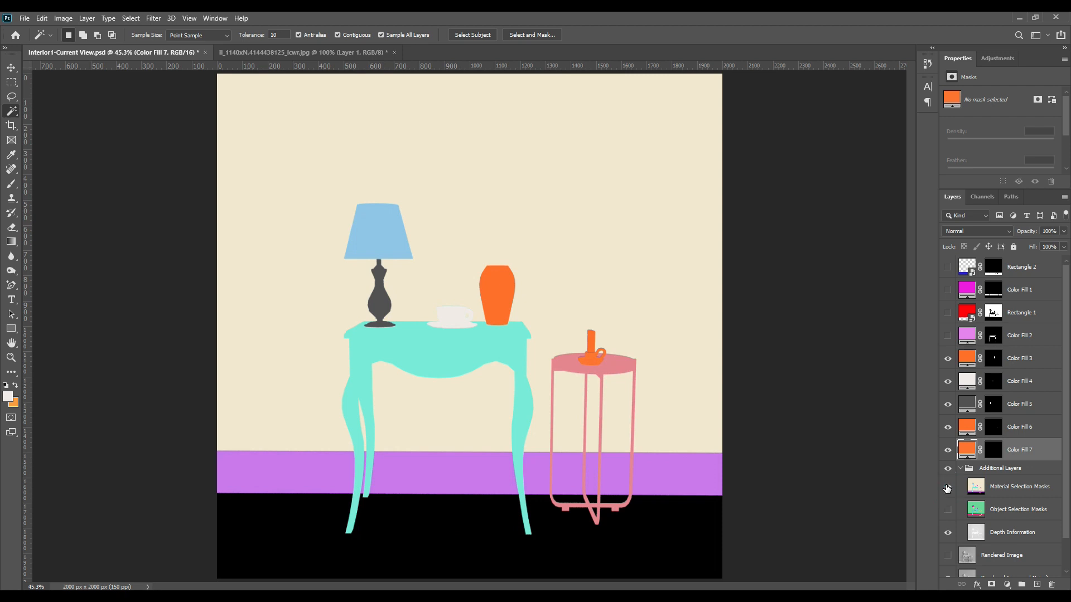
pyautogui.click(947, 488)
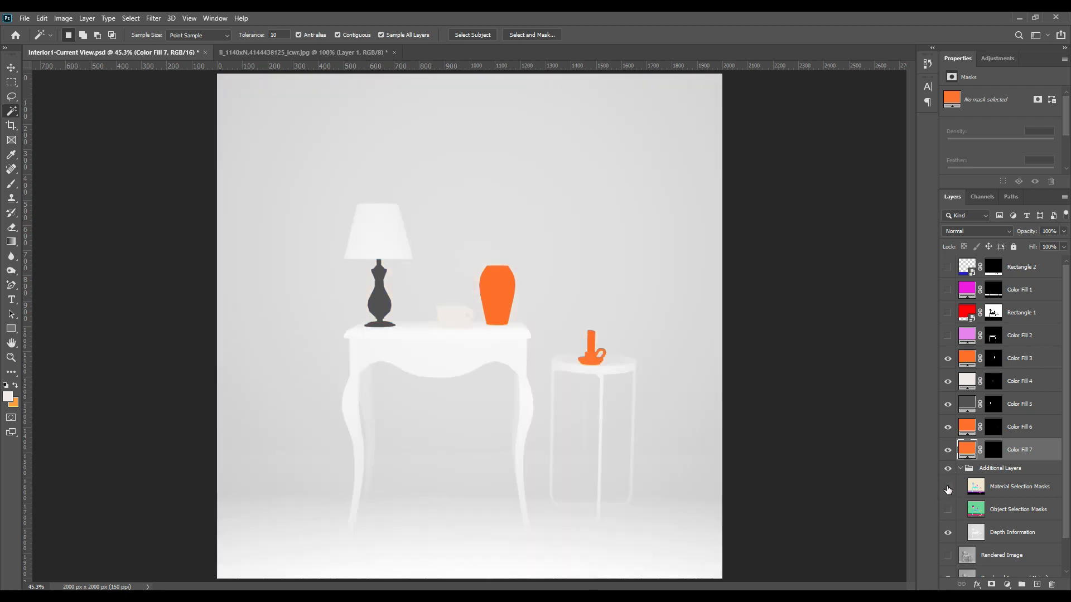
pyautogui.click(948, 488)
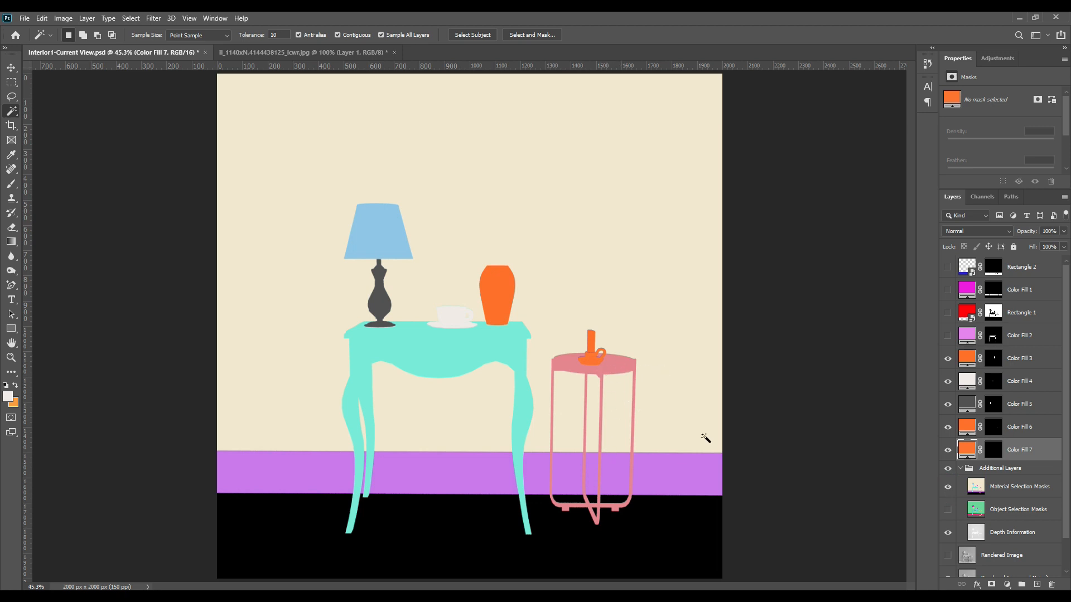
# Select the round side table on Material Selection Masks and add a Solid Color fill layer in 0926d5 above the Additional Layers group
pyautogui.click(1018, 488)
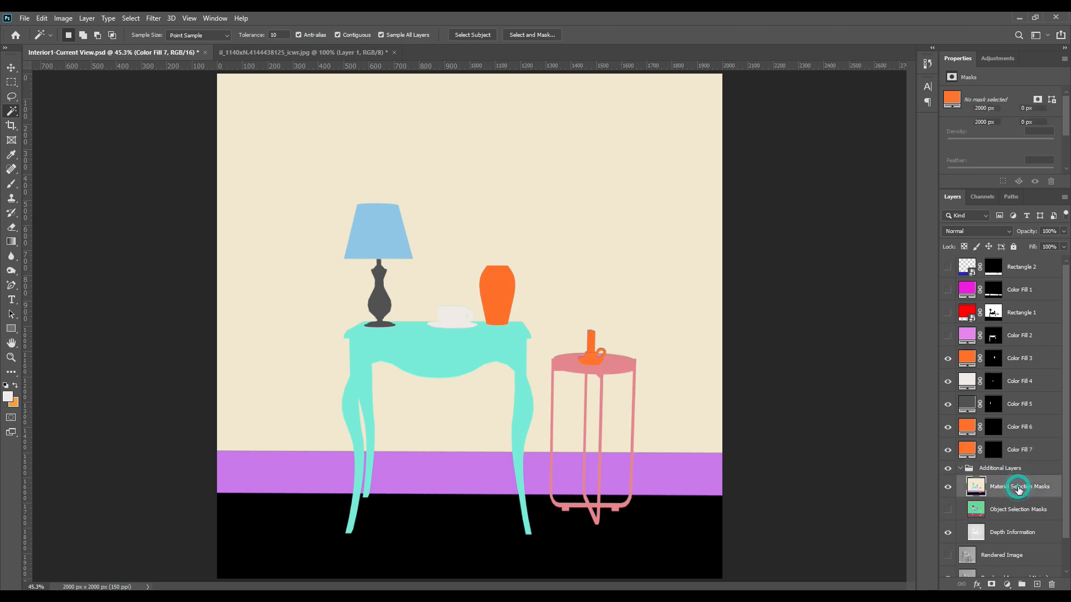
pyautogui.click(621, 365)
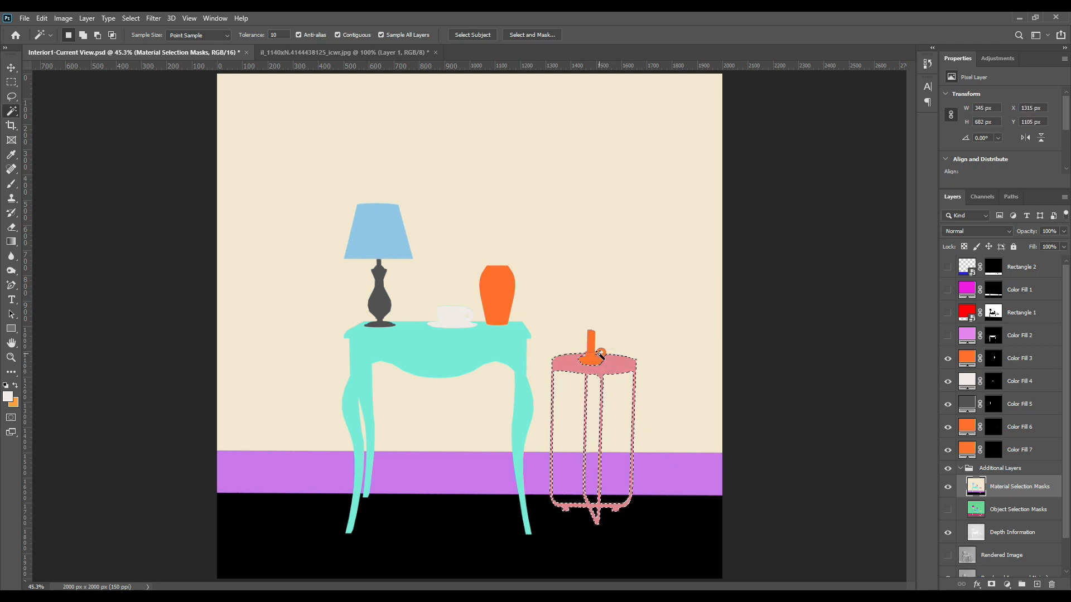
pyautogui.keyDown('shift'); pyautogui.click(600, 354); pyautogui.keyUp('shift')
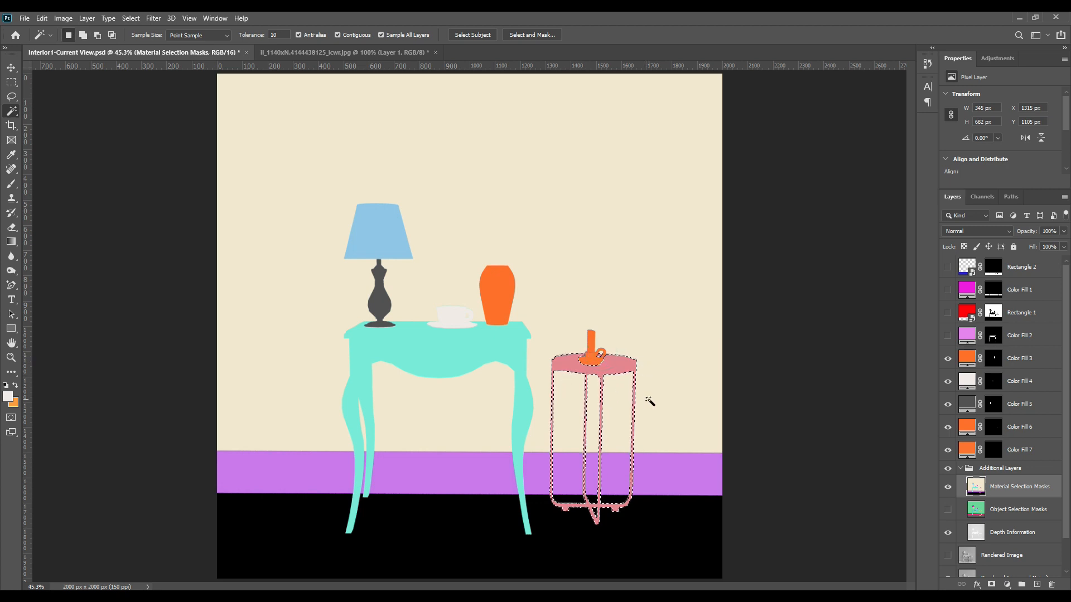
pyautogui.click(960, 468)
pyautogui.click(1001, 468)
pyautogui.click(1022, 585)
pyautogui.click(999, 386)
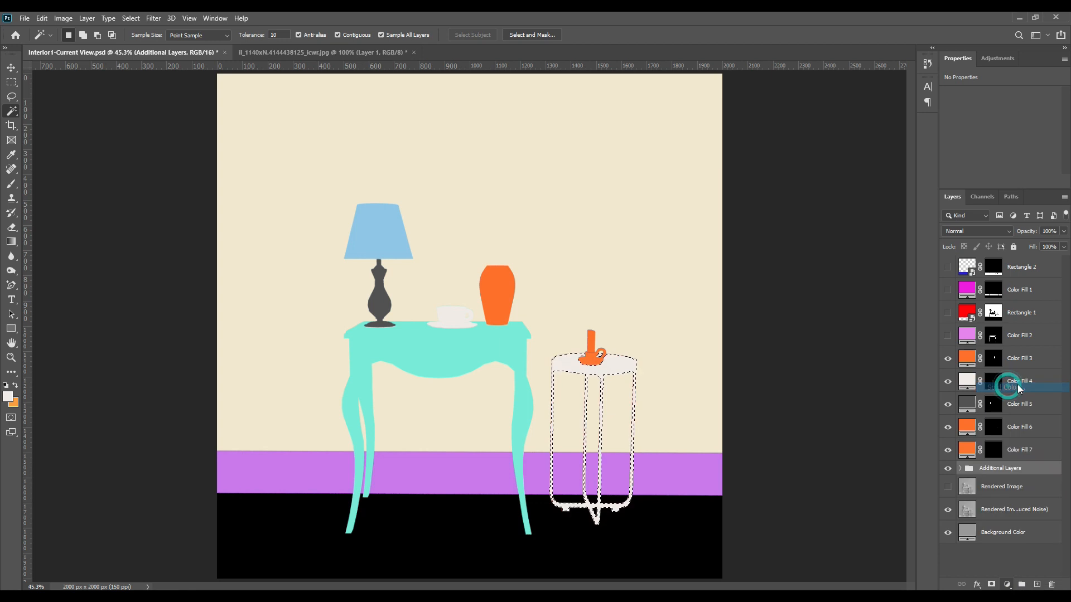
pyautogui.moveTo(817, 388); pyautogui.dragTo(839, 416)
pyautogui.click(855, 348)
pyautogui.click(827, 349)
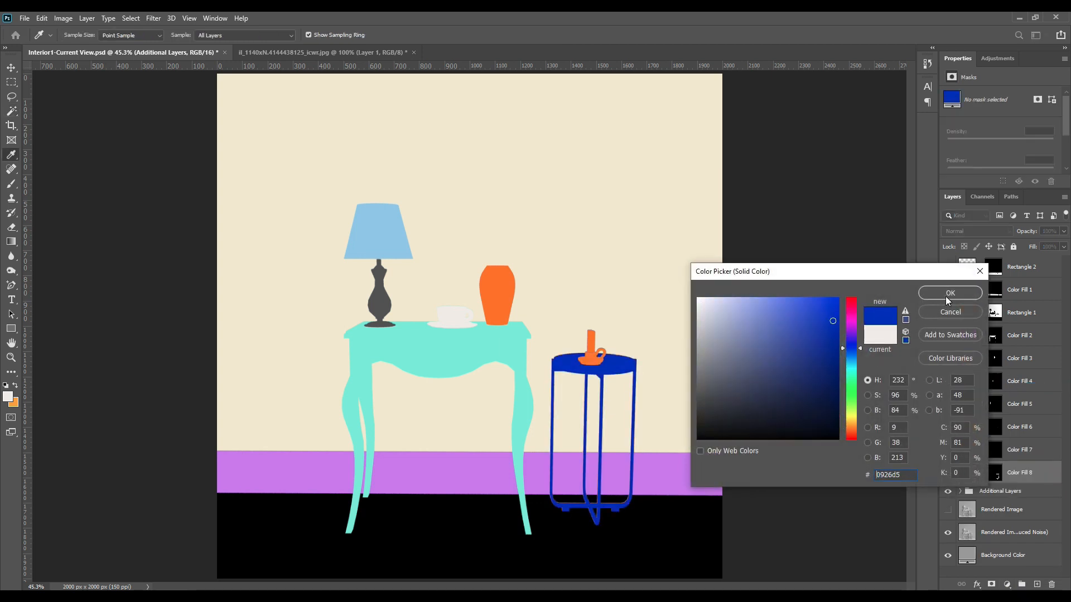
pyautogui.click(948, 295)
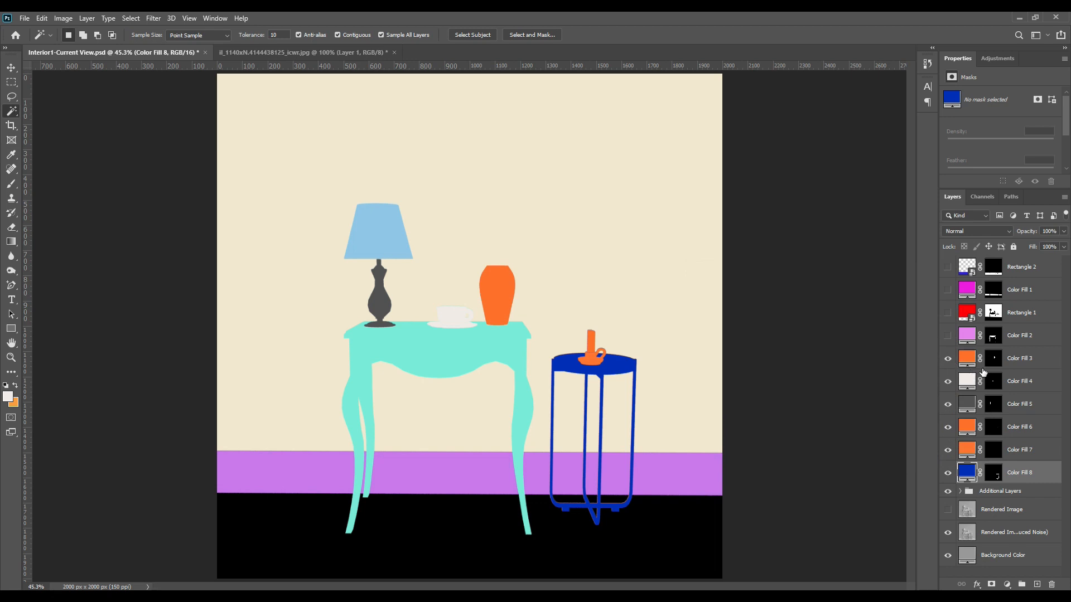
# Hide the collapsed Additional Layers group and show the Color Fill 2, Rectangle 1, Color Fill 1 and Rectangle 2 layers
pyautogui.click(959, 493)
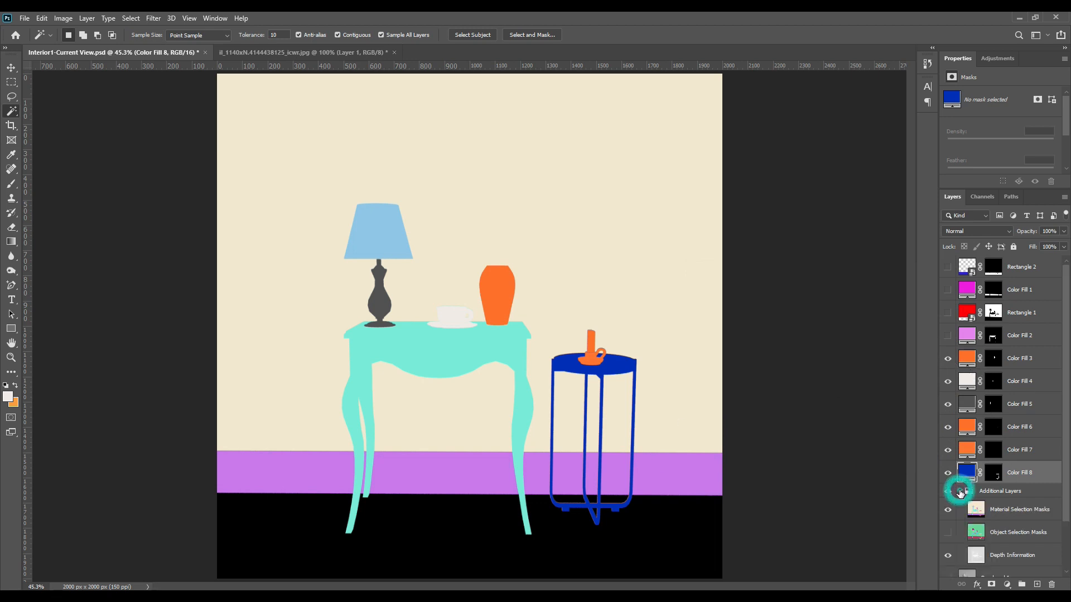
pyautogui.click(960, 492)
pyautogui.click(947, 492)
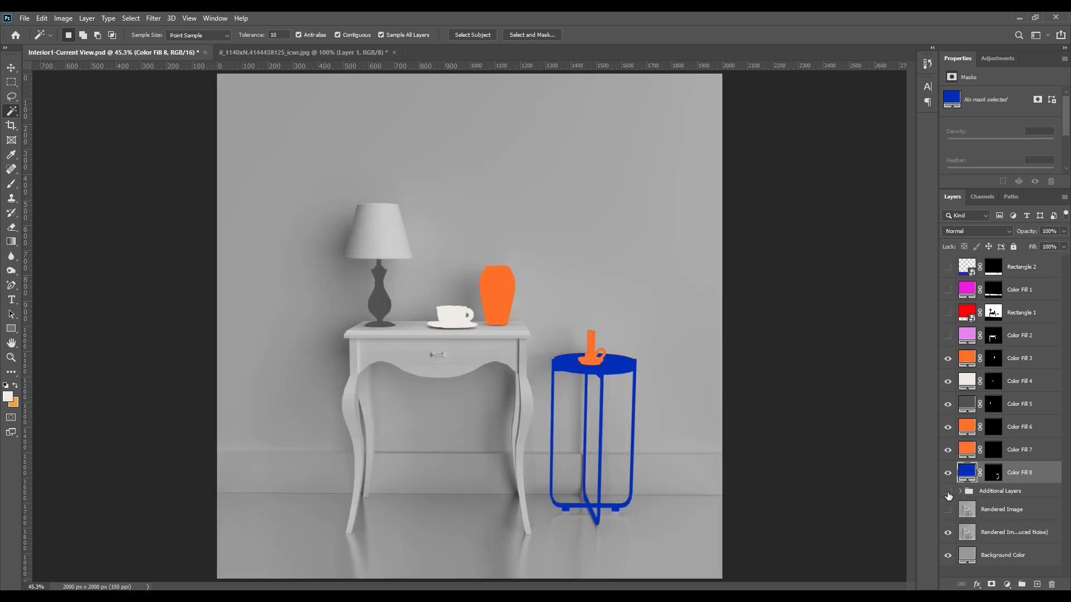
pyautogui.moveTo(949, 337); pyautogui.dragTo(954, 272)
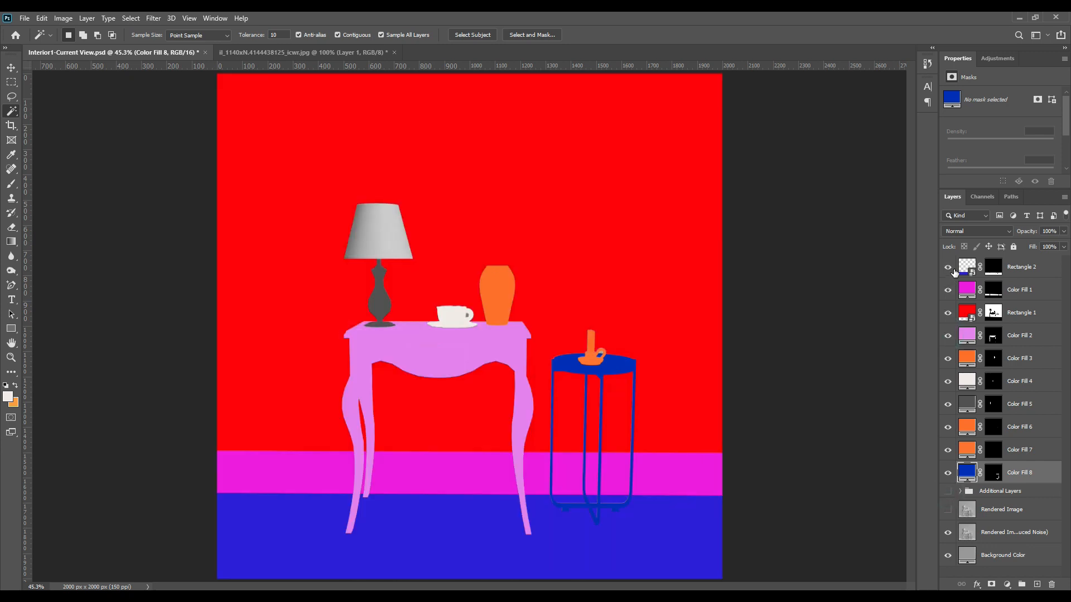
# Change the cup and saucer's Color Fill 4 layer to bright green 2aff00
pyautogui.doubleClick(971, 381)
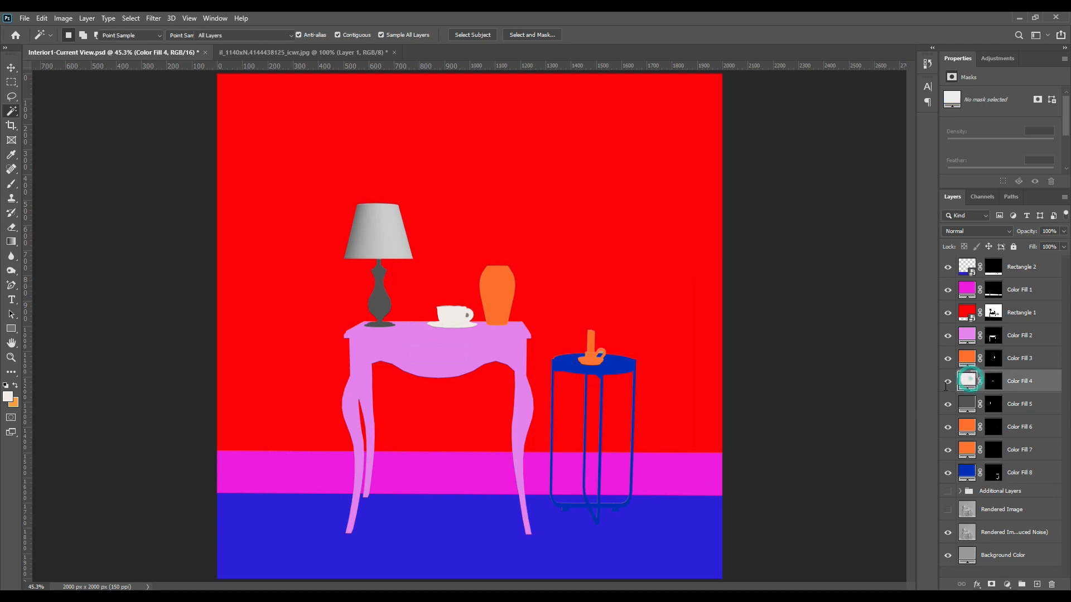
pyautogui.write('de00ff')
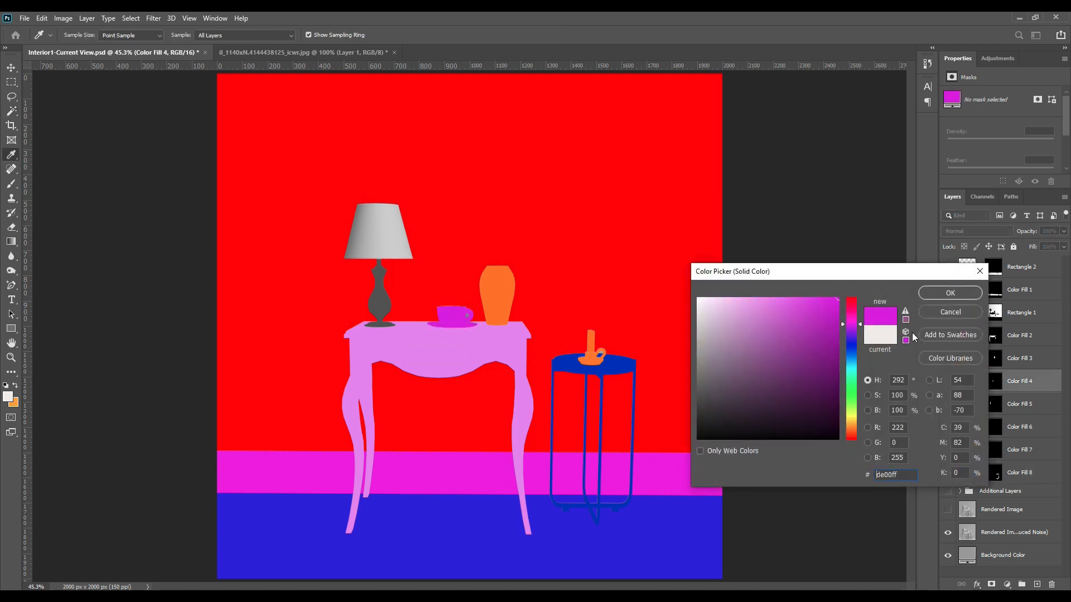
pyautogui.moveTo(855, 423); pyautogui.dragTo(852, 396)
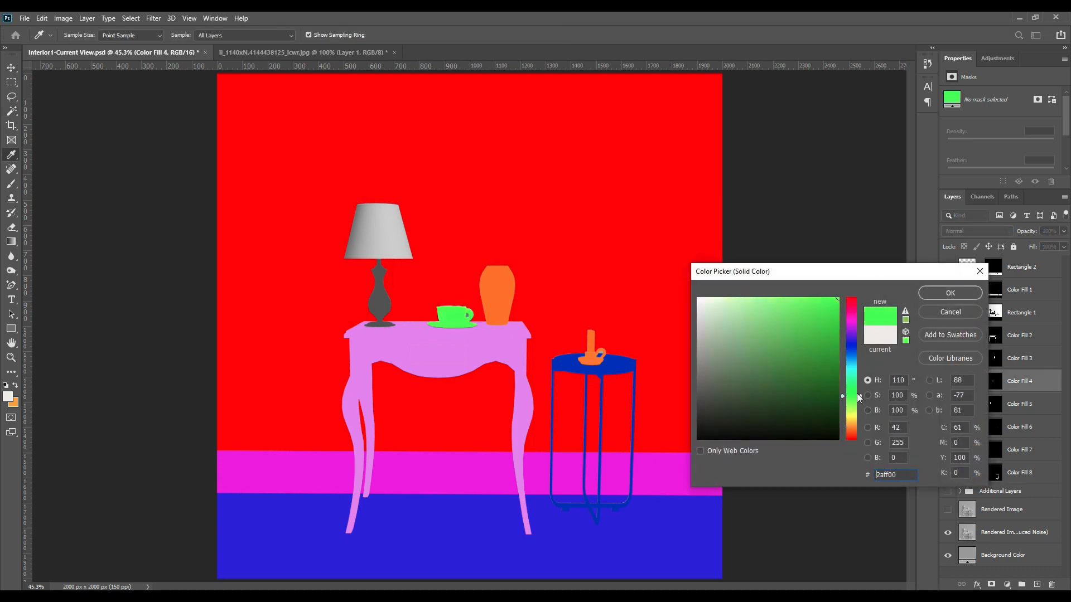
pyautogui.click(945, 296)
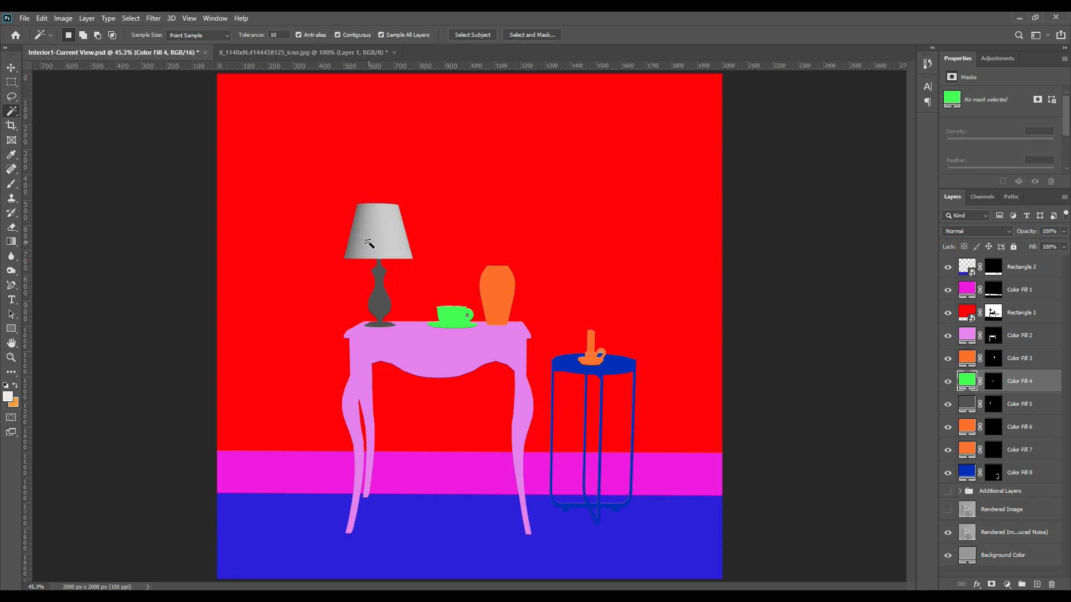
# Draw a rectangle shape of about 297 by 288 px over the lampshade and move its layer above Rectangle 2
pyautogui.click(11, 329)
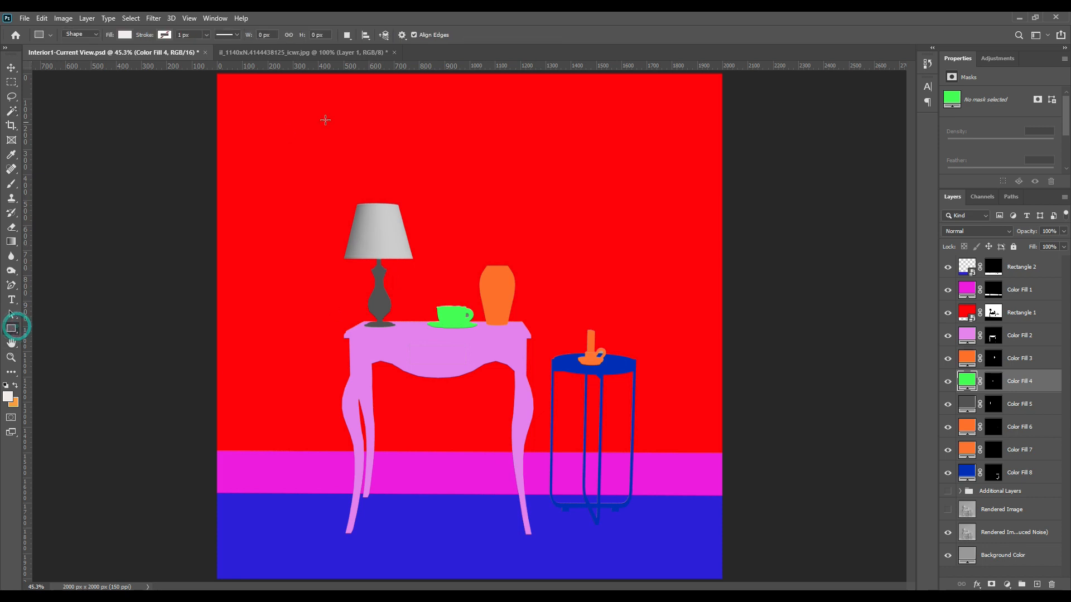
pyautogui.moveTo(344, 179); pyautogui.dragTo(417, 249)
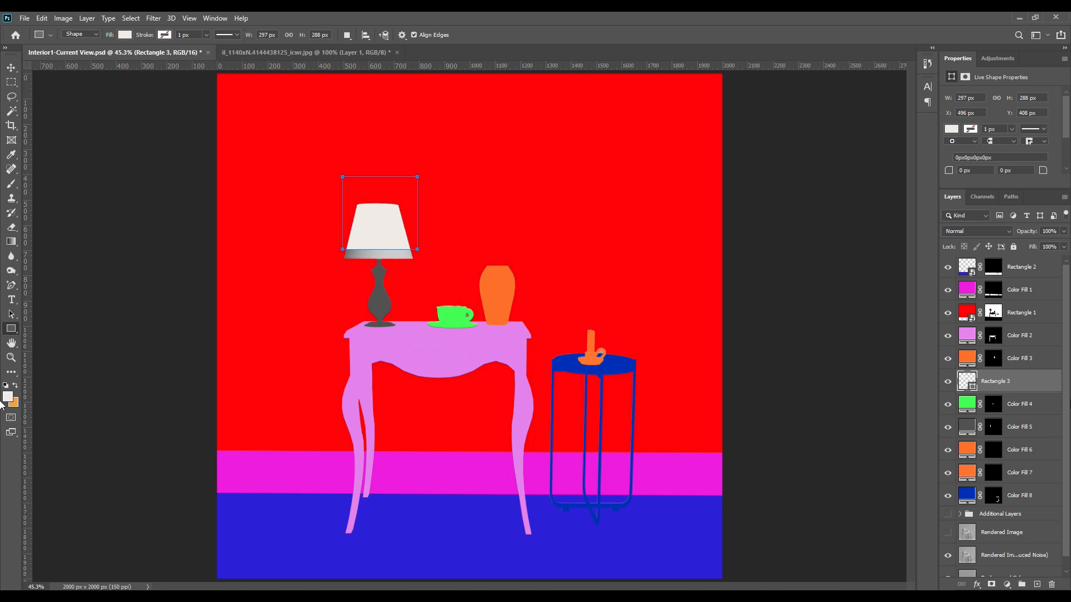
pyautogui.moveTo(1015, 396); pyautogui.dragTo(1018, 260)
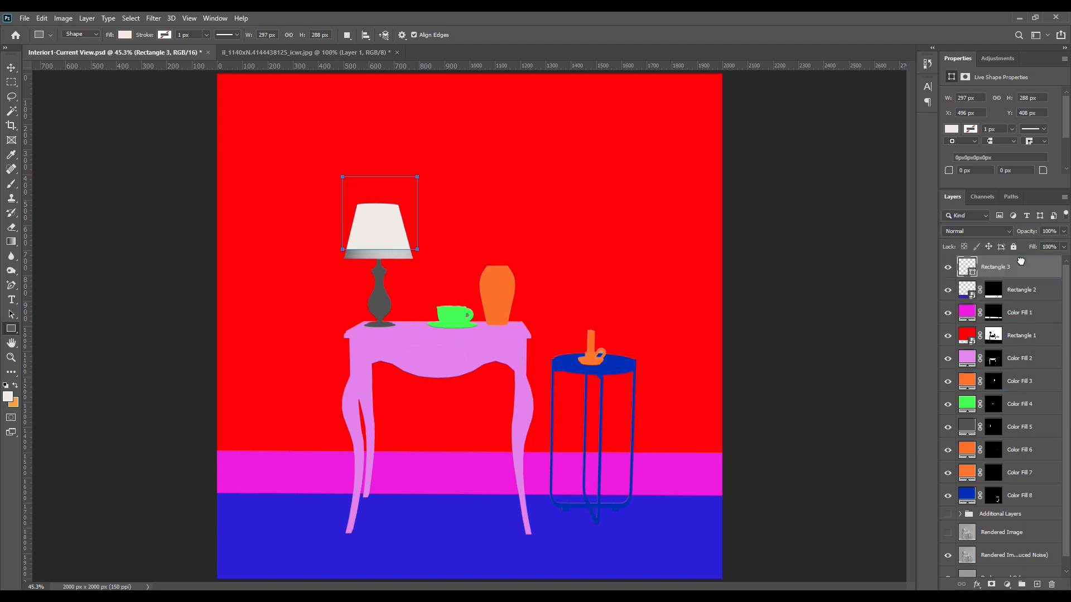
# Set the lampshade rectangle's fill colour to yellow eaff00
pyautogui.doubleClick(969, 266)
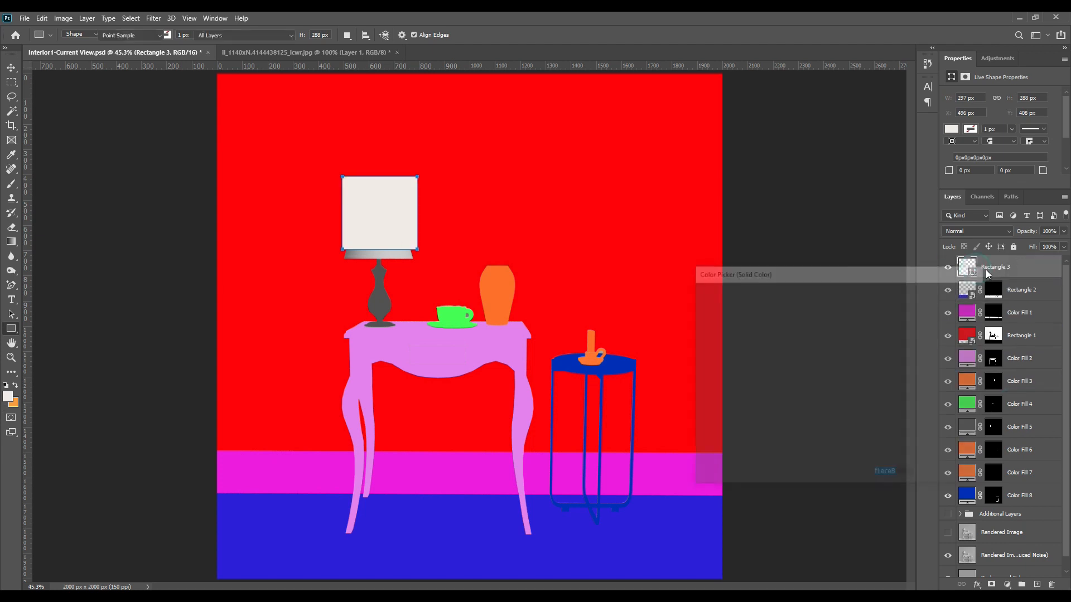
pyautogui.moveTo(852, 420); pyautogui.dragTo(853, 415)
pyautogui.moveTo(805, 307); pyautogui.dragTo(841, 295)
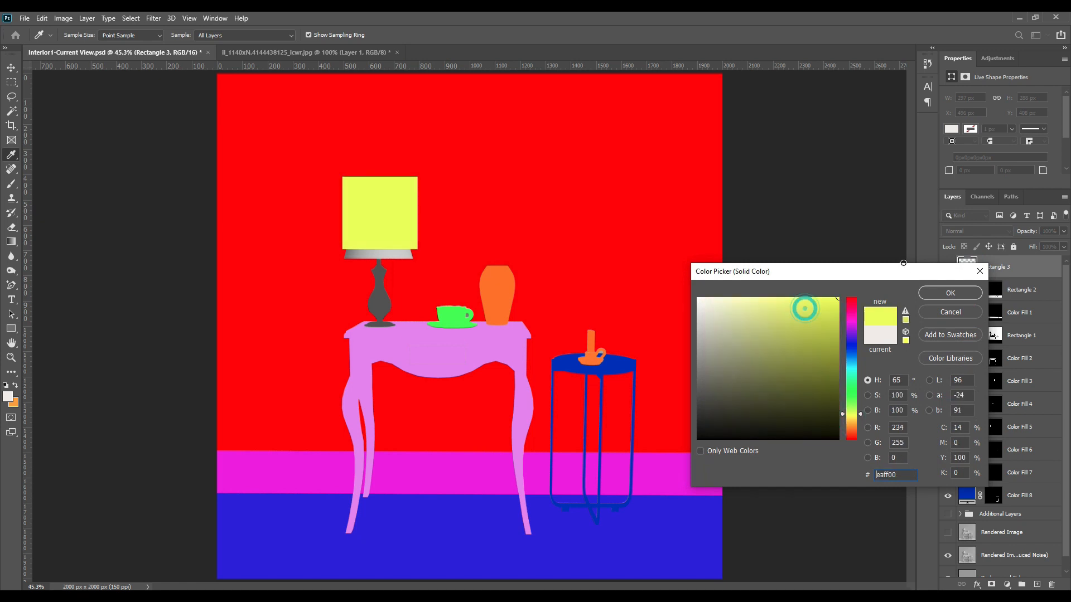
pyautogui.click(966, 288)
# Convert the Rectangle 3 layer to a Smart Object and lower its opacity to 58%
pyautogui.rightClick(1018, 265)
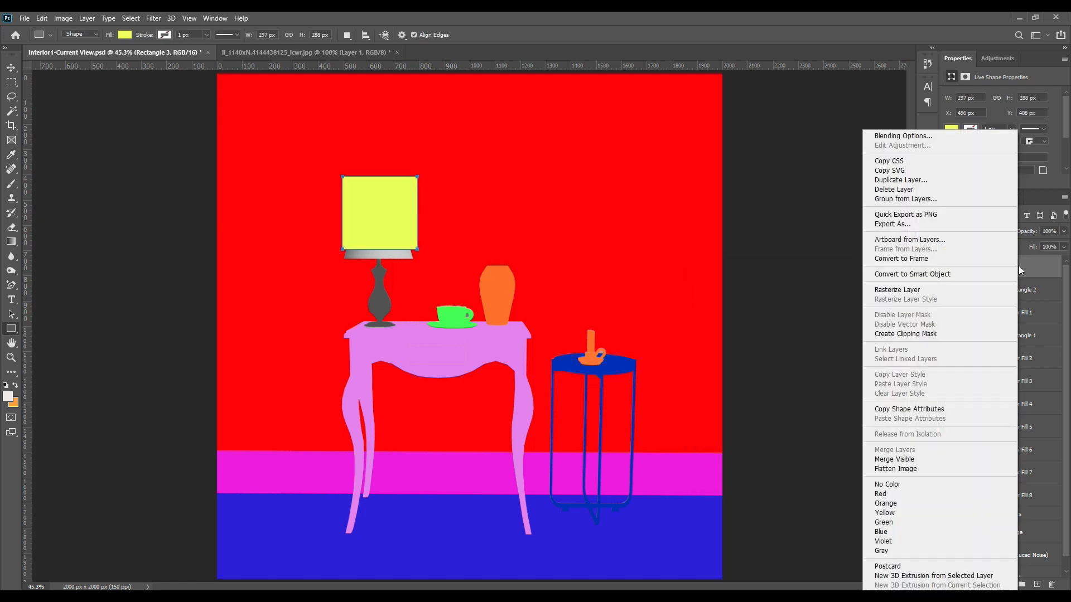
pyautogui.click(941, 275)
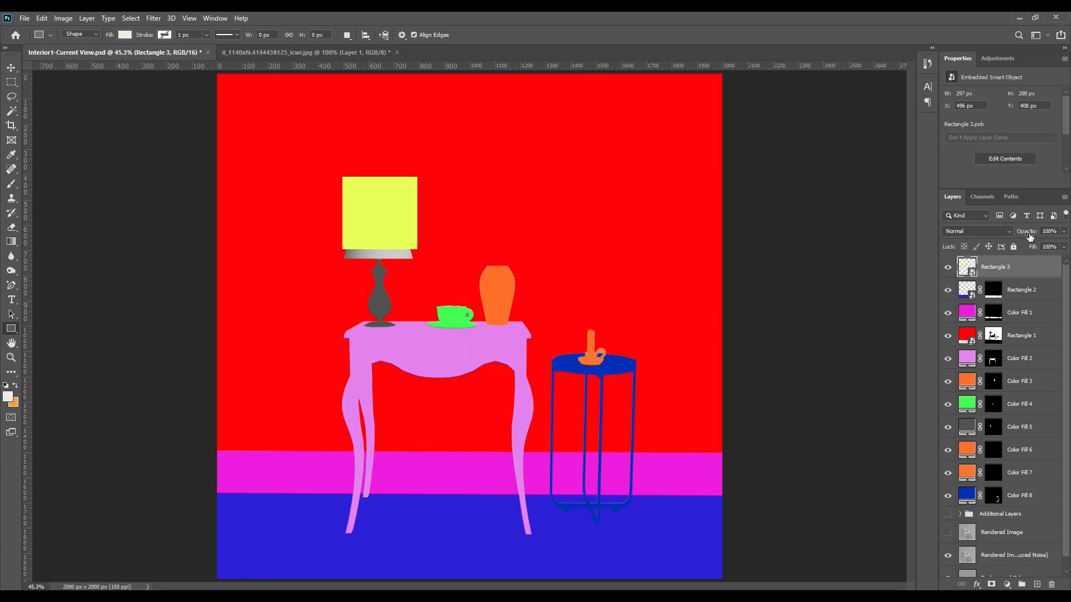
pyautogui.moveTo(1030, 236); pyautogui.dragTo(1006, 239)
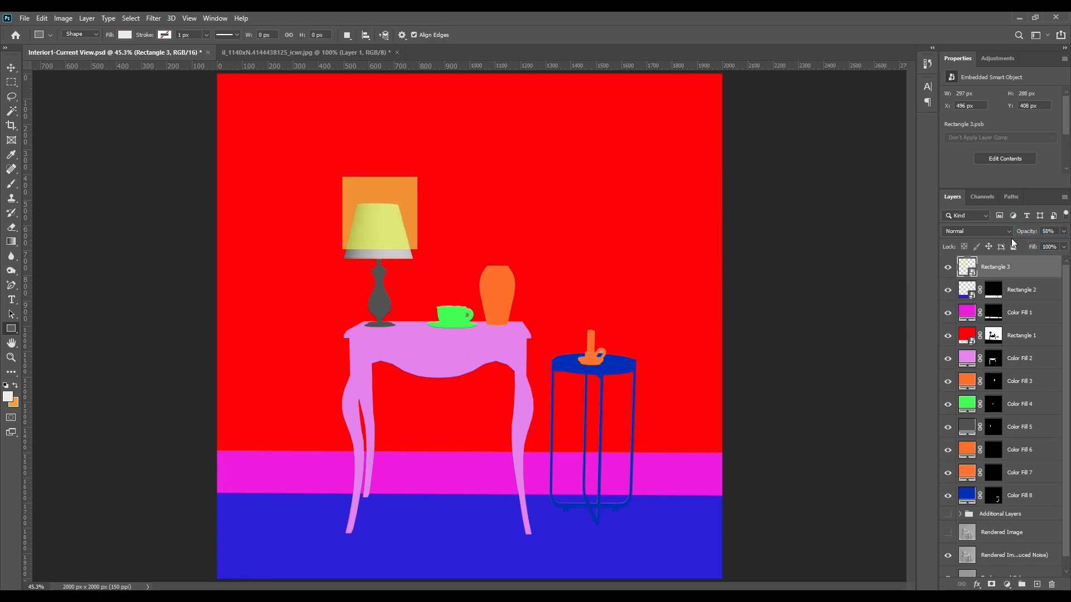
# Move the yellow rectangle down over the whole lampshade and scale it to about 96.6%
pyautogui.hotkey('ctrl', 't')
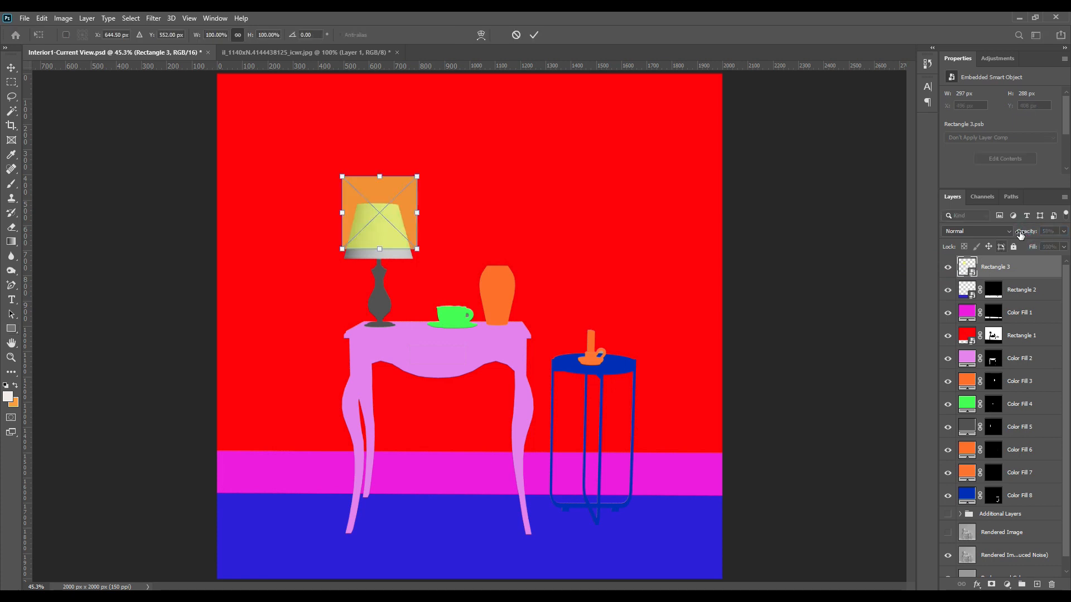
pyautogui.moveTo(396, 201); pyautogui.dragTo(393, 225)
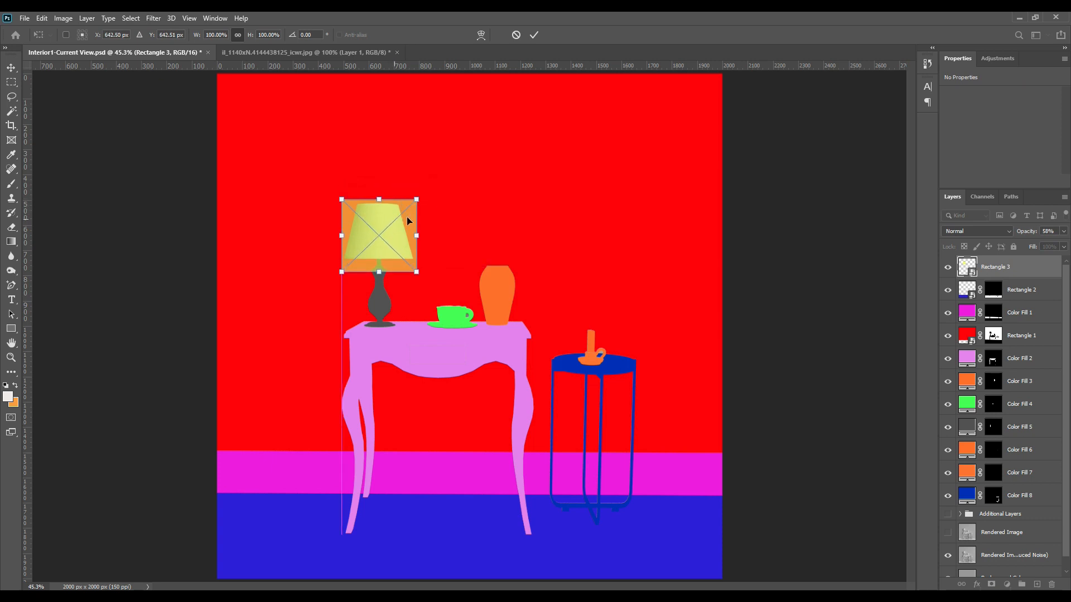
pyautogui.moveTo(416, 271); pyautogui.dragTo(416, 272)
pyautogui.moveTo(341, 276); pyautogui.dragTo(342, 275)
# Warp the yellow rectangle with the Arc style at a bend of about -23.6% to follow the lampshade's curve
pyautogui.rightClick(379, 220)
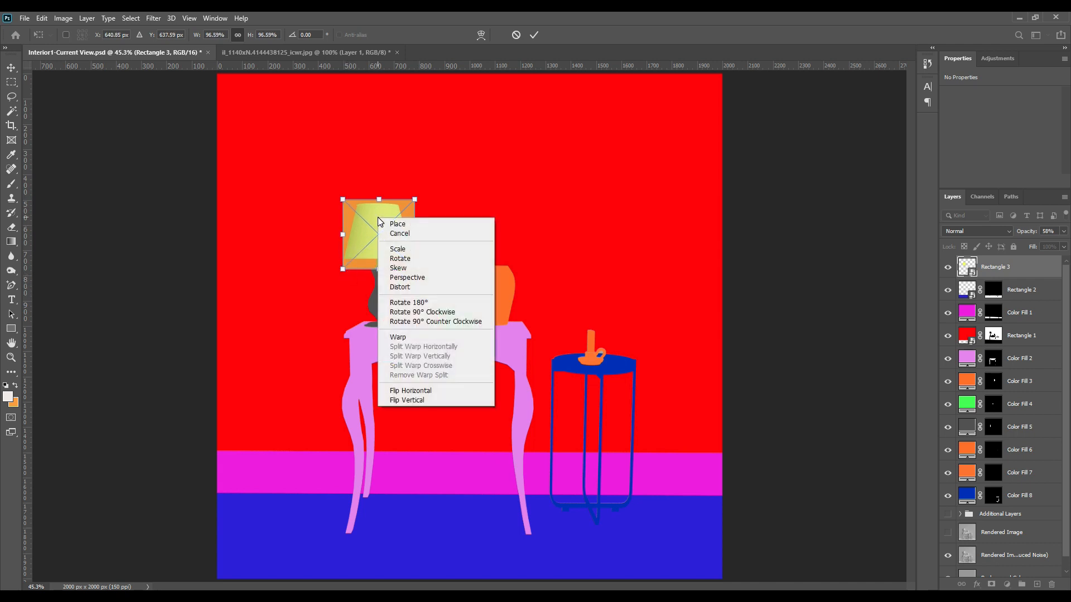
pyautogui.click(420, 336)
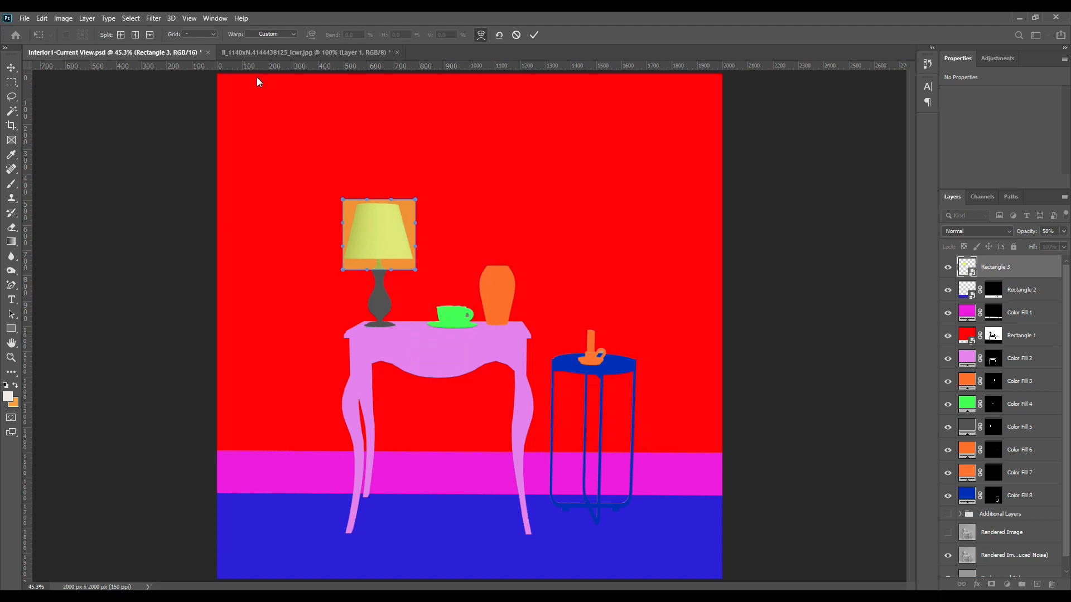
pyautogui.click(282, 34)
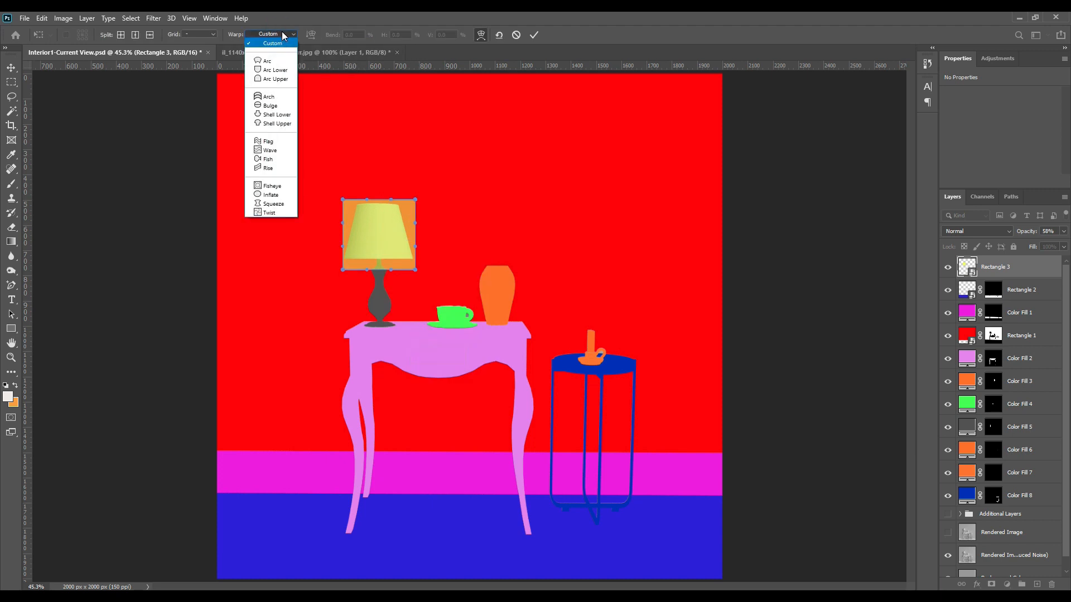
pyautogui.click(277, 63)
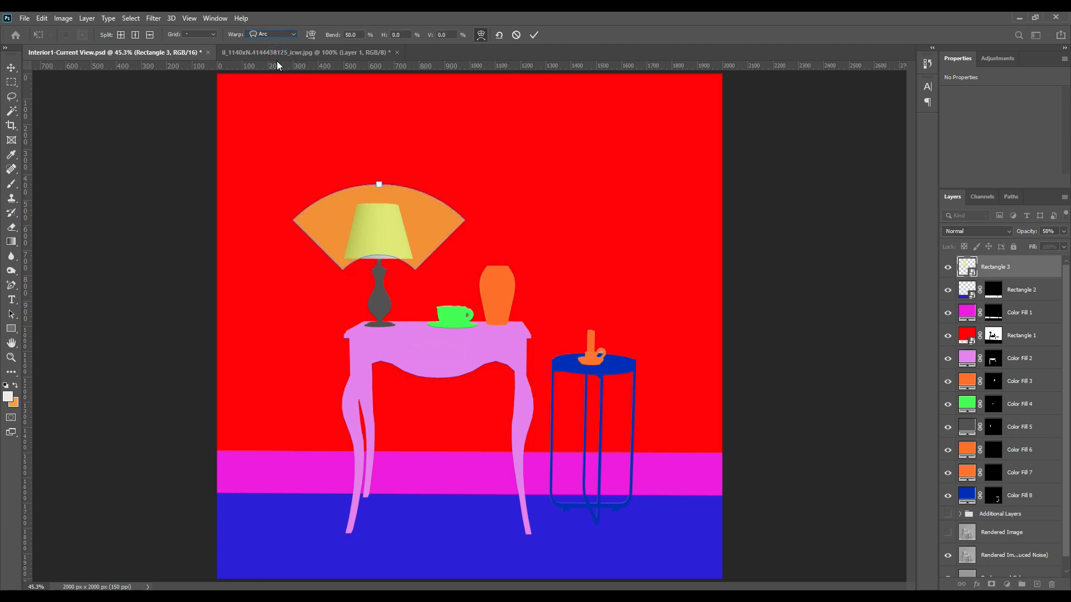
pyautogui.moveTo(378, 179); pyautogui.dragTo(373, 209)
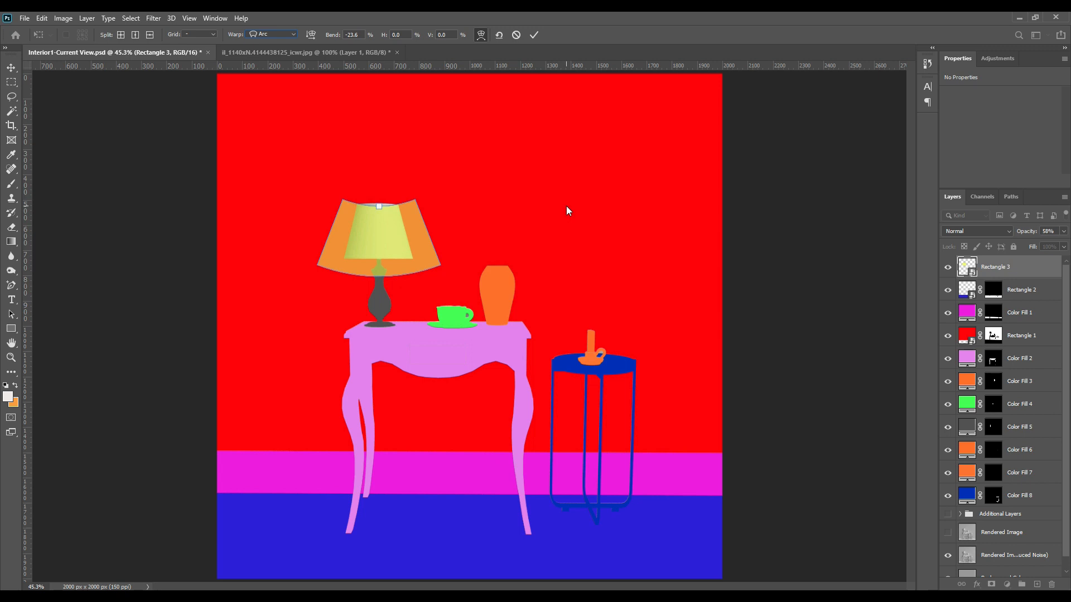
pyautogui.click(534, 35)
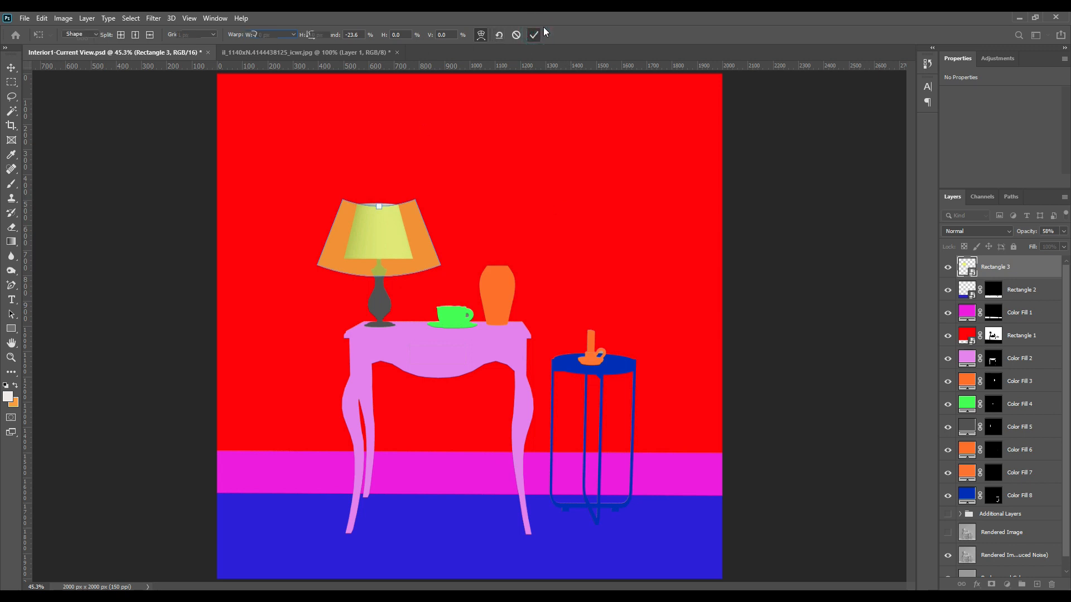
# Narrow the warped rectangle to about 83.5% width and shift it slightly up so it stays centred over the lampshade
pyautogui.click(11, 67)
pyautogui.hotkey('ctrl', 't')
pyautogui.moveTo(380, 242); pyautogui.dragTo(433, 232)
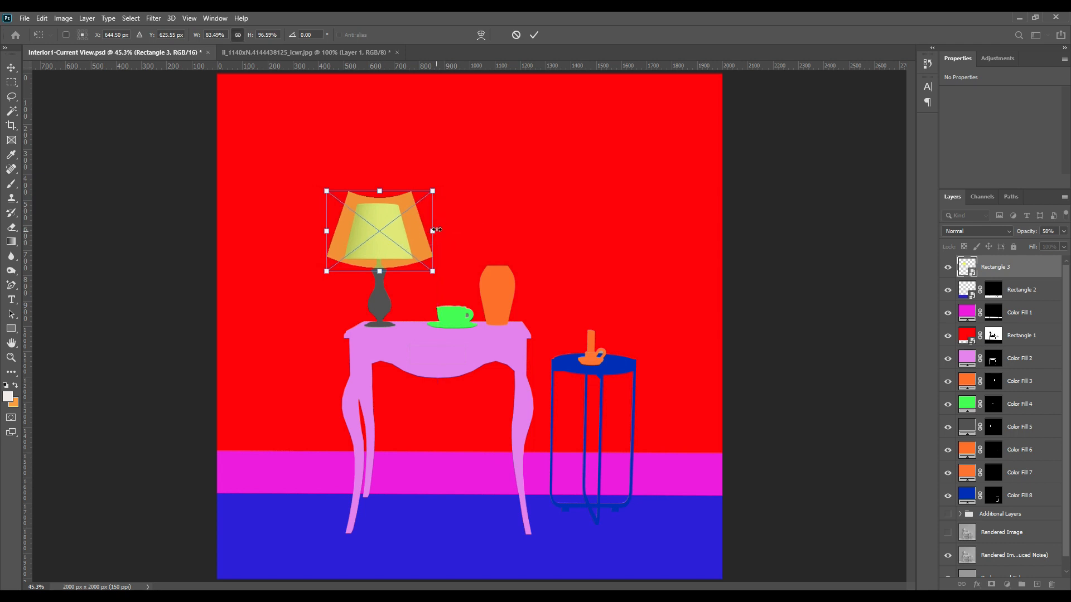
pyautogui.click(532, 35)
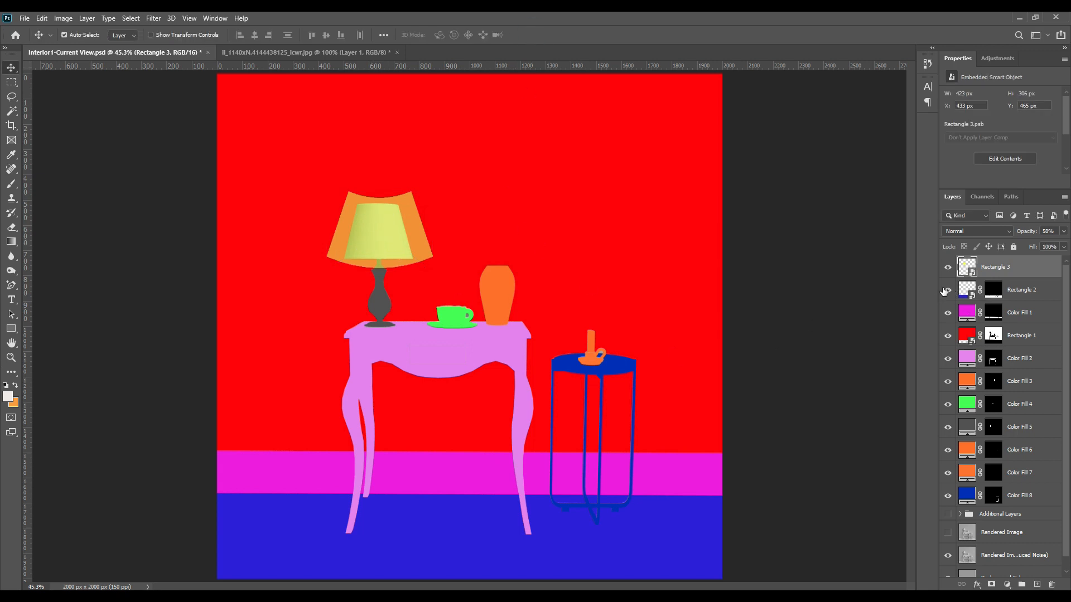
# Hide all the colour layers including Rectangle 3, show and expand the Additional Layers group, and make Material Selection Masks the active layer
pyautogui.moveTo(947, 289); pyautogui.dragTo(945, 493)
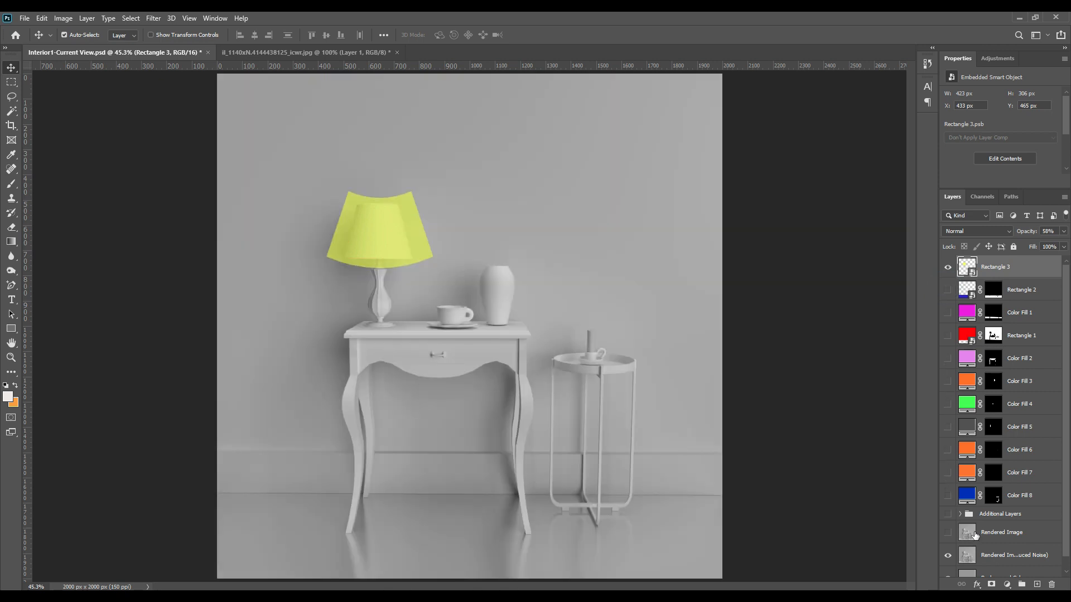
pyautogui.click(948, 514)
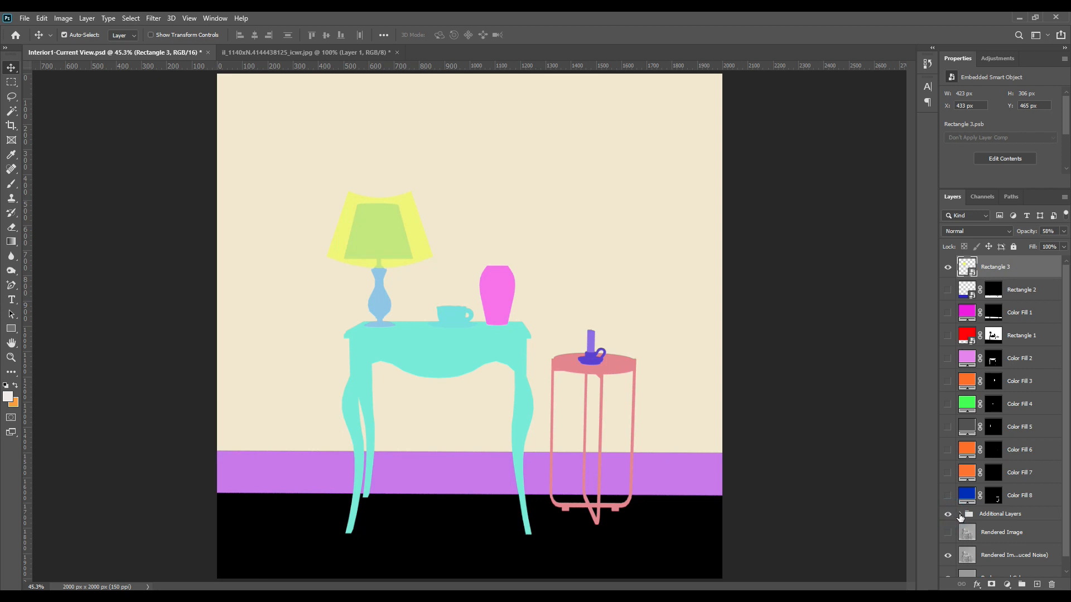
pyautogui.click(960, 515)
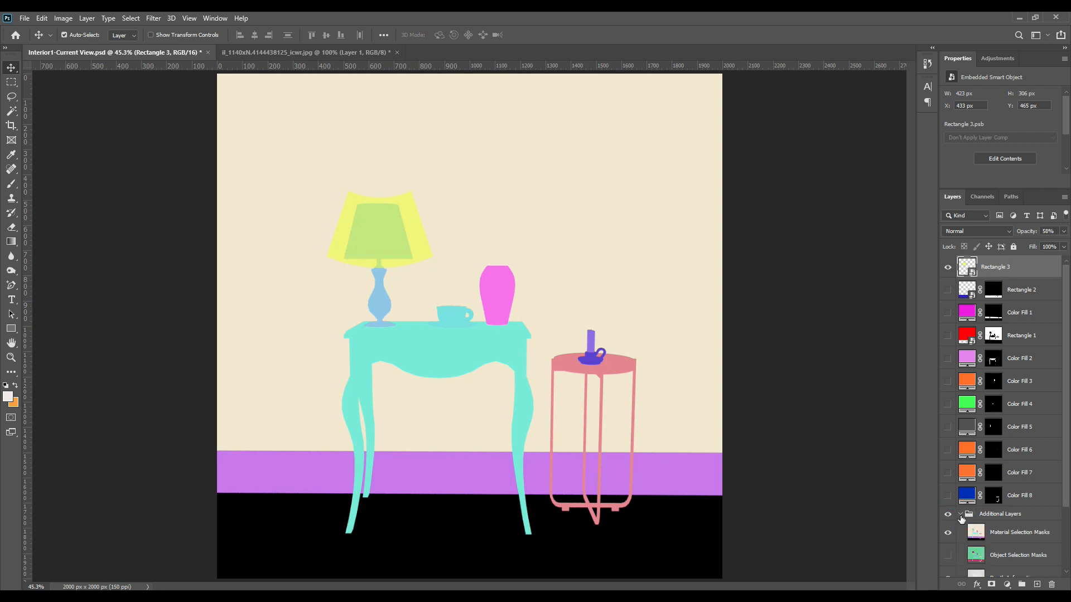
pyautogui.click(998, 536)
pyautogui.click(947, 267)
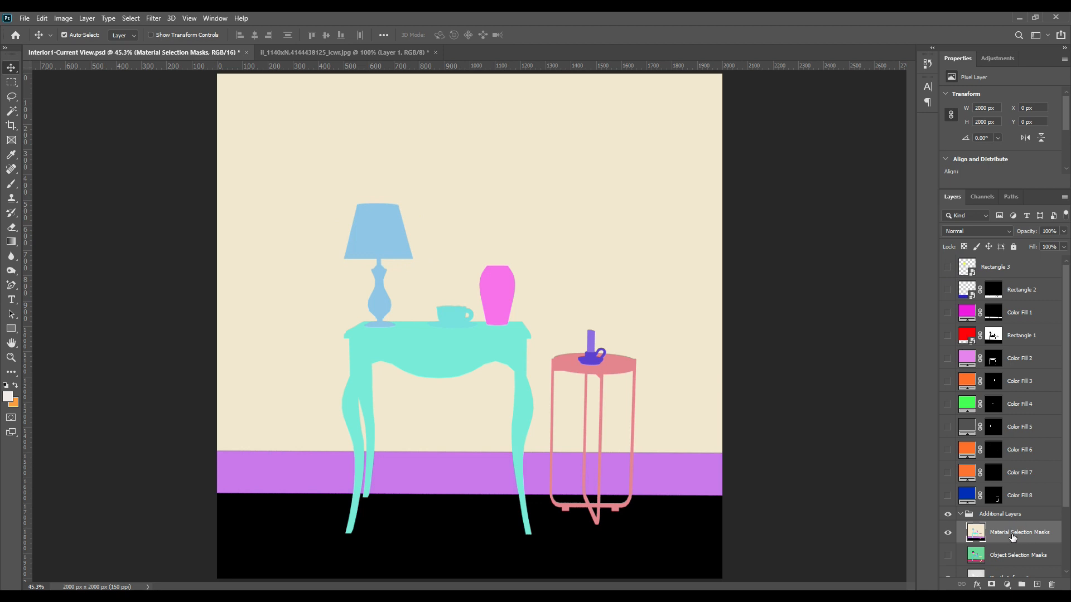
# Show the Object Selection Masks layer, hide Material Selection Masks, and select the lampshade area with the Magic Wand
pyautogui.scroll(-1, 1013, 540)
pyautogui.click(947, 533)
pyautogui.click(947, 510)
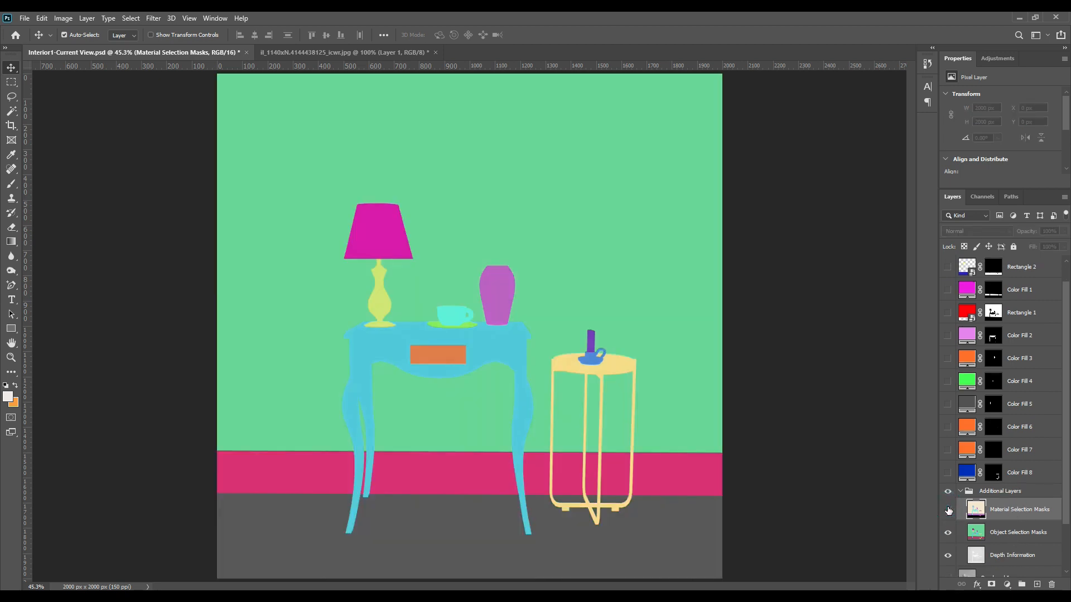
pyautogui.click(1001, 533)
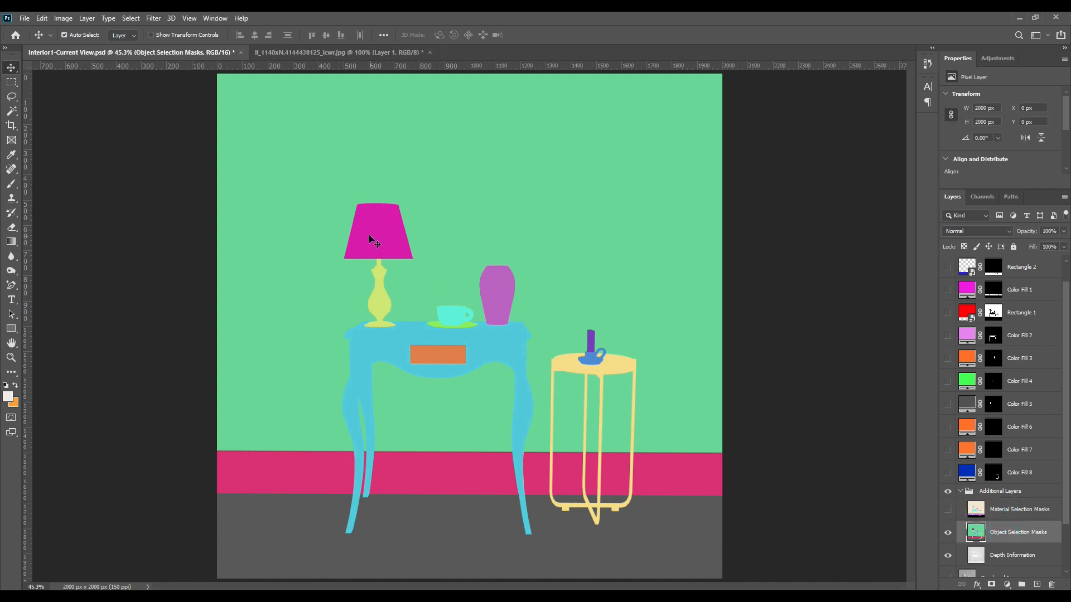
pyautogui.click(11, 111)
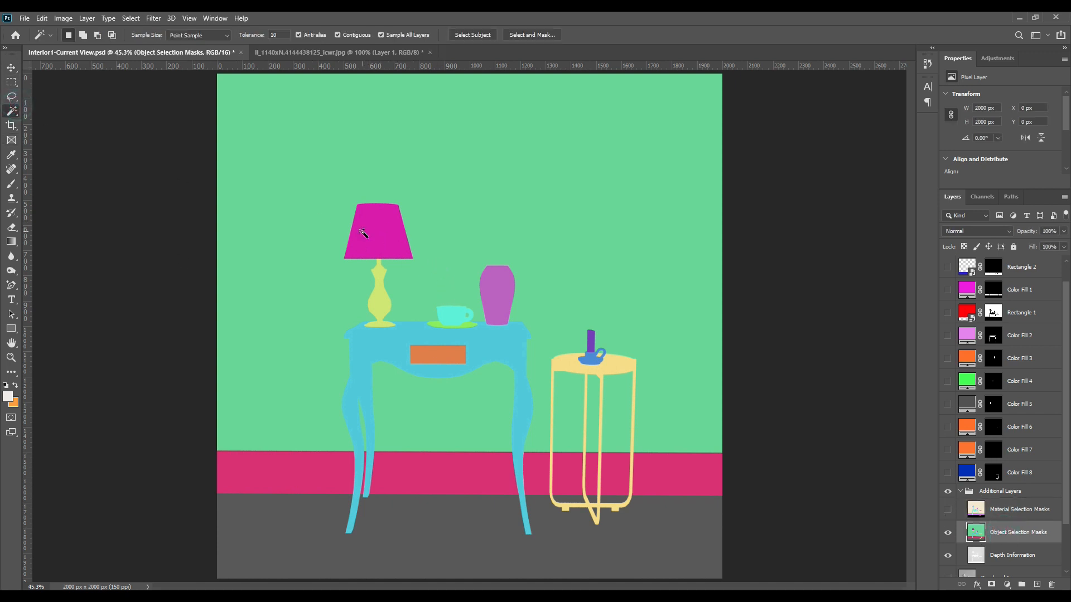
pyautogui.click(381, 229)
# Collapse and hide the Additional Layers group, then show Rectangle 3 and mask it with the lampshade selection
pyautogui.click(960, 492)
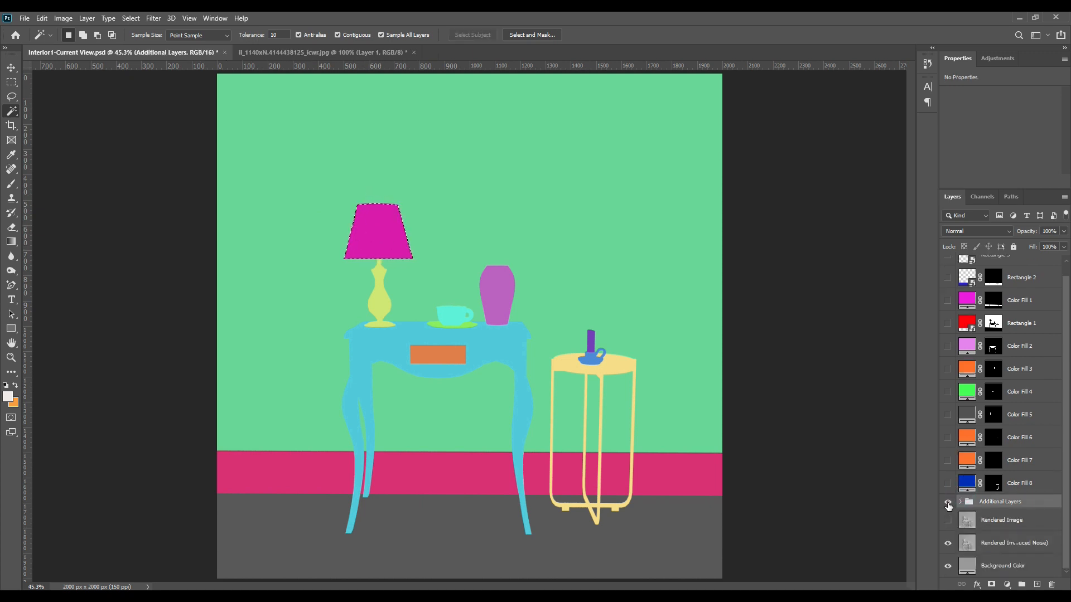
pyautogui.click(948, 504)
pyautogui.scroll(1, 1020, 388)
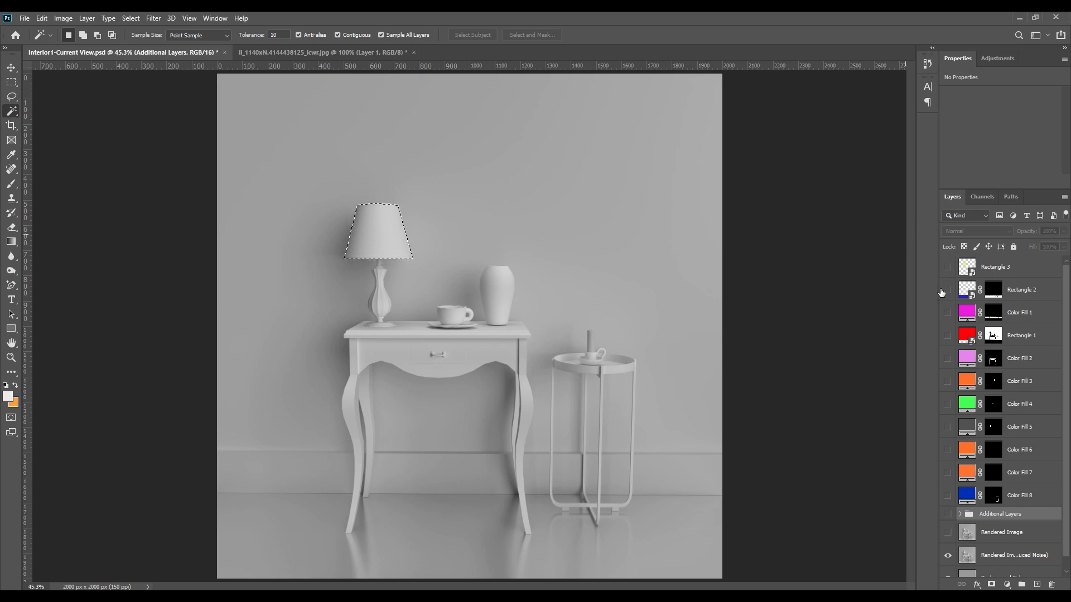
pyautogui.click(948, 267)
pyautogui.click(1000, 268)
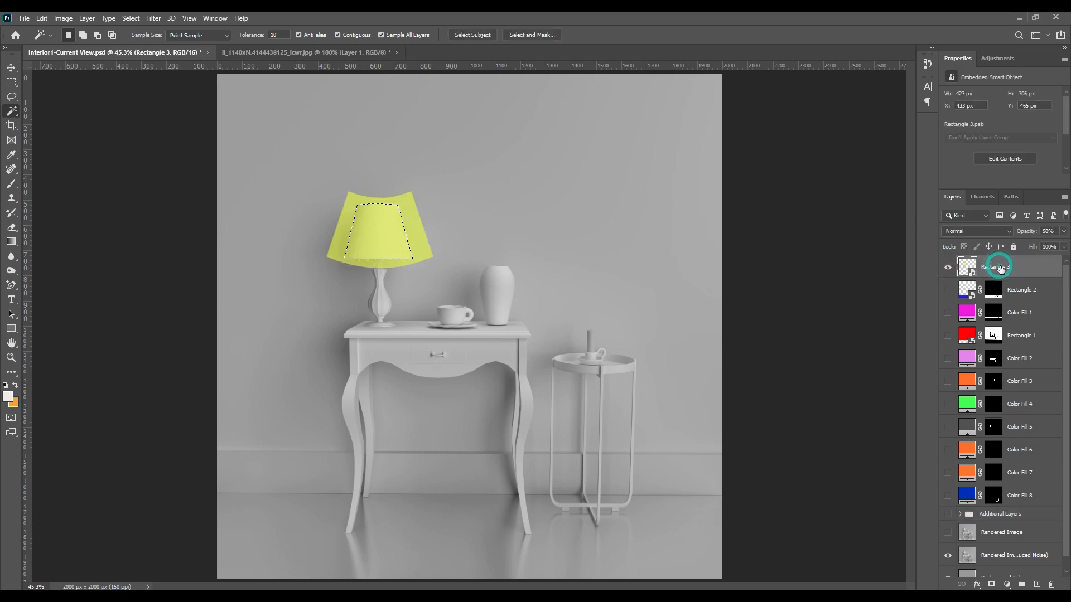
pyautogui.click(992, 584)
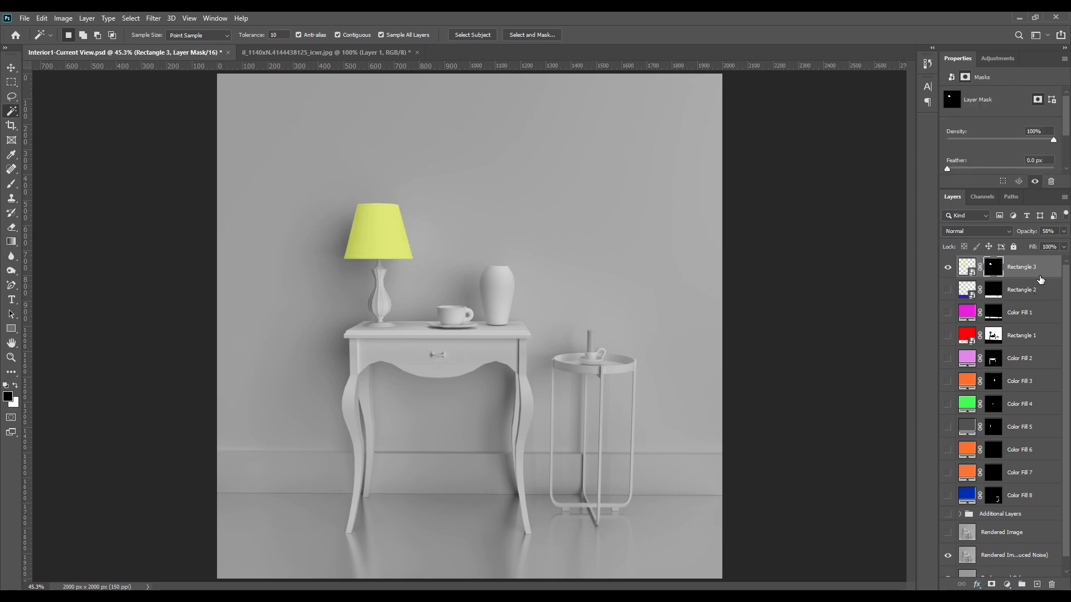
# Show all the hidden colour layers from Rectangle 2 to Color Fill 8, and check which object Rectangle 3 covers
pyautogui.moveTo(947, 290); pyautogui.dragTo(950, 502)
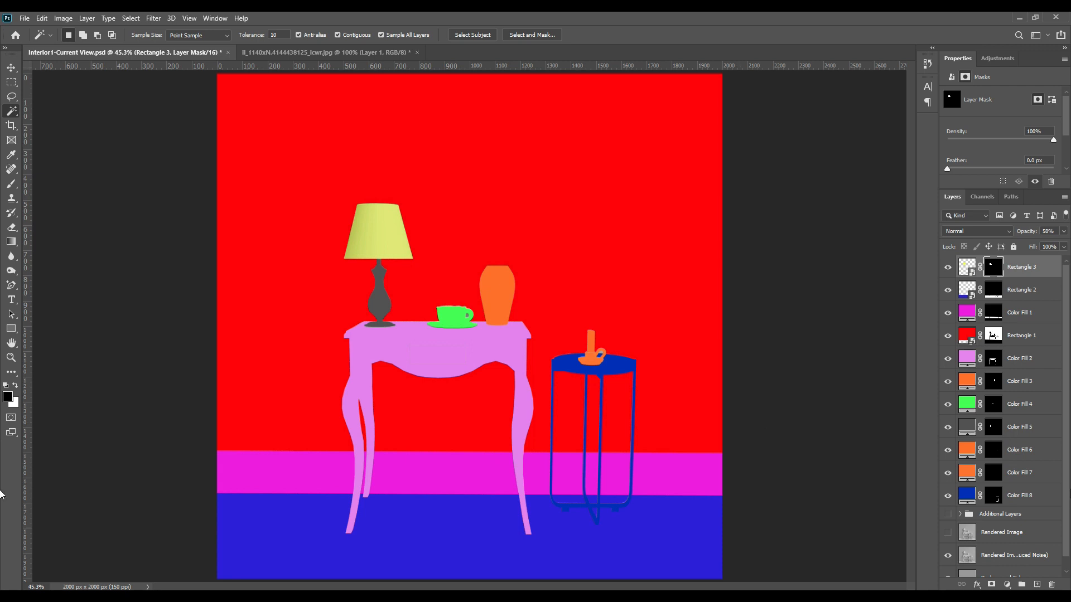
pyautogui.click(11, 69)
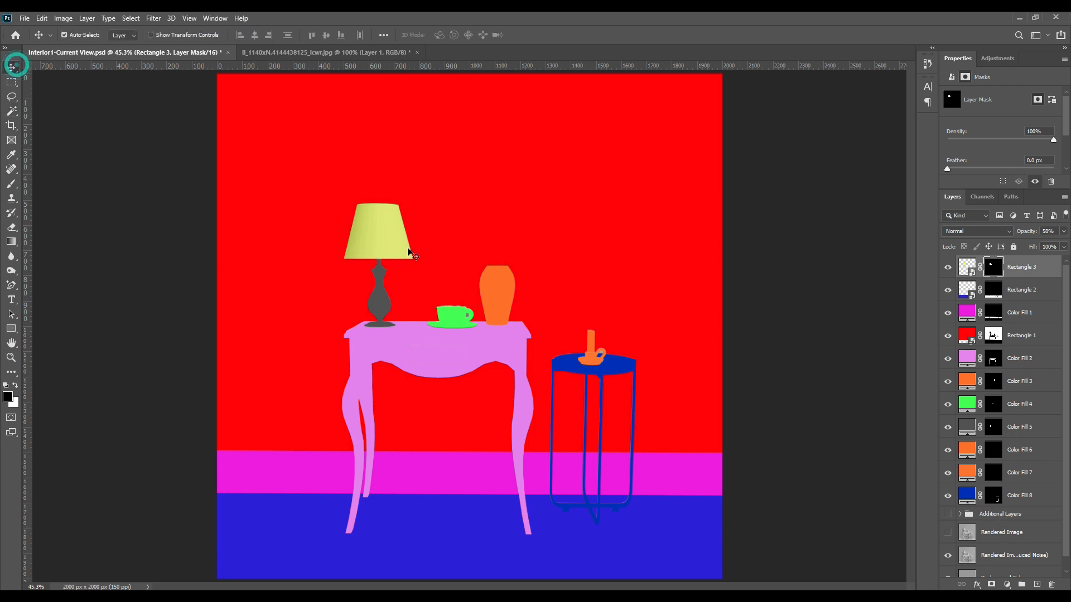
pyautogui.click(948, 267)
pyautogui.click(948, 267)
# Set the Rectangle 3 layer's opacity to 100% and rename it Table Lamp Top
pyautogui.click(967, 267)
pyautogui.press('0')
pyautogui.doubleClick(1021, 269)
pyautogui.write('Table Lam')
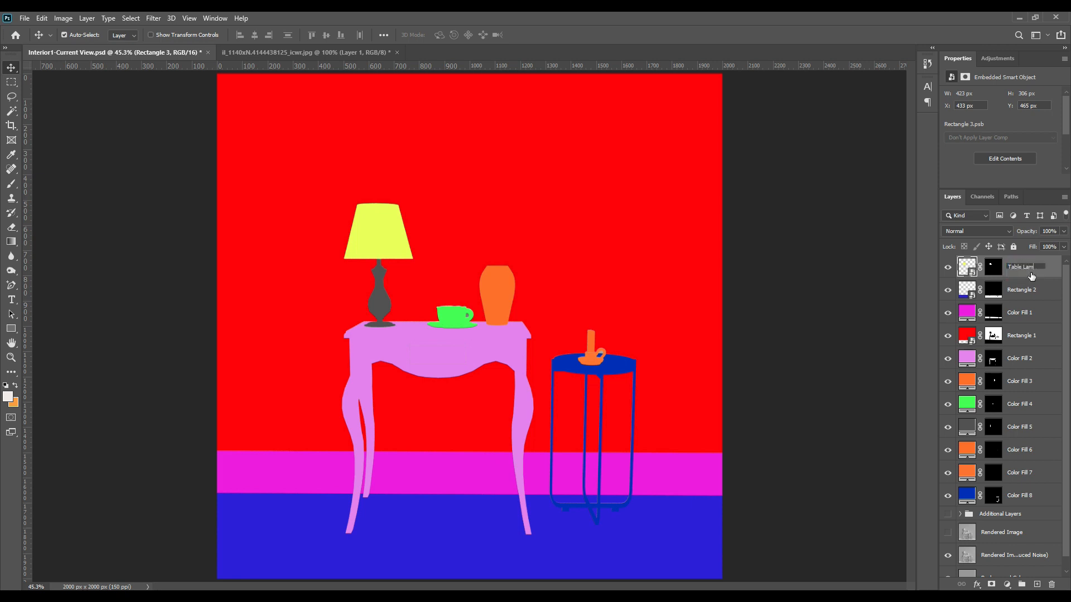
pyautogui.write('p Top')
pyautogui.press('Return')
# Move the Color Fill 5 layer directly below Table Lamp Top and rename it Table Lamp Stand
pyautogui.click(947, 290)
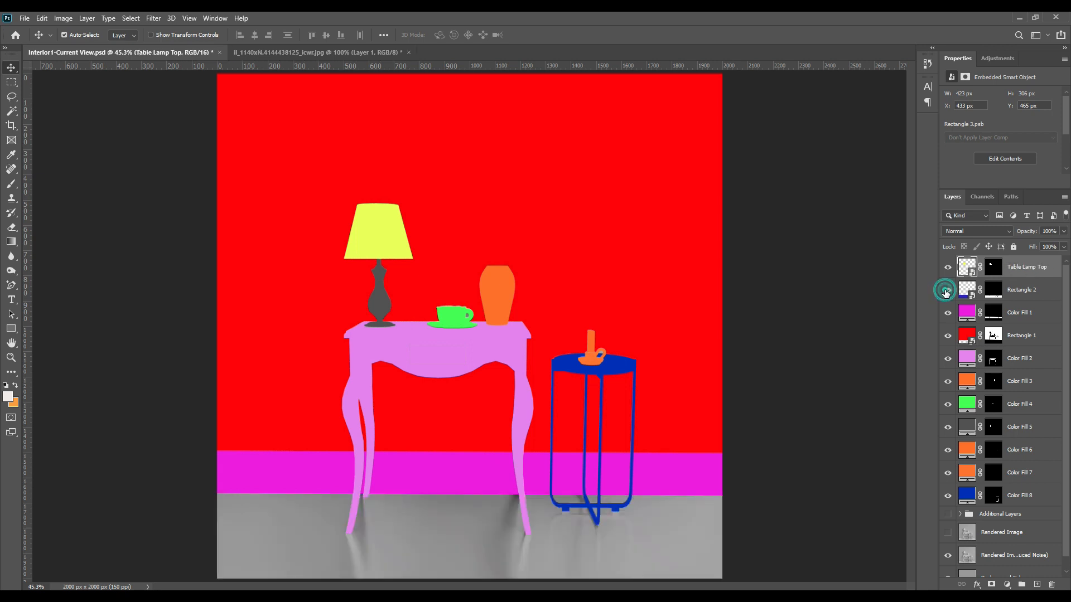
pyautogui.click(947, 290)
pyautogui.doubleClick(1019, 290)
pyautogui.write('Table ')
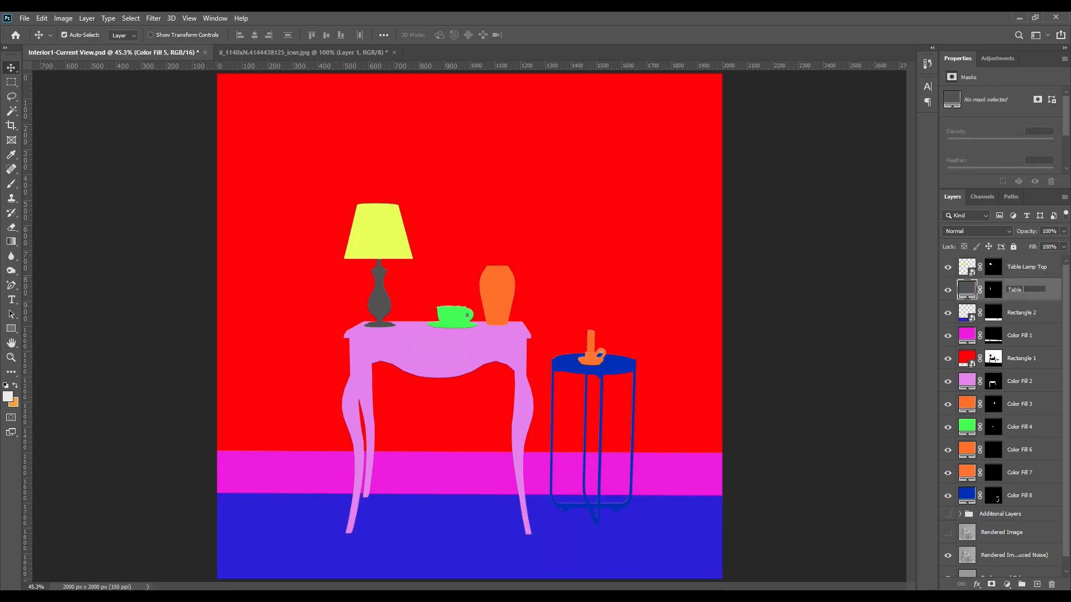
pyautogui.write('Lamp Stand')
pyautogui.press('Return')
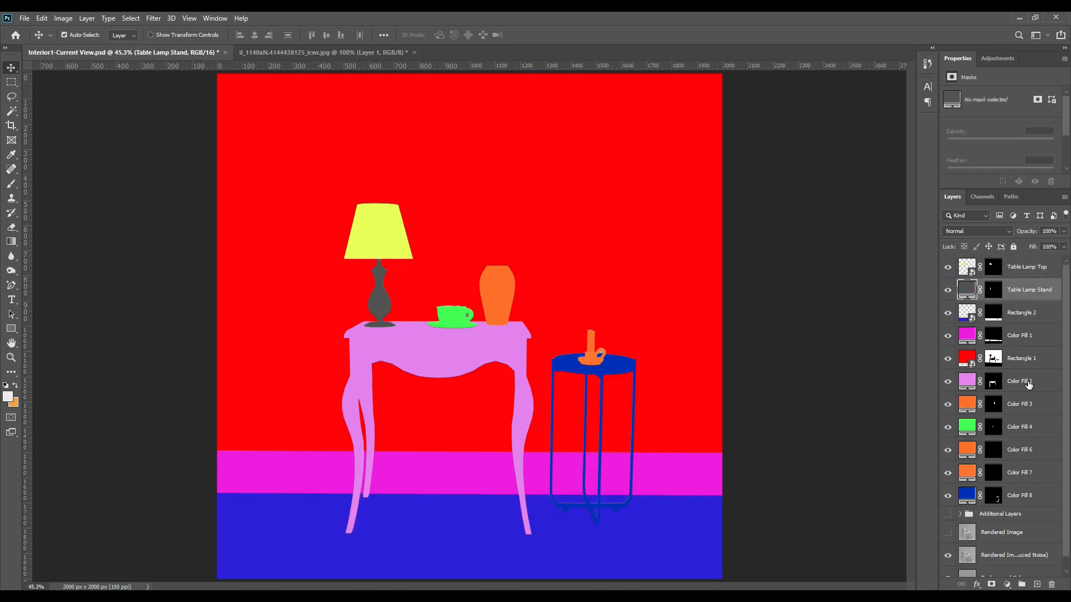
# Move the Color Fill 3 layer directly below Table Lamp Stand and rename it Vase
pyautogui.moveTo(1025, 404); pyautogui.dragTo(1010, 304)
pyautogui.doubleClick(1014, 313)
pyautogui.write('Vase')
pyautogui.press('Return')
# Move Color Fill 7 and Color Fill 6 below the Vase layer and rename them Candle Stand and Candle
pyautogui.moveTo(1025, 472); pyautogui.dragTo(1022, 325)
pyautogui.doubleClick(1019, 335)
pyautogui.write('Candle Stand')
pyautogui.press('Return')
pyautogui.moveTo(1025, 472); pyautogui.dragTo(1021, 357)
pyautogui.doubleClick(1020, 358)
pyautogui.write('Candle')
pyautogui.press('Return')
# Move the Color Fill 4 layer directly below Candle and rename it Cup & Plate
pyautogui.click(947, 381)
pyautogui.click(948, 382)
pyautogui.moveTo(1020, 473); pyautogui.dragTo(1015, 377)
pyautogui.doubleClick(1019, 381)
pyautogui.write('Cup & Plate')
# Move Color Fill 2 and Color Fill 8 below Cup & Plate and rename them Big Table and Small Table
pyautogui.click(1033, 474)
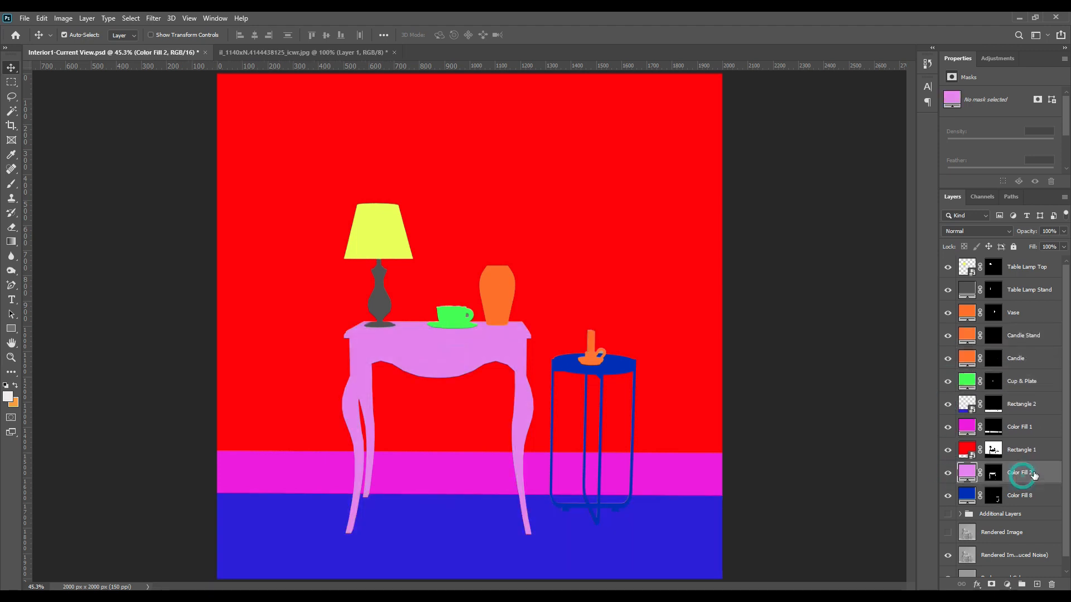
pyautogui.moveTo(1033, 475); pyautogui.dragTo(1024, 393)
pyautogui.doubleClick(1021, 403)
pyautogui.write('Big Table')
pyautogui.press('Return')
pyautogui.moveTo(1024, 496); pyautogui.dragTo(1022, 417)
pyautogui.doubleClick(1020, 427)
pyautogui.write('Small Table')
pyautogui.press('Return')
# Move the Rectangle 1 layer directly below Small Table and rename it Wall
pyautogui.moveTo(1020, 498); pyautogui.dragTo(1019, 439)
pyautogui.doubleClick(1021, 450)
pyautogui.write('Wall')
pyautogui.press('Return')
pyautogui.doubleClick(1022, 473)
pyautogui.write('Bim')
pyautogui.press('Return')
# Rename the Rectangle 2 layer Floor, and move Color Fill 1 directly above it under the name Bim
pyautogui.doubleClick(1013, 473)
pyautogui.write('Floor')
pyautogui.press('Return')
pyautogui.moveTo(1031, 496); pyautogui.dragTo(1032, 462)
pyautogui.doubleClick(1020, 473)
pyautogui.write('Bim')
pyautogui.press('Return')
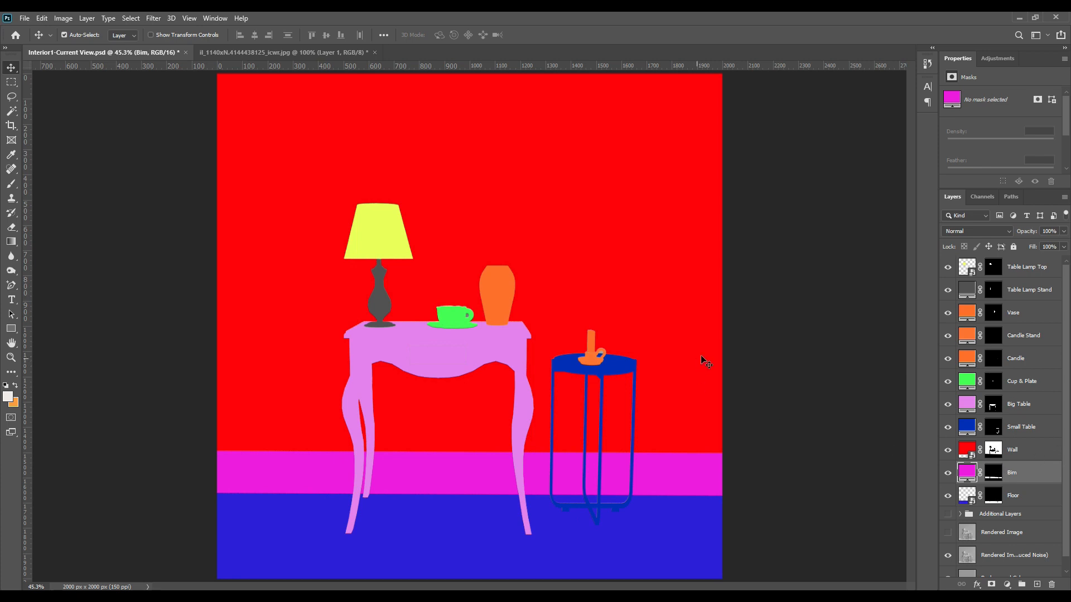
# Select the uncoloured gaps inside the cup handle and the candle stand handle with the Magic Wand
pyautogui.press('ctrl')
pyautogui.hotkey('ctrl', '+')
pyautogui.hotkey('ctrl', '+')
pyautogui.hotkey('ctrl', '+')
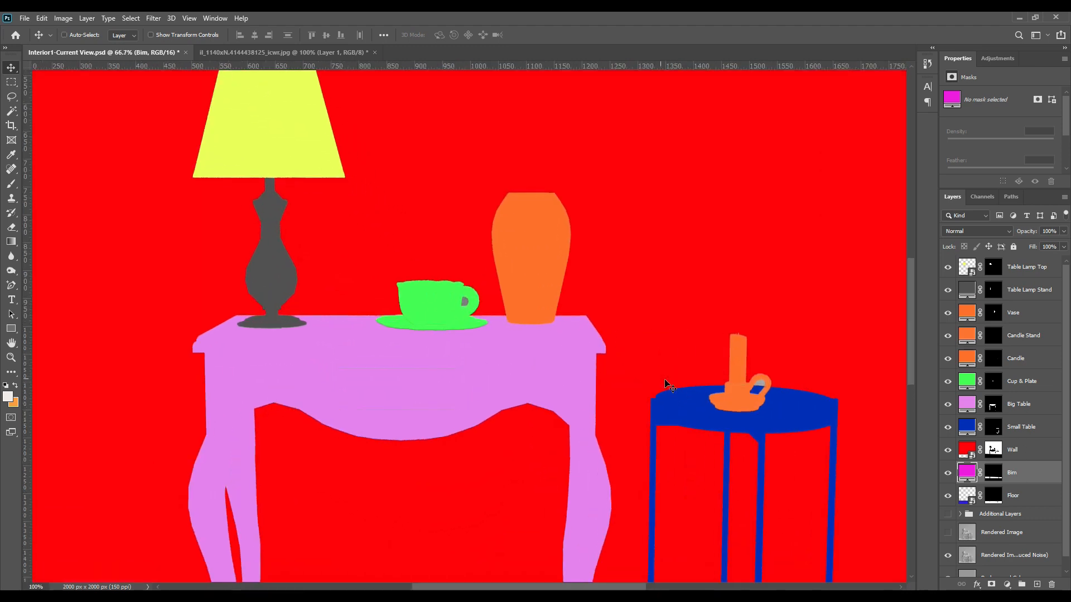
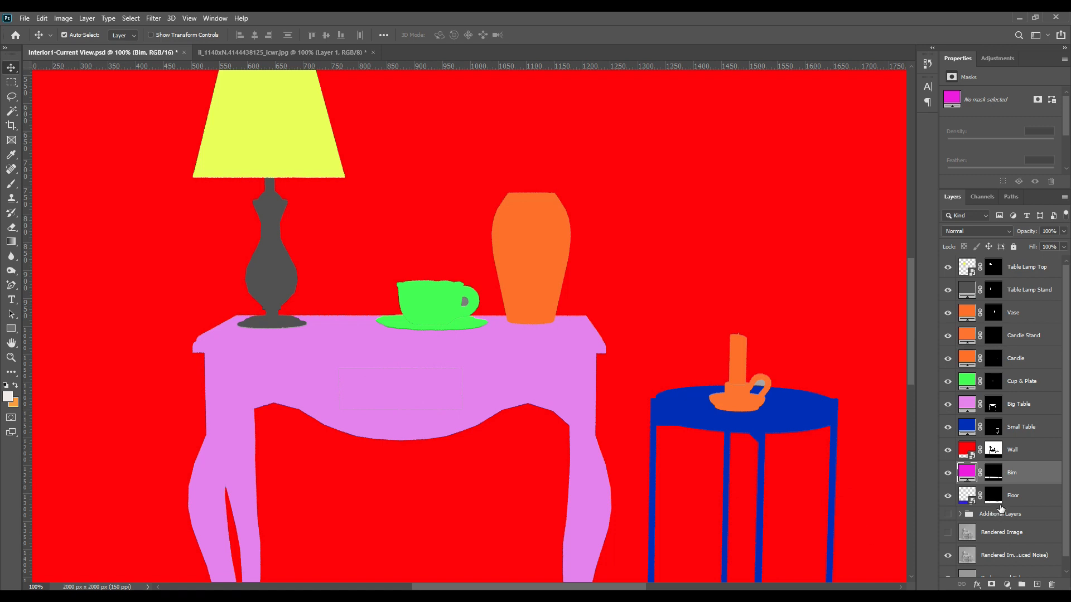
pyautogui.click(11, 111)
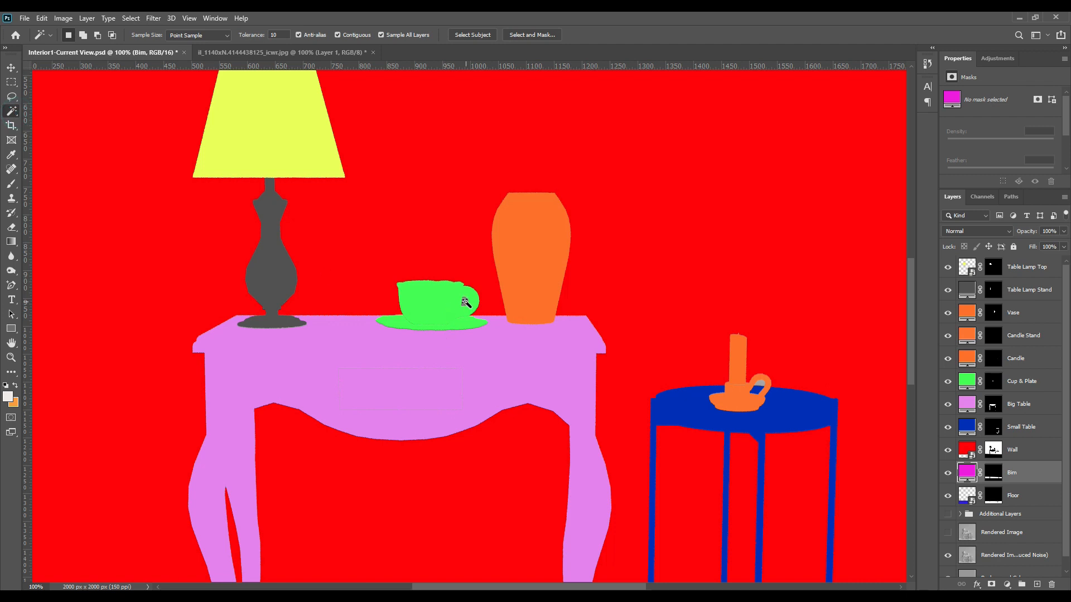
pyautogui.keyDown('shift'); pyautogui.click(761, 384); pyautogui.keyUp('shift')
# Fill the selected handle gaps with white on the Wall layer's mask so the wall colour covers them
pyautogui.click(994, 449)
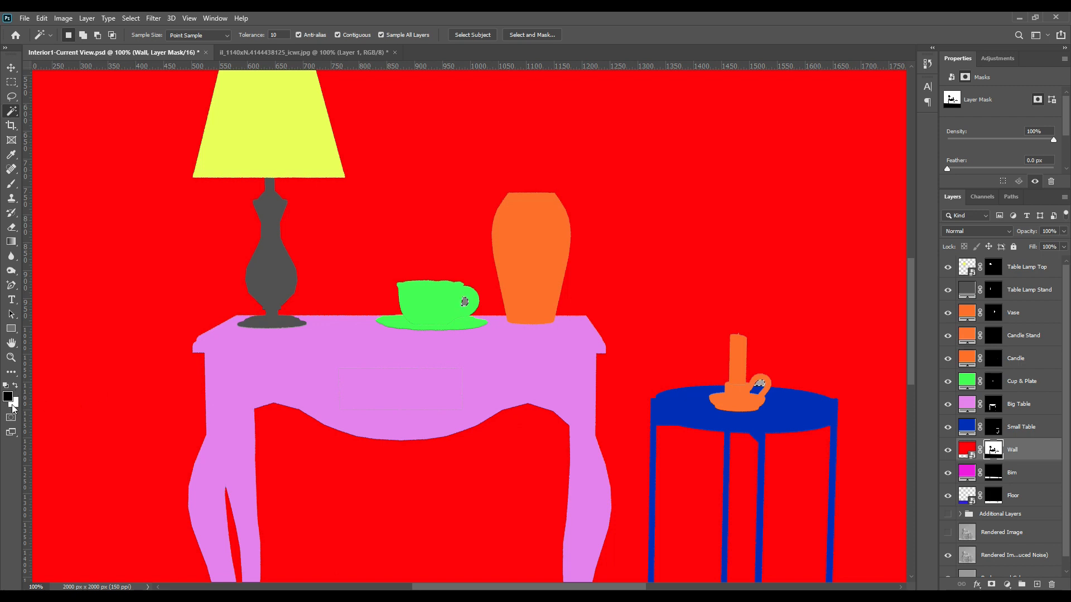
pyautogui.click(14, 403)
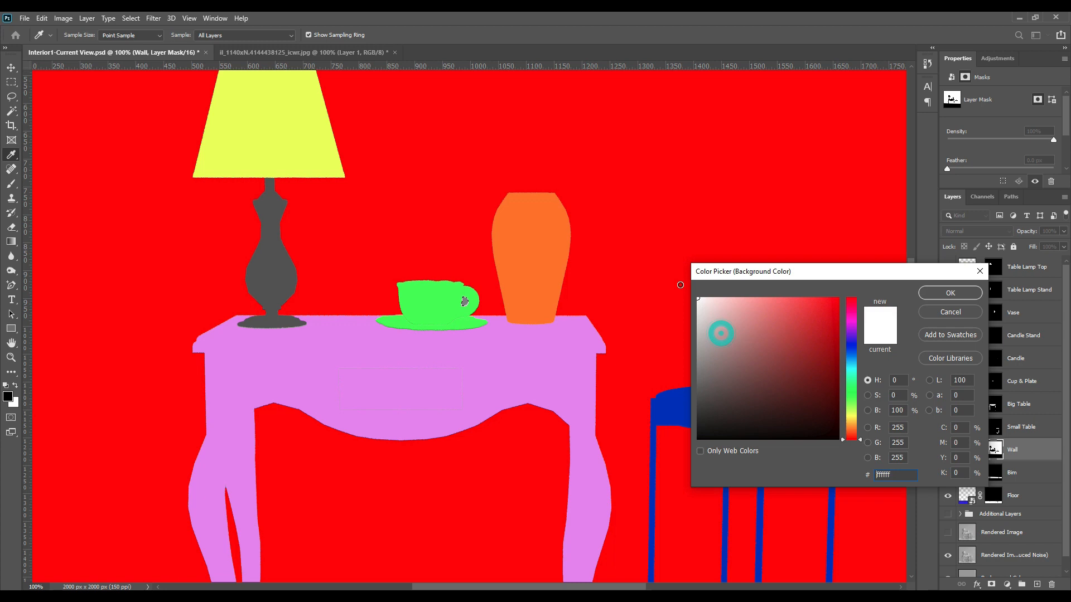
pyautogui.click(950, 293)
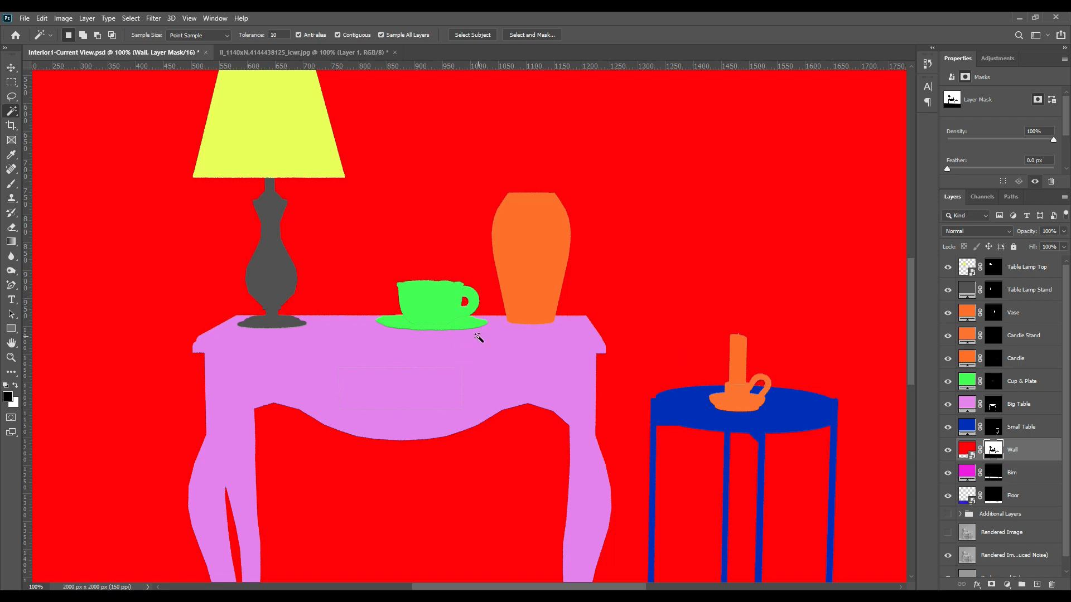
pyautogui.click(11, 67)
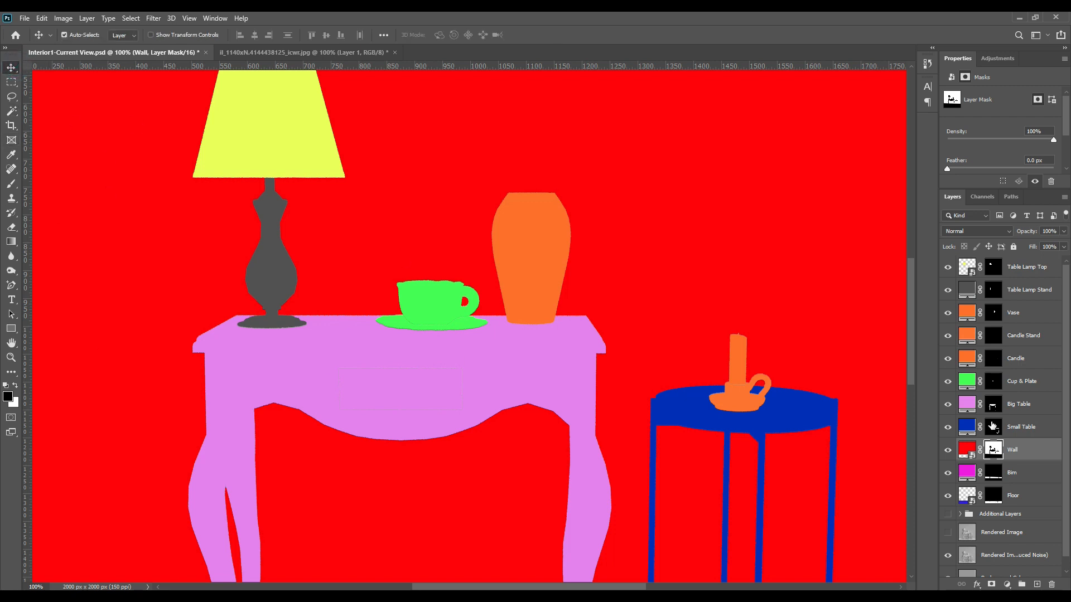
pyautogui.press('ctrl')
pyautogui.hotkey('ctrl', '0')
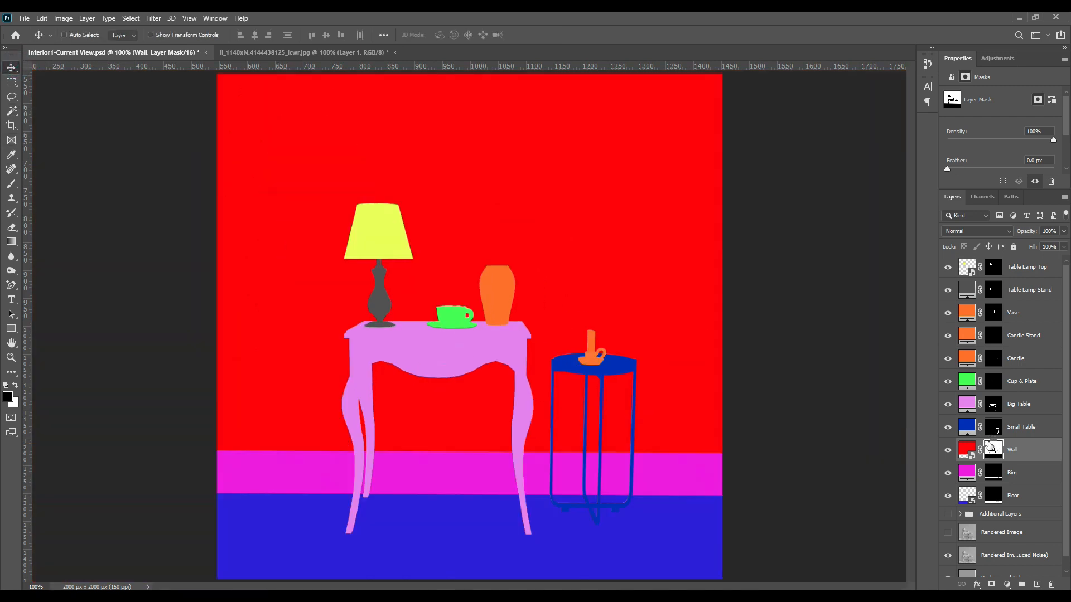
# Open the Wall smart object's contents and copy the floral pattern layer into its upper-left corner
pyautogui.doubleClick(972, 453)
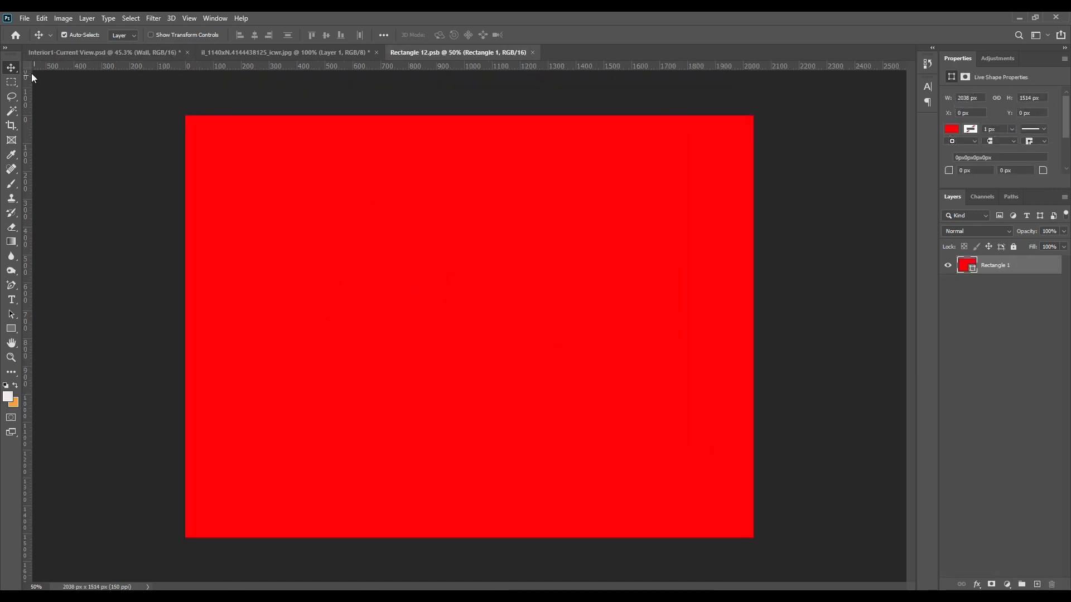
pyautogui.click(252, 52)
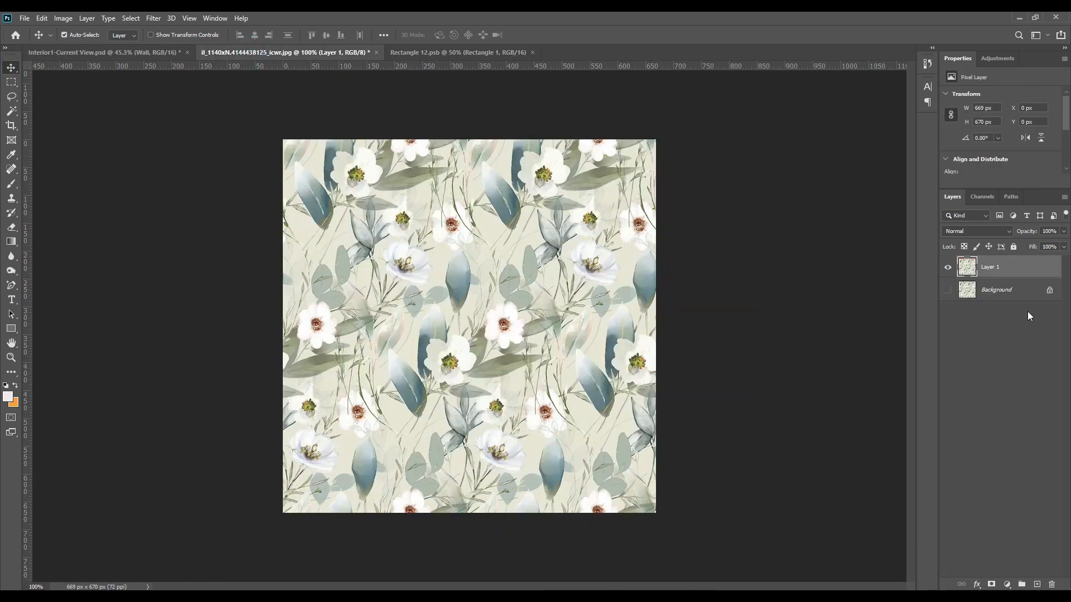
pyautogui.moveTo(998, 271); pyautogui.dragTo(295, 185)
pyautogui.click(520, 237)
# Scale the floral pattern up proportionally to about 1043 by 1044 px from the upper-left corner
pyautogui.hotkey('ctrl', 't')
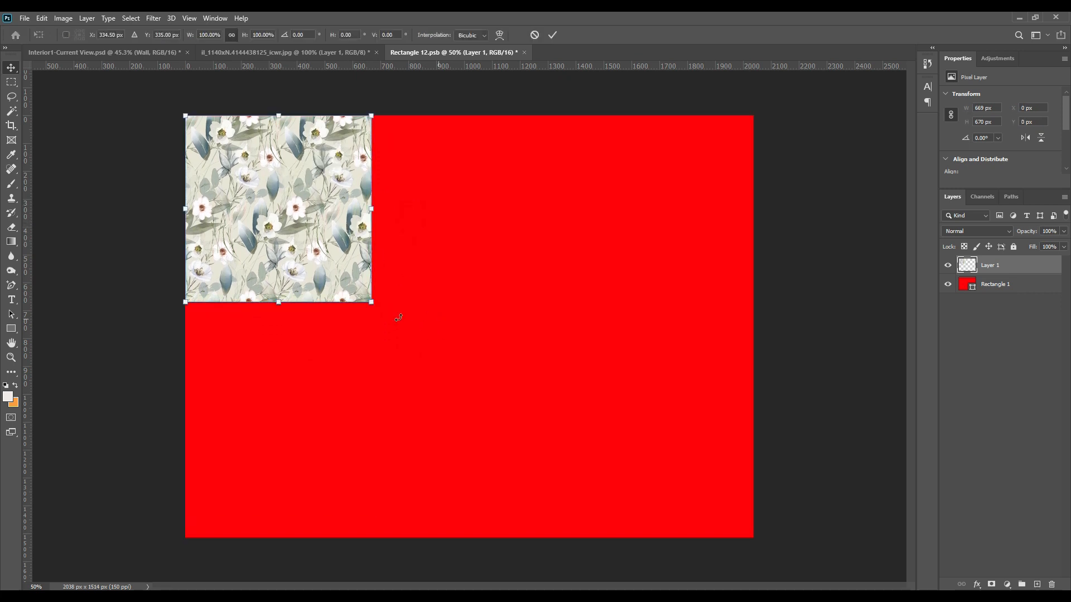
pyautogui.moveTo(372, 302); pyautogui.dragTo(533, 471)
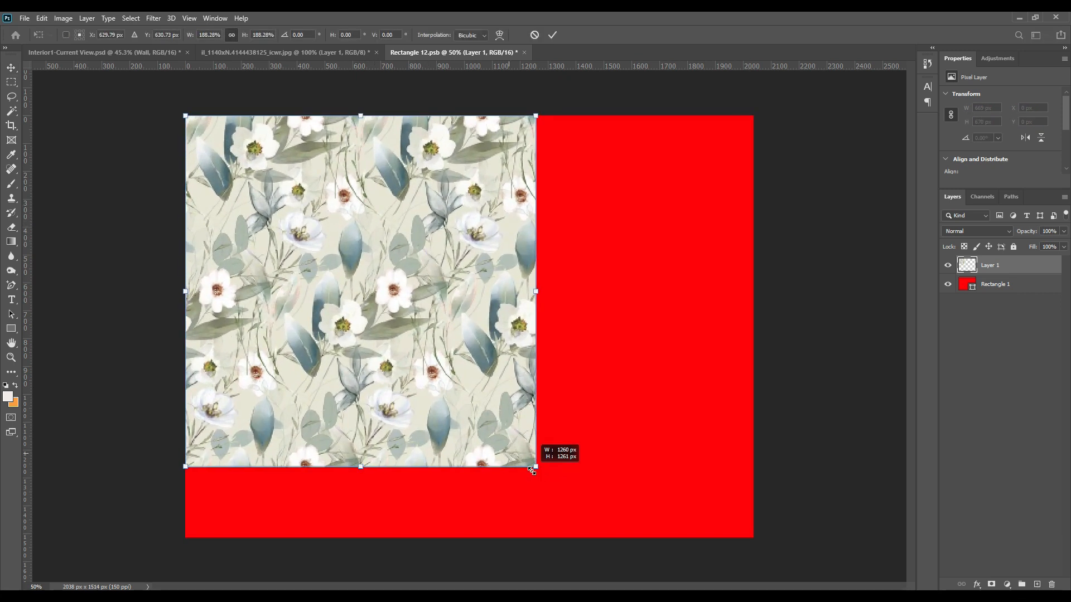
pyautogui.moveTo(531, 472); pyautogui.dragTo(455, 425)
pyautogui.click(552, 34)
pyautogui.click(12, 68)
# Duplicate the floral tile and butt the copy against its right edge, nudged slightly left to close the seam
pyautogui.click(420, 301)
pyautogui.hotkey('ctrl', 'j')
pyautogui.keyDown('ctrl'); pyautogui.keyDown('shift'); pyautogui.moveTo(279, 288); pyautogui.dragTo(581, 303); pyautogui.keyUp('shift'); pyautogui.keyUp('ctrl')
pyautogui.press('Left')
pyautogui.press('Left')
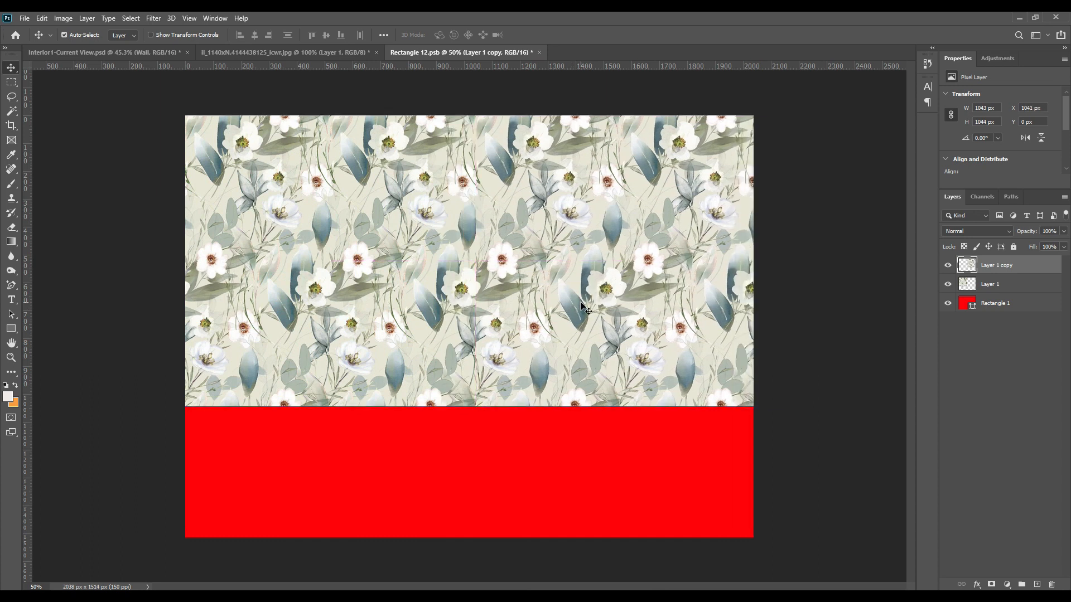
# Duplicate both floral tiles and align the copies directly below them to cover the remaining red area
pyautogui.keyDown('shift'); pyautogui.click(996, 287); pyautogui.keyUp('shift')
pyautogui.hotkey('ctrl', 'j')
pyautogui.keyDown('ctrl'); pyautogui.keyDown('shift'); pyautogui.moveTo(673, 248); pyautogui.dragTo(688, 533); pyautogui.keyUp('shift'); pyautogui.keyUp('ctrl')
pyautogui.keyDown('shift'); pyautogui.moveTo(641, 298); pyautogui.dragTo(676, 567); pyautogui.keyUp('shift')
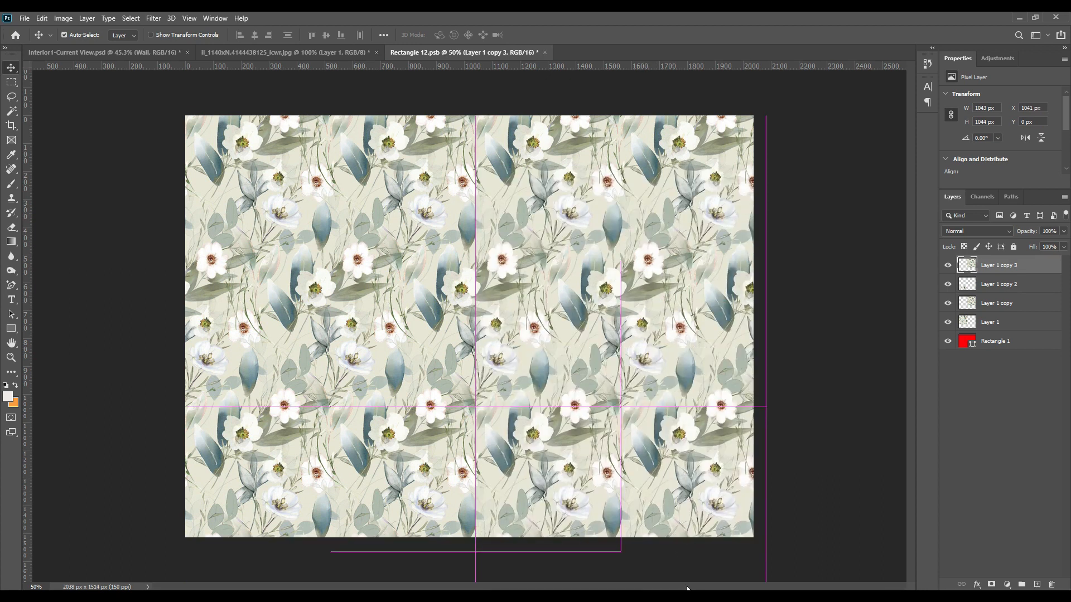
pyautogui.hotkey('ctrl', 'z')
pyautogui.keyDown('shift'); pyautogui.moveTo(604, 306); pyautogui.dragTo(633, 463); pyautogui.keyUp('shift')
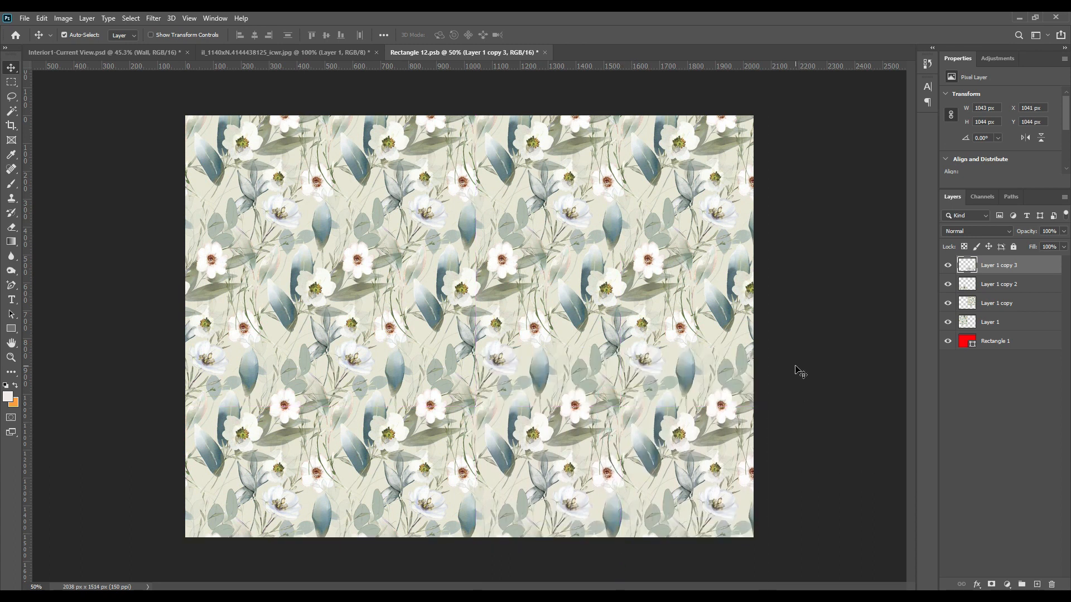
# Save the wall's smart object contents and return to the Interior1-Current View document
pyautogui.click(25, 18)
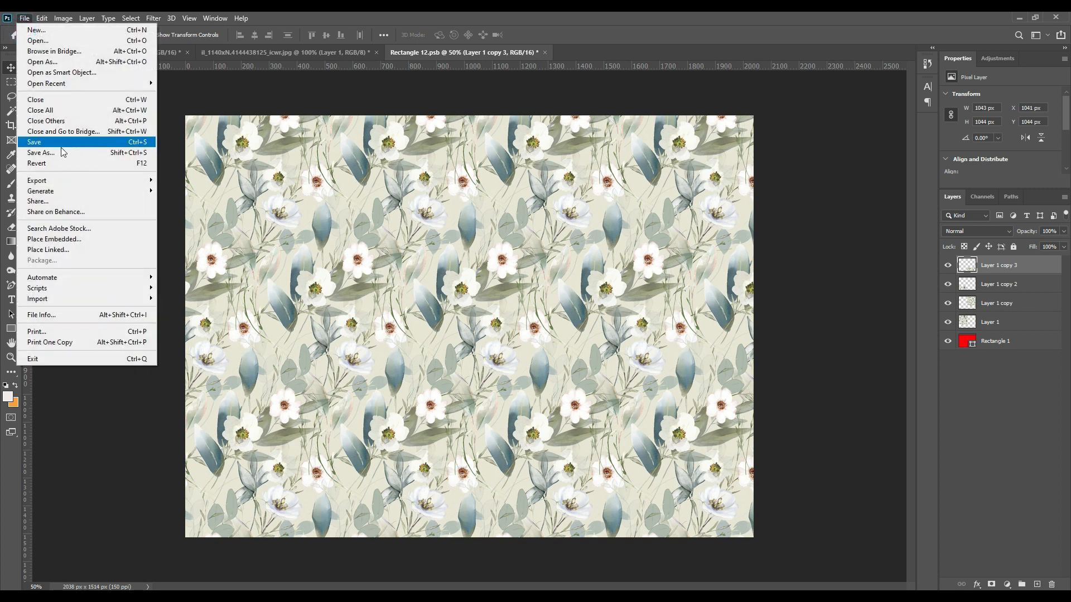
pyautogui.click(56, 146)
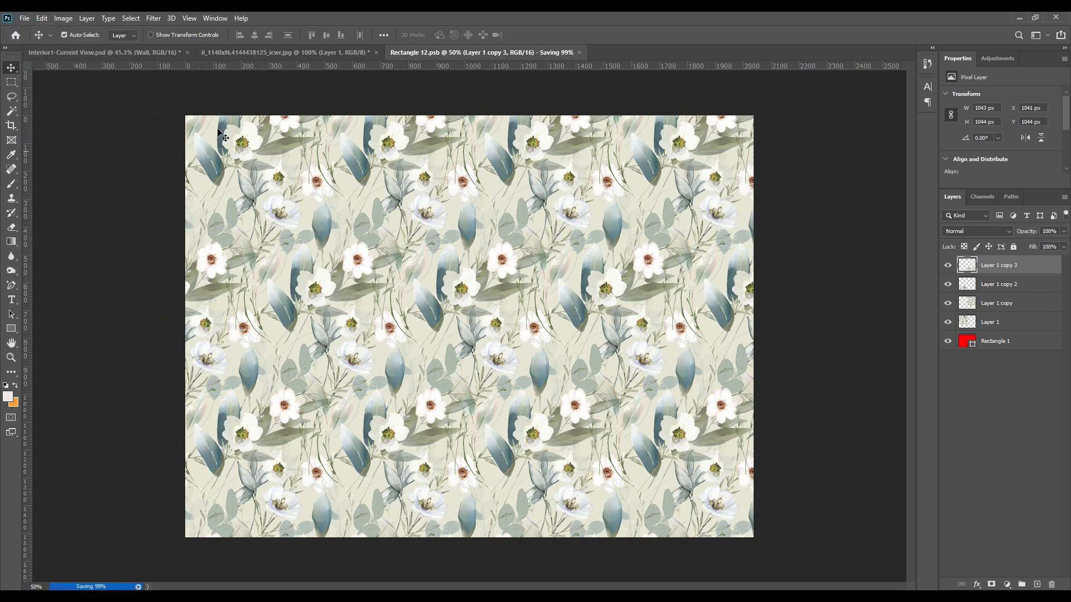
pyautogui.click(138, 53)
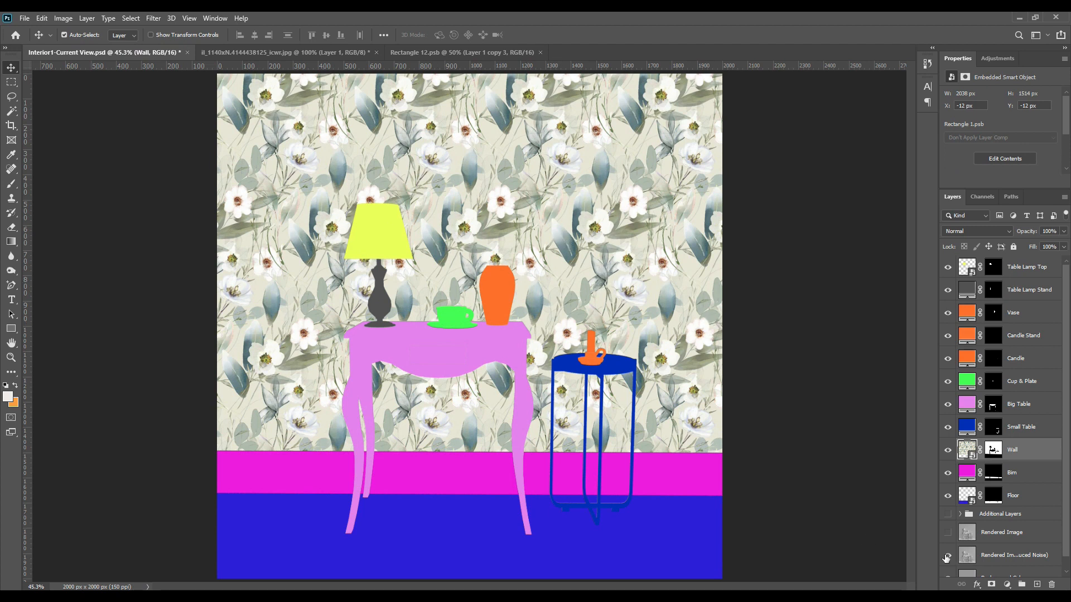
# Set the Bim layer's fill to the cream e8e7d5 sampled from the wallpaper background
pyautogui.doubleClick(969, 475)
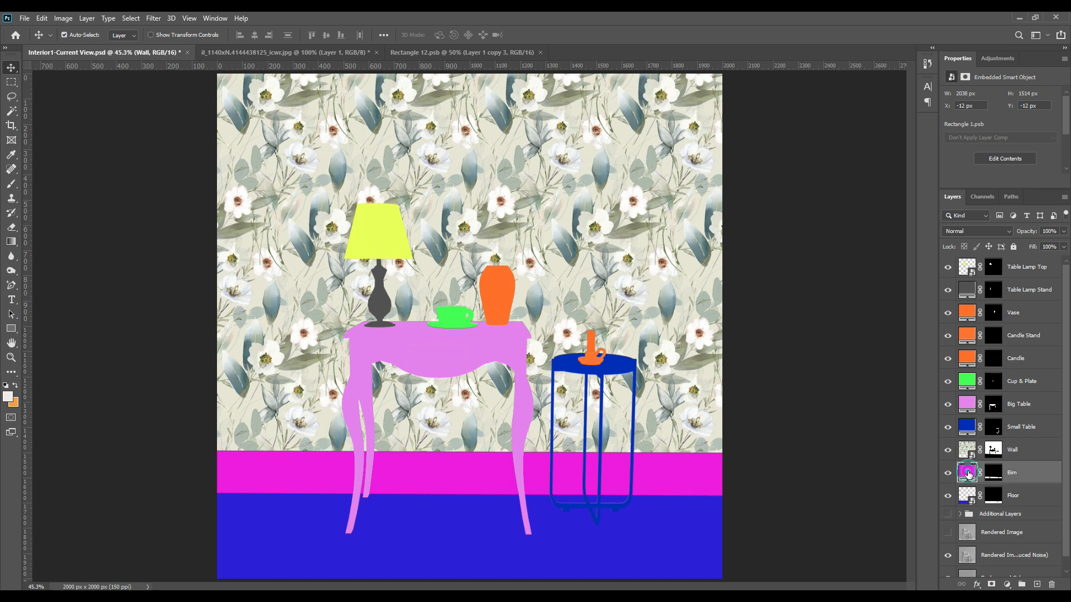
pyautogui.click(652, 301)
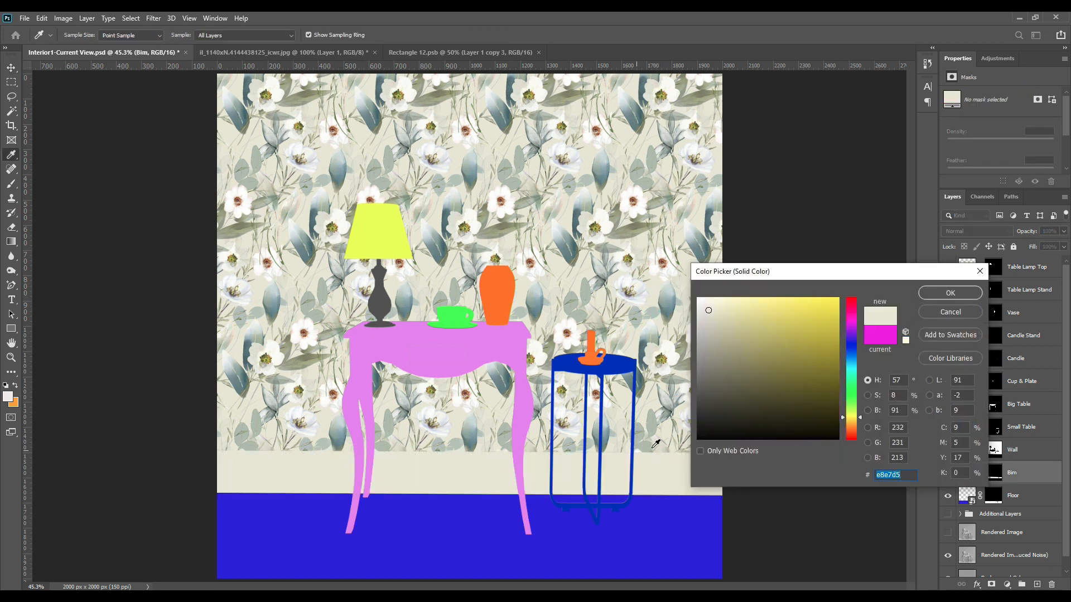
pyautogui.click(948, 294)
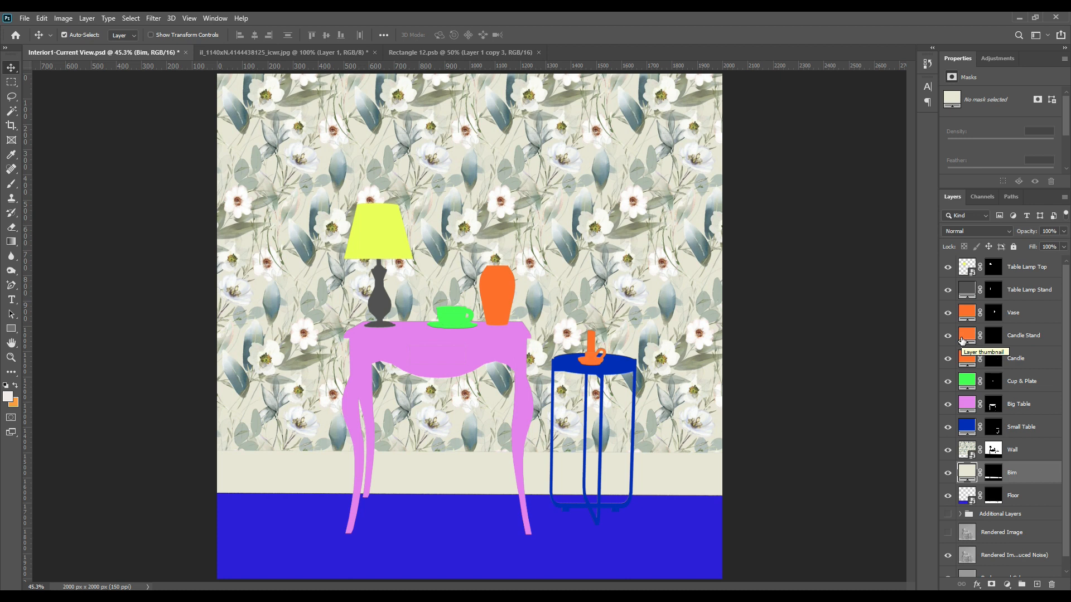
# Sample the wallpaper's cream for the Big Table fill and darken it to the olive beige b7b58a
pyautogui.click(500, 351)
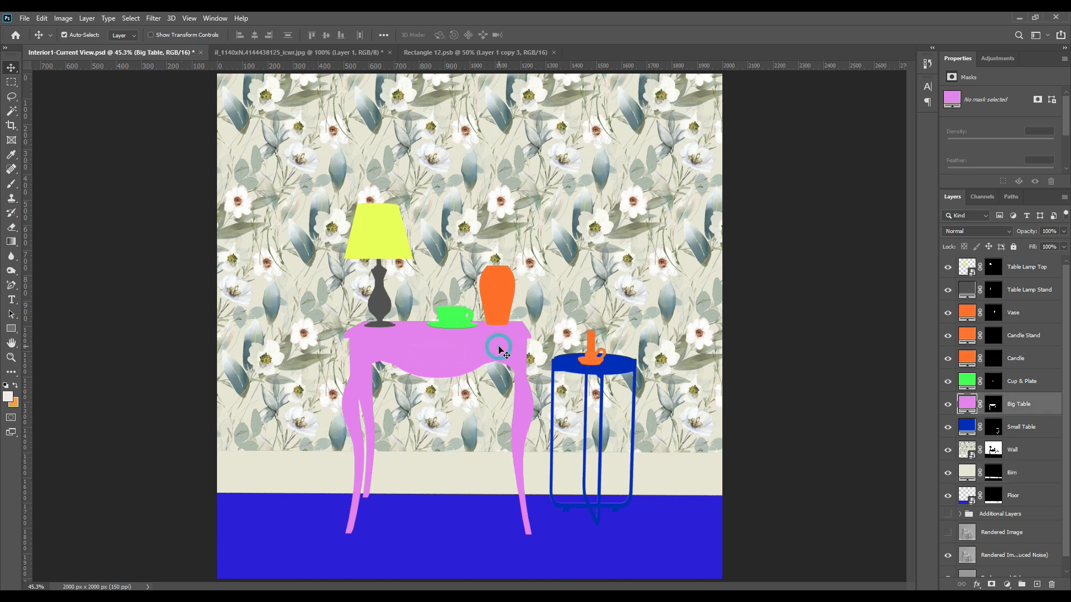
pyautogui.doubleClick(969, 404)
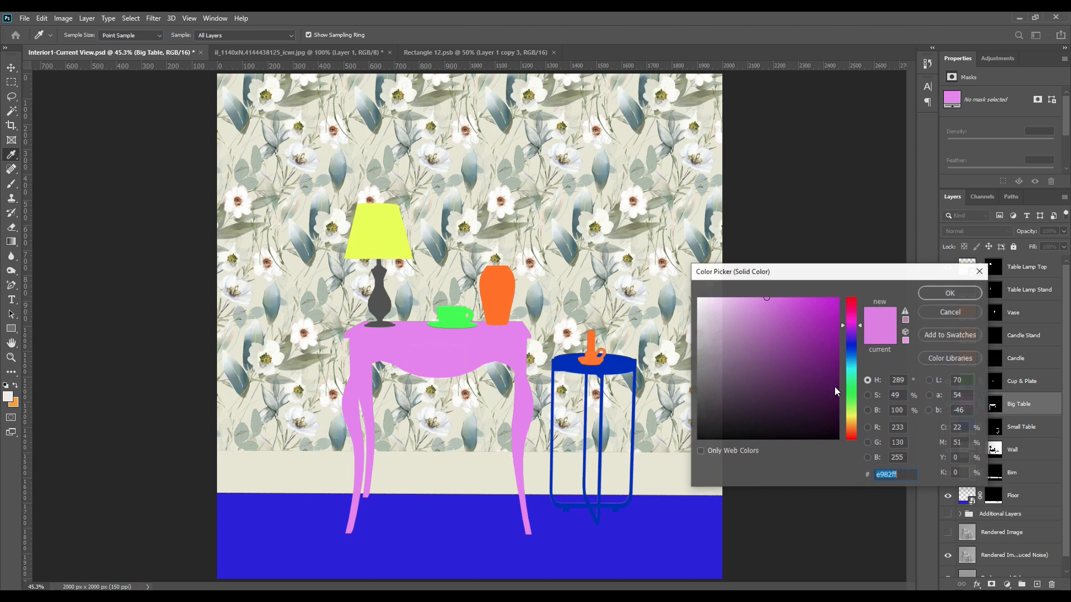
pyautogui.click(621, 240)
pyautogui.moveTo(711, 311); pyautogui.dragTo(732, 337)
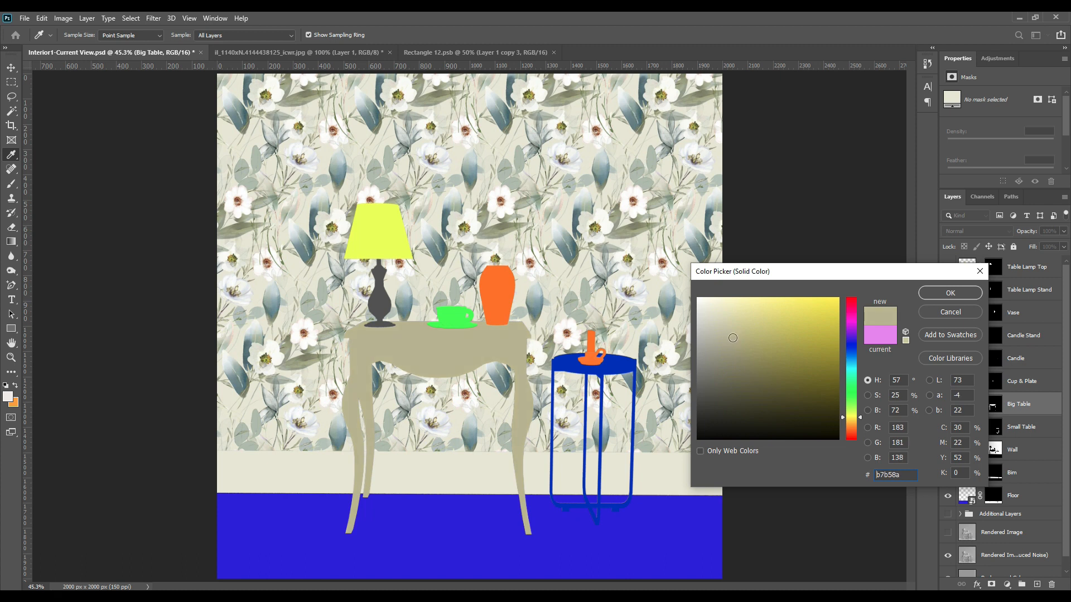
pyautogui.click(950, 293)
pyautogui.press('v')
# Match the Small Table layer's fill to the big table by sampling its colour b7b58a
pyautogui.click(634, 371)
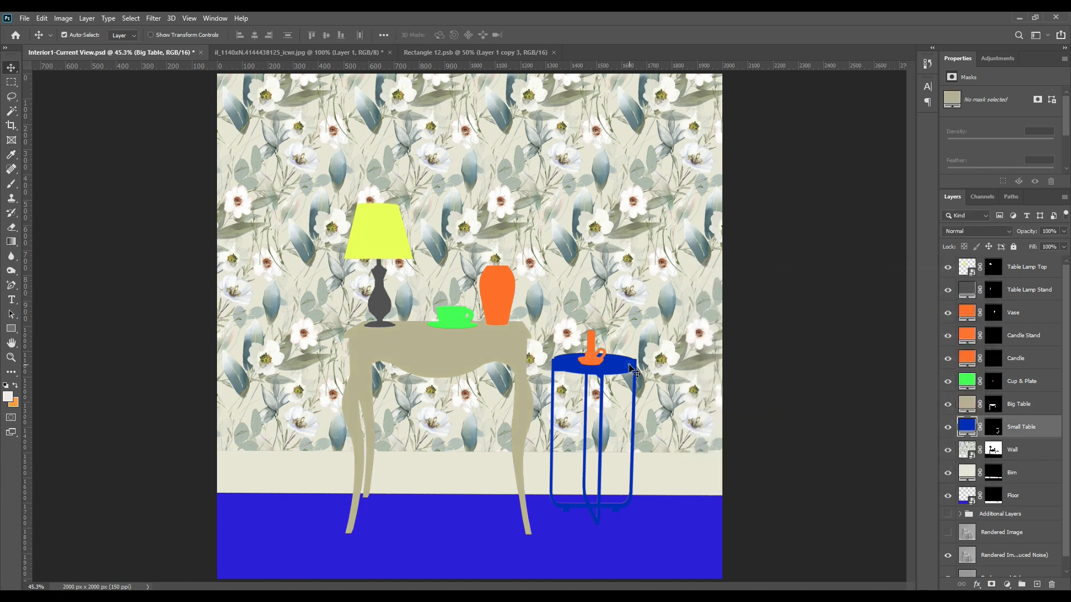
pyautogui.doubleClick(967, 428)
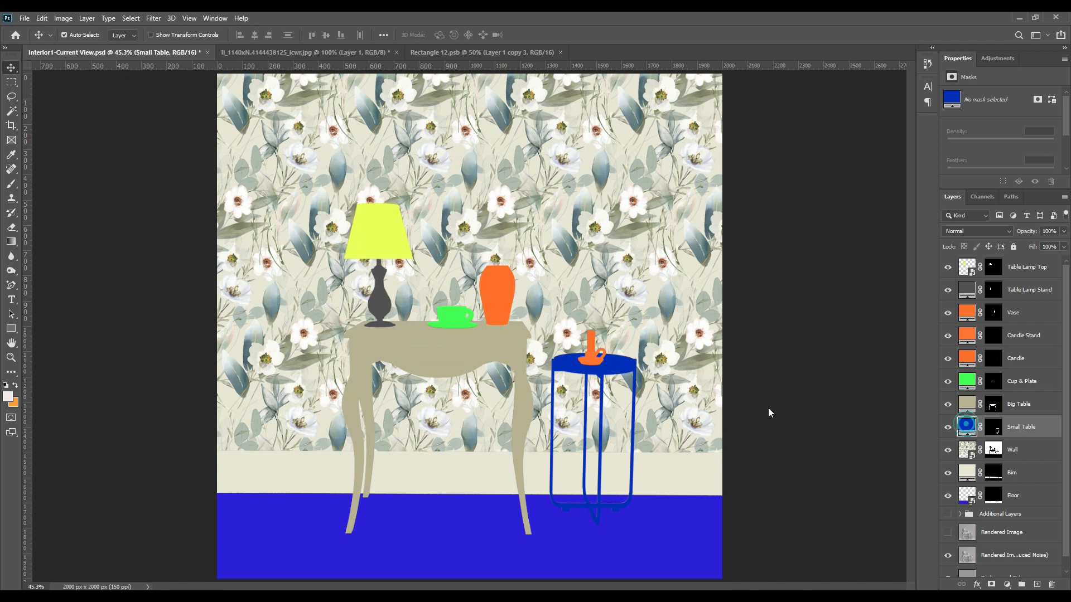
pyautogui.click(522, 340)
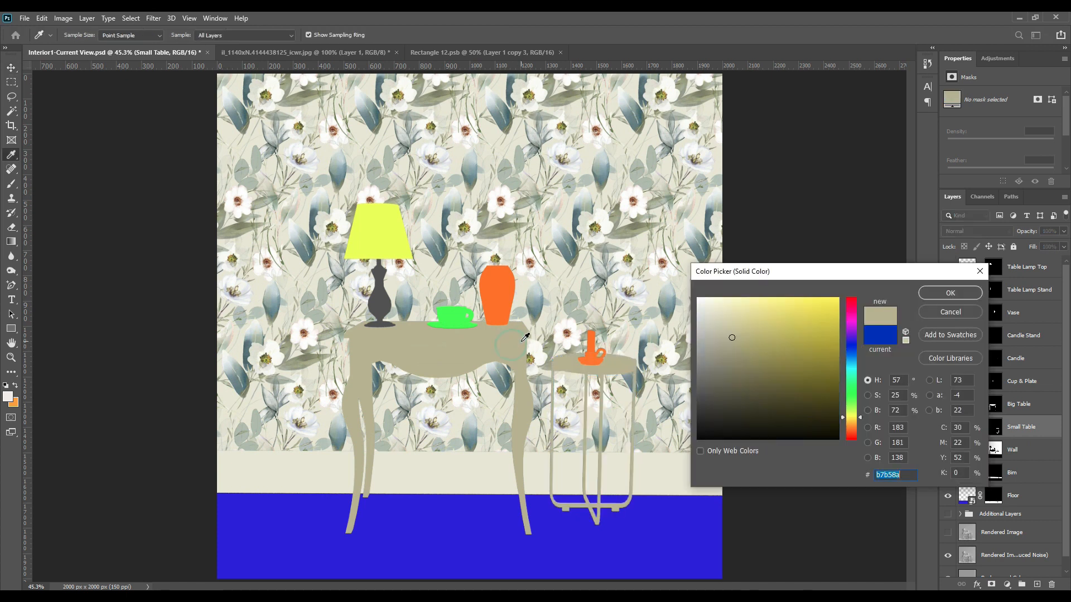
pyautogui.click(940, 292)
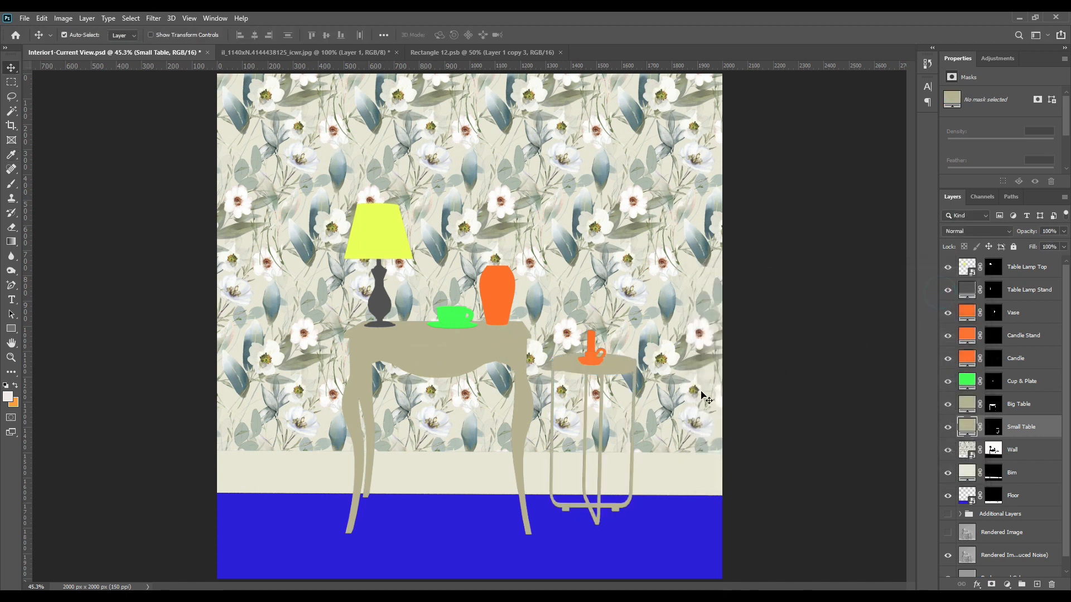
# Set the Candle Stand fill to dark grey 434343 and sample that same grey for the Table Lamp Stand
pyautogui.click(593, 363)
pyautogui.doubleClick(969, 336)
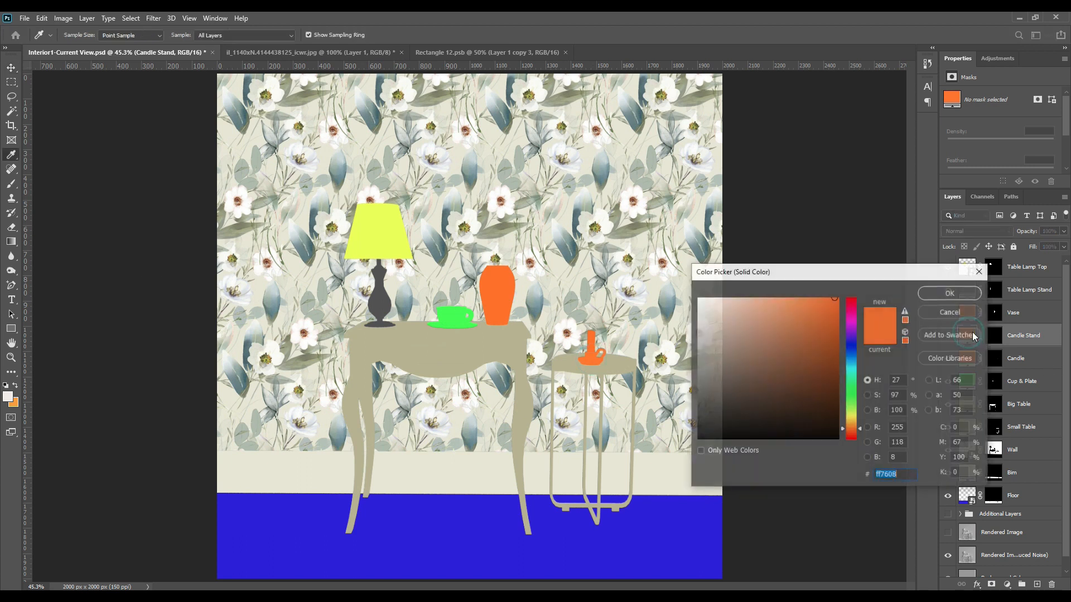
pyautogui.moveTo(730, 343)
pyautogui.mouseDown()
pyautogui.moveTo(695, 403)
pyautogui.moveTo(682, 400)
pyautogui.mouseUp()
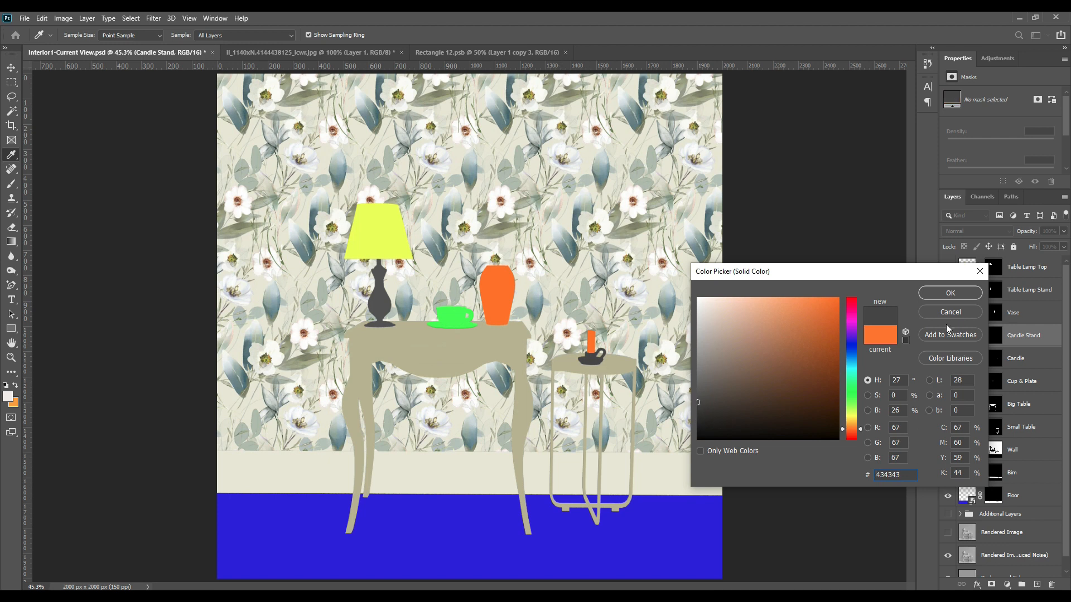
pyautogui.click(951, 292)
pyautogui.click(1029, 290)
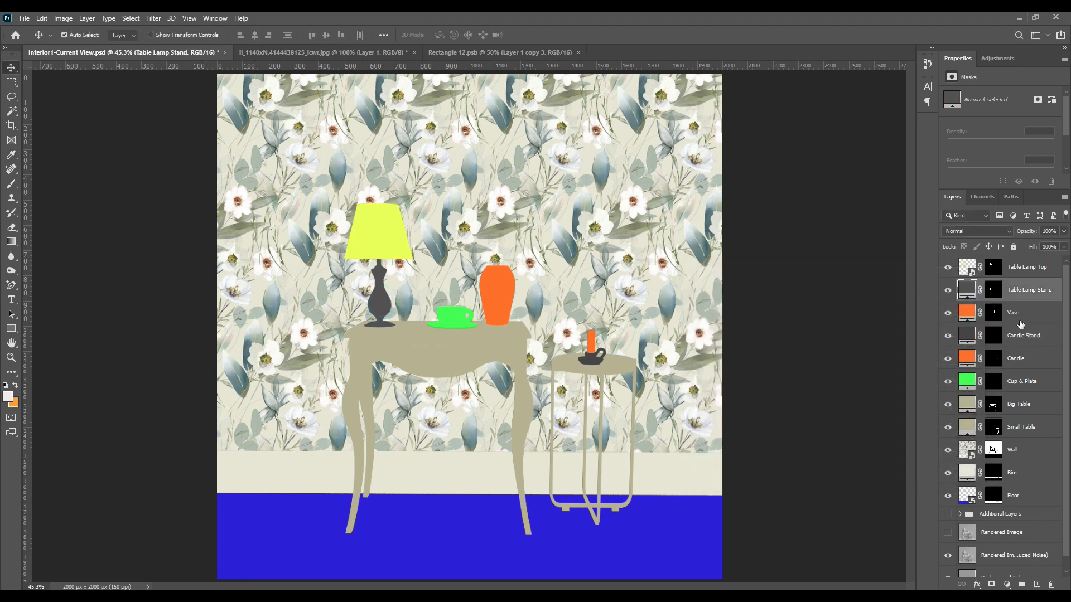
pyautogui.doubleClick(971, 289)
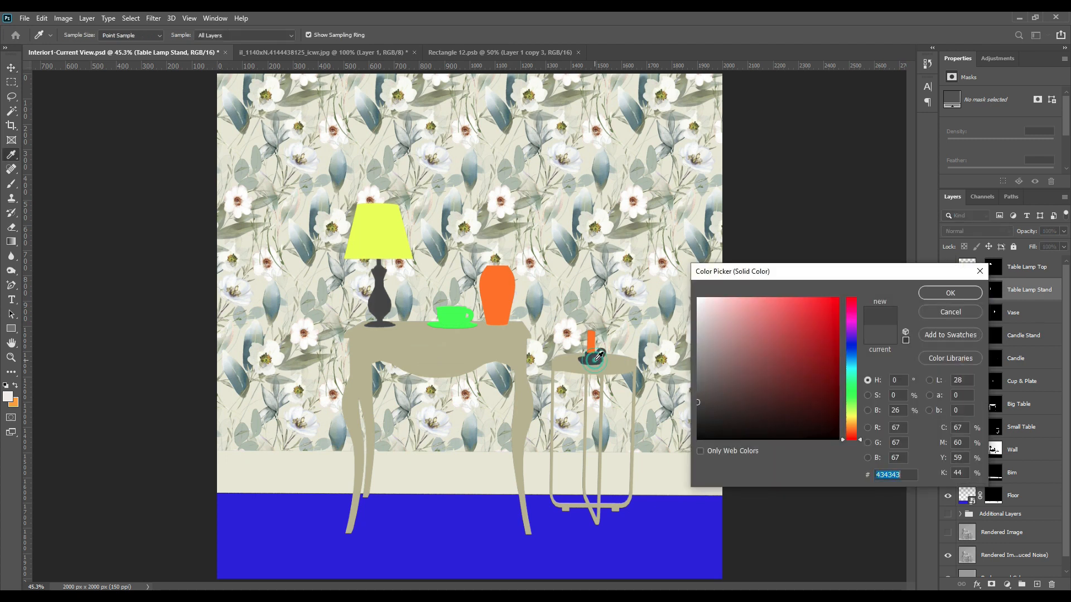
pyautogui.click(941, 291)
# Recolour the Vase layer's fill to the light grey e3e3e3
pyautogui.click(503, 298)
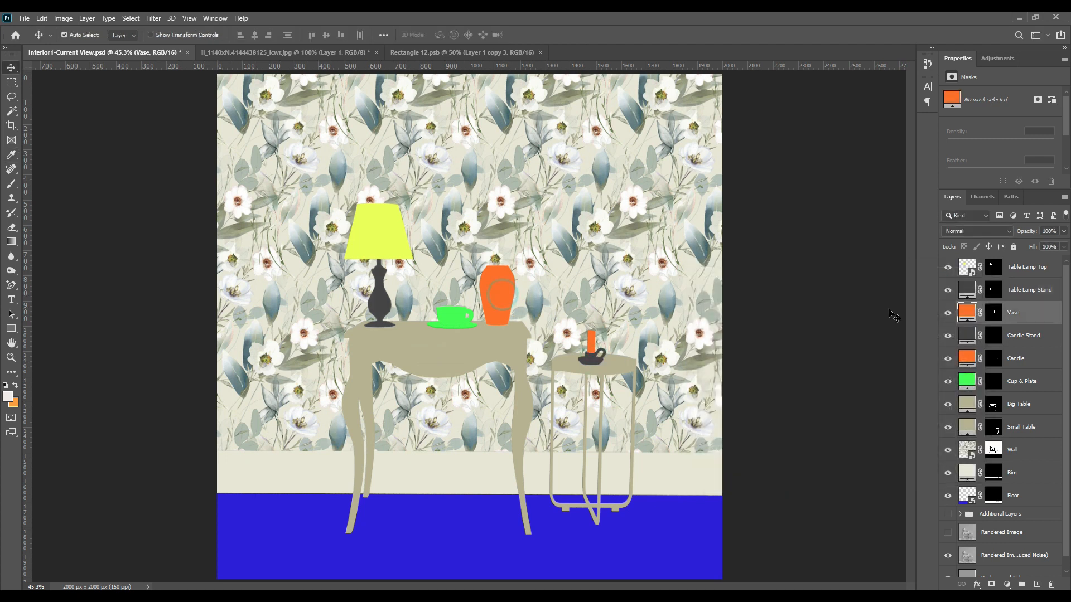
pyautogui.doubleClick(964, 314)
pyautogui.moveTo(714, 352); pyautogui.dragTo(679, 313)
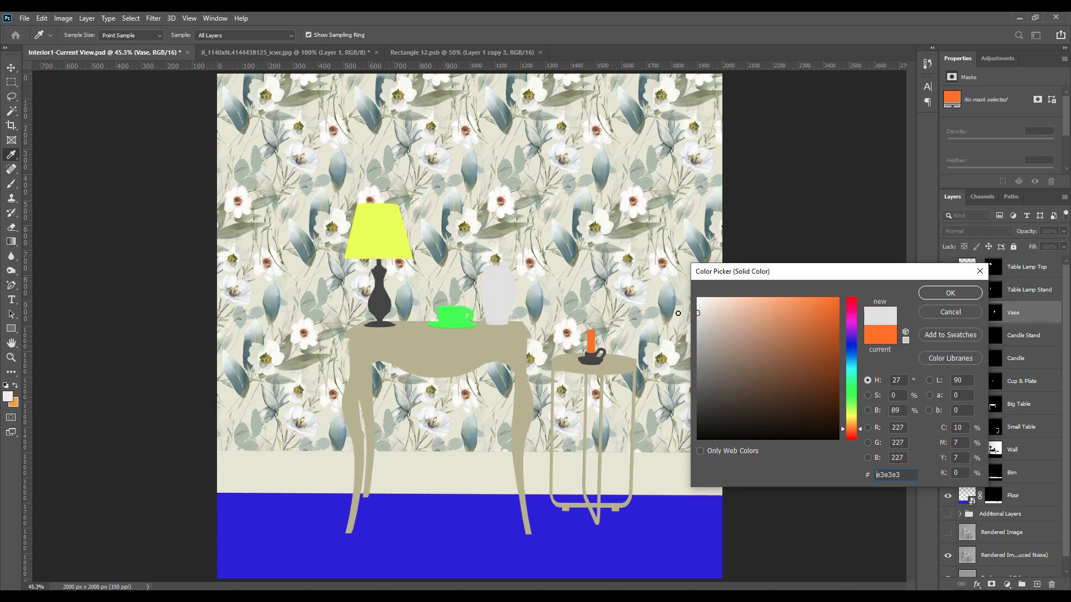
pyautogui.click(950, 291)
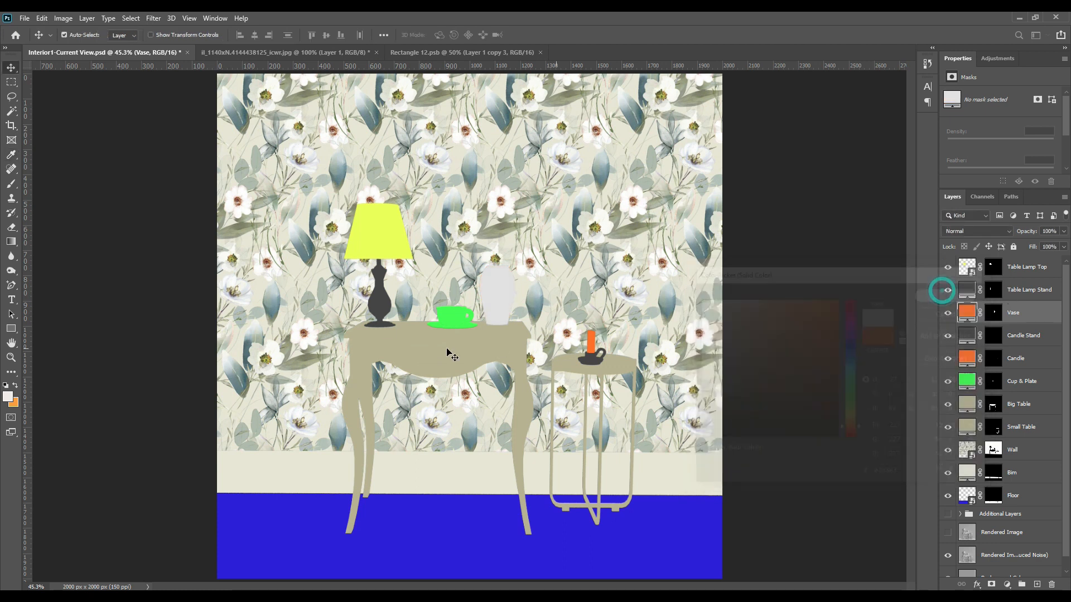
# Match the Cup & Plate and Candle fills to the vase by sampling its light grey e3e3e3
pyautogui.click(453, 317)
pyautogui.doubleClick(966, 381)
pyautogui.click(496, 293)
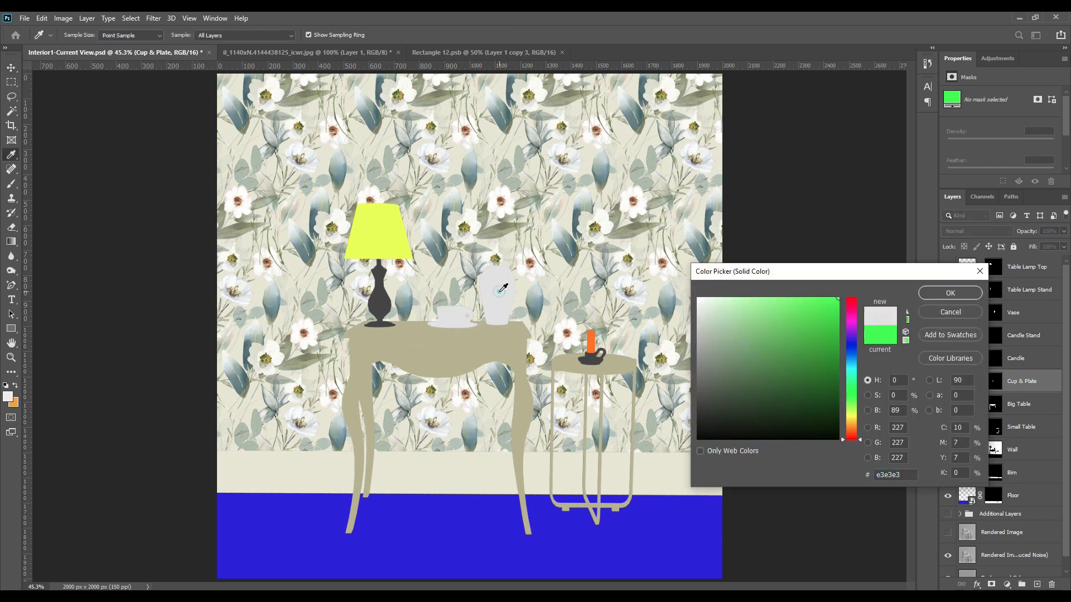
pyautogui.click(950, 293)
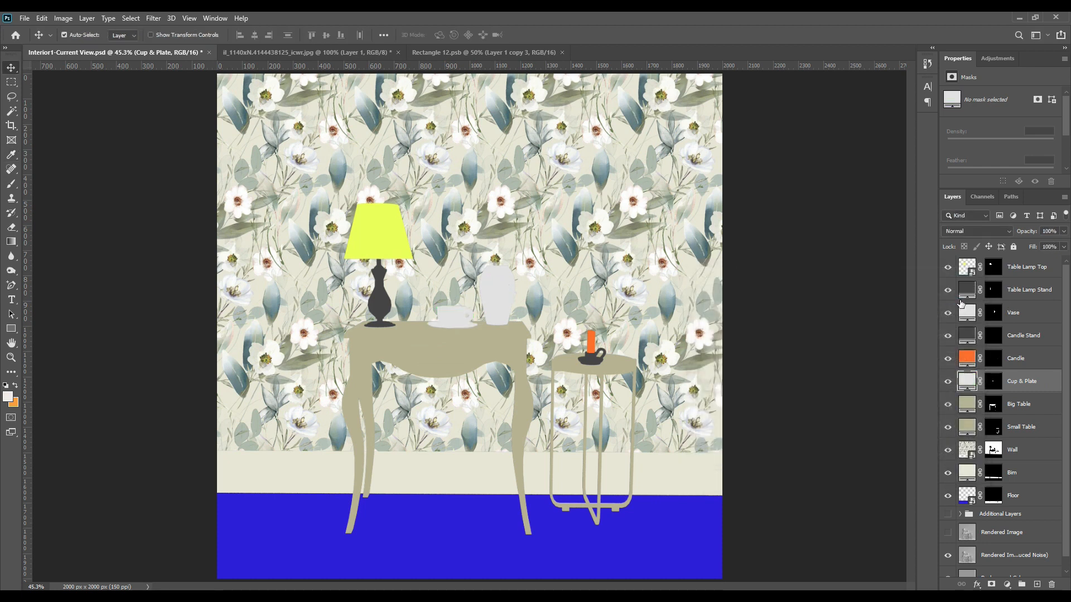
pyautogui.click(595, 344)
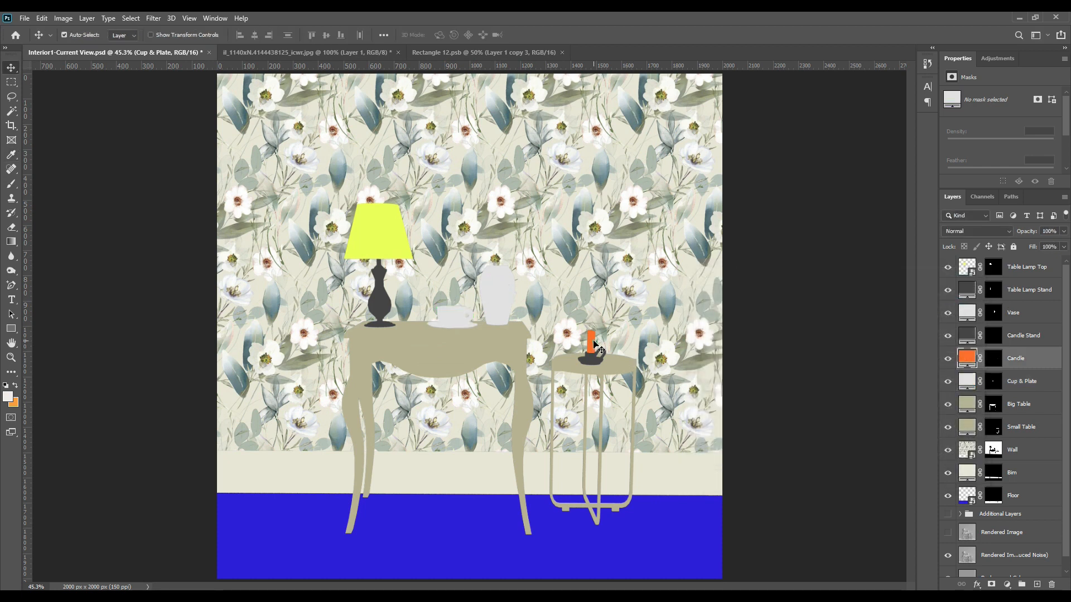
pyautogui.doubleClick(966, 358)
pyautogui.click(502, 296)
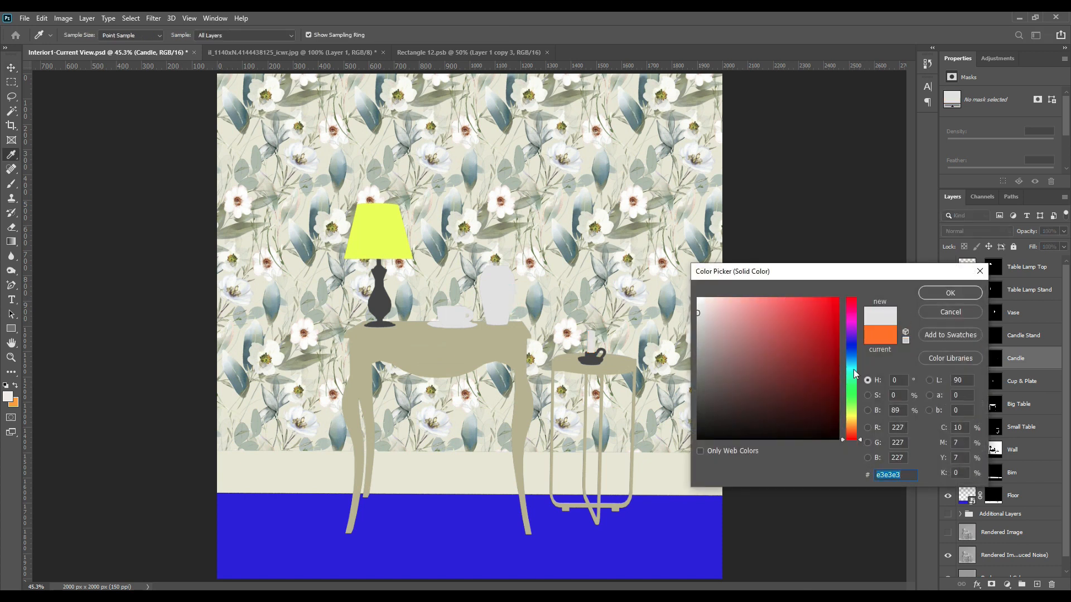
pyautogui.click(951, 293)
# Open the Floor smart object's contents and copy the marble from stone-floor-texture.jpg into it, aligned to the canvas's upper-left corner
pyautogui.click(712, 510)
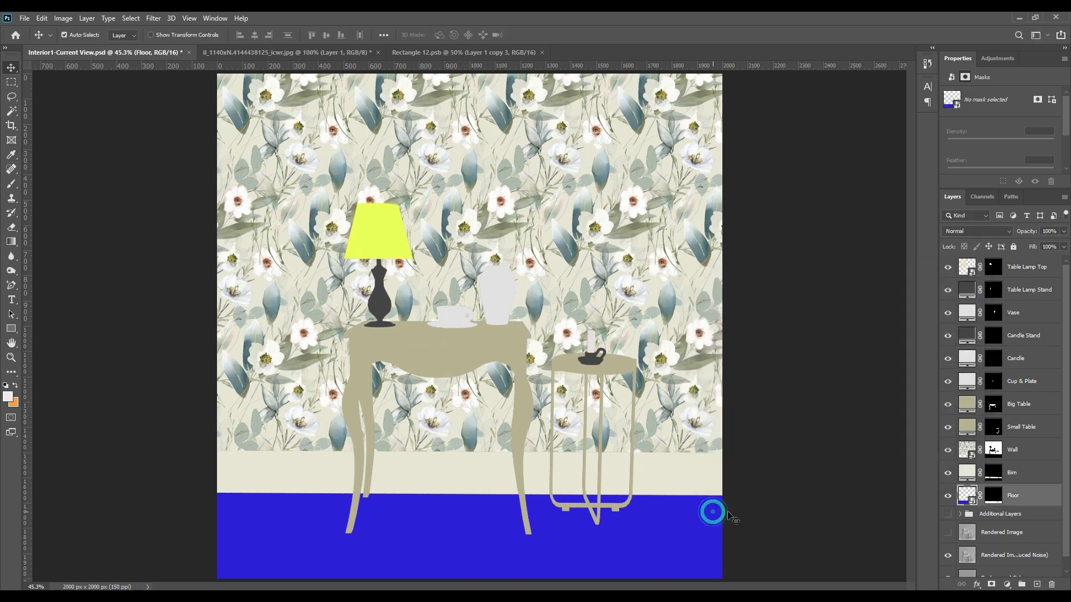
pyautogui.doubleClick(970, 495)
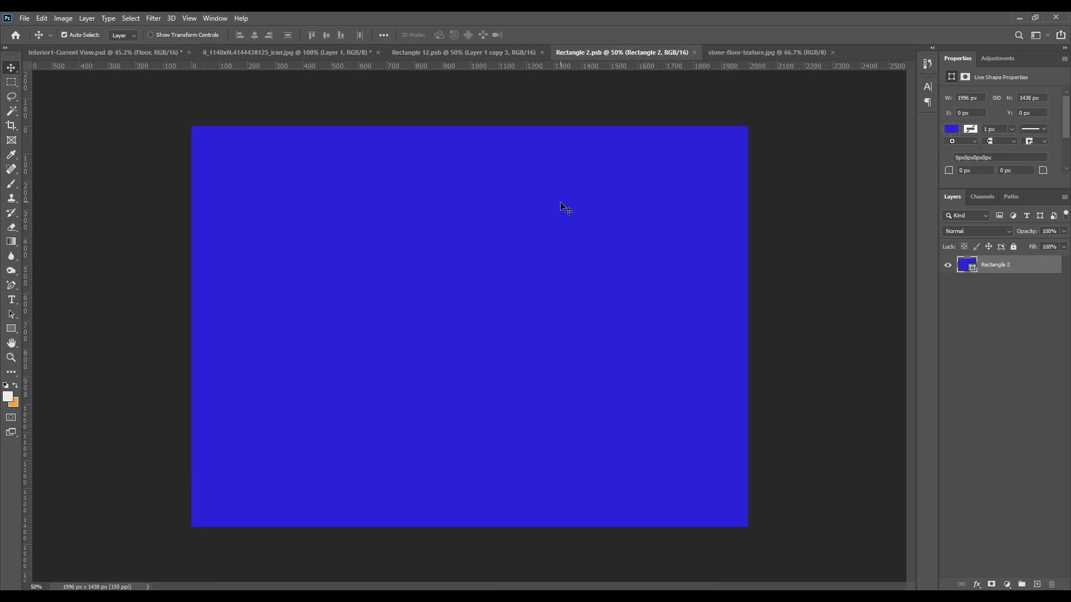
pyautogui.click(753, 52)
pyautogui.moveTo(998, 268); pyautogui.dragTo(524, 249)
pyautogui.click(525, 237)
pyautogui.moveTo(587, 200); pyautogui.dragTo(563, 252)
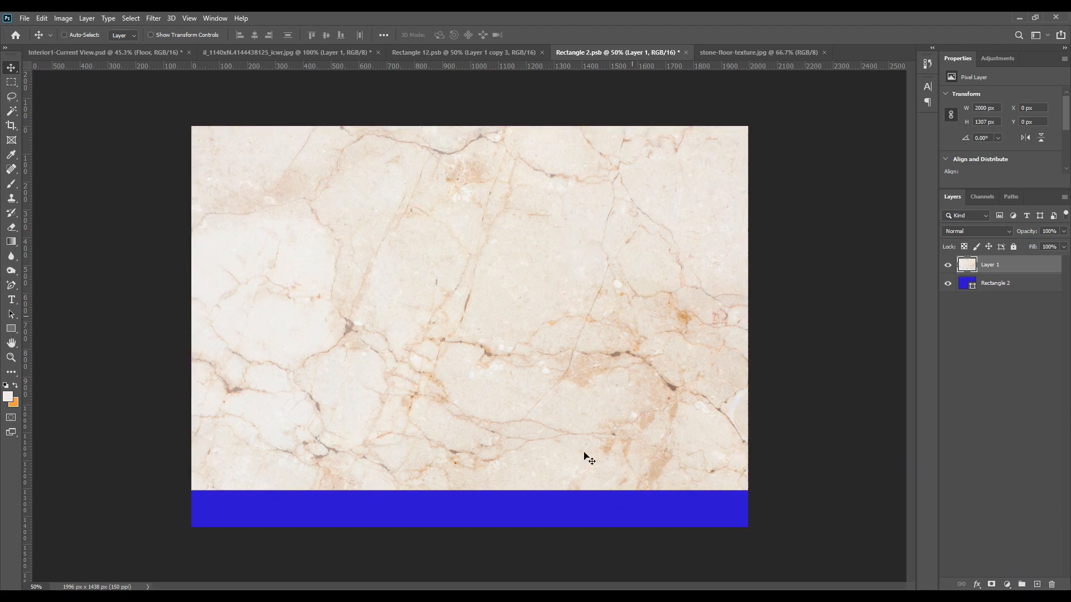
# Stretch the marble texture down to a height of 1438 px to cover the whole blue rectangle
pyautogui.hotkey('ctrl', 't')
pyautogui.moveTo(472, 495); pyautogui.dragTo(471, 527)
pyautogui.click(552, 35)
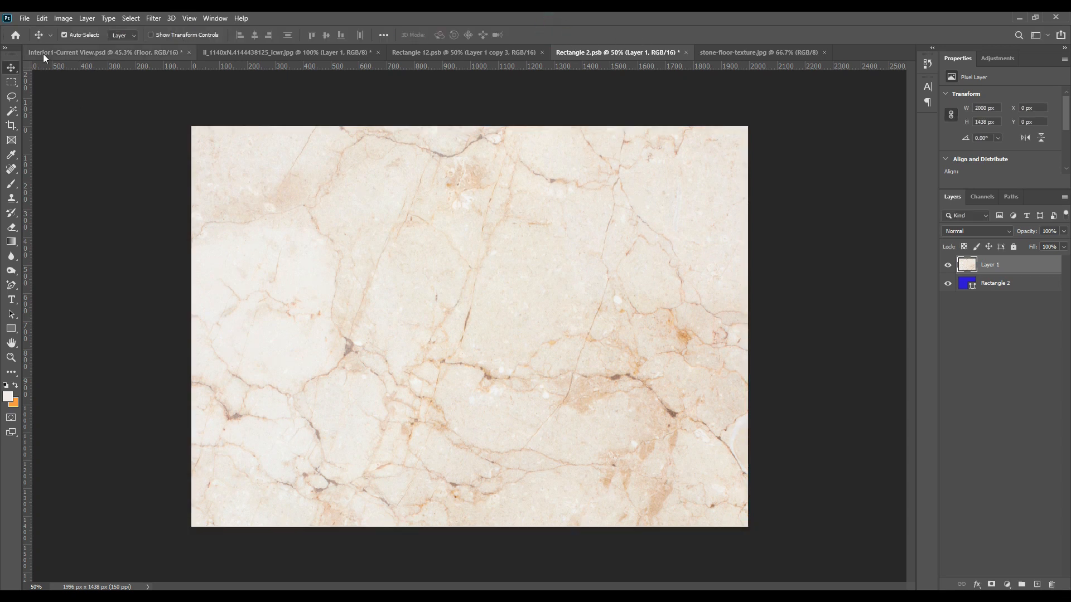
# Save the floor's smart object contents and return to the Interior1-Current View document
pyautogui.click(24, 18)
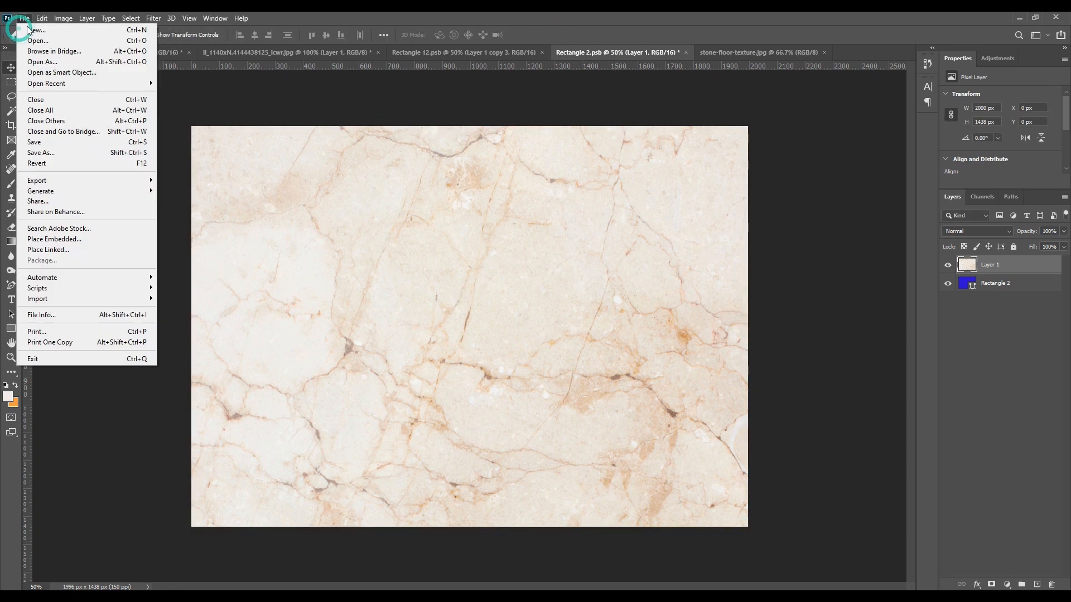
pyautogui.click(56, 142)
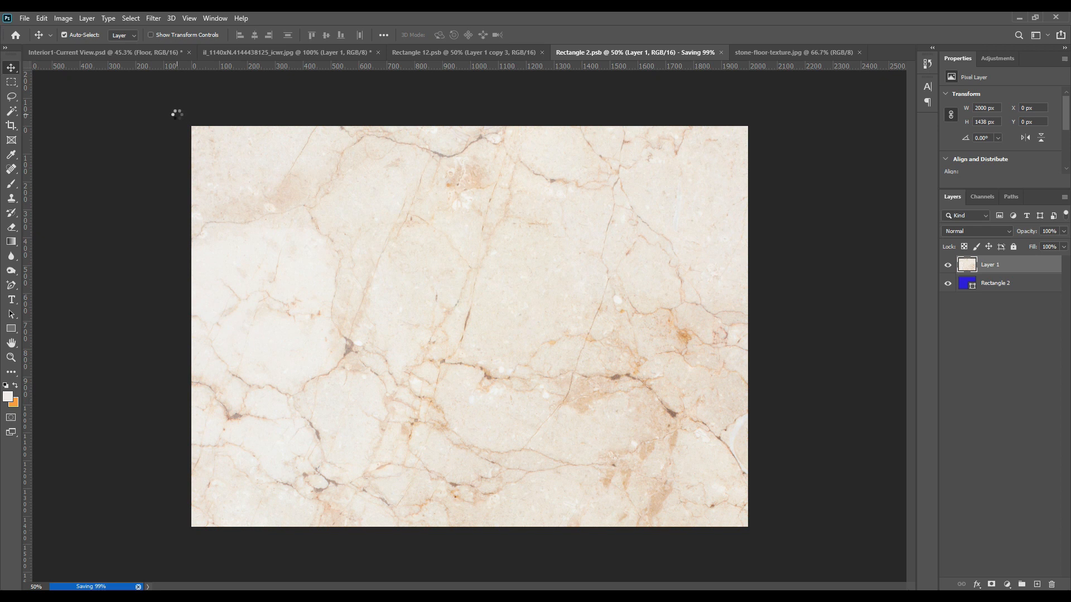
pyautogui.click(127, 52)
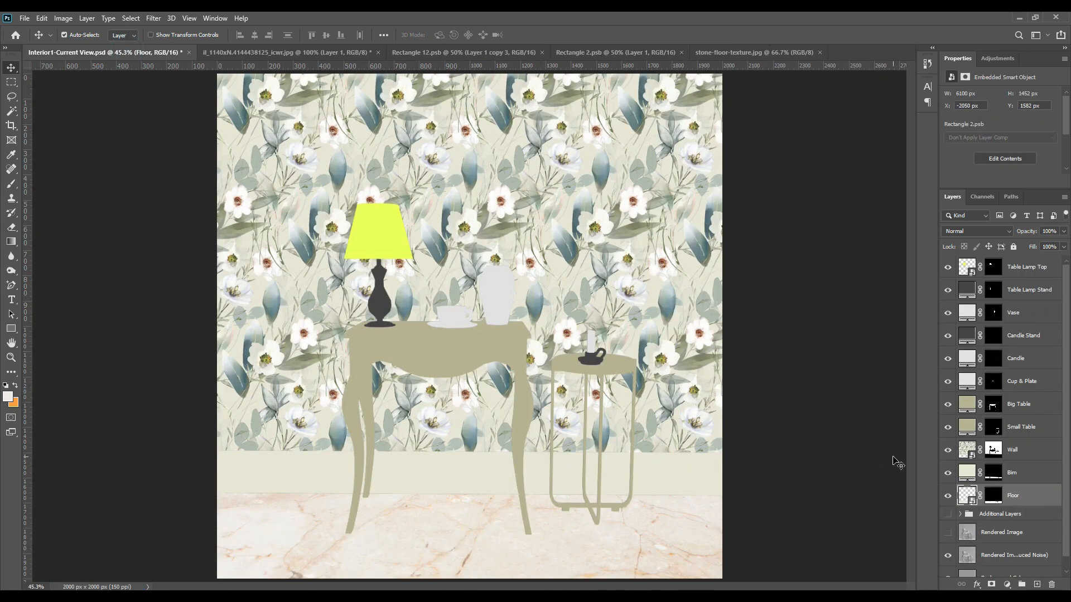
# Open the Table Lamp Top smart object's contents and copy the floral pattern from the wallpaper image into it
pyautogui.click(386, 237)
pyautogui.doubleClick(968, 268)
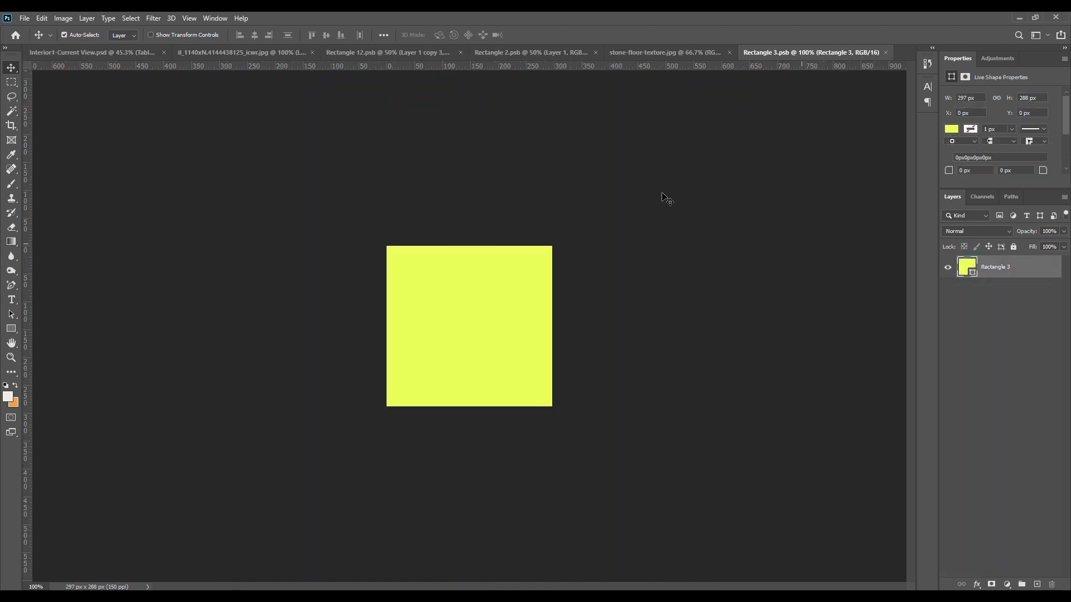
pyautogui.click(252, 53)
pyautogui.moveTo(994, 266); pyautogui.dragTo(520, 312)
pyautogui.click(522, 239)
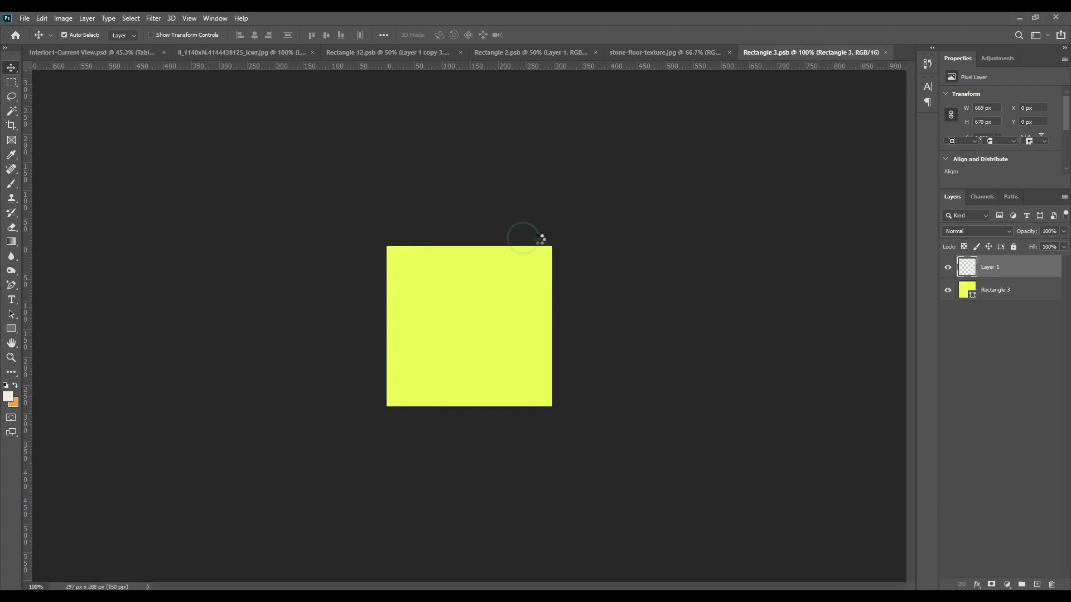
# Scale the floral pattern down proportionally to about 328 by 328 px and position it over the yellow square
pyautogui.hotkey('ctrl', 't')
pyautogui.moveTo(671, 313); pyautogui.dragTo(480, 365)
pyautogui.moveTo(429, 332); pyautogui.dragTo(508, 342)
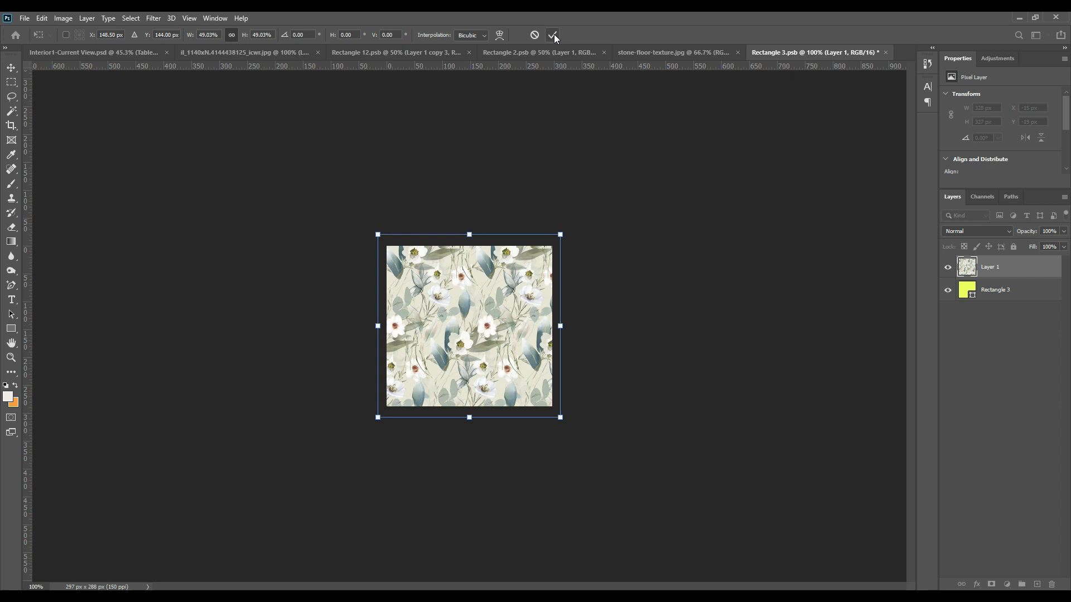
pyautogui.click(552, 34)
# Save the lampshade's smart object contents and return to the Interior1-Current View document
pyautogui.click(25, 18)
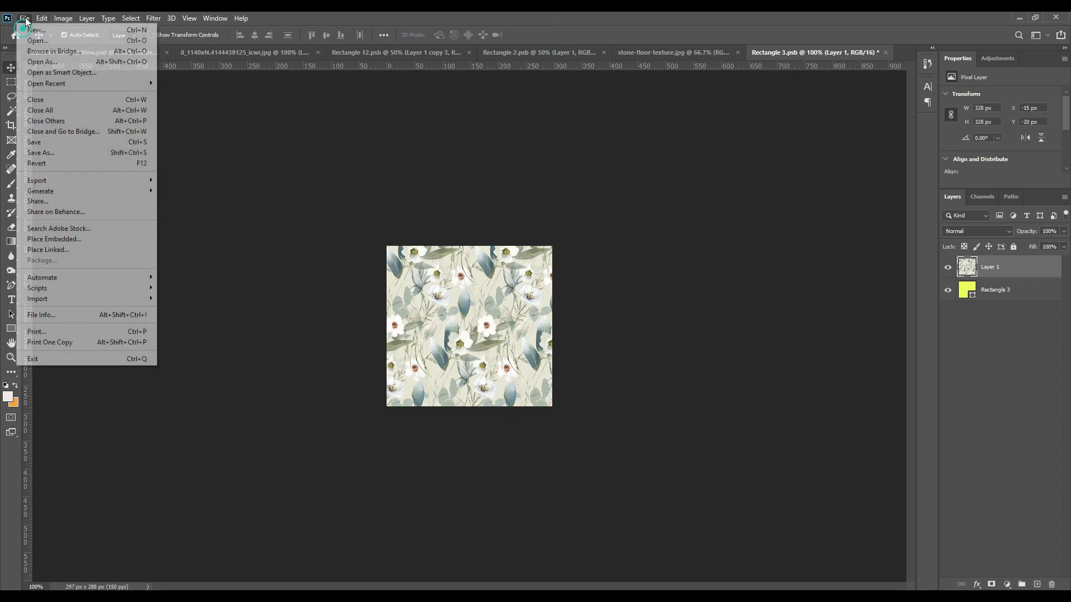
pyautogui.click(54, 142)
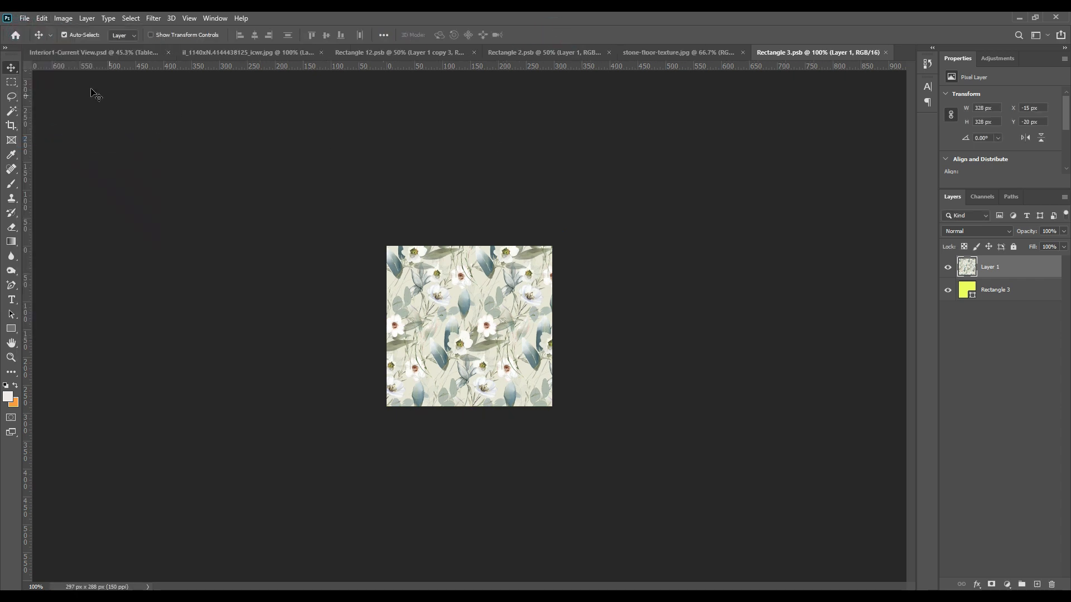
pyautogui.click(61, 53)
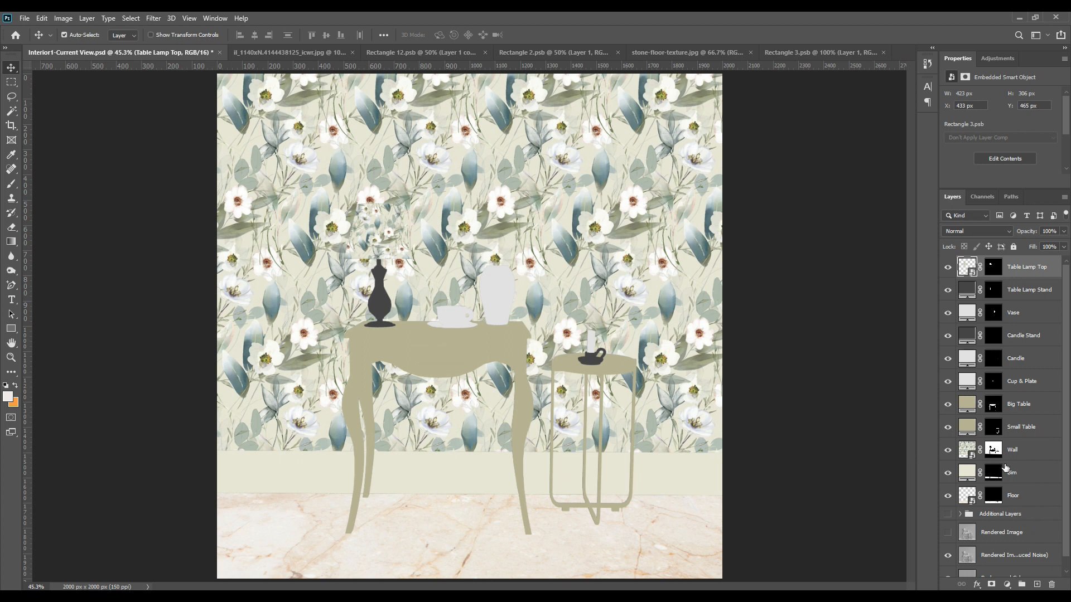
# Colour-label all the layers from Table Lamp Top down to Floor red
pyautogui.keyDown('shift'); pyautogui.click(1022, 499); pyautogui.keyUp('shift')
pyautogui.rightClick(1027, 502)
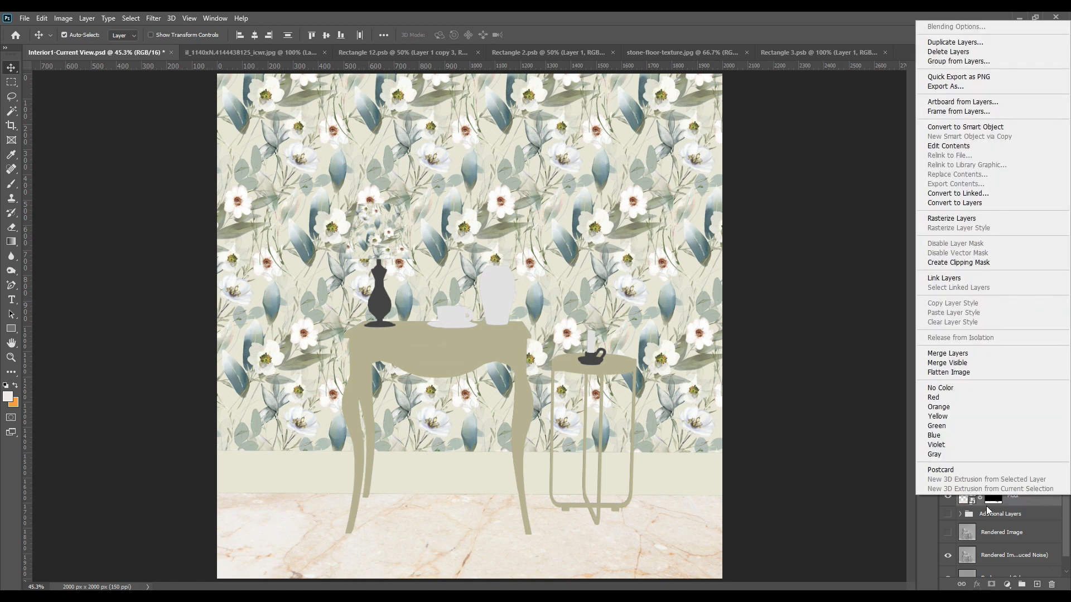
pyautogui.click(957, 397)
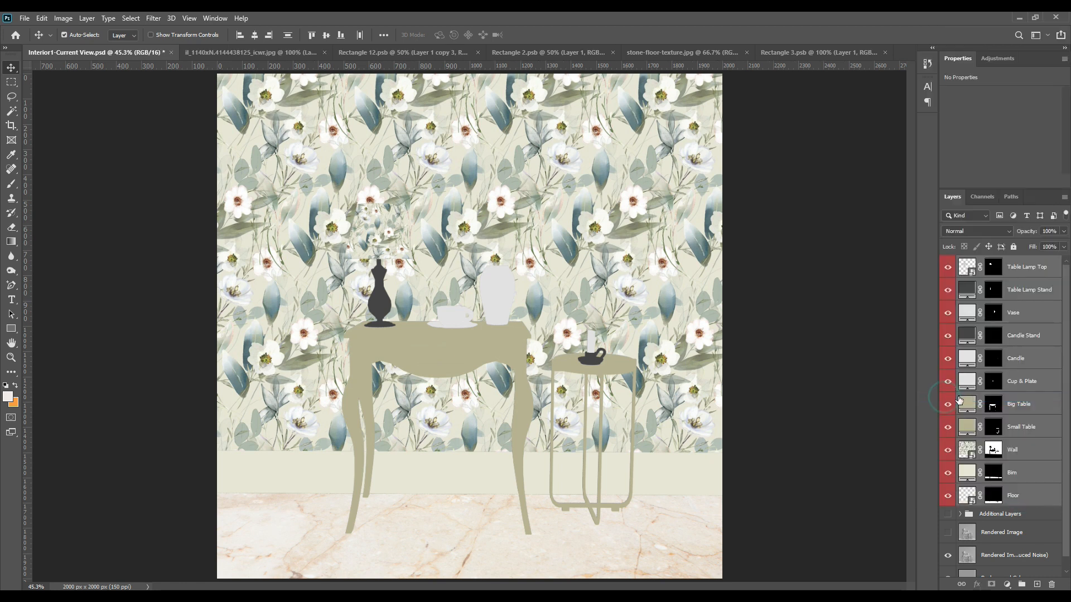
# Group the red-labelled layers and name the group Workspace
pyautogui.moveTo(1031, 496); pyautogui.dragTo(1022, 584)
pyautogui.doubleClick(991, 262)
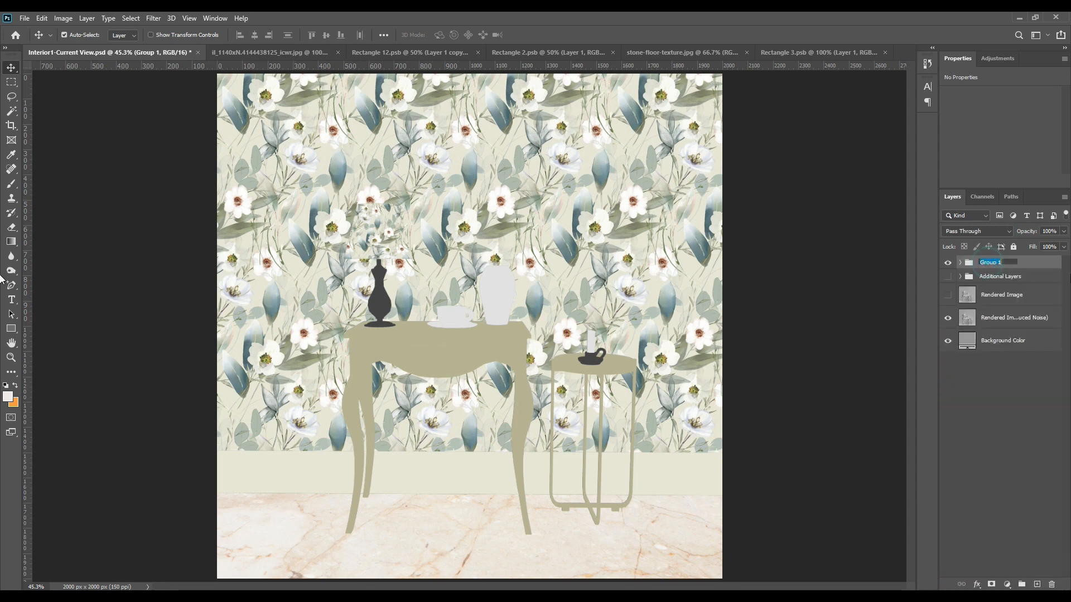
pyautogui.write('Workspace')
pyautogui.press('Return')
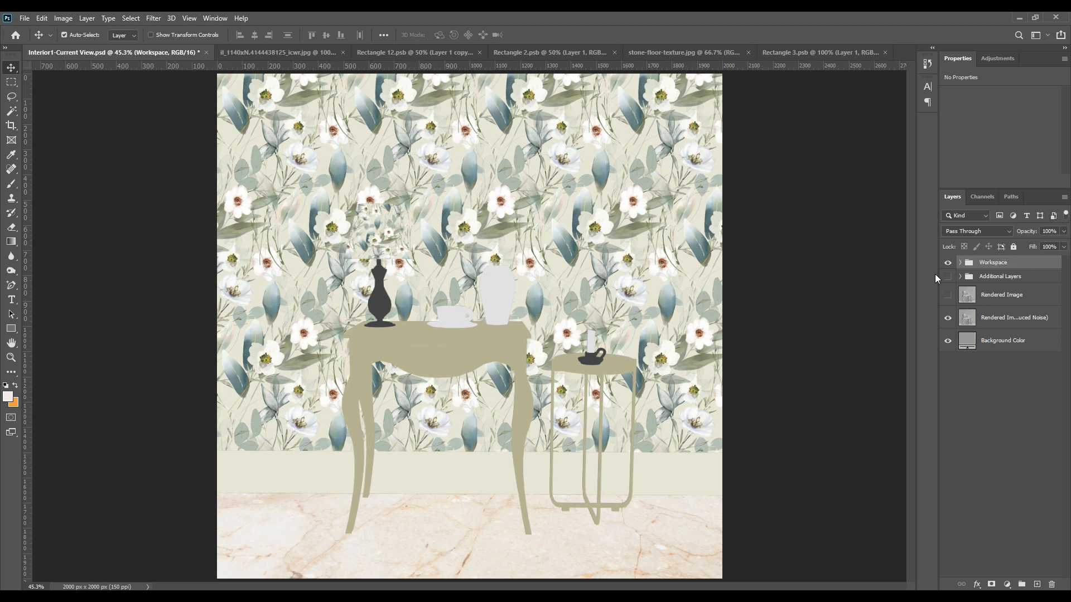
# Duplicate the Rendered Image (Reduced Noise) layer, place the copy above the Workspace group and set its blend mode to Linear Burn
pyautogui.click(996, 316)
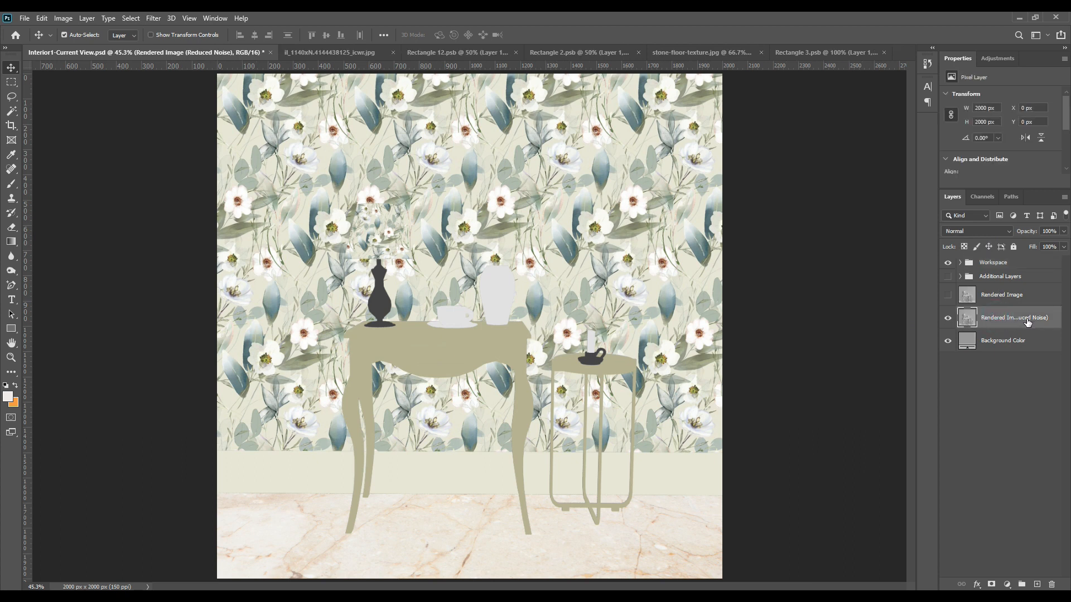
pyautogui.hotkey('ctrl', 'j')
pyautogui.moveTo(1005, 323); pyautogui.dragTo(1004, 257)
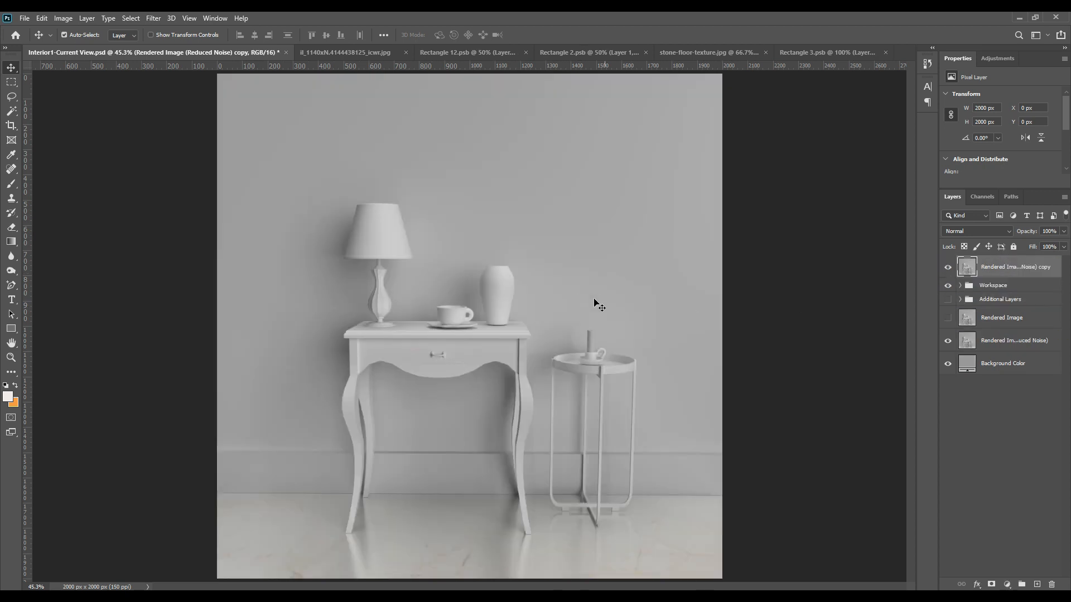
pyautogui.click(988, 230)
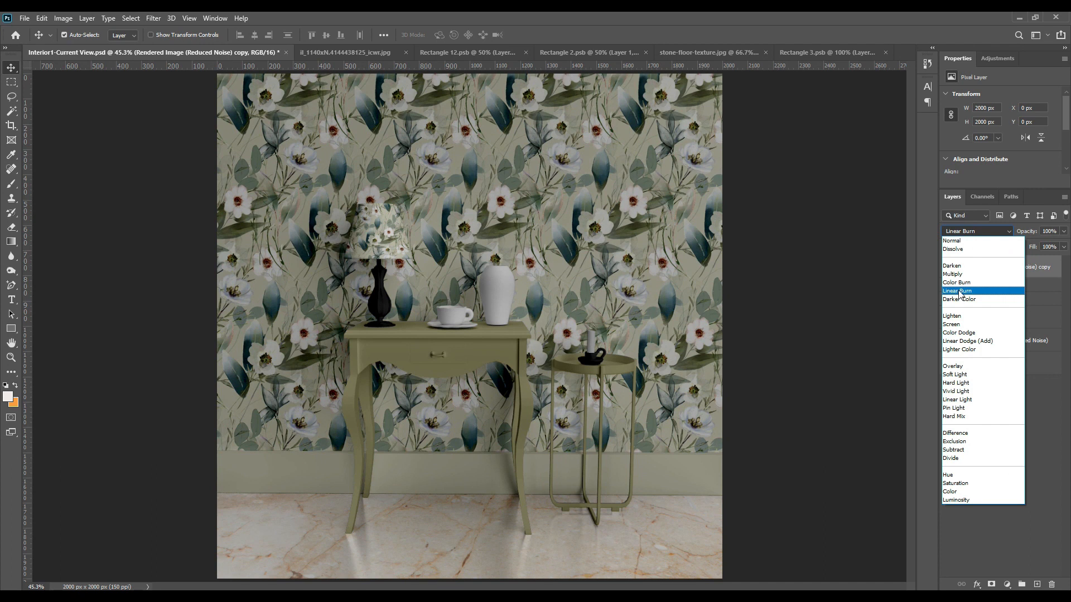
pyautogui.click(958, 291)
# Duplicate the Linear Burn render copy and set the new top layer's blend mode to Linear Dodge (Add)
pyautogui.click(1016, 276)
pyautogui.hotkey('ctrl', 'j')
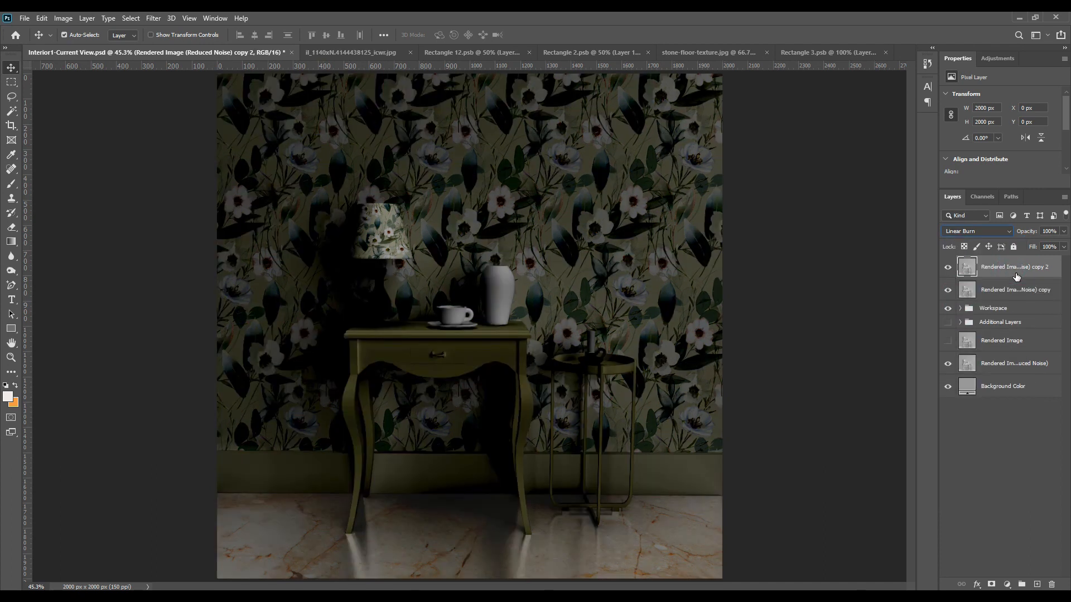
pyautogui.click(989, 234)
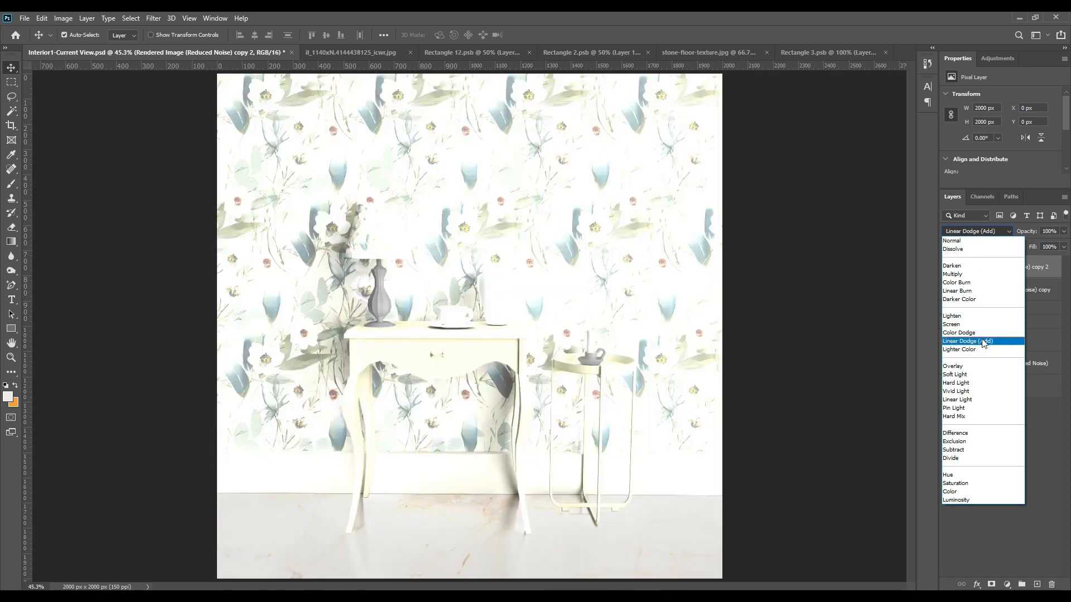
pyautogui.click(983, 342)
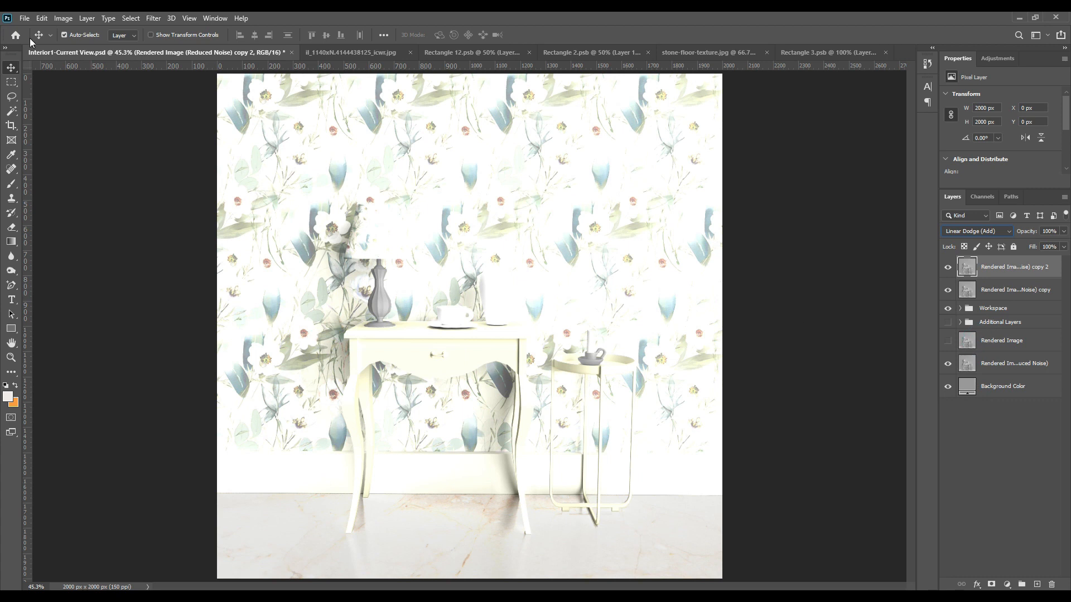
# Apply Levels to the Linear Dodge (Add) copy with a black input of 143 and a white output of about 111
pyautogui.click(64, 19)
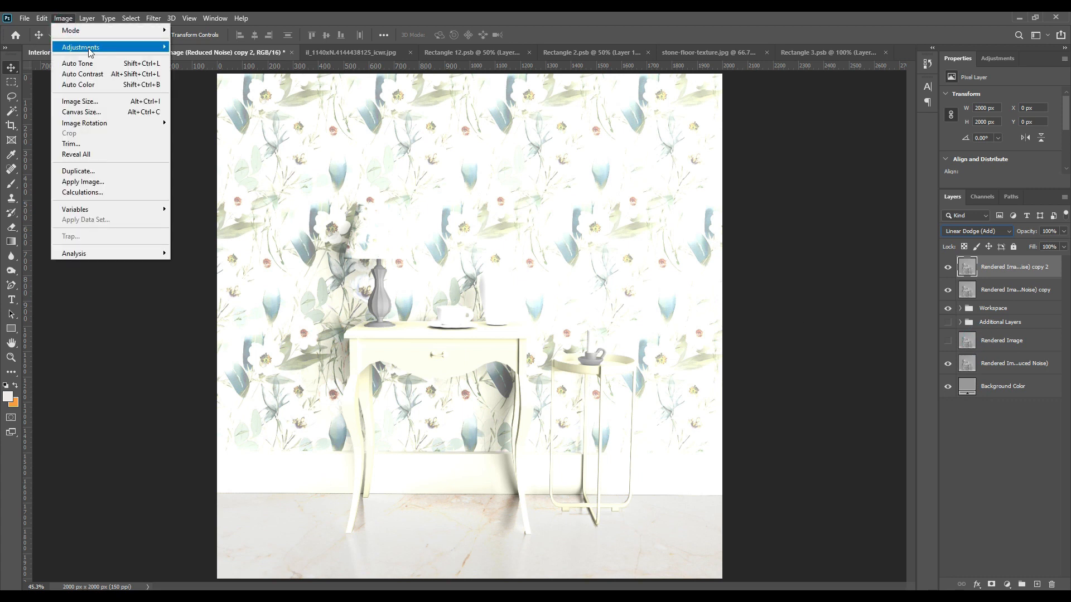
pyautogui.moveTo(79, 47)
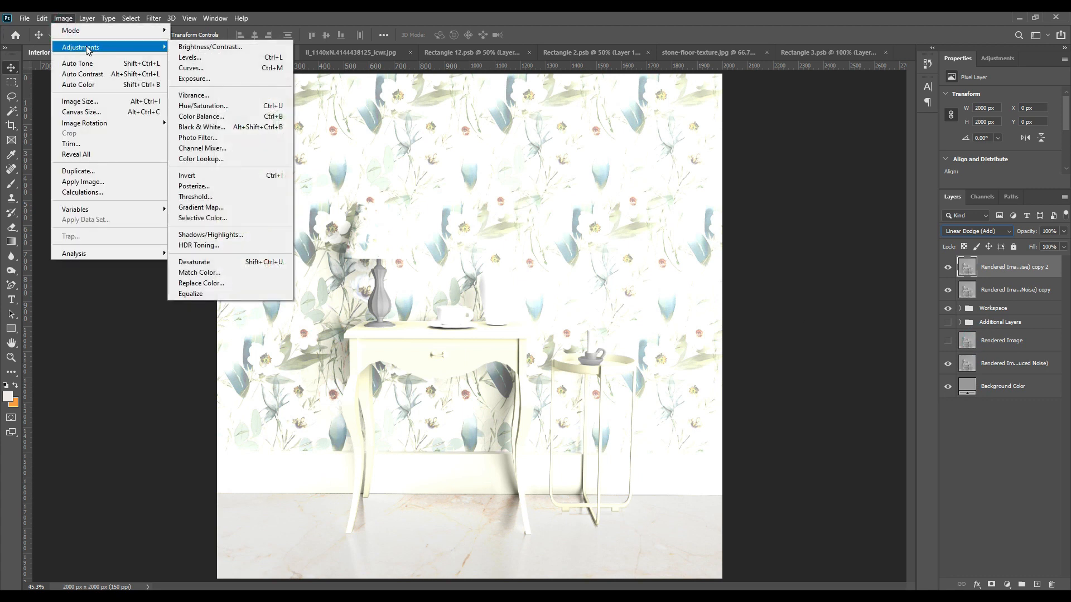
pyautogui.click(191, 57)
pyautogui.moveTo(762, 278); pyautogui.dragTo(842, 284)
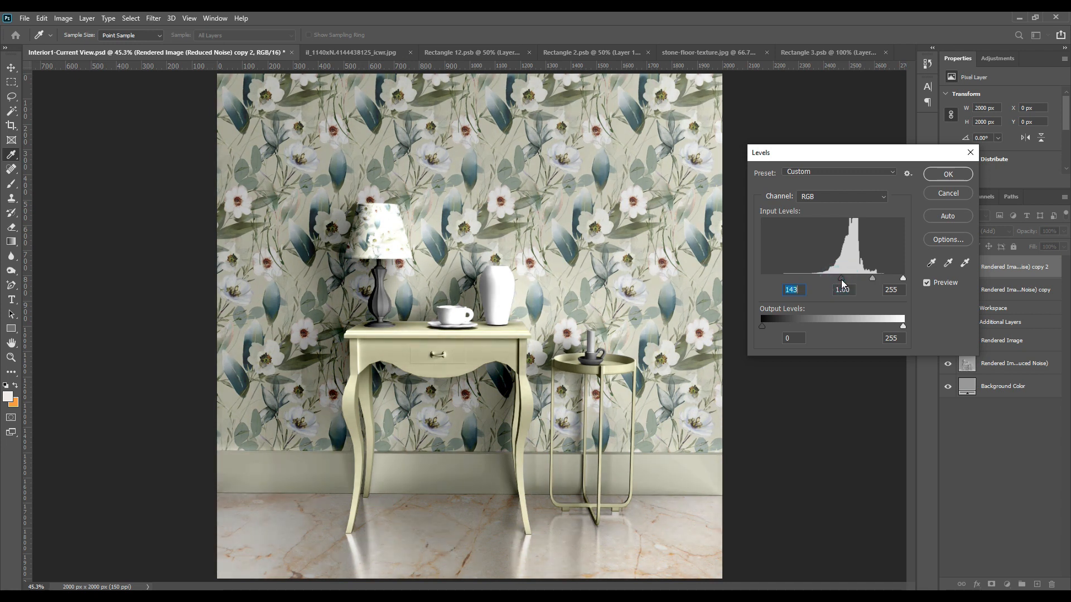
pyautogui.moveTo(902, 326); pyautogui.dragTo(823, 326)
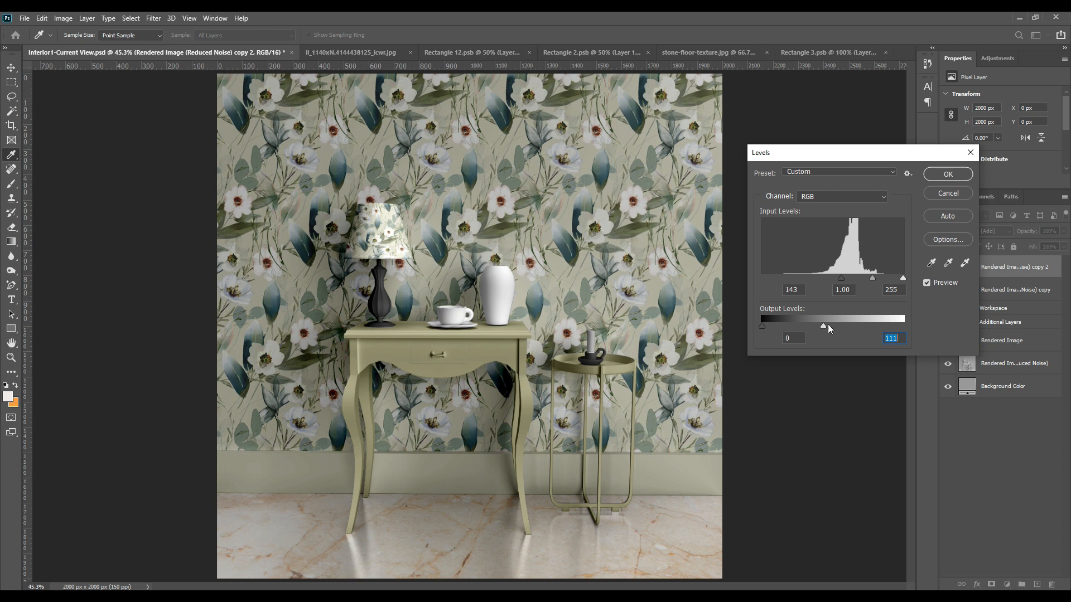
pyautogui.moveTo(822, 323); pyautogui.dragTo(821, 325)
pyautogui.click(948, 175)
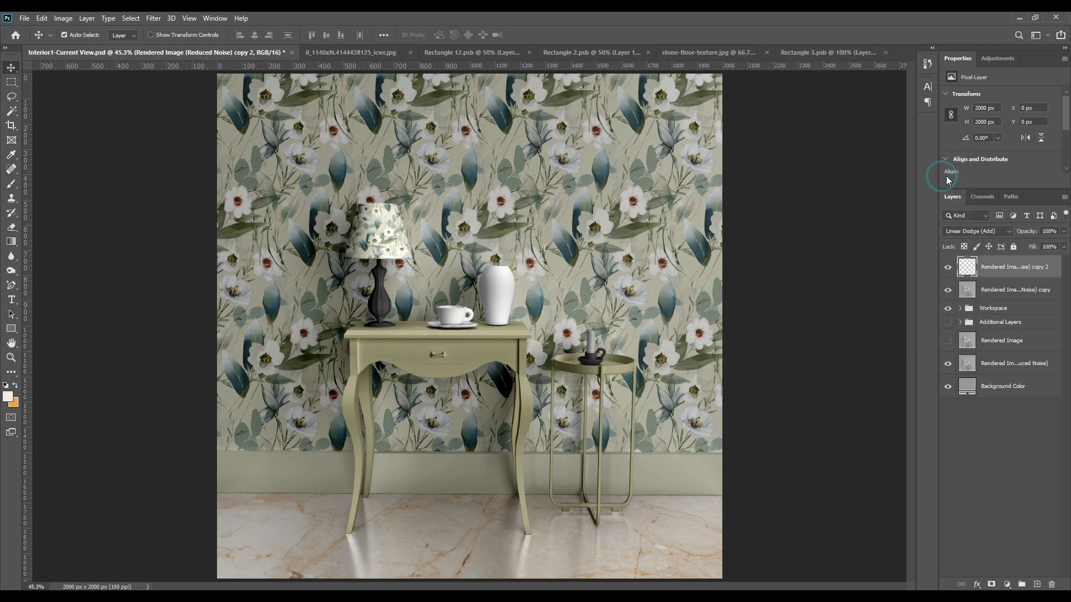
# Duplicate the Linear Burn render copy again, move the duplicate to the top of the stack and set it to Screen
pyautogui.click(1003, 299)
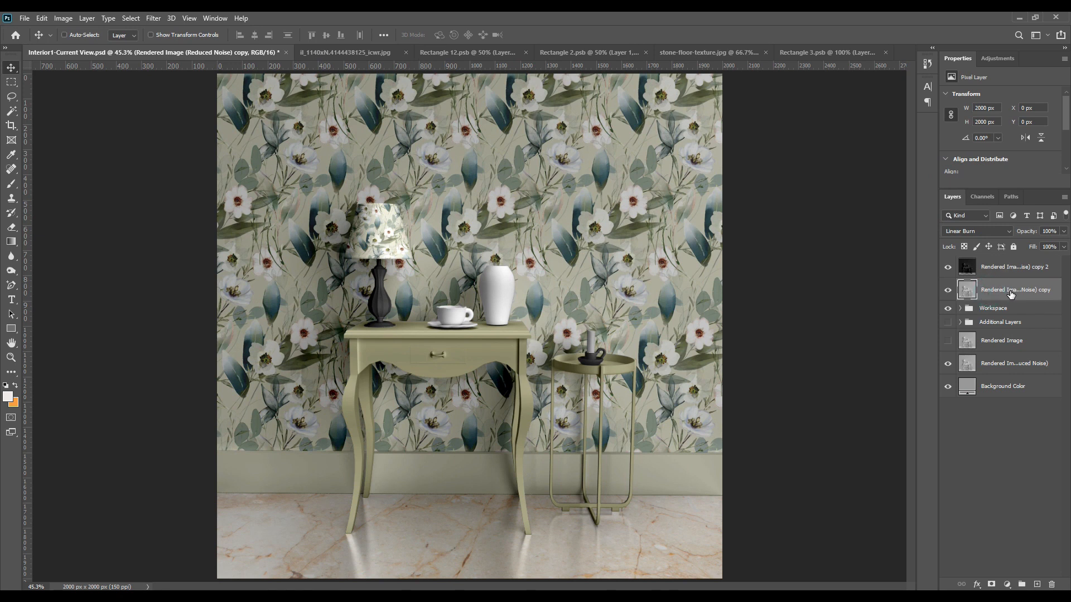
pyautogui.hotkey('ctrl', 'j')
pyautogui.moveTo(1010, 294); pyautogui.dragTo(1004, 256)
pyautogui.click(982, 231)
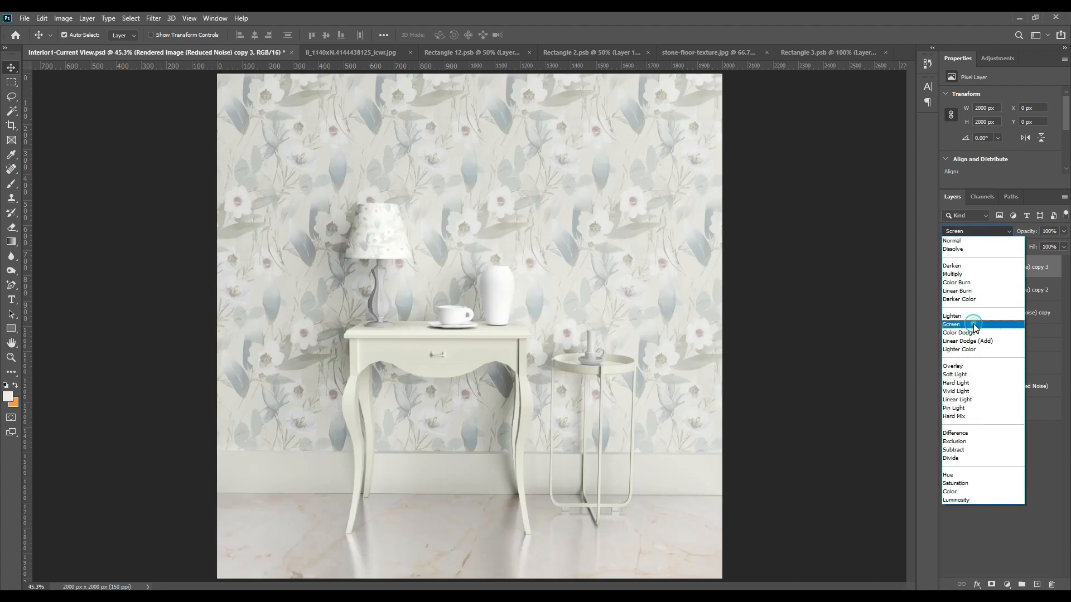
pyautogui.click(955, 327)
# Apply Levels to the Screen copy with a black input of 179
pyautogui.click(61, 17)
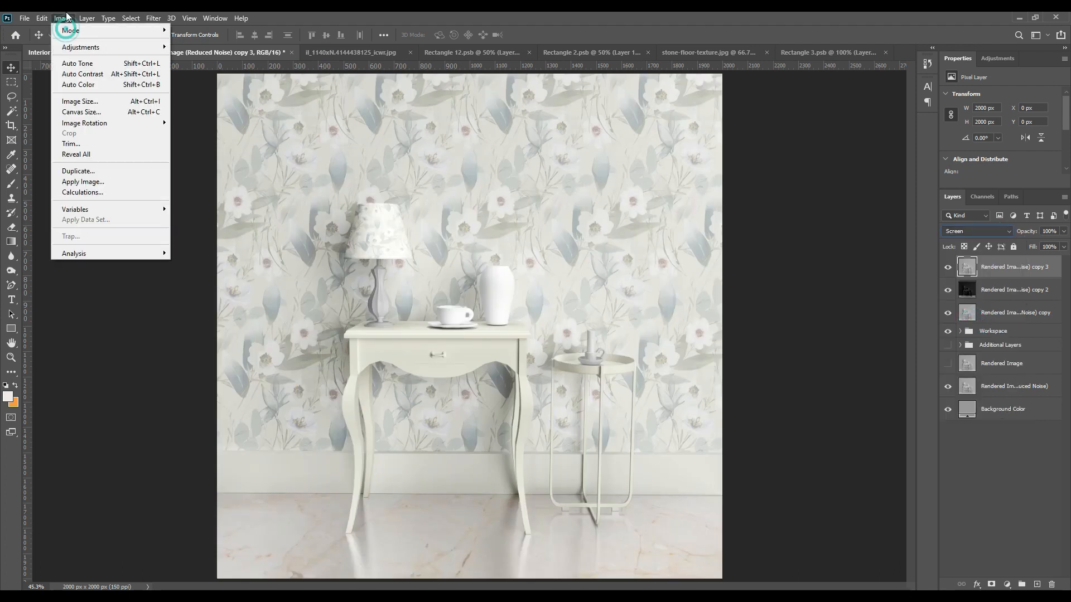
pyautogui.click(86, 48)
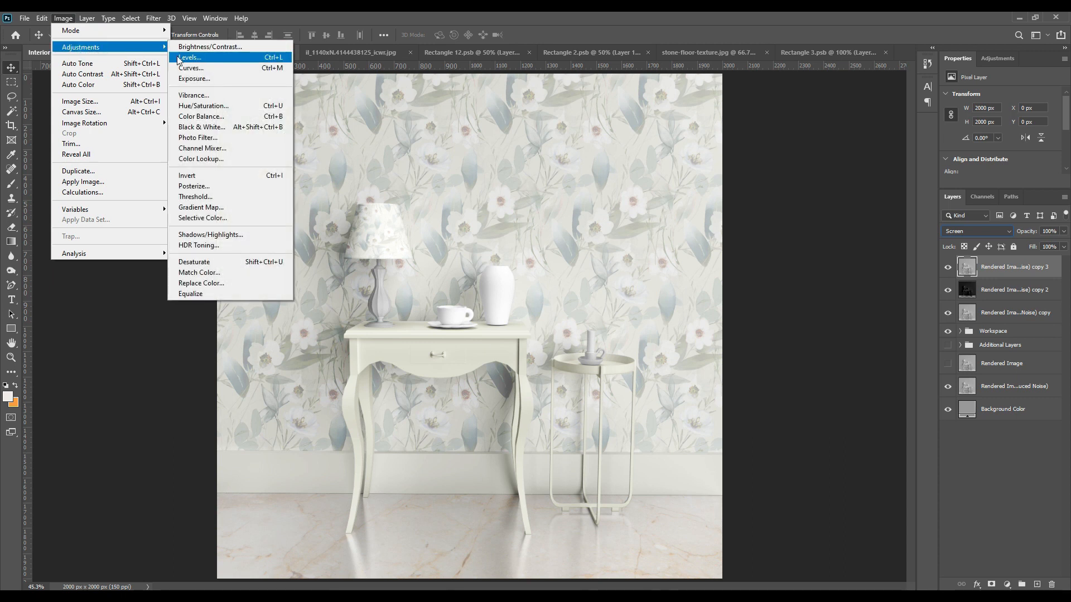
pyautogui.click(192, 57)
pyautogui.moveTo(762, 278); pyautogui.dragTo(858, 275)
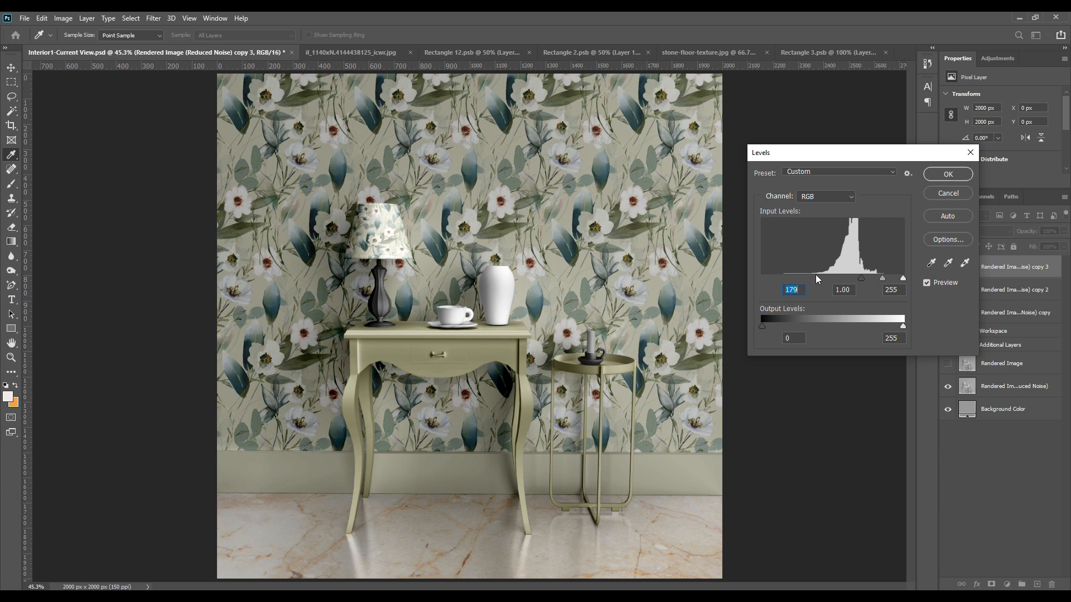
pyautogui.click(942, 176)
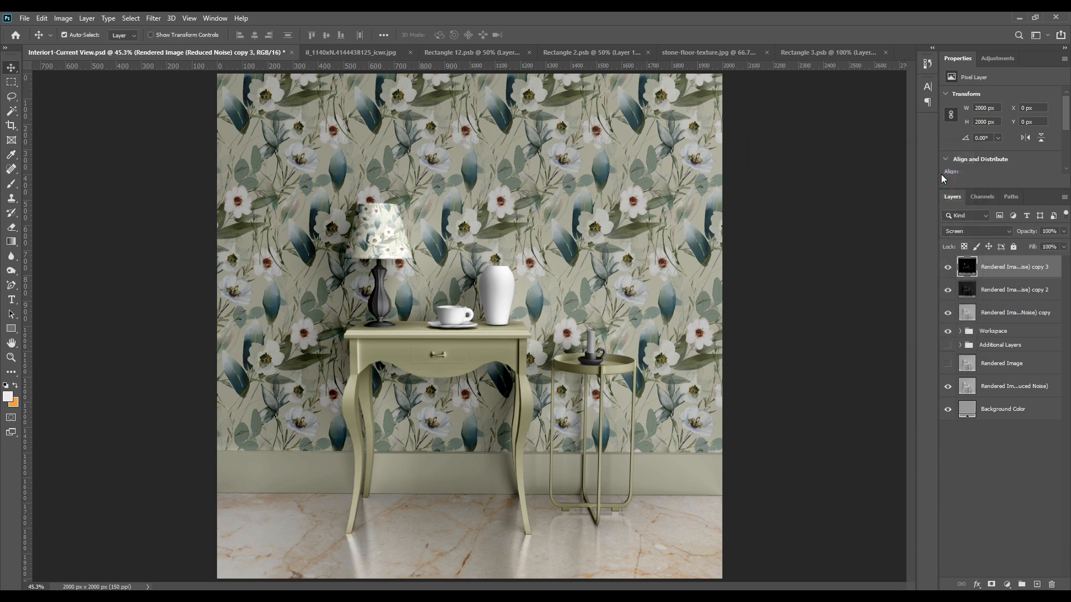
# Duplicate the Linear Burn render copy once more, place it directly below the Screen copy and set it to Lighten
pyautogui.click(1006, 315)
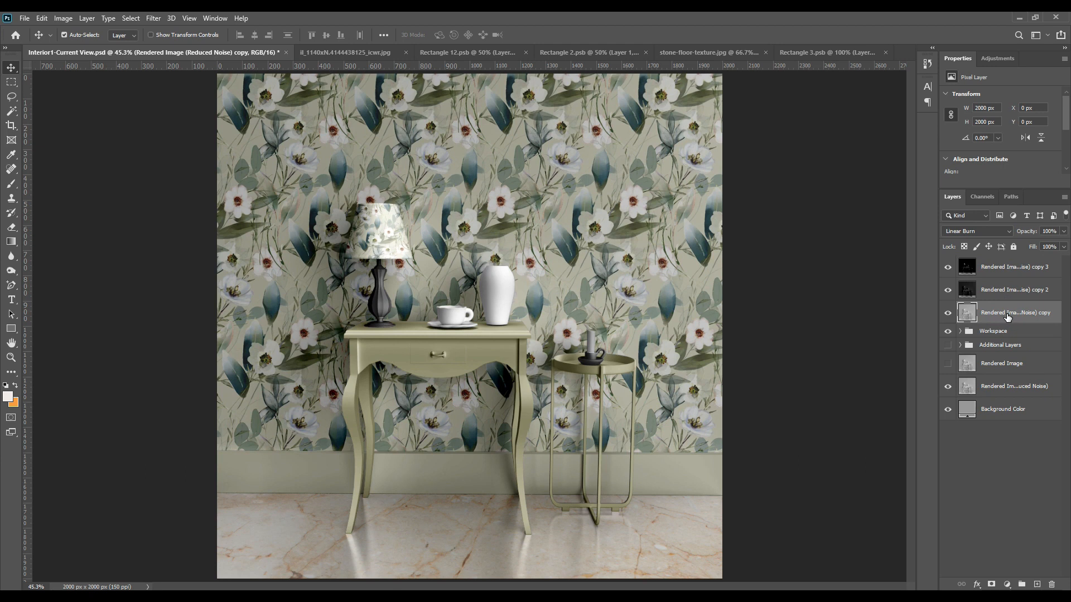
pyautogui.hotkey('ctrl', 'j')
pyautogui.moveTo(1005, 317); pyautogui.dragTo(1011, 277)
pyautogui.click(987, 237)
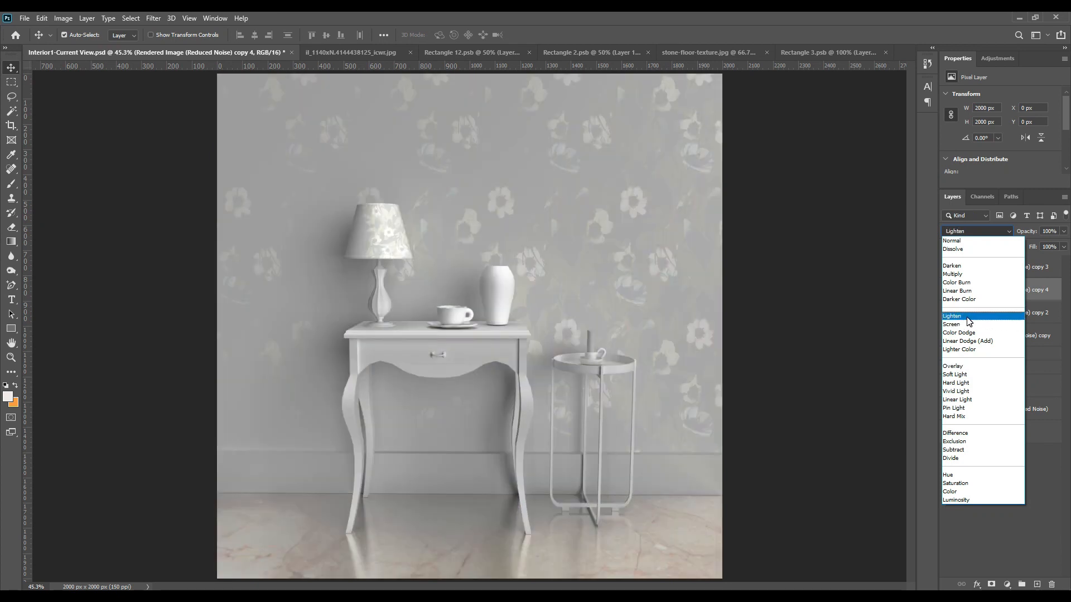
pyautogui.click(967, 322)
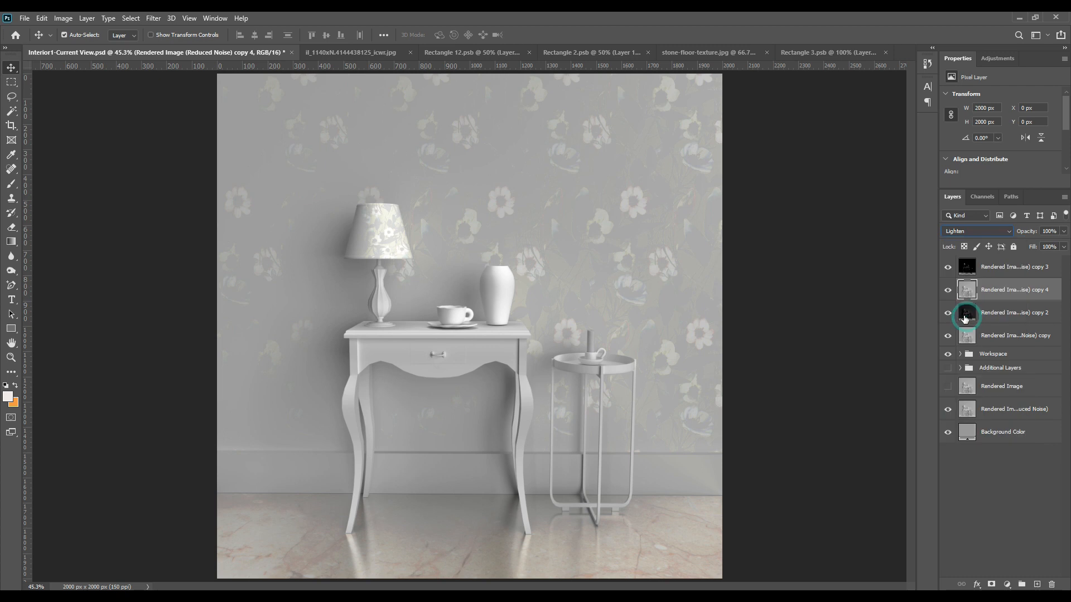
# Apply Levels to the Lighten copy with black input 161 and white output 118, and compare the image with that layer hidden and shown
pyautogui.click(63, 18)
pyautogui.moveTo(75, 47)
pyautogui.click(198, 56)
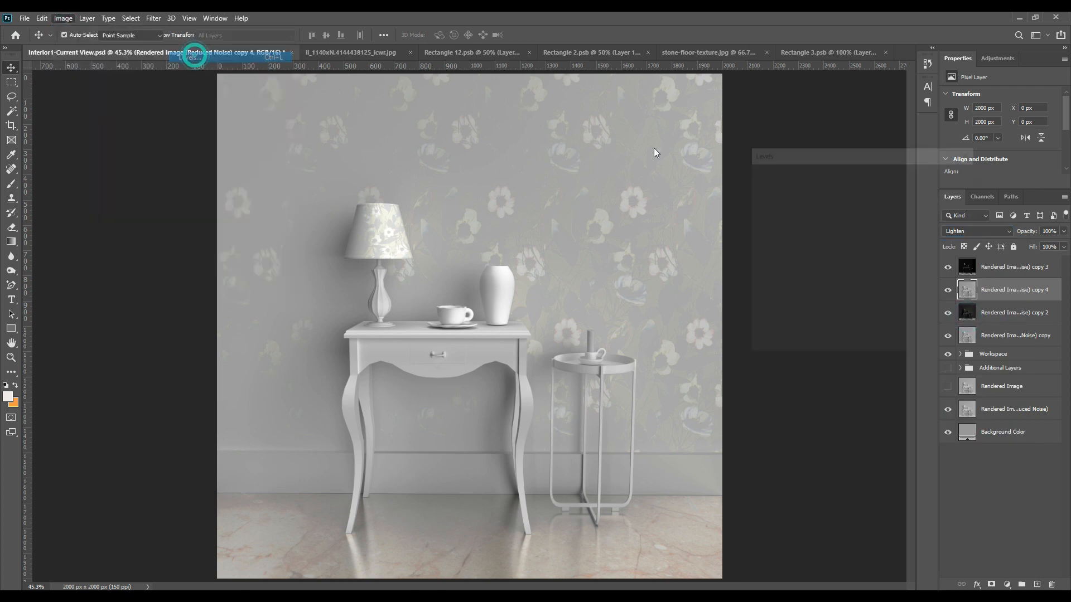
pyautogui.moveTo(903, 326); pyautogui.dragTo(839, 323)
pyautogui.moveTo(763, 278); pyautogui.dragTo(846, 283)
pyautogui.click(838, 281)
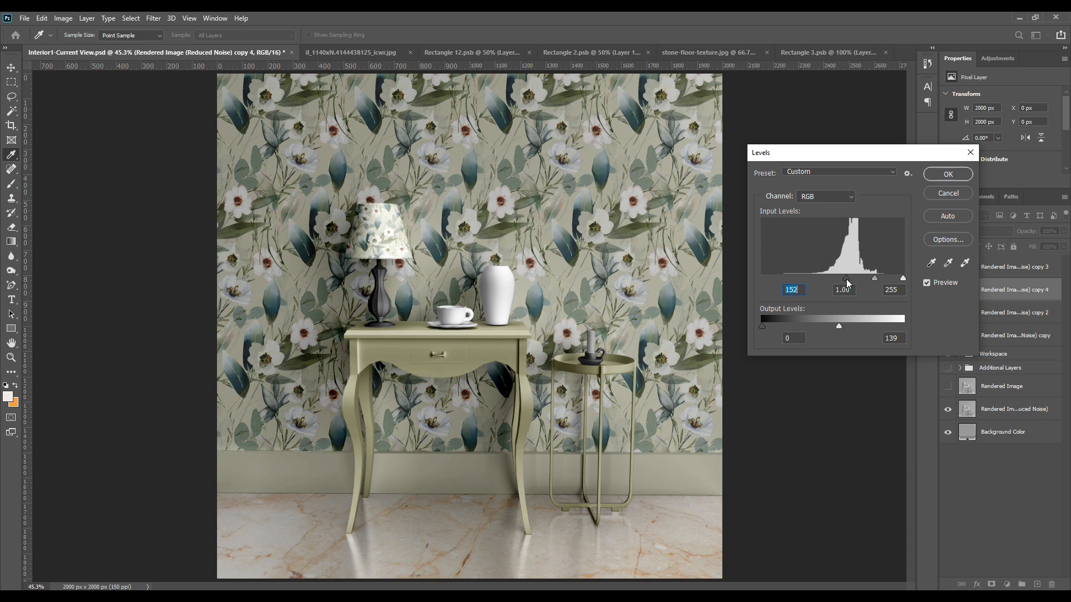
pyautogui.click(847, 279)
pyautogui.moveTo(837, 326); pyautogui.dragTo(829, 329)
pyautogui.moveTo(848, 283); pyautogui.dragTo(853, 282)
pyautogui.click(947, 174)
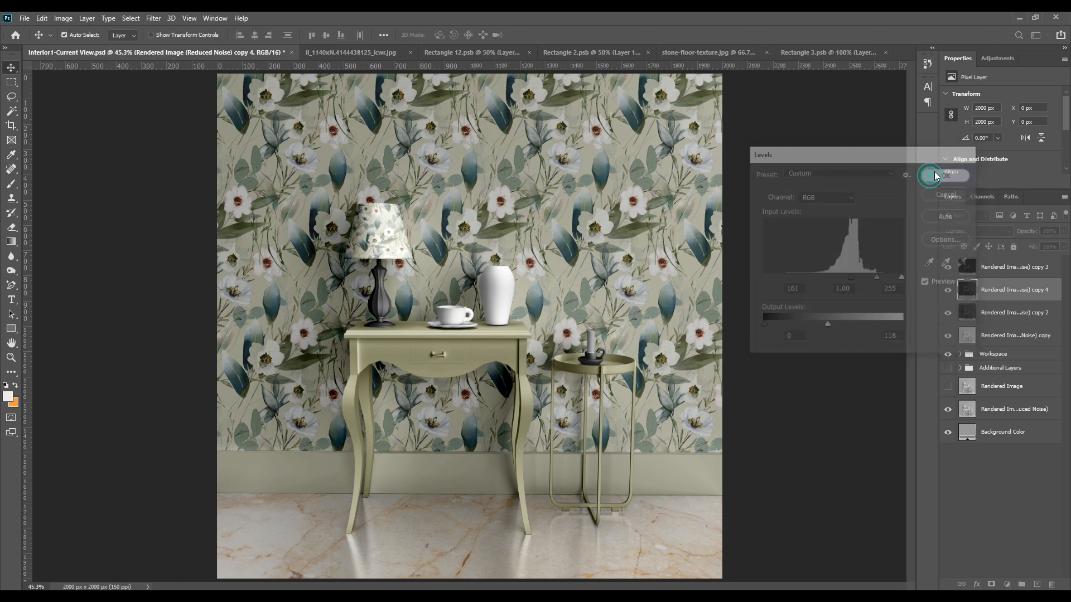
pyautogui.click(948, 290)
pyautogui.click(948, 290)
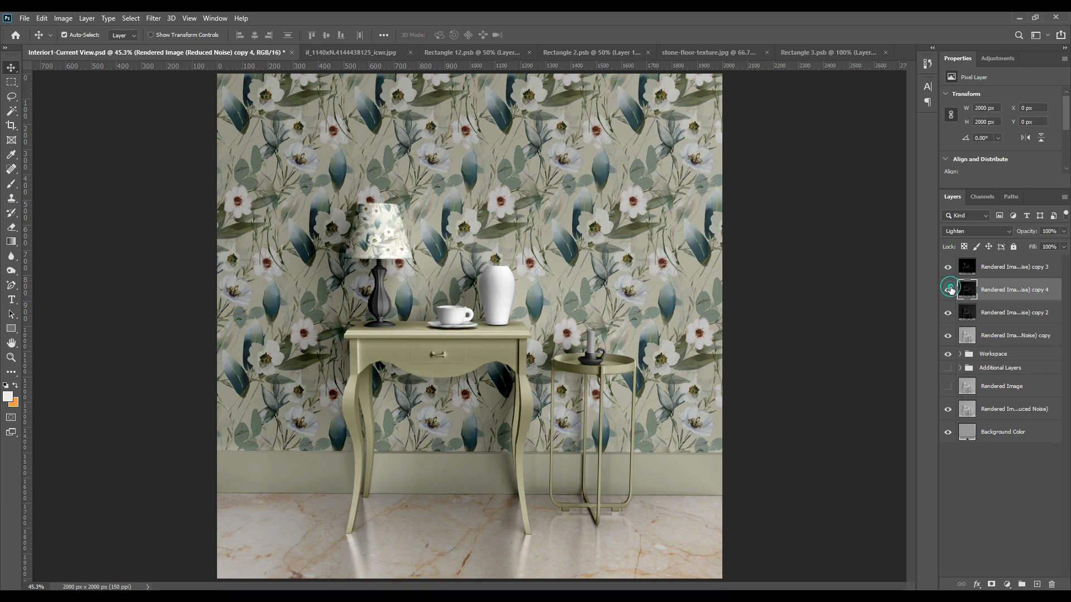
pyautogui.click(1027, 270)
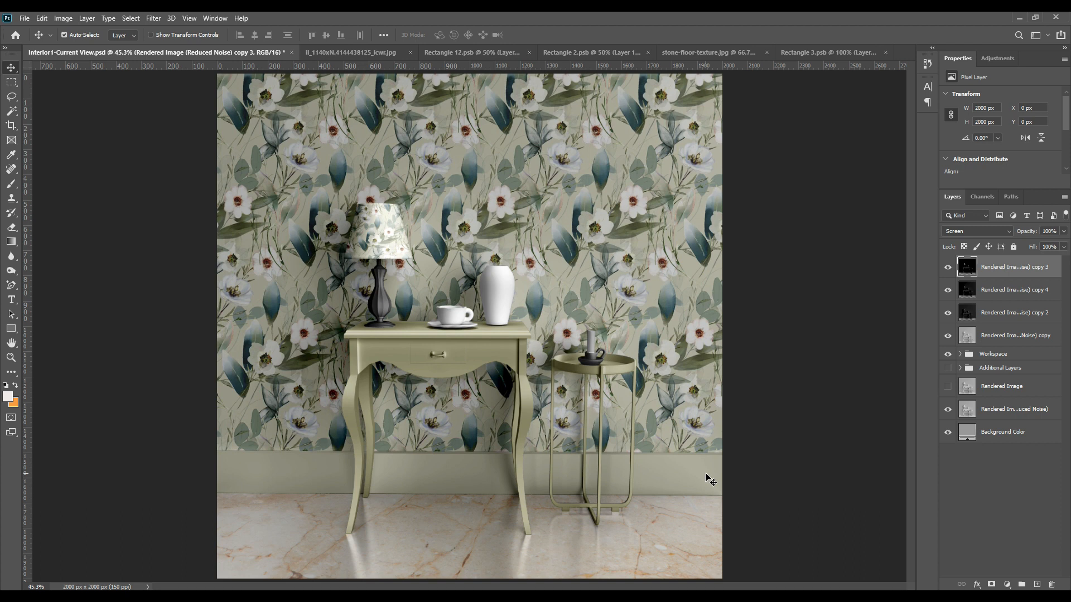
# Expand the Workspace group and recolour the Small Table fill to 536c73, sampled from a blue wallpaper leaf
pyautogui.click(960, 354)
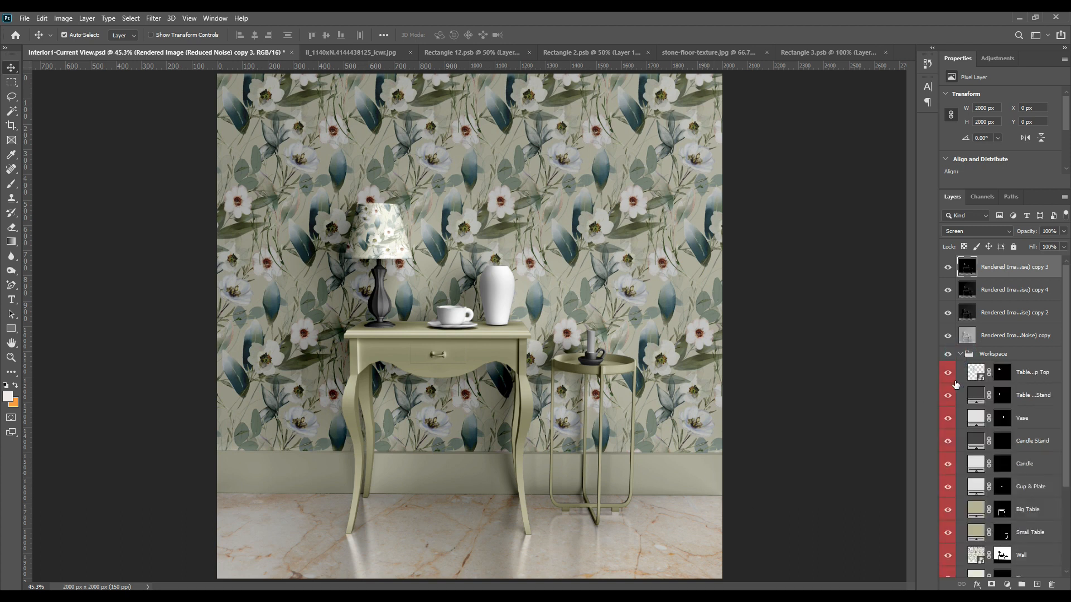
pyautogui.scroll(-3, 955, 385)
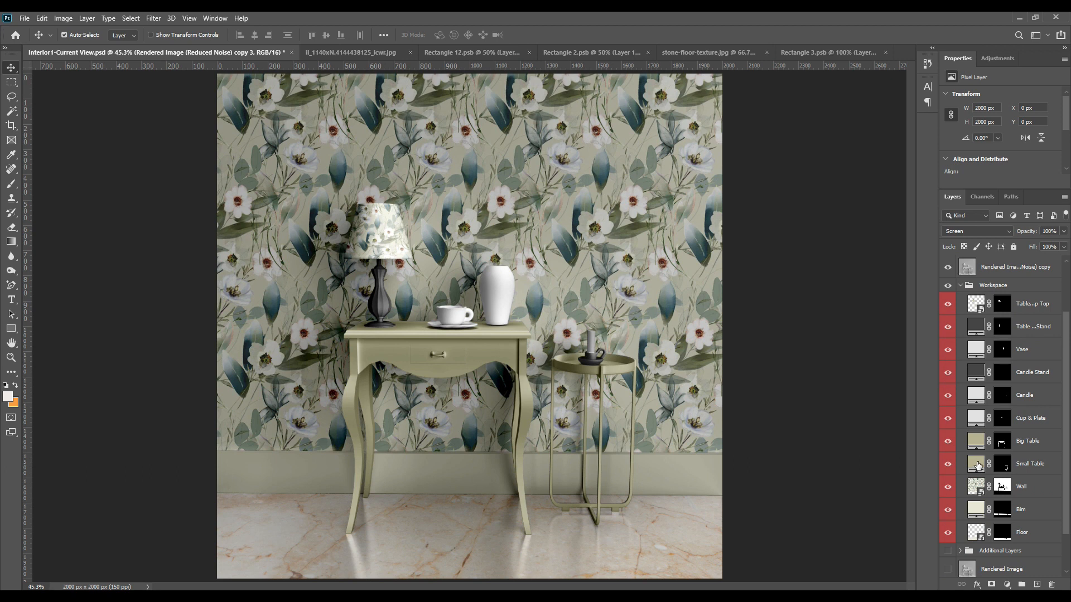
pyautogui.doubleClick(978, 465)
pyautogui.click(668, 301)
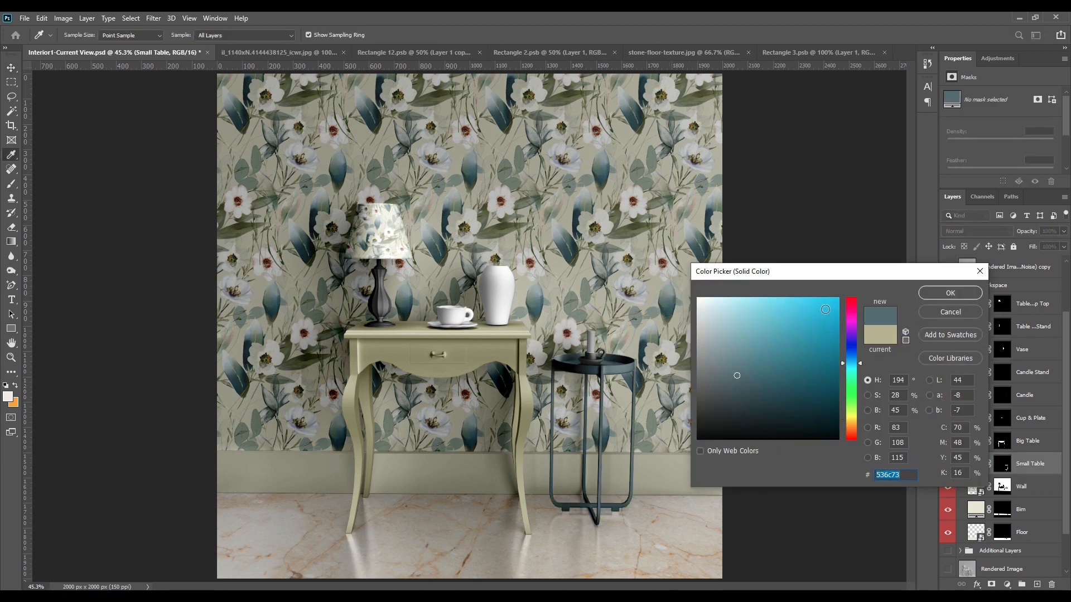
pyautogui.click(950, 293)
# Recolour the Big Table fill to 51686f, sampled from a blue leaf in the wallpaper
pyautogui.doubleClick(978, 442)
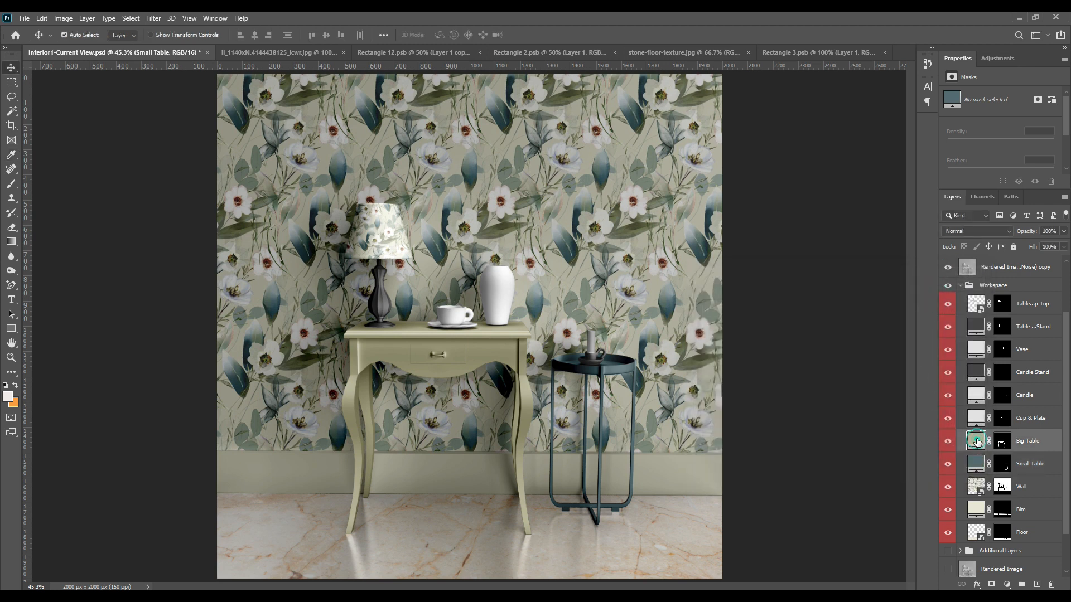
pyautogui.click(647, 335)
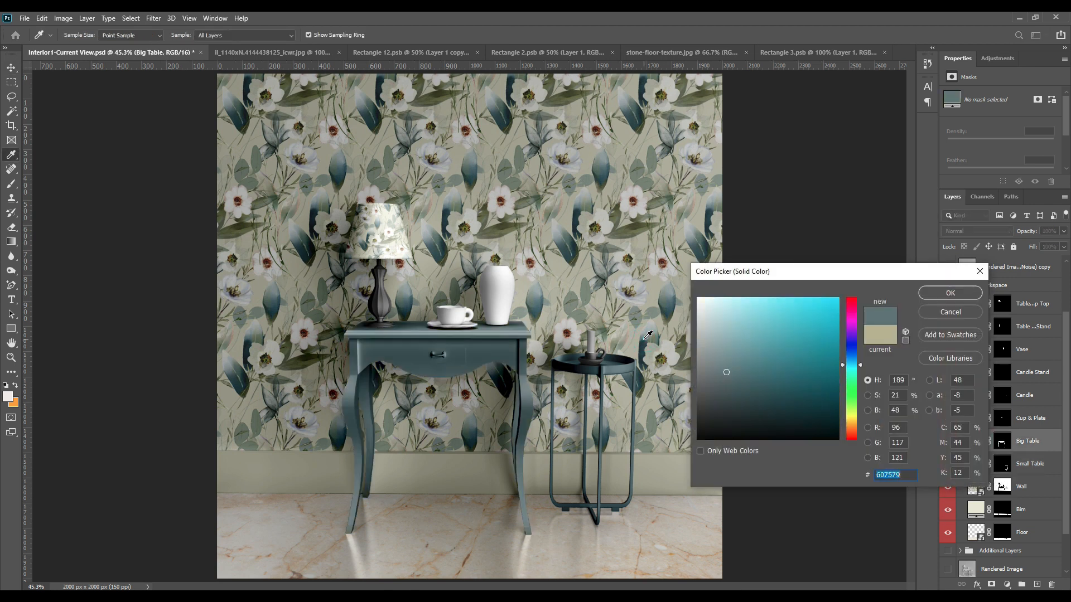
pyautogui.click(647, 336)
pyautogui.click(648, 335)
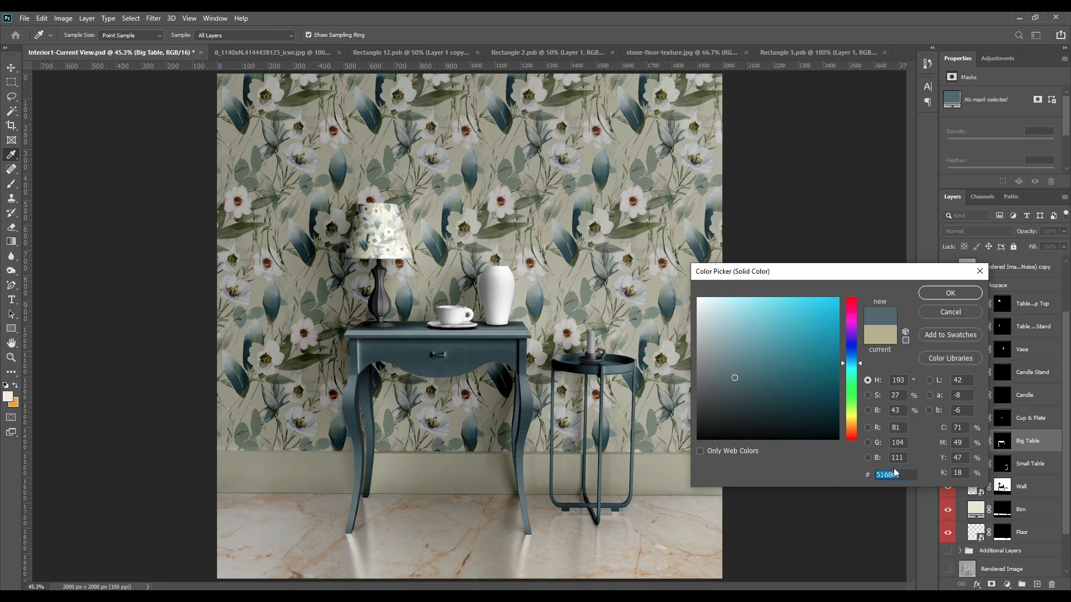
pyautogui.click(971, 293)
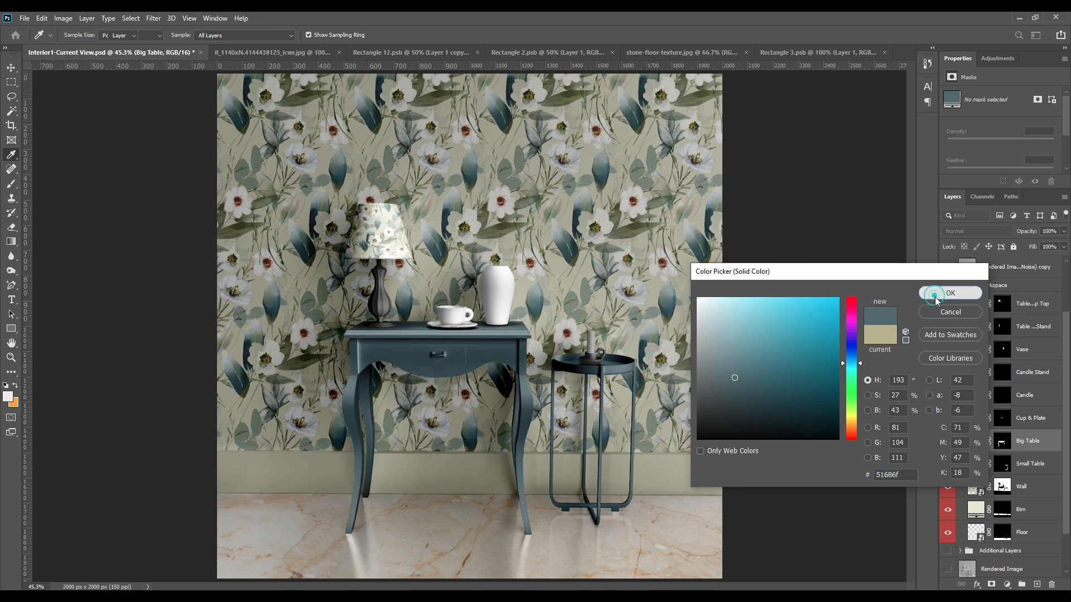
# Set the Small Table fill colour to 51686f to match the big table, and collapse the Workspace group
pyautogui.doubleClick(976, 467)
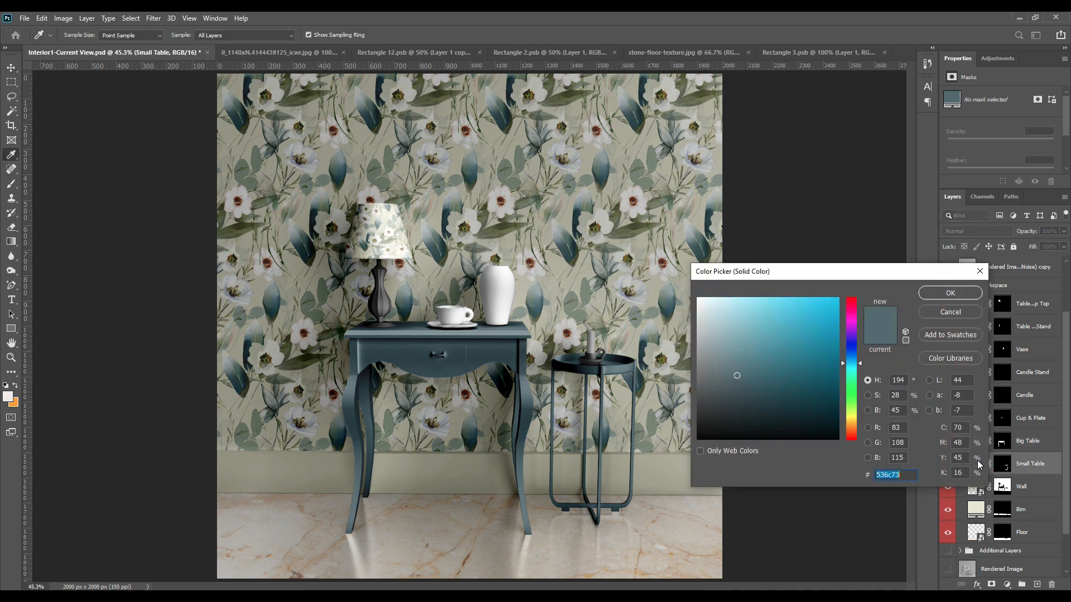
pyautogui.write('51686f')
pyautogui.click(946, 291)
pyautogui.click(858, 337)
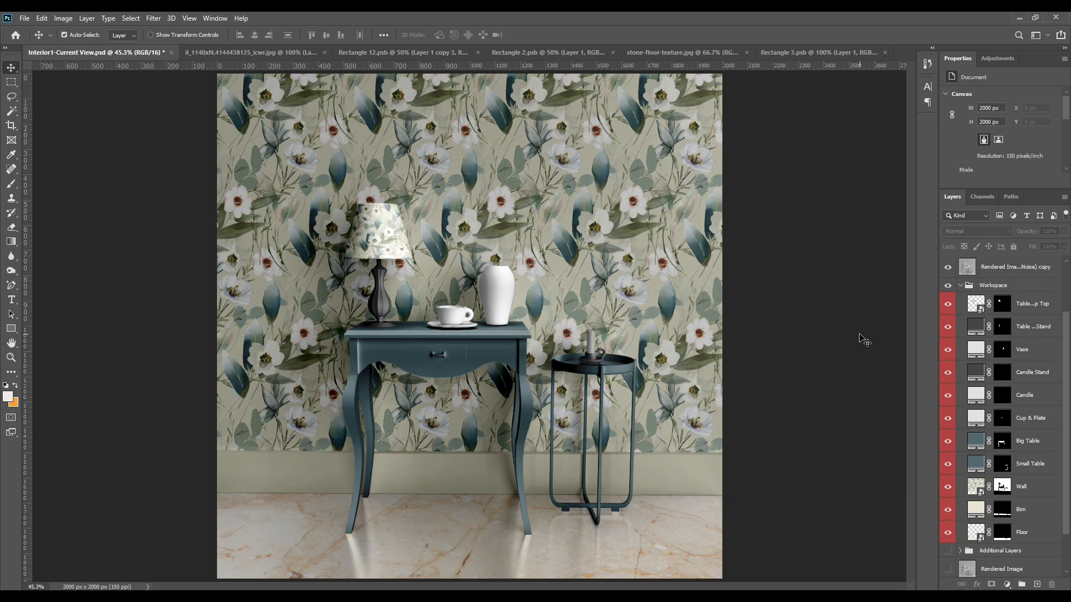
pyautogui.click(961, 286)
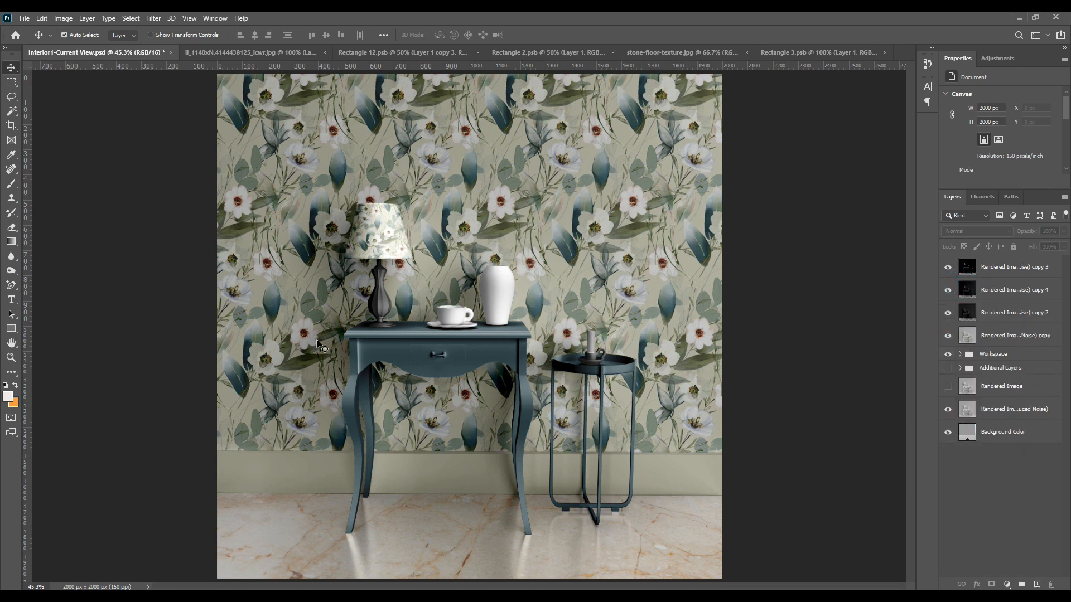